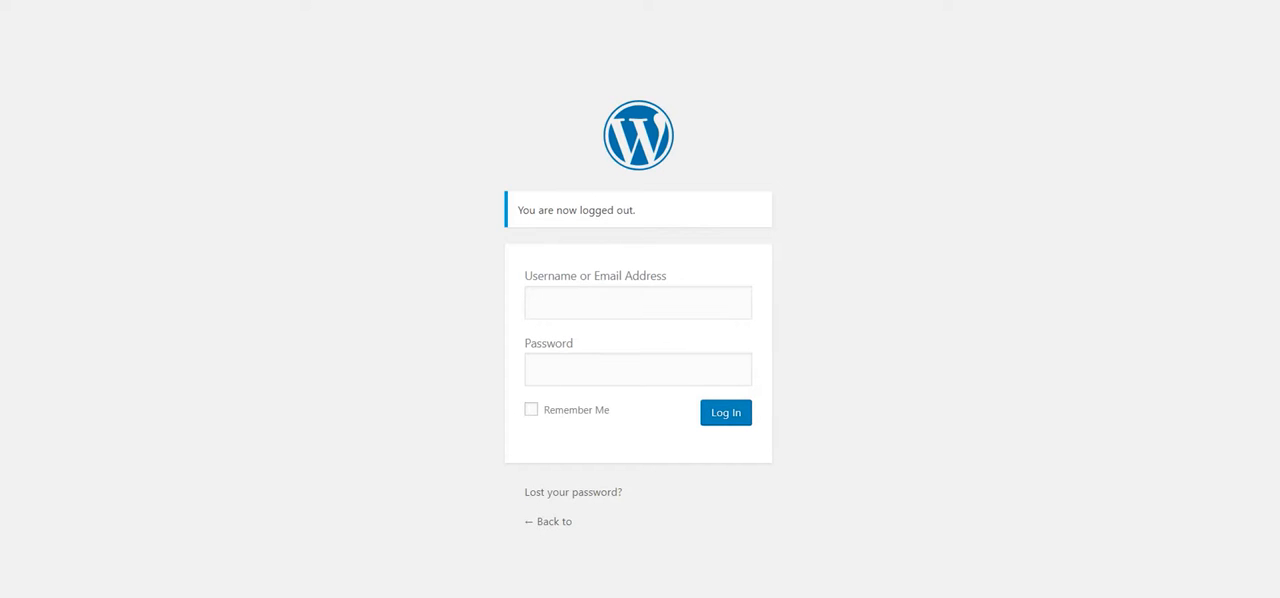
Step: Log in to the site's admin area with the account's username and password
left_click(604, 306)
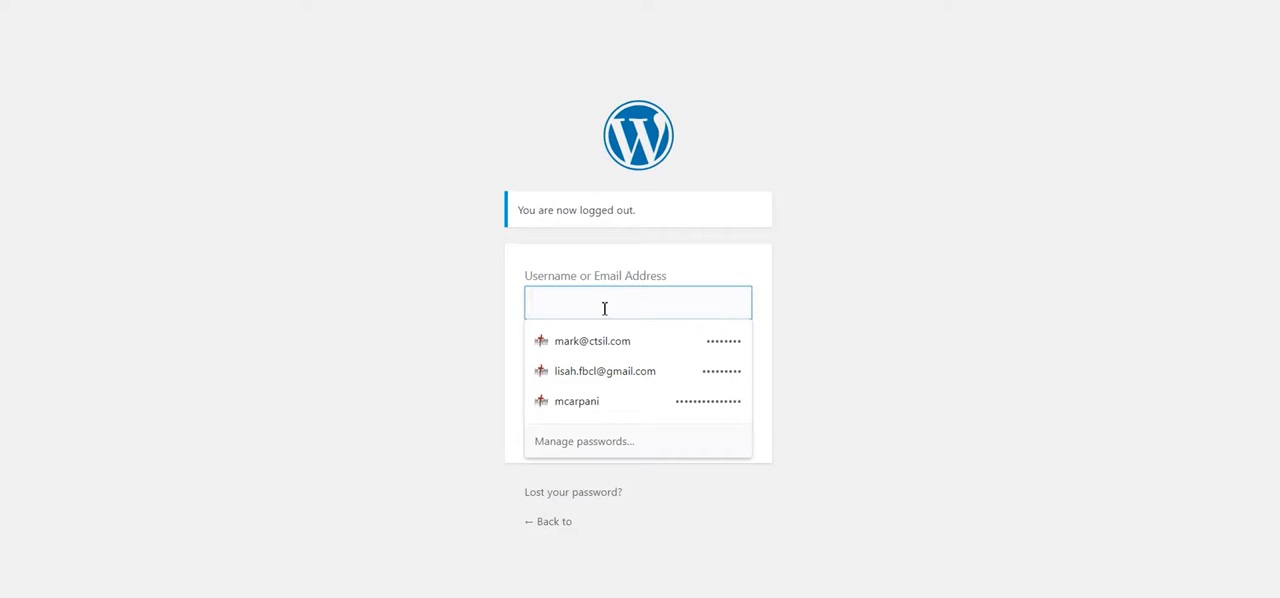
left_click(249, 292)
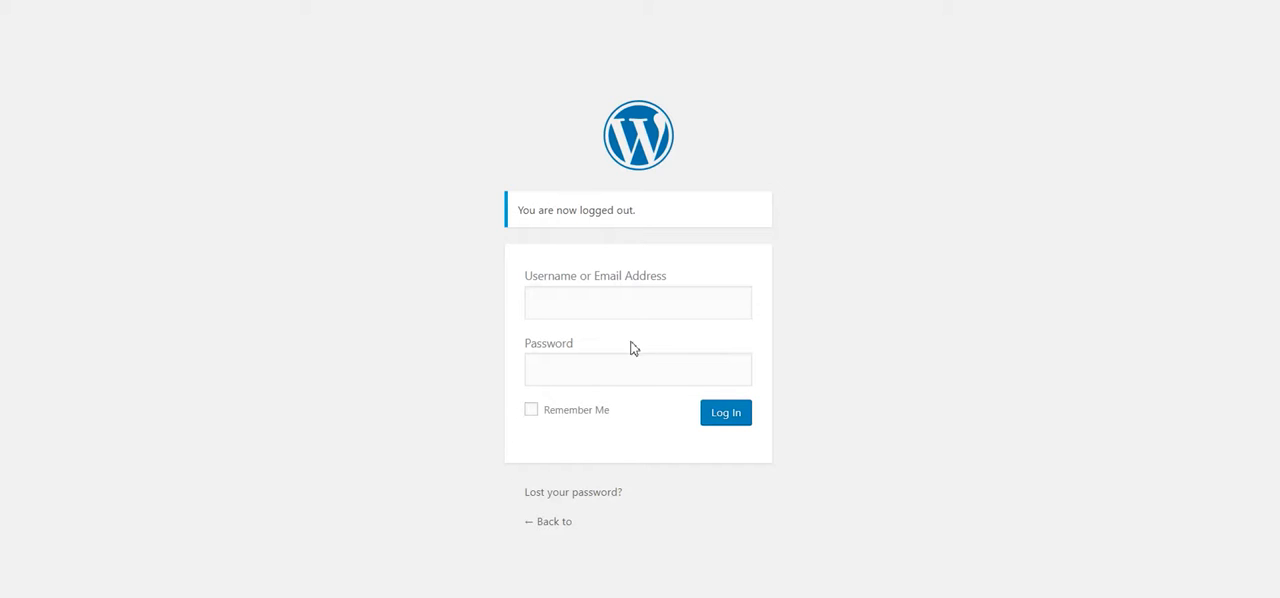
left_click(608, 296)
type("lisah")
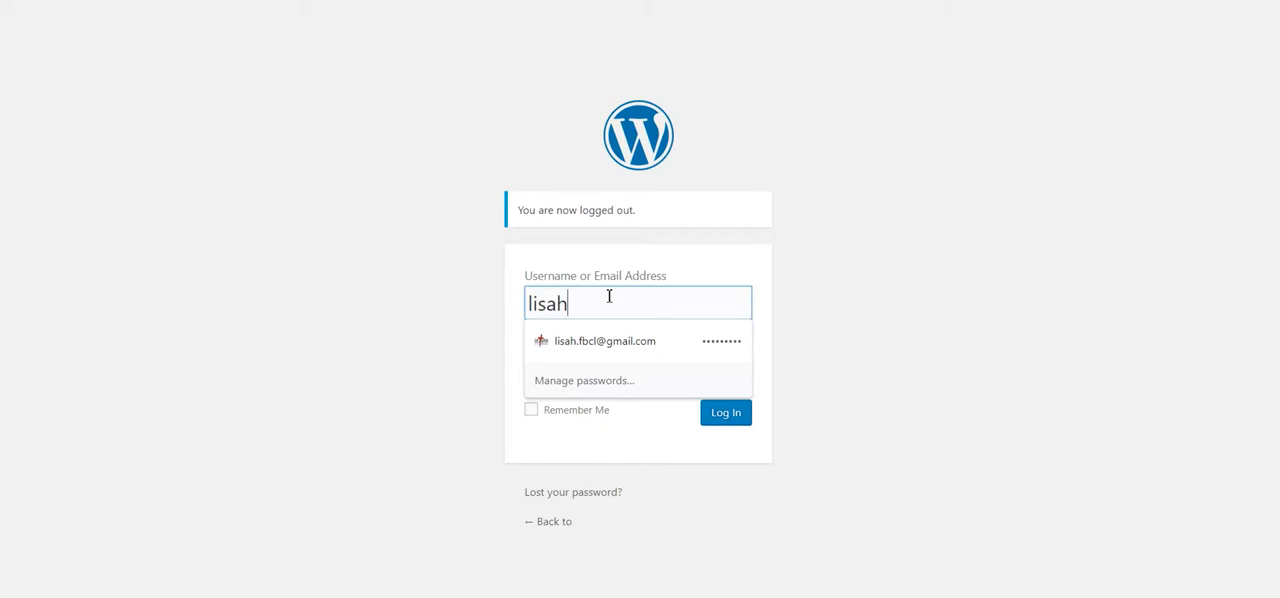
key("Tab")
type("••••••••••••••")
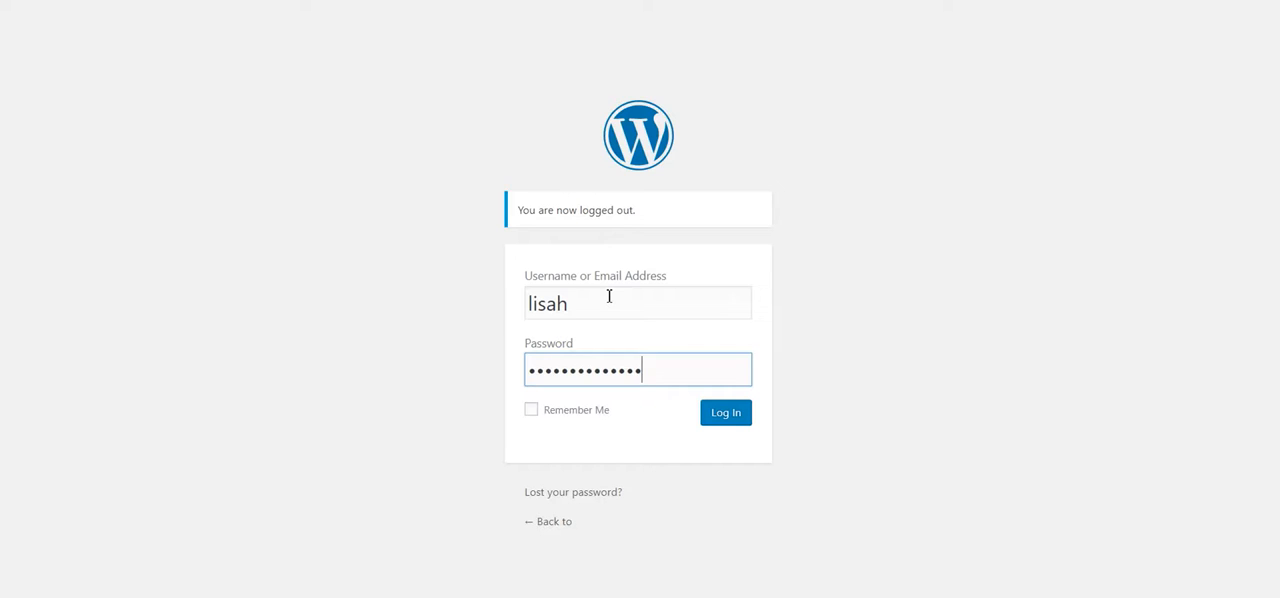
left_click(729, 425)
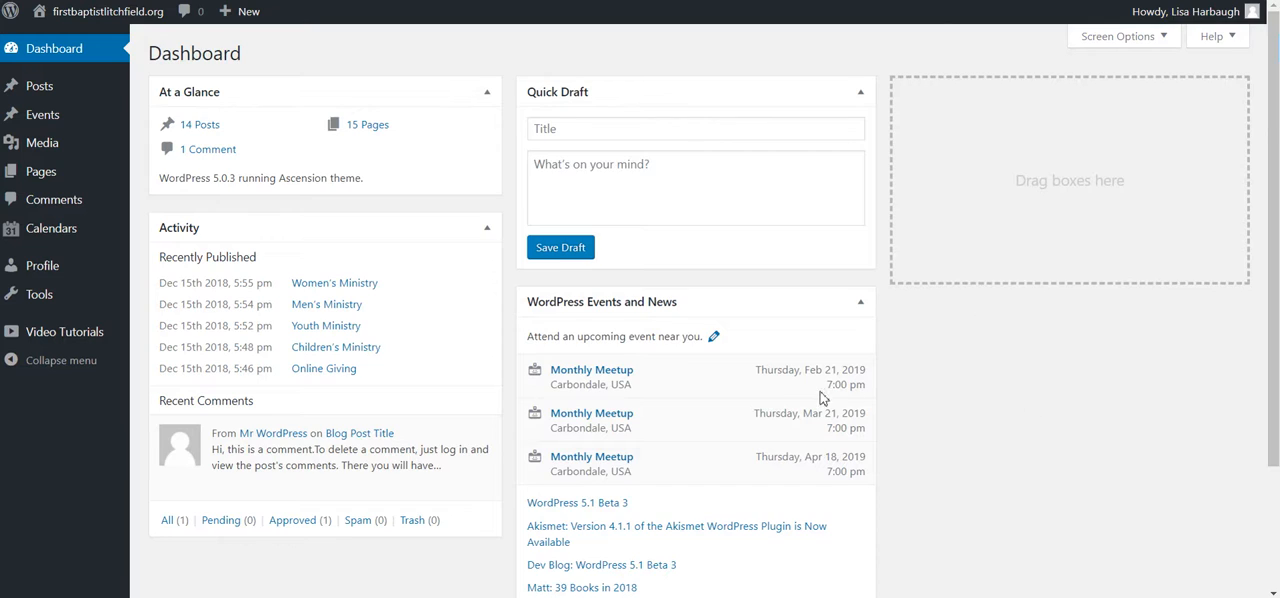
Step: Look over the dashboard, start a new blog post, dismiss the welcome tip and choose the standard editor
scroll(821, 398, "down", 3)
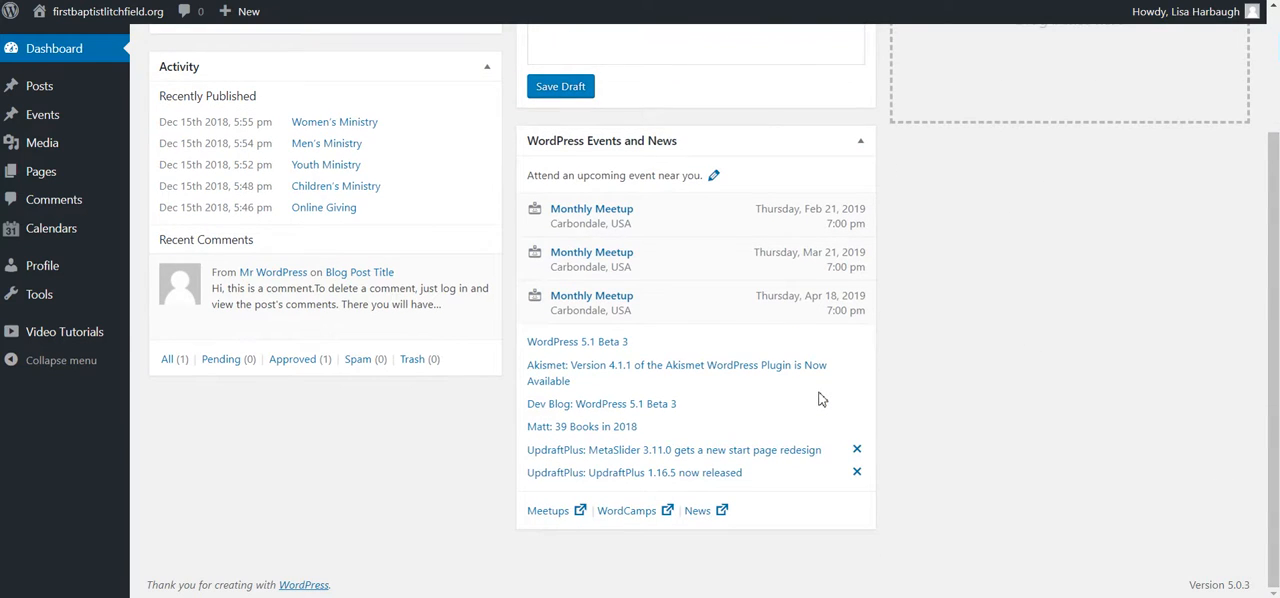
scroll(821, 398, "up", 3)
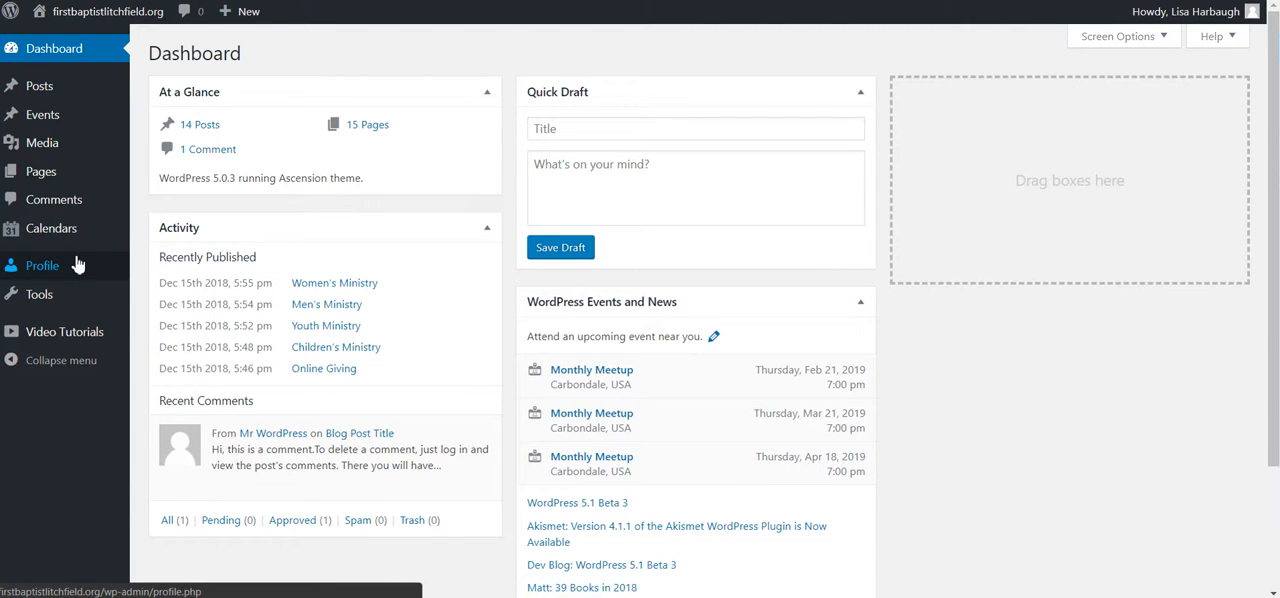
mouse_move(81, 105)
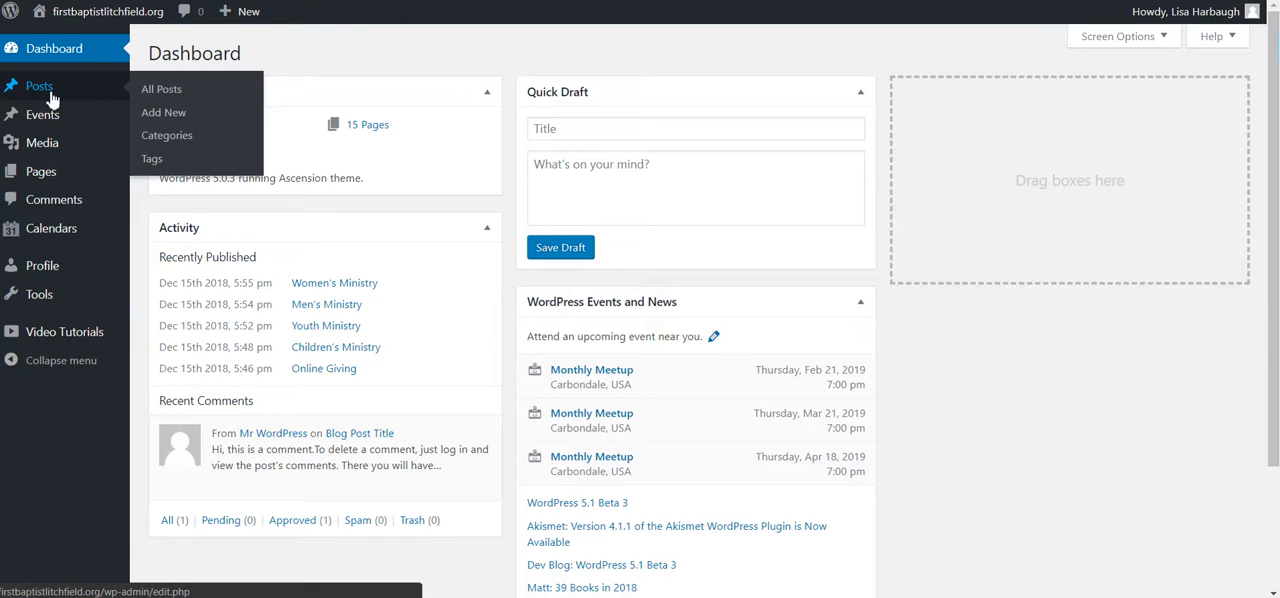
left_click(166, 120)
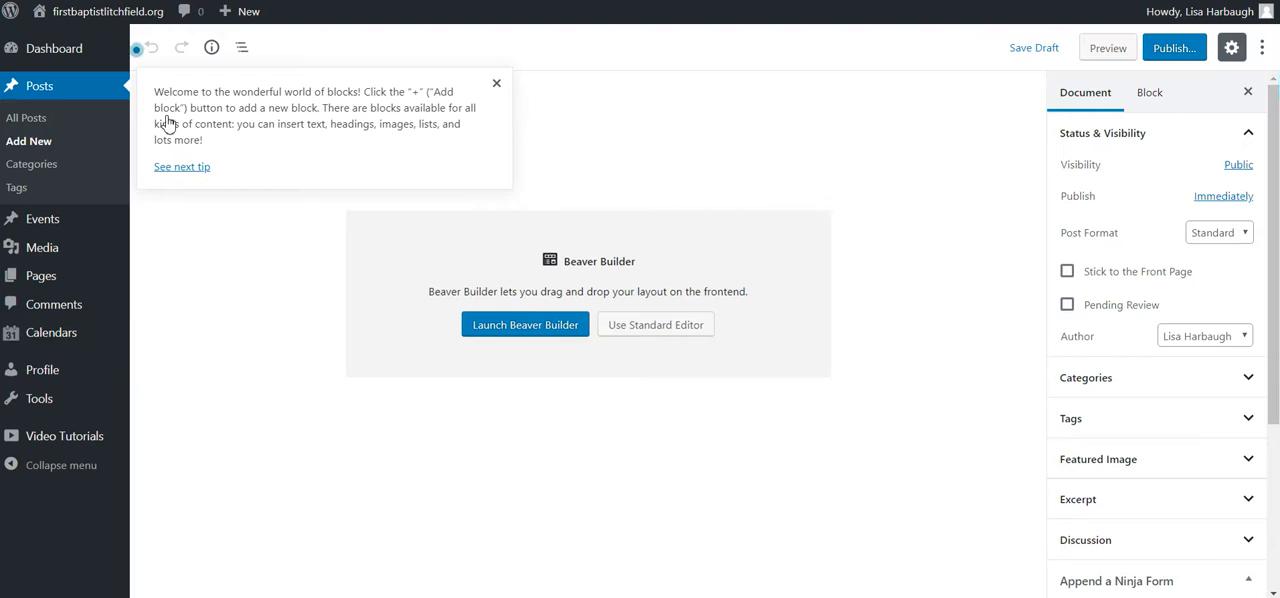
left_click(498, 86)
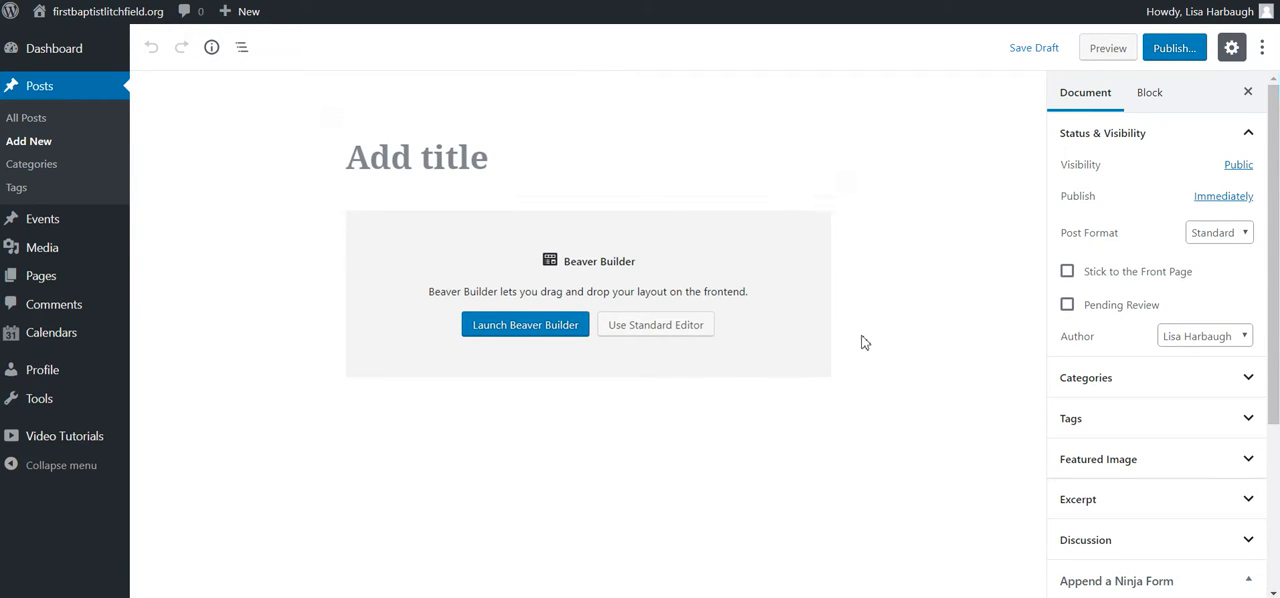
left_click(680, 333)
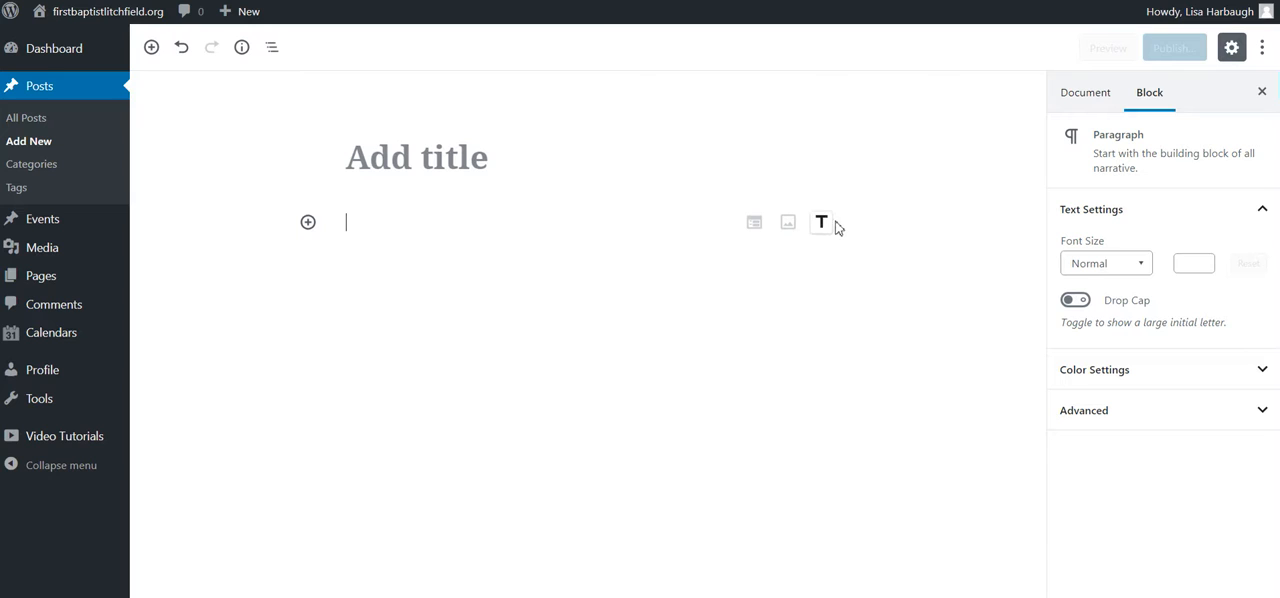
Step: Examine the post's visibility choices and publish date scheduling options in the document settings
left_click(1093, 101)
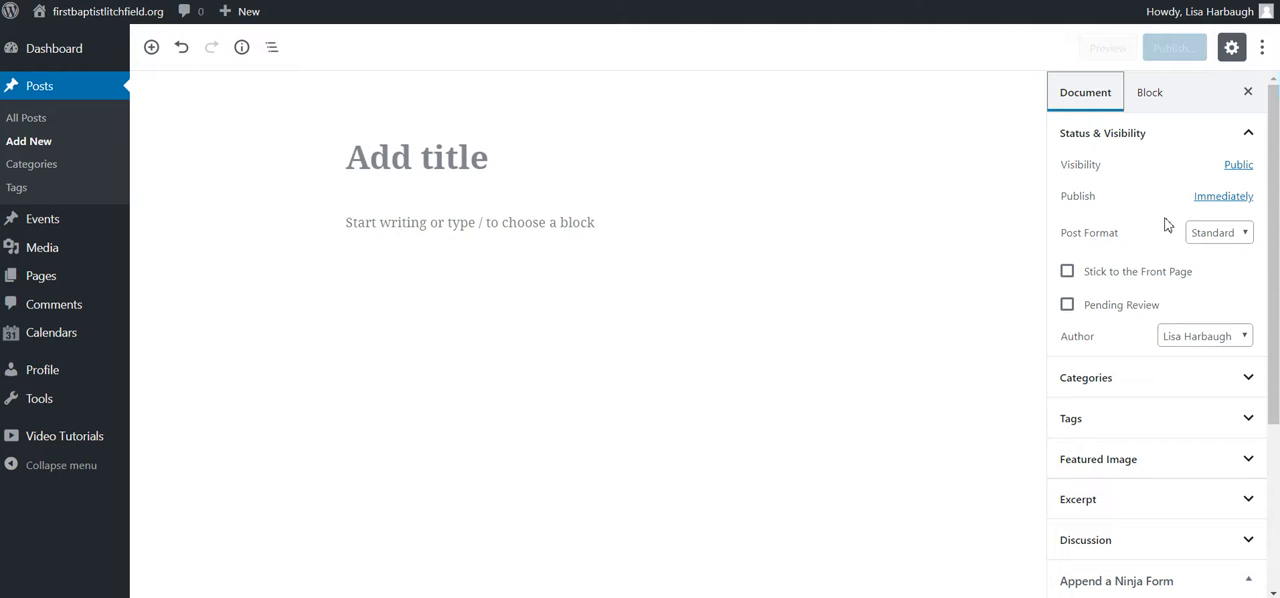
left_click(1237, 166)
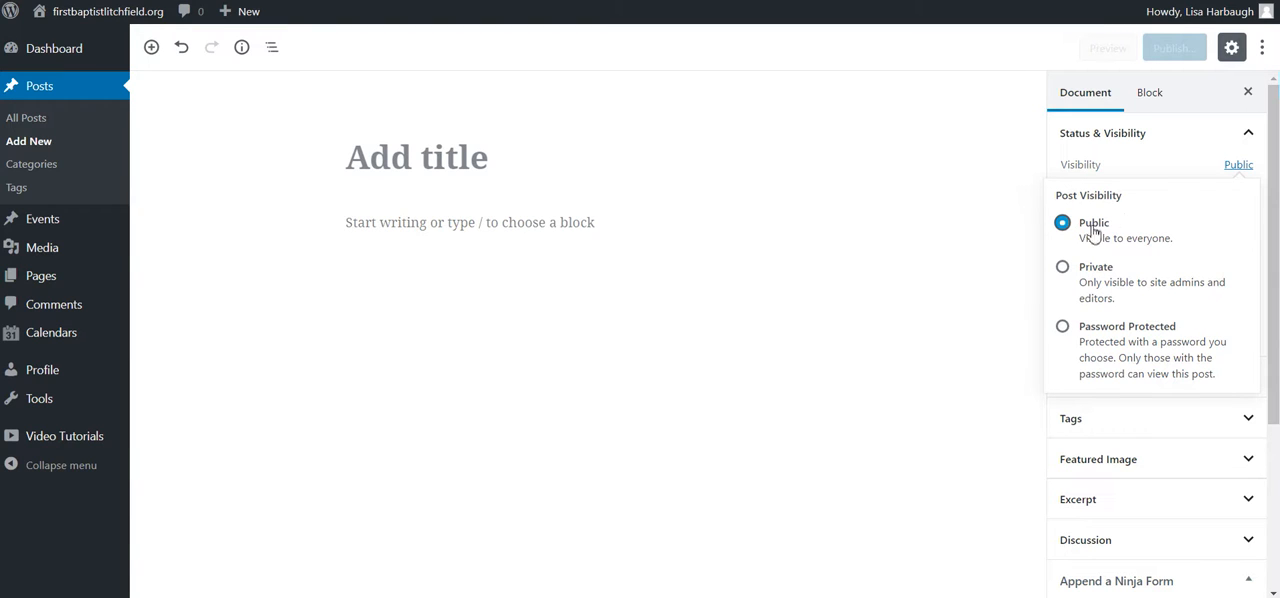
left_click(945, 221)
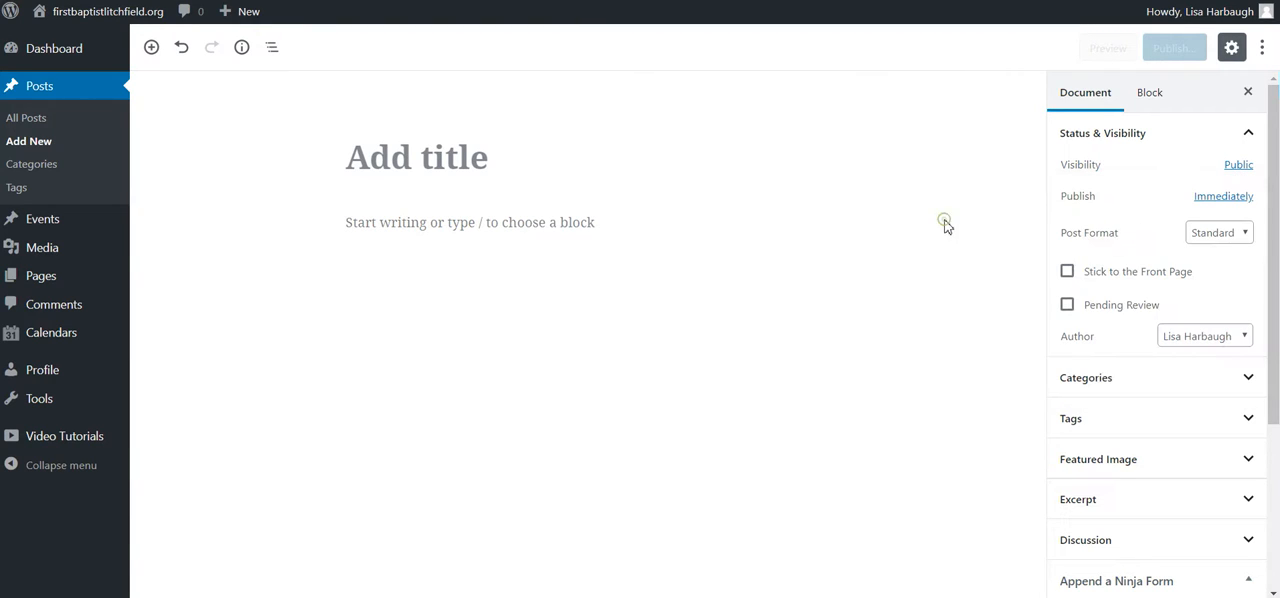
left_click(1226, 197)
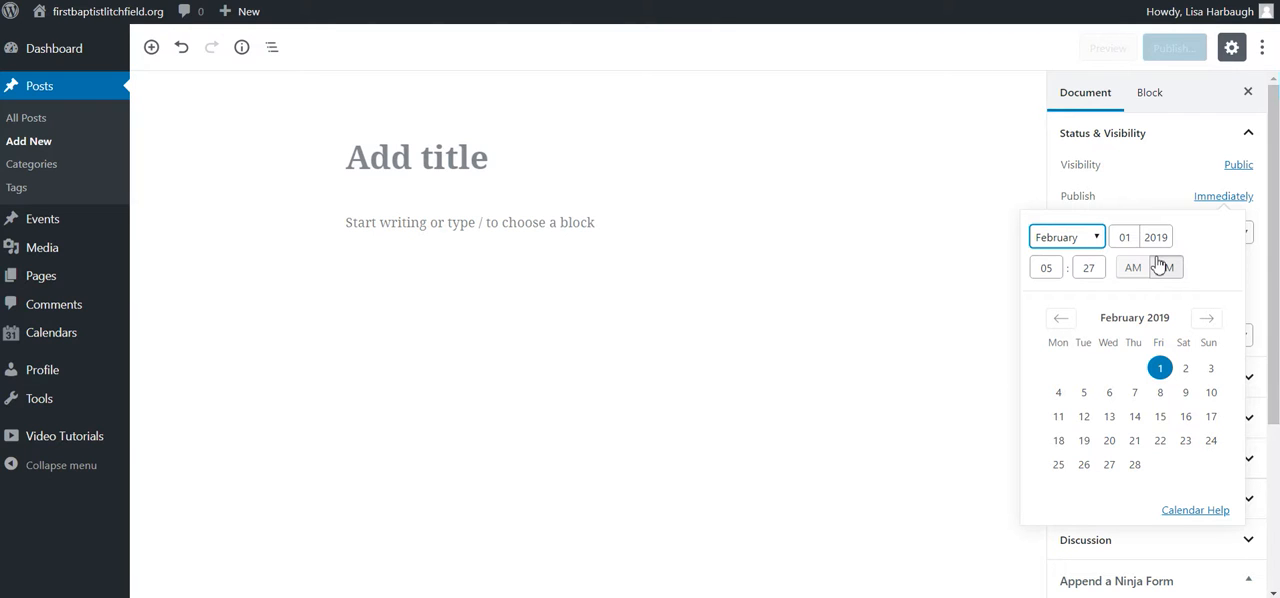
left_click(985, 227)
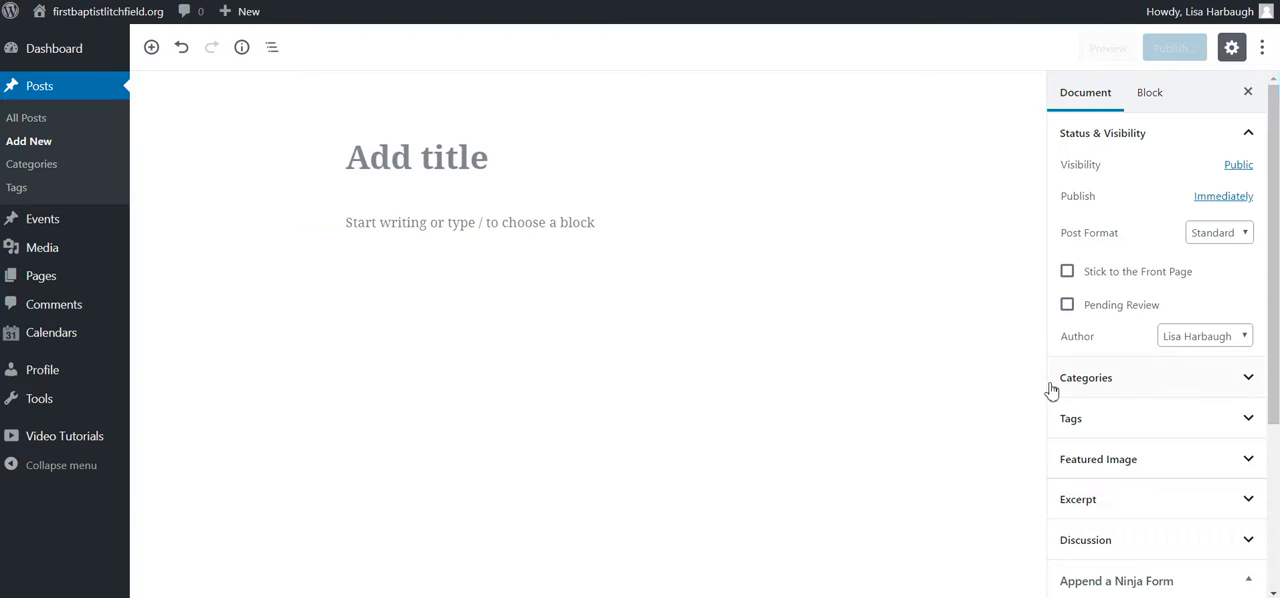
Step: Keep the current author for the post and try the Stick to the Front Page option, leaving it off
left_click(1195, 340)
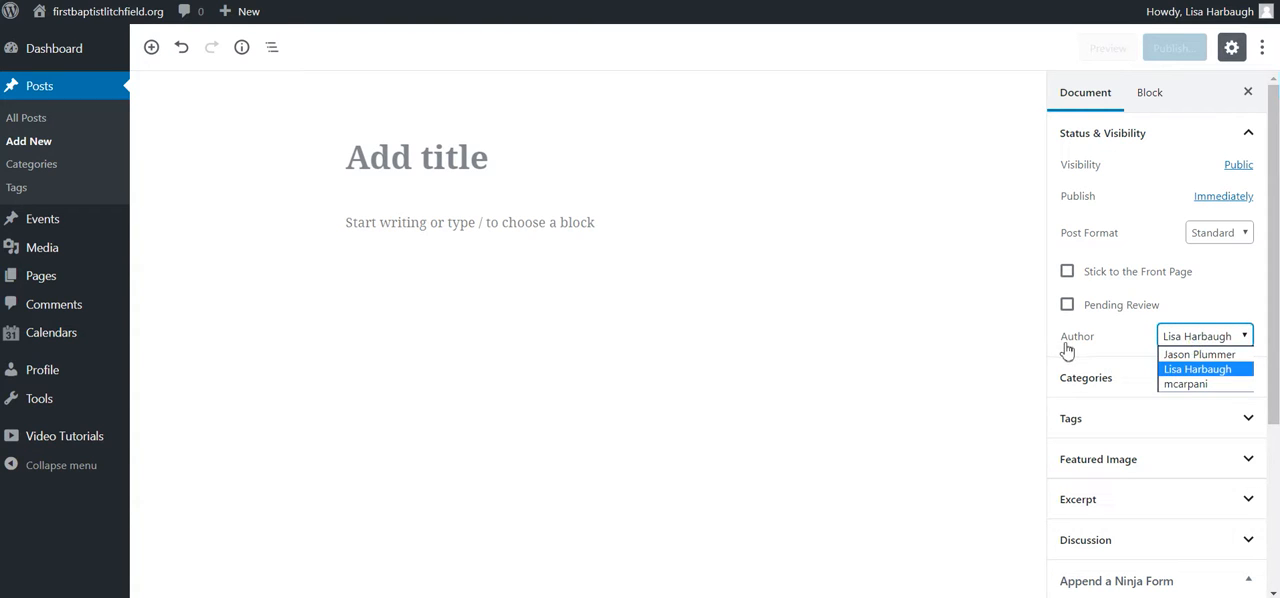
left_click(1194, 372)
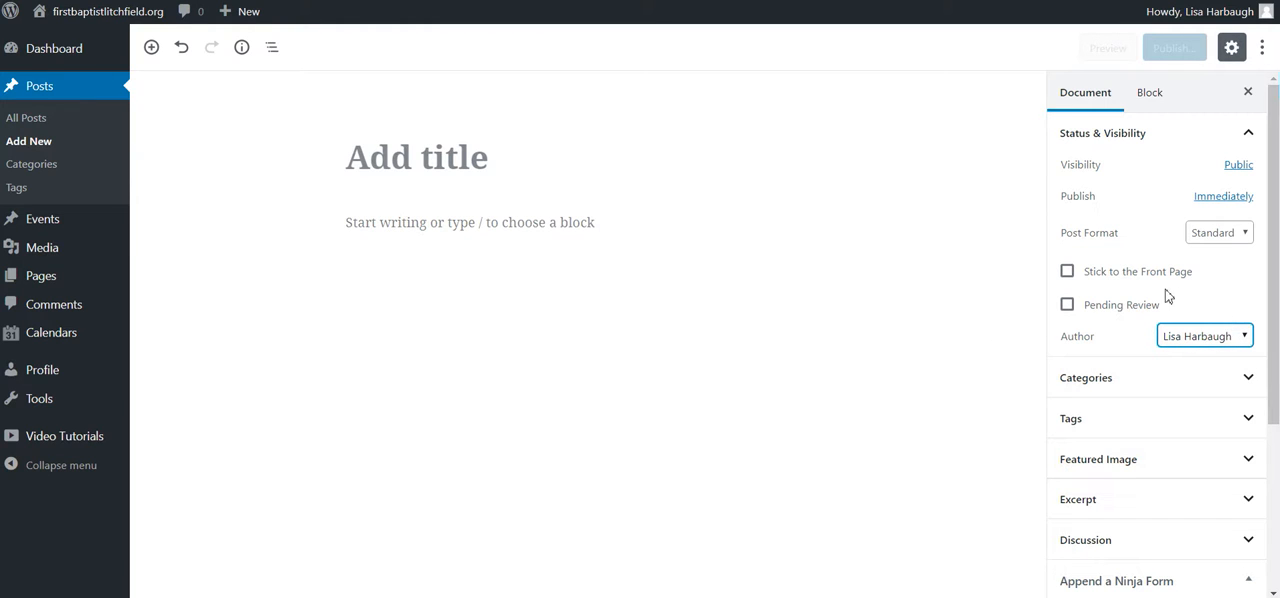
left_click(1067, 273)
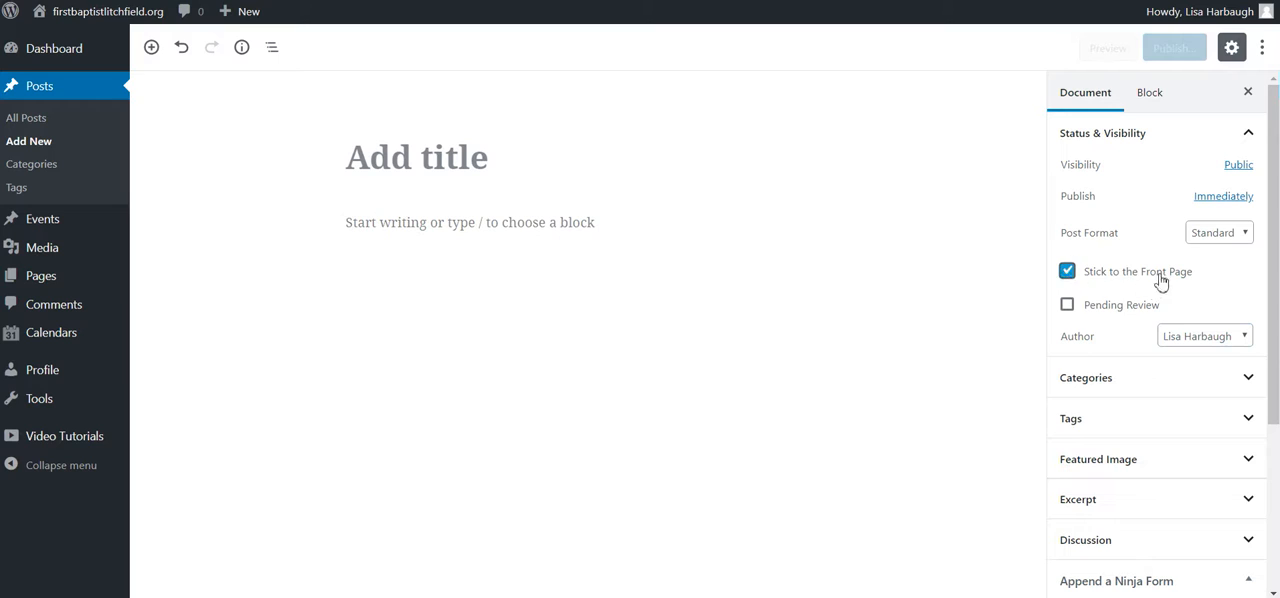
left_click(1067, 272)
Step: Create a new post category named "Sunday Readings" without a parent and unassign it from this post
left_click(1249, 382)
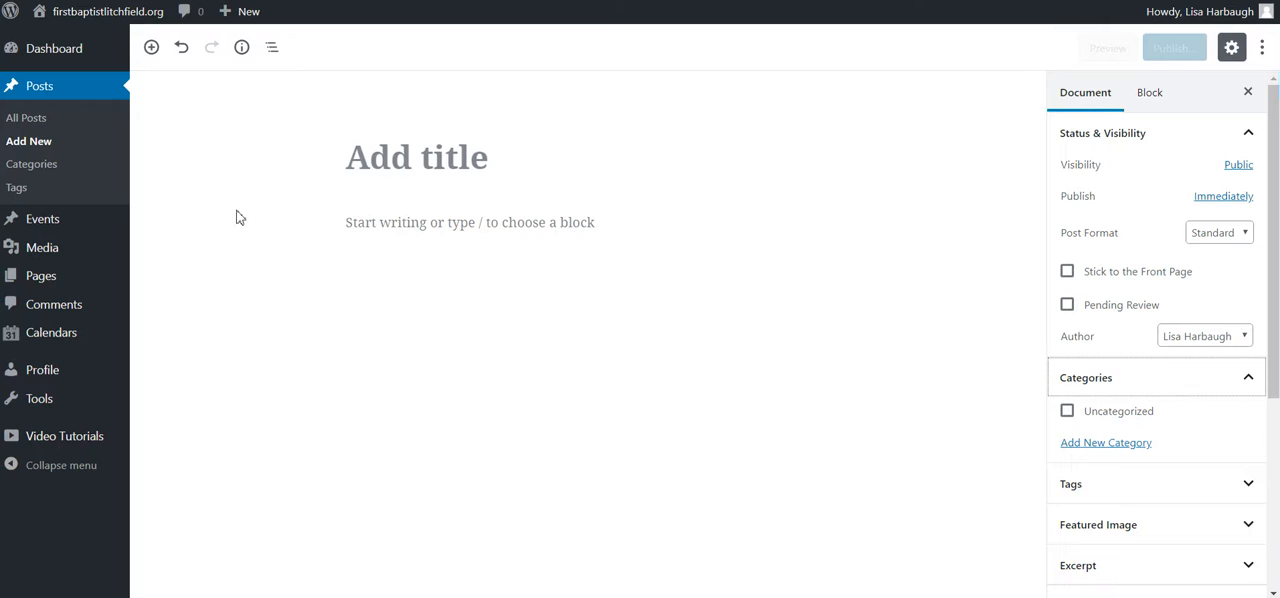
left_click(421, 152)
left_click(1085, 442)
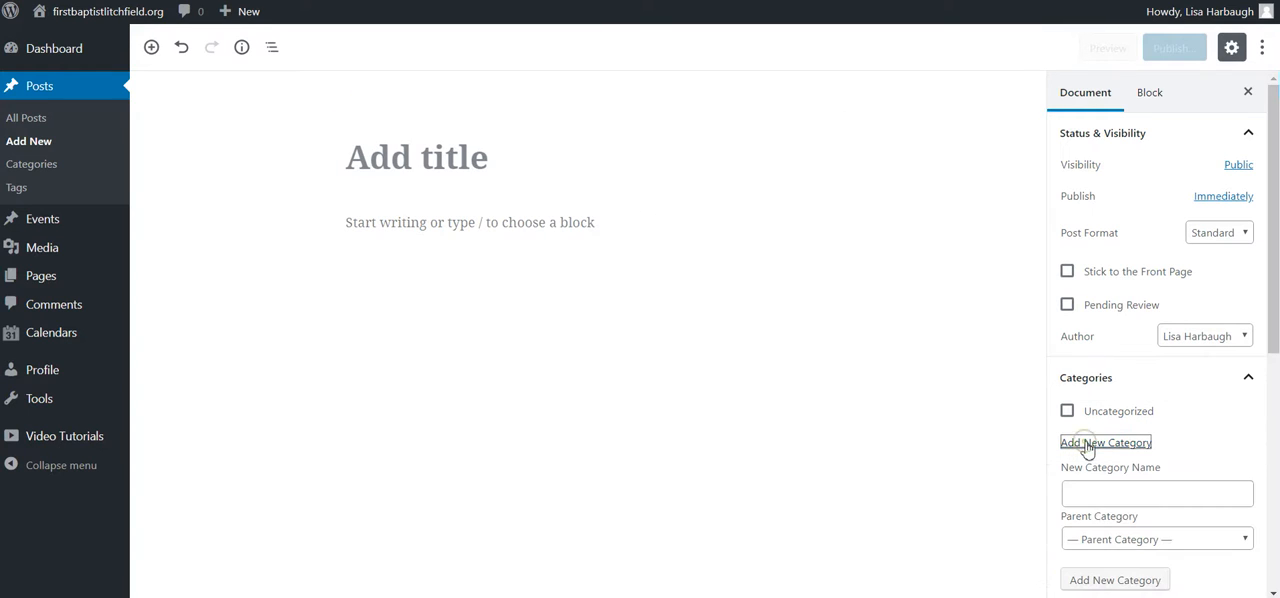
left_click(1137, 490)
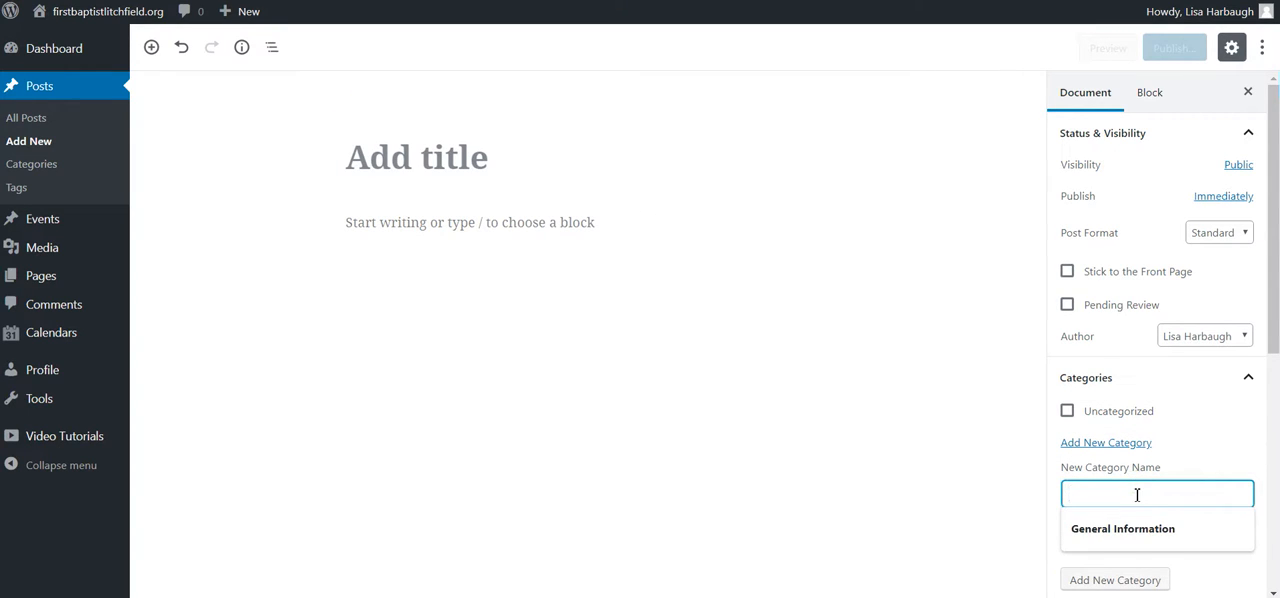
type("sunday Readings")
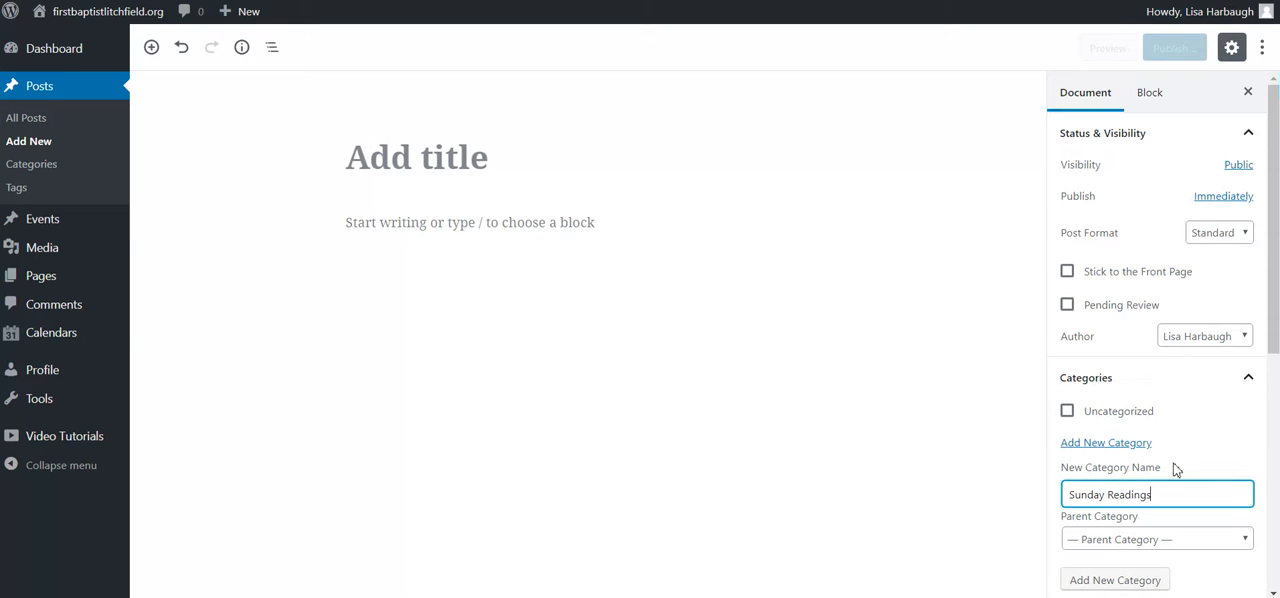
left_click(1116, 582)
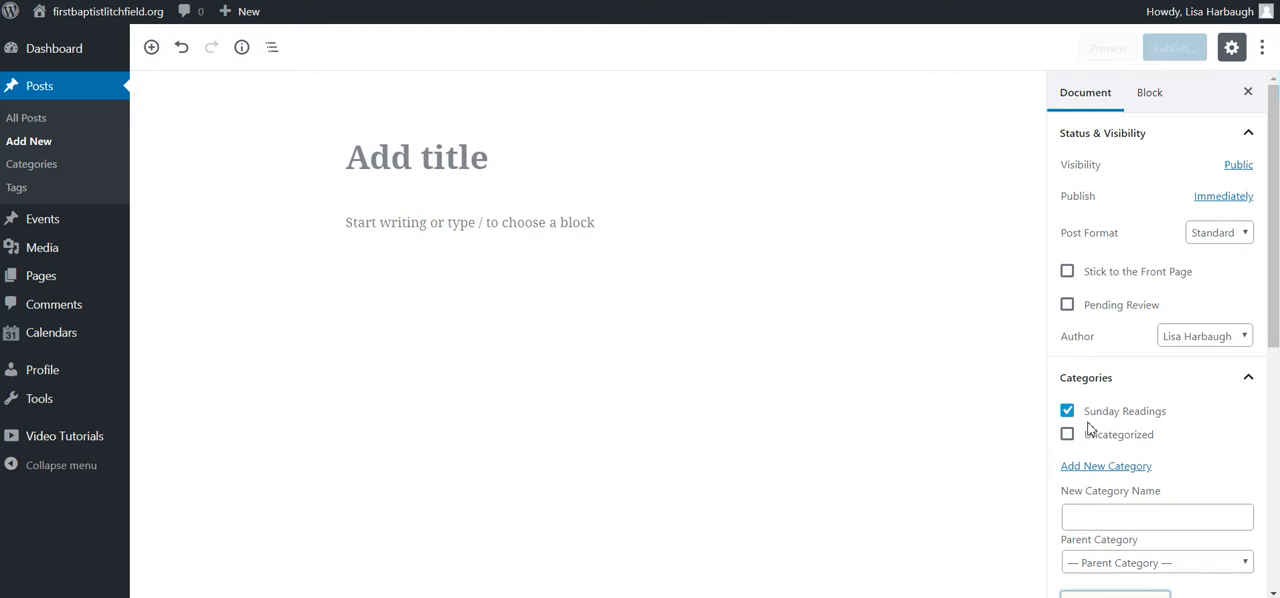
left_click(1067, 411)
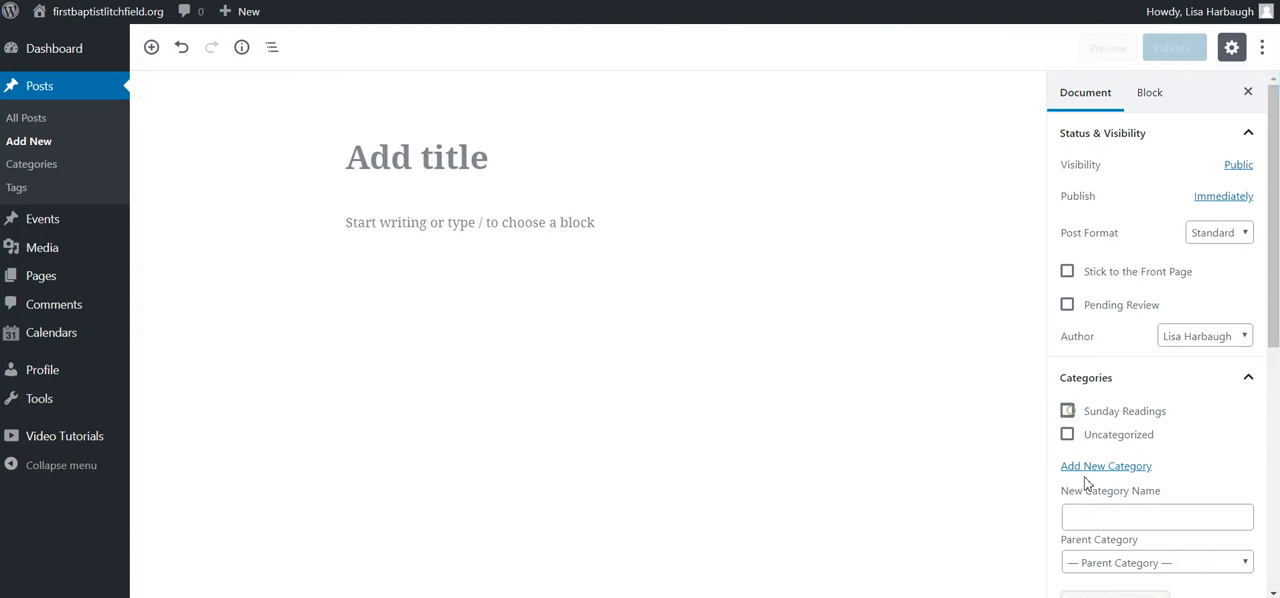
Step: Create another category named "General Information" without a parent and unassign it from this post
left_click(1112, 519)
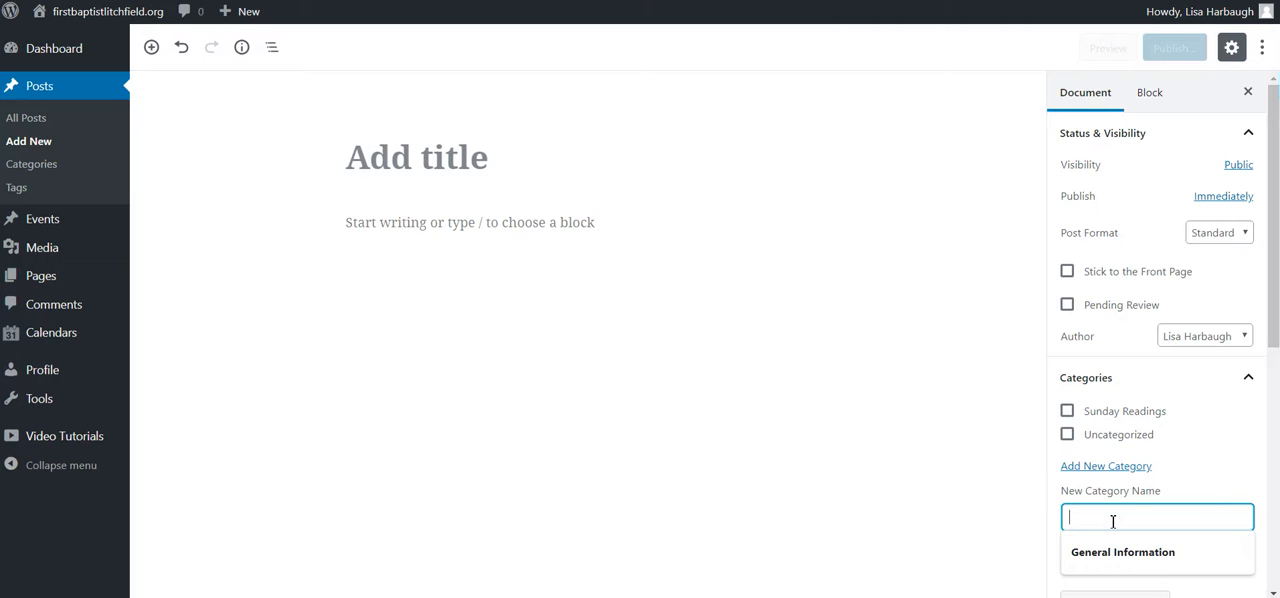
left_click(1117, 552)
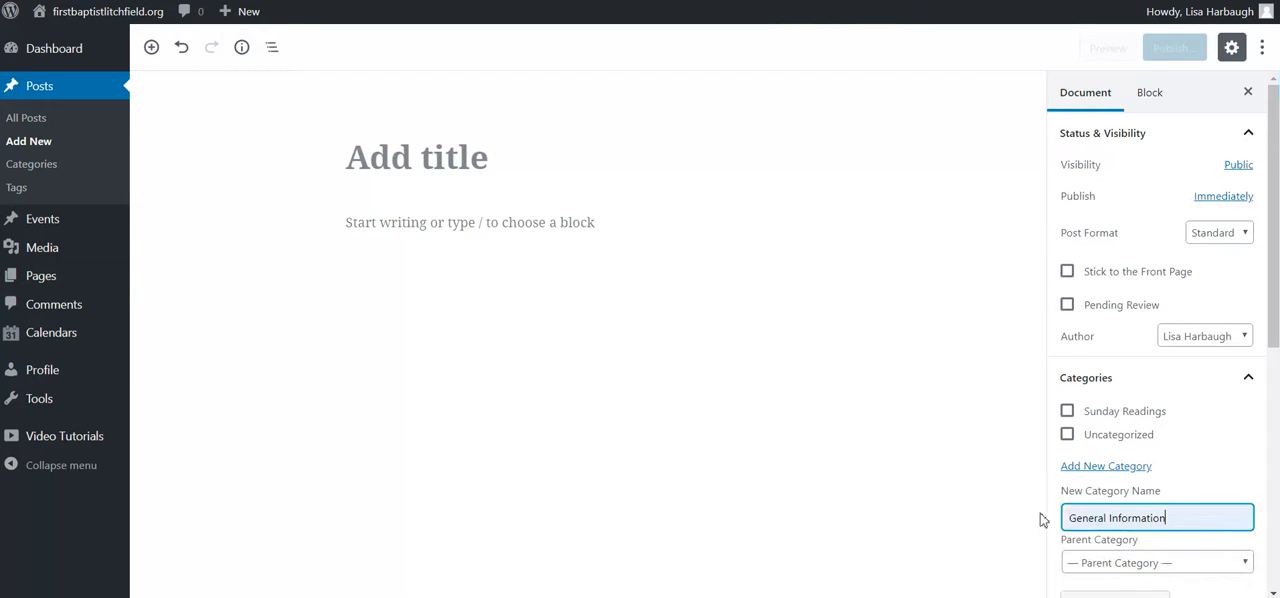
scroll(1075, 547, "down", 1)
left_click(1100, 562)
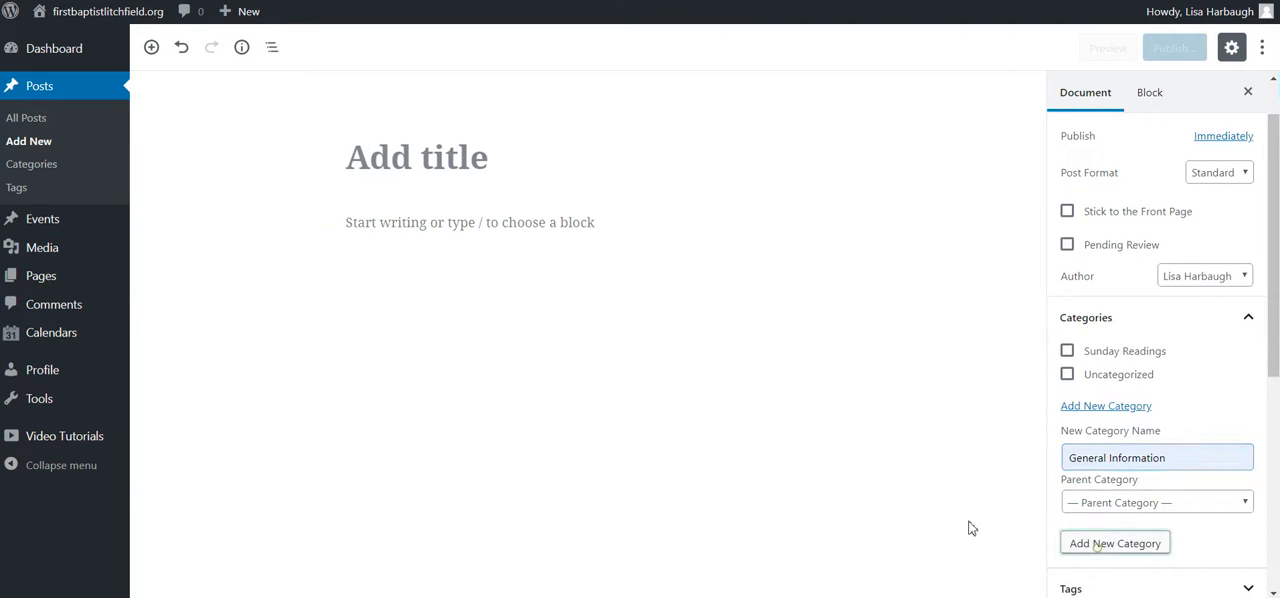
left_click(1067, 351)
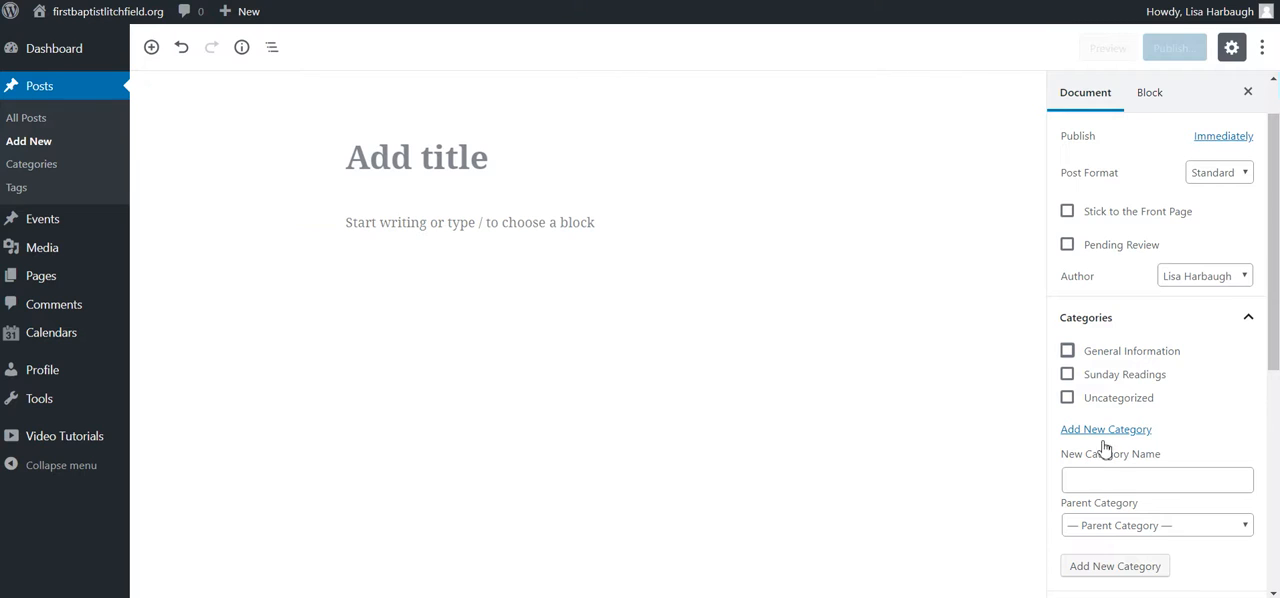
Step: Title the post "Test Blog Post" and assign it to the General Information category
left_click(489, 166)
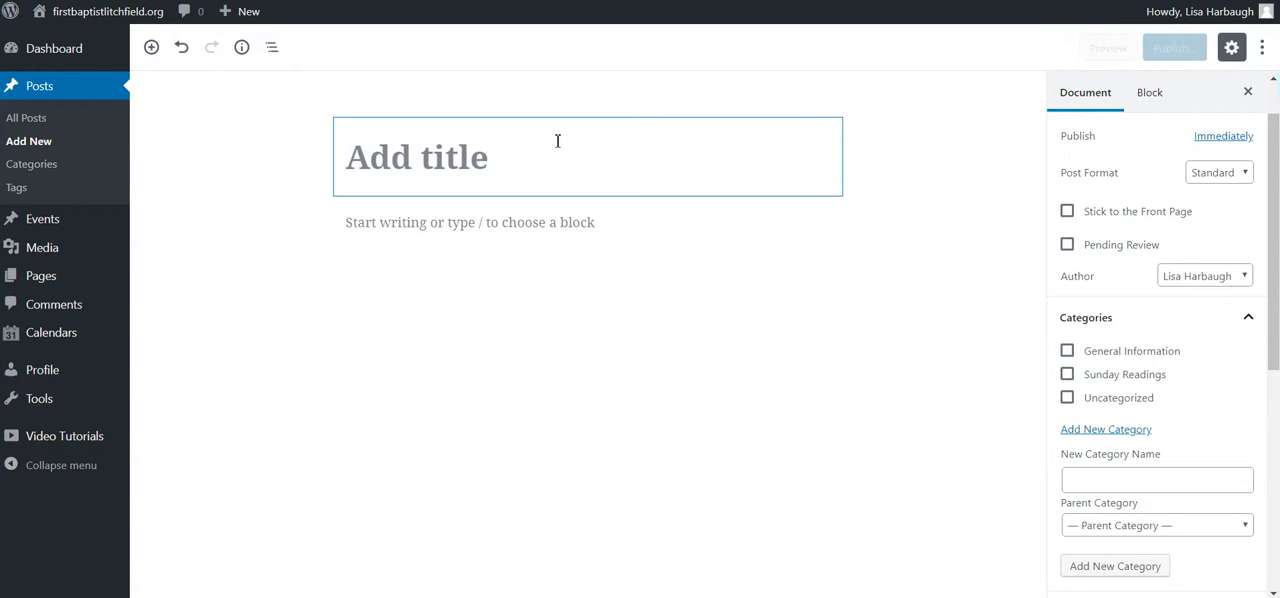
type("Test Blog")
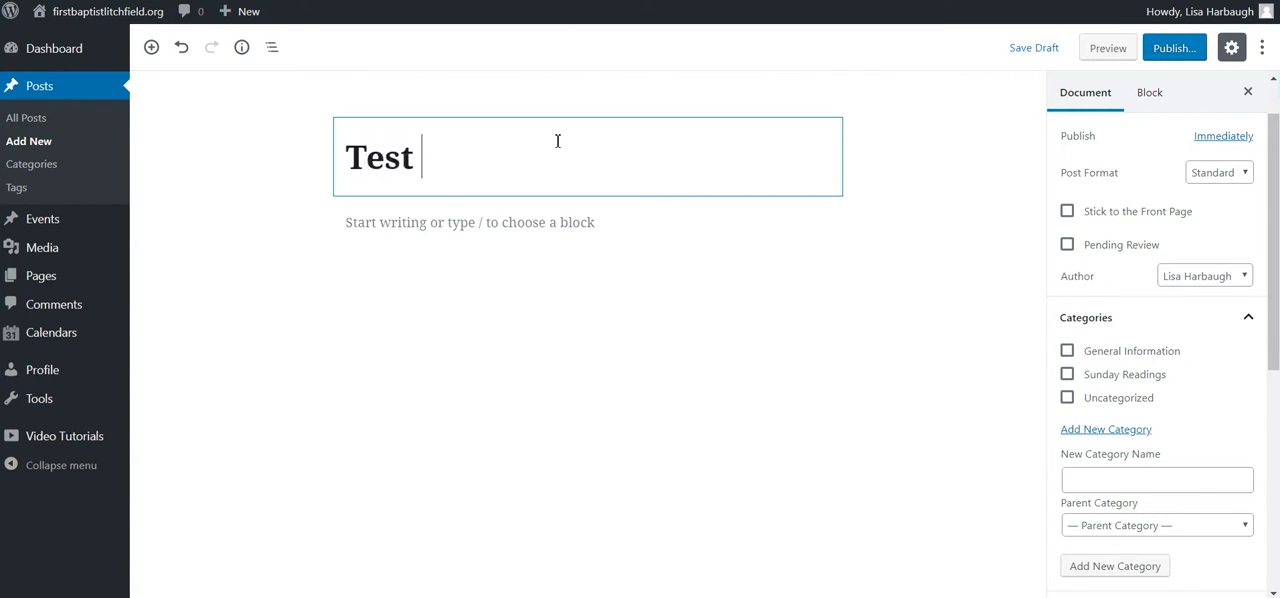
type(" Post")
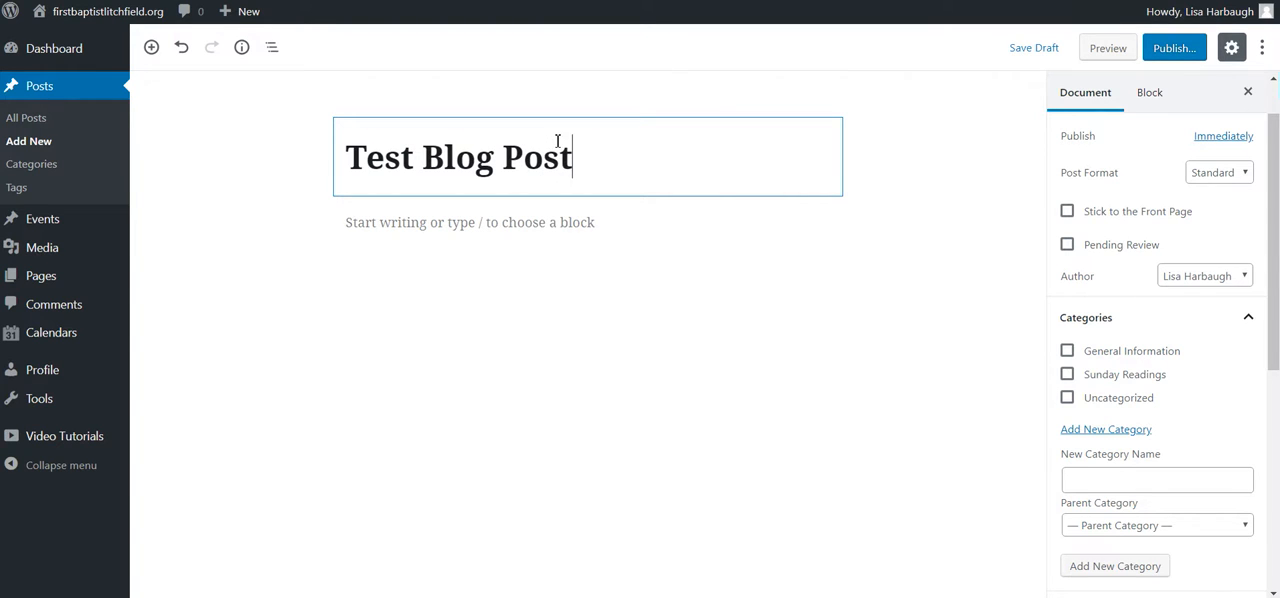
key("Return")
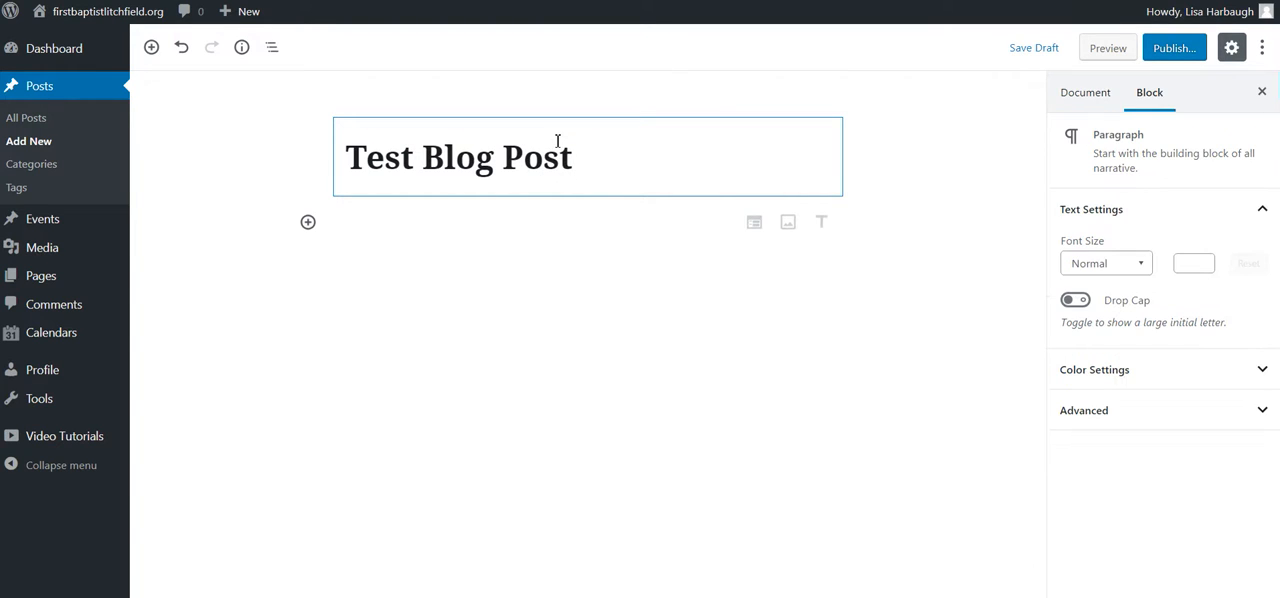
left_click(1087, 95)
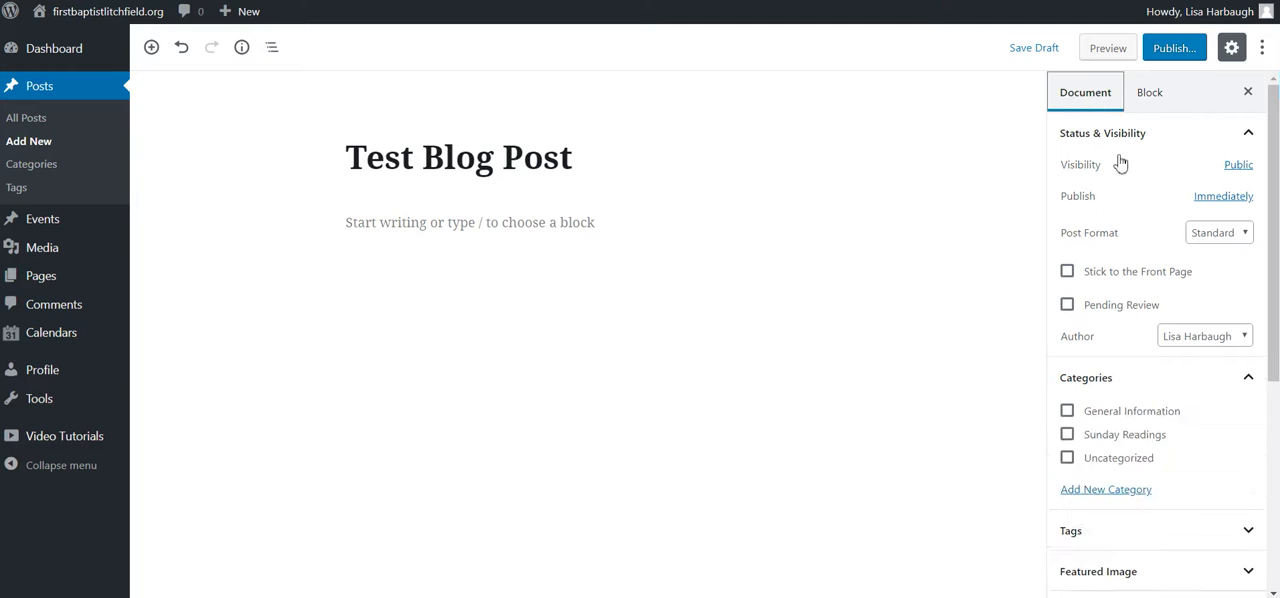
left_click(1067, 411)
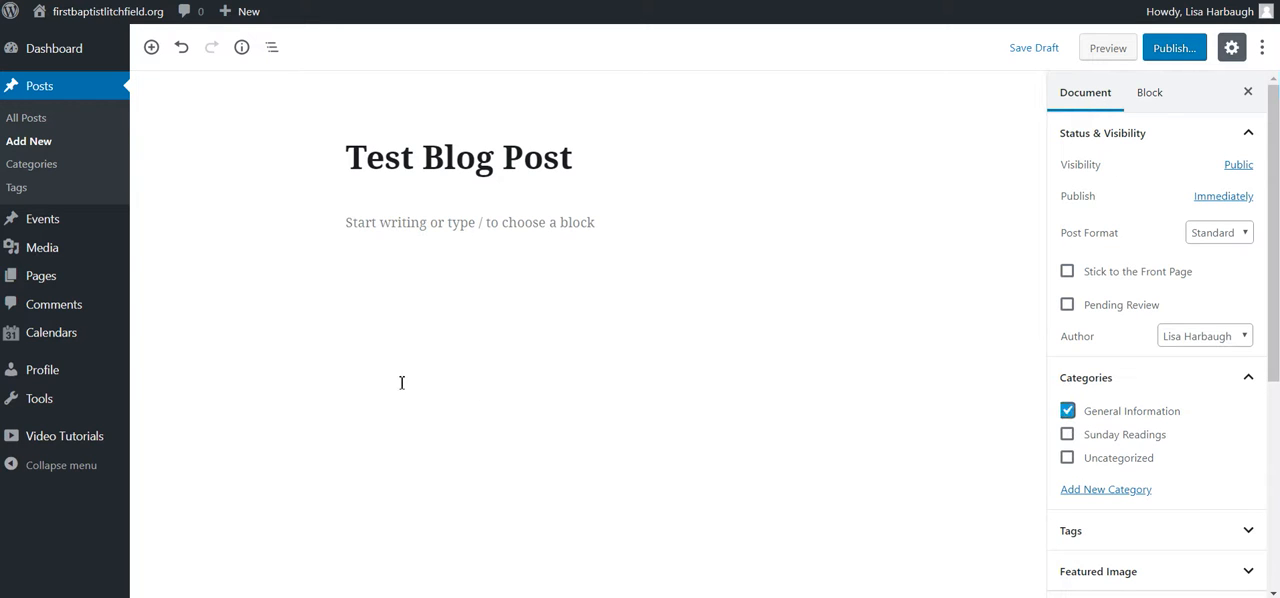
Step: Examine the Tags and Featured Image settings of the post, leaving both empty
scroll(1154, 520, "down", 2)
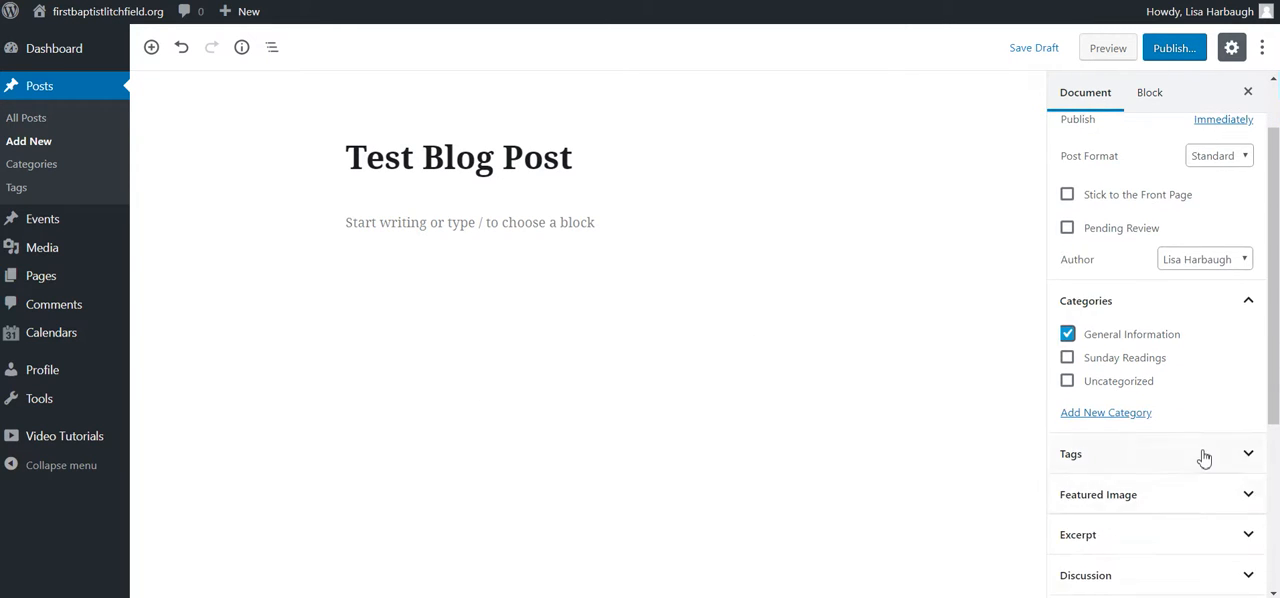
left_click(1204, 456)
scroll(1200, 445, "down", 2)
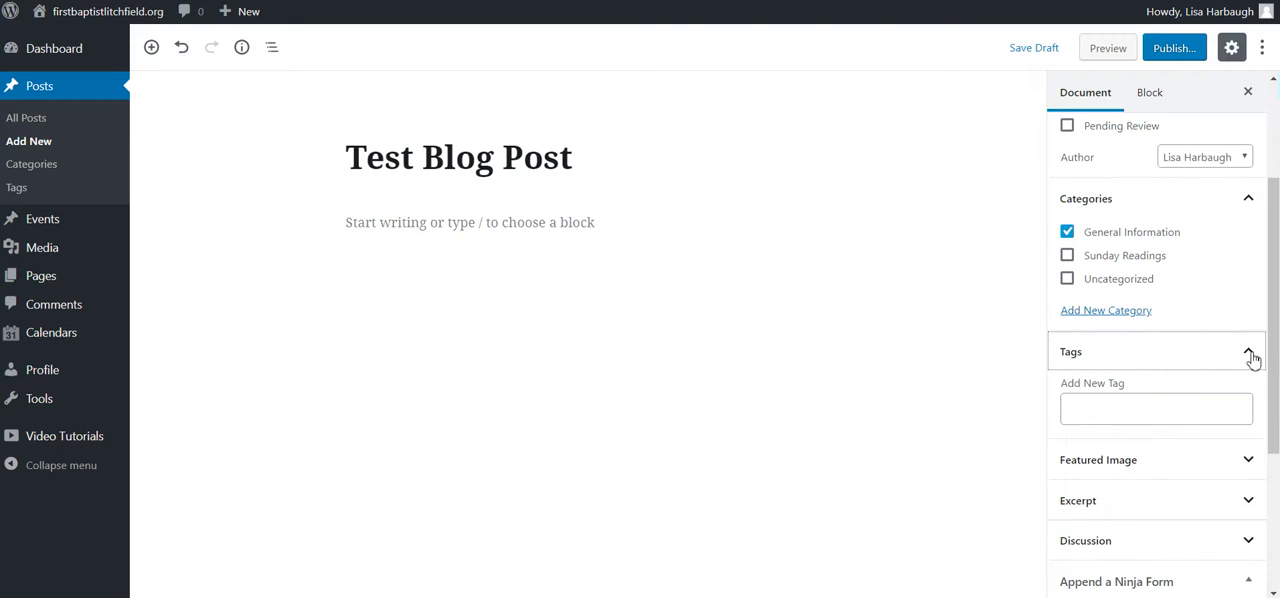
left_click(1248, 355)
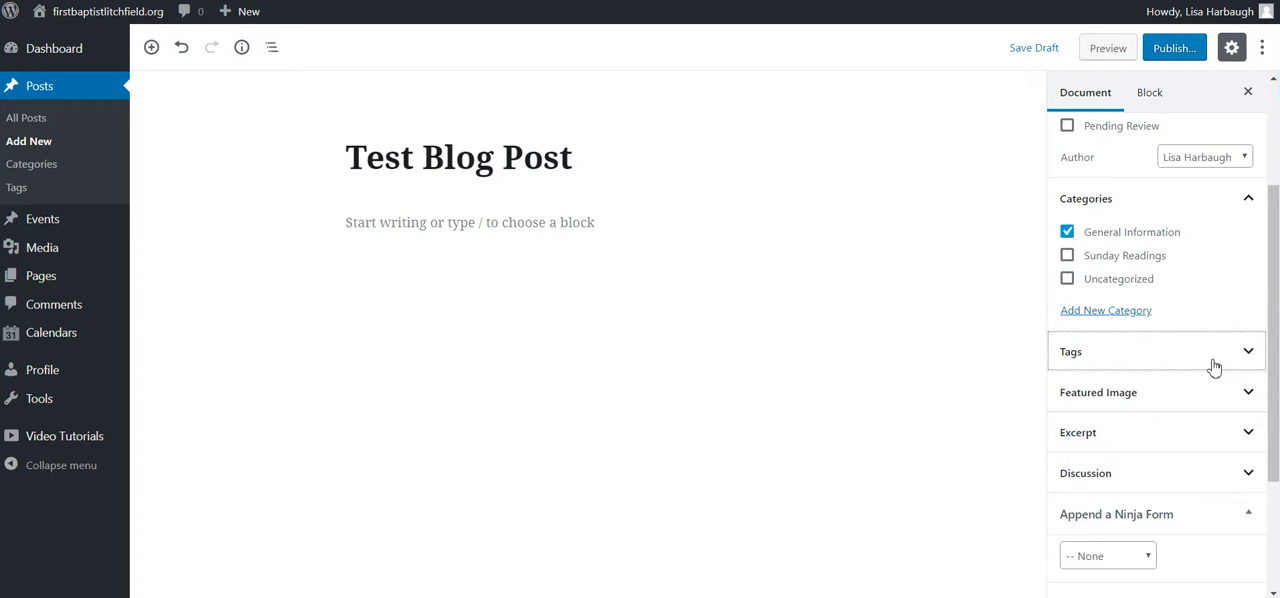
left_click(1152, 395)
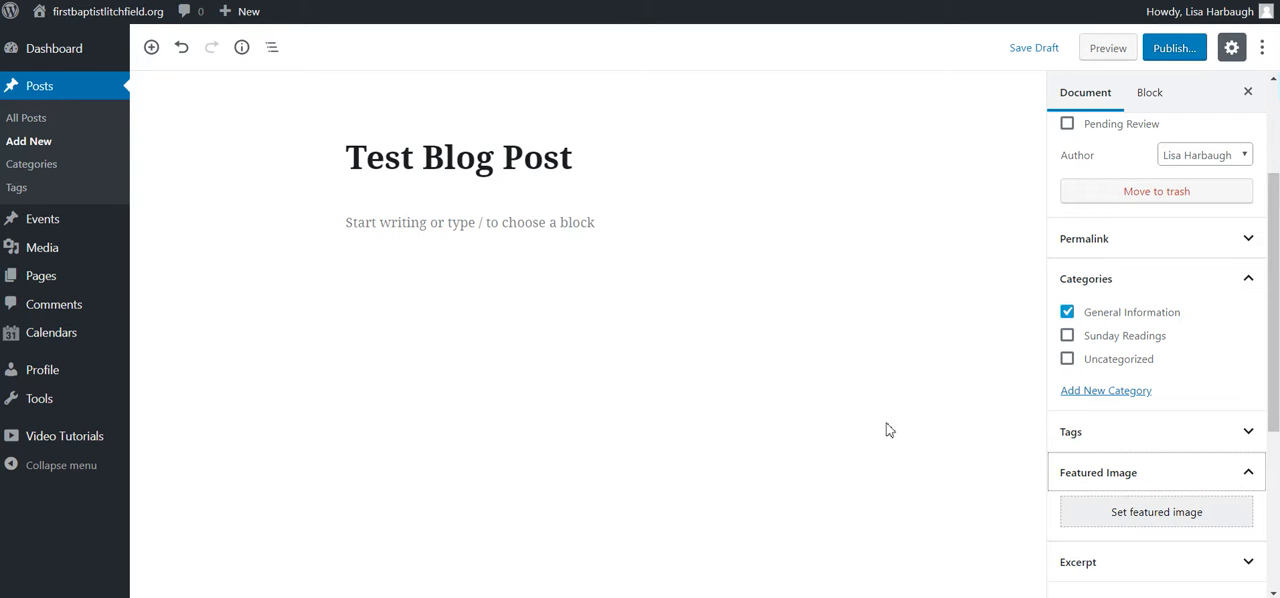
left_click(1247, 470)
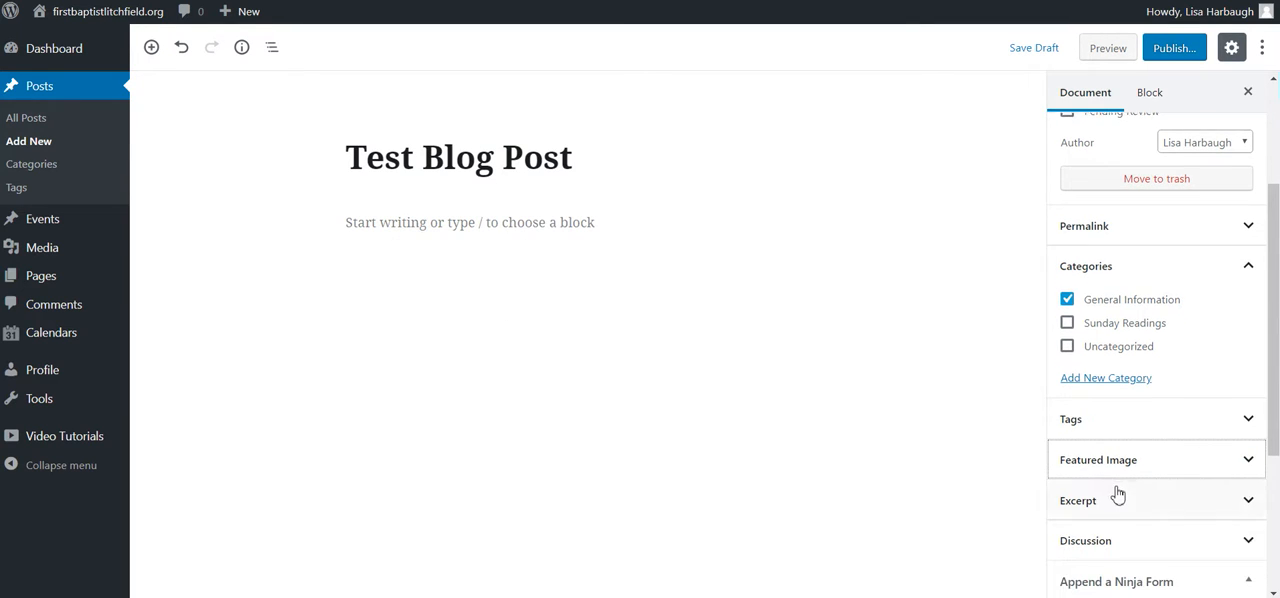
Step: Review the forms available under Append a Ninja Form, keeping None selected
scroll(1118, 494, "down", 1)
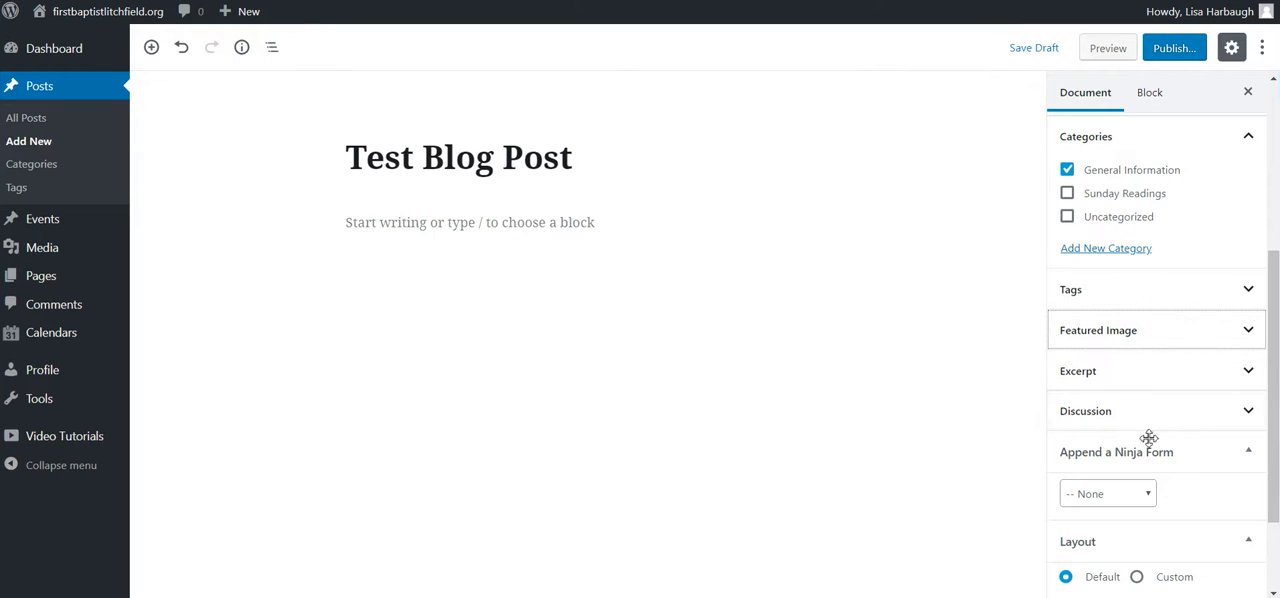
left_click(1184, 454)
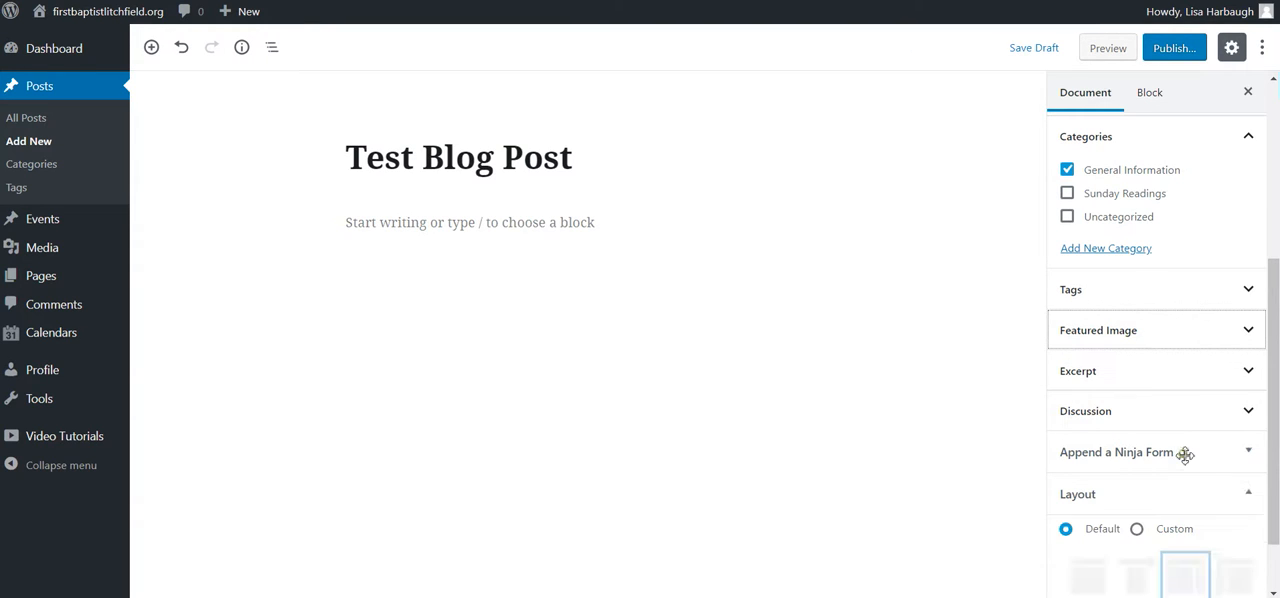
scroll(1116, 447, "down", 1)
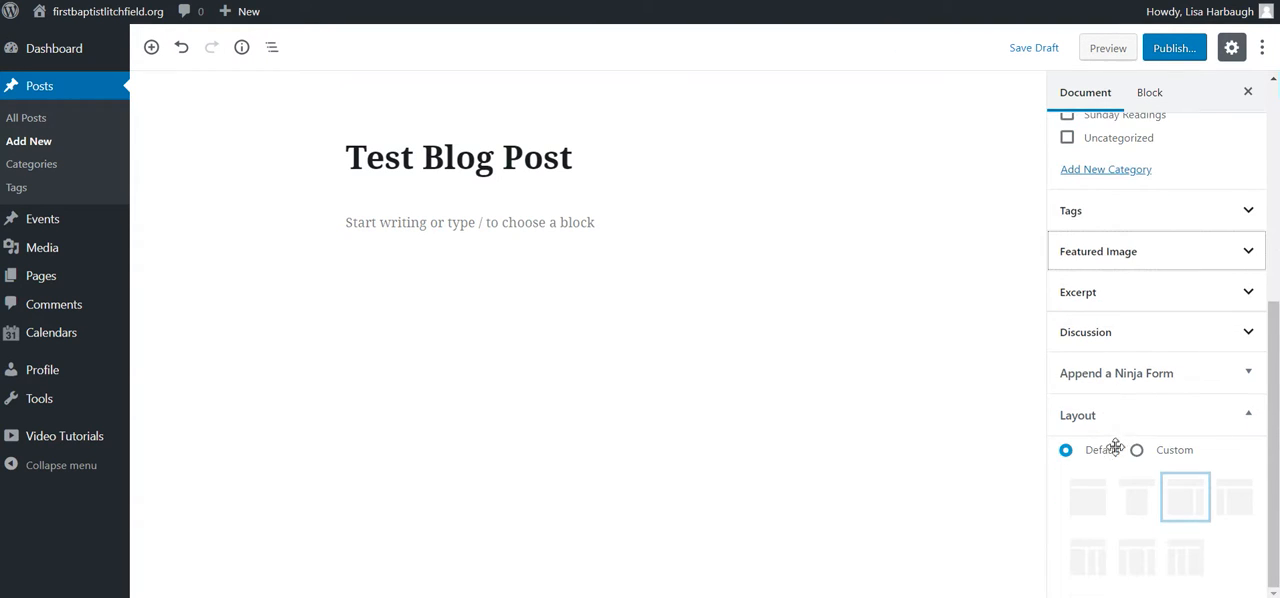
left_click(1231, 371)
left_click(1146, 415)
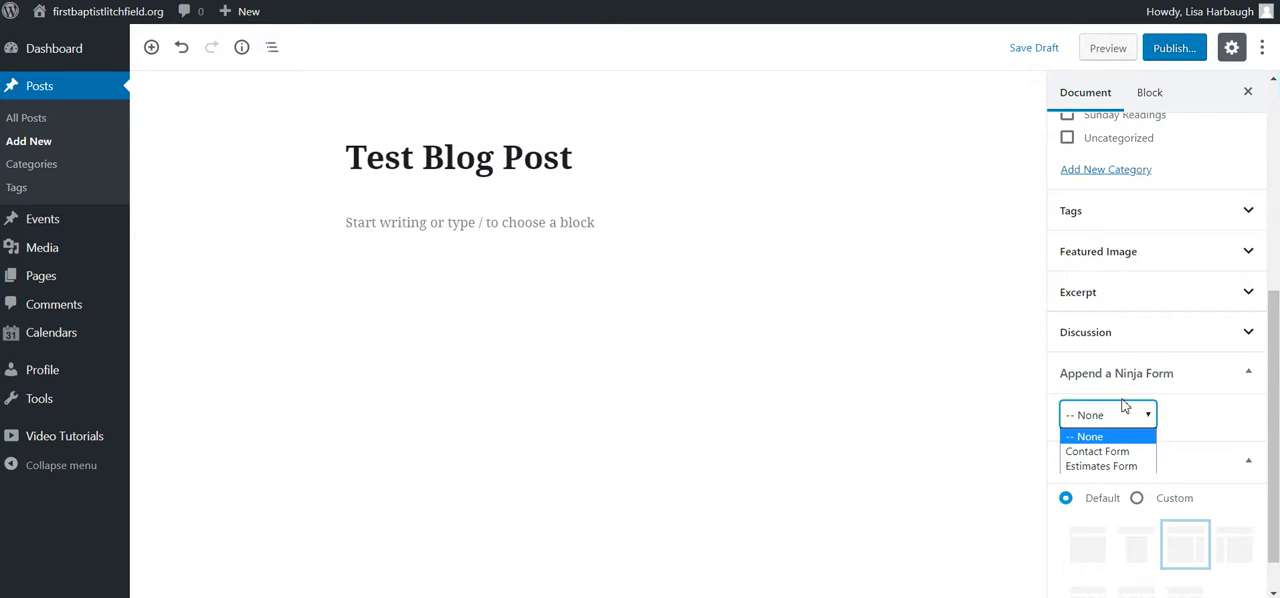
left_click(1022, 428)
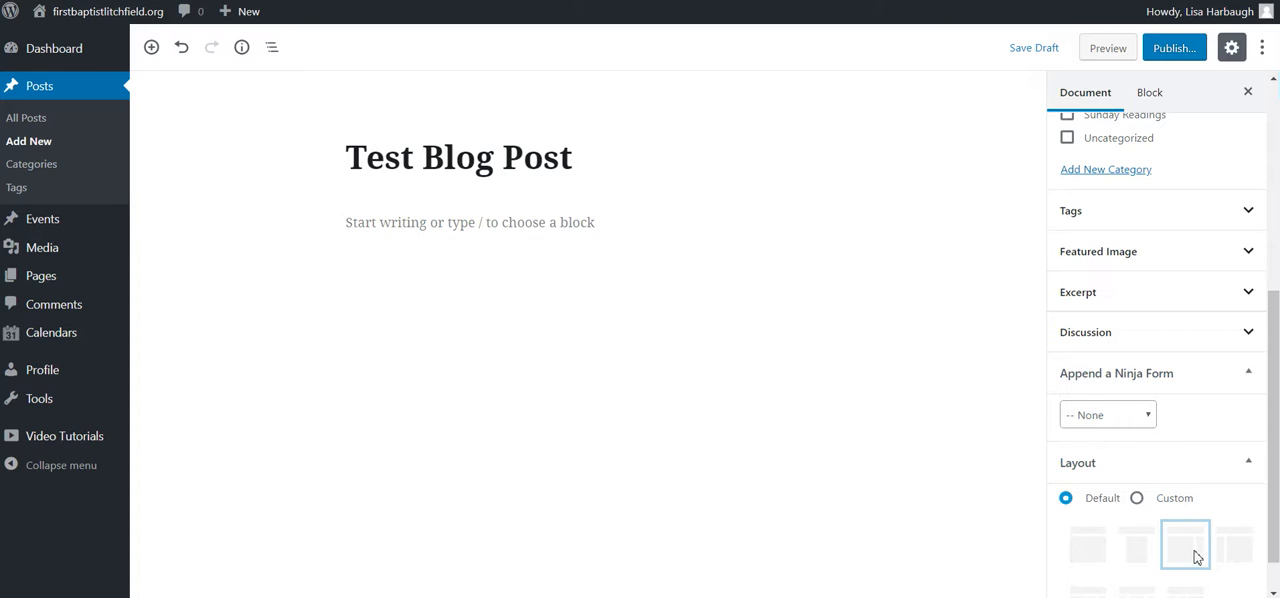
Step: Try the custom page layouts, including One Column: Wide, and return the post to the Default layout
left_click(1138, 499)
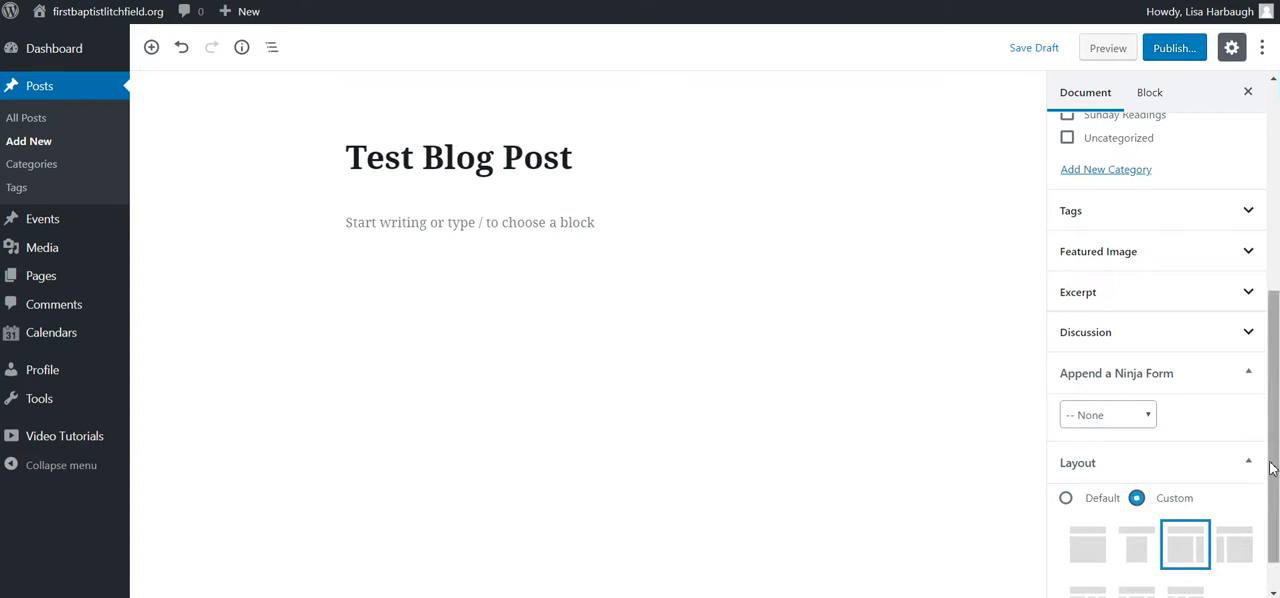
scroll(1270, 468, "down", 1)
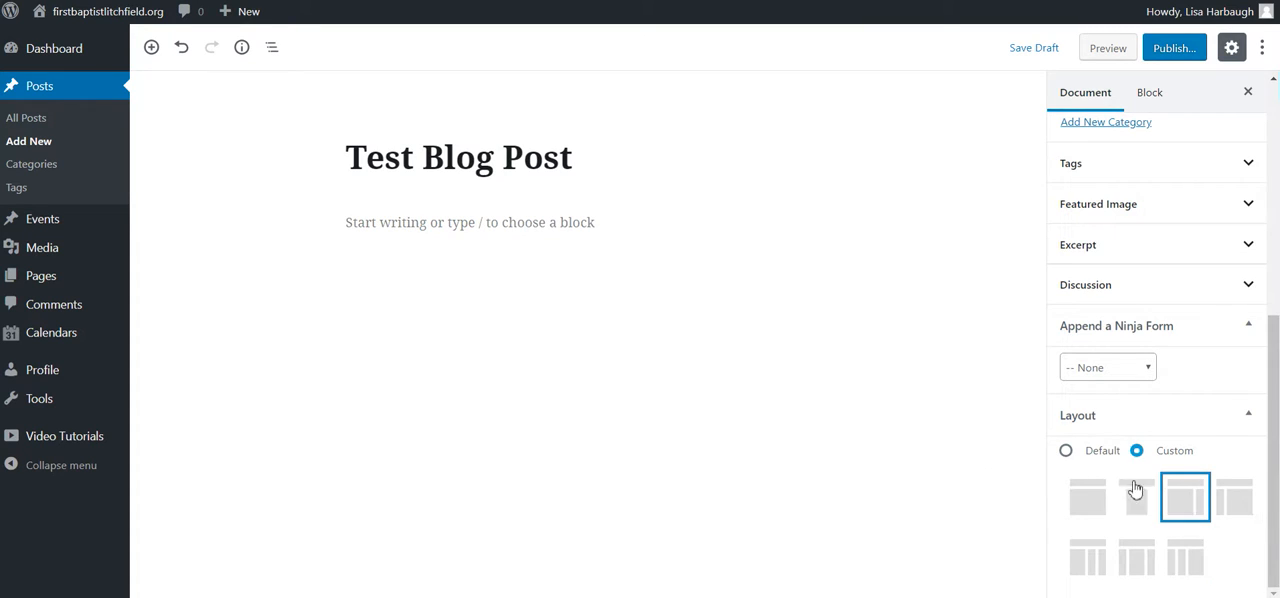
left_click(1070, 451)
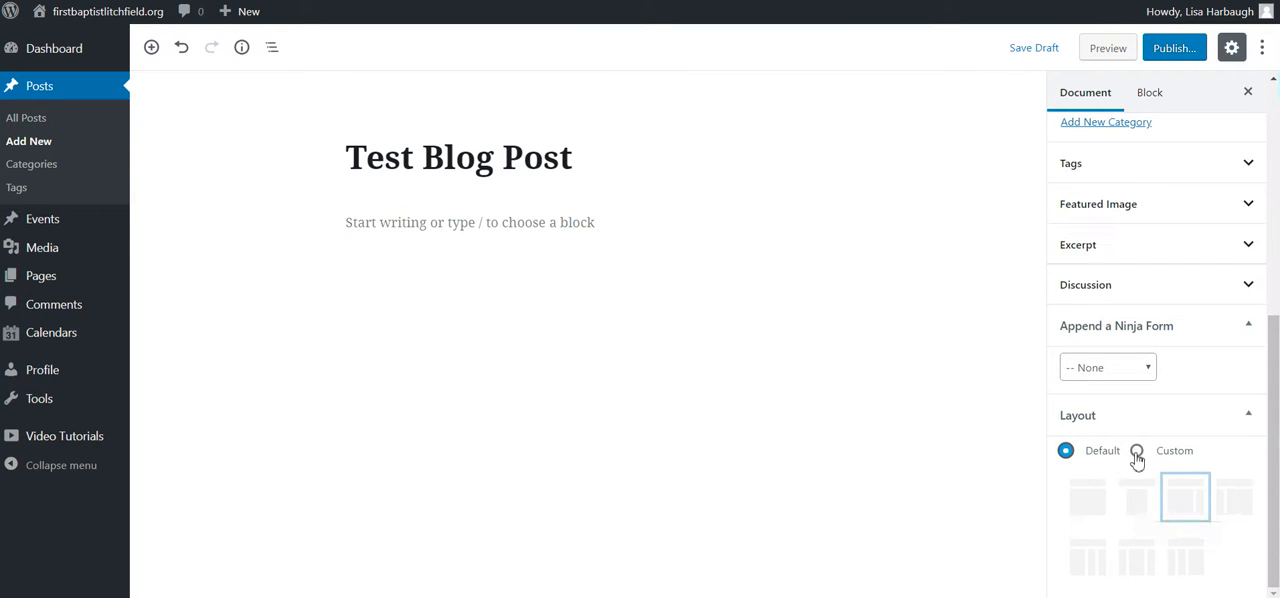
left_click(1137, 451)
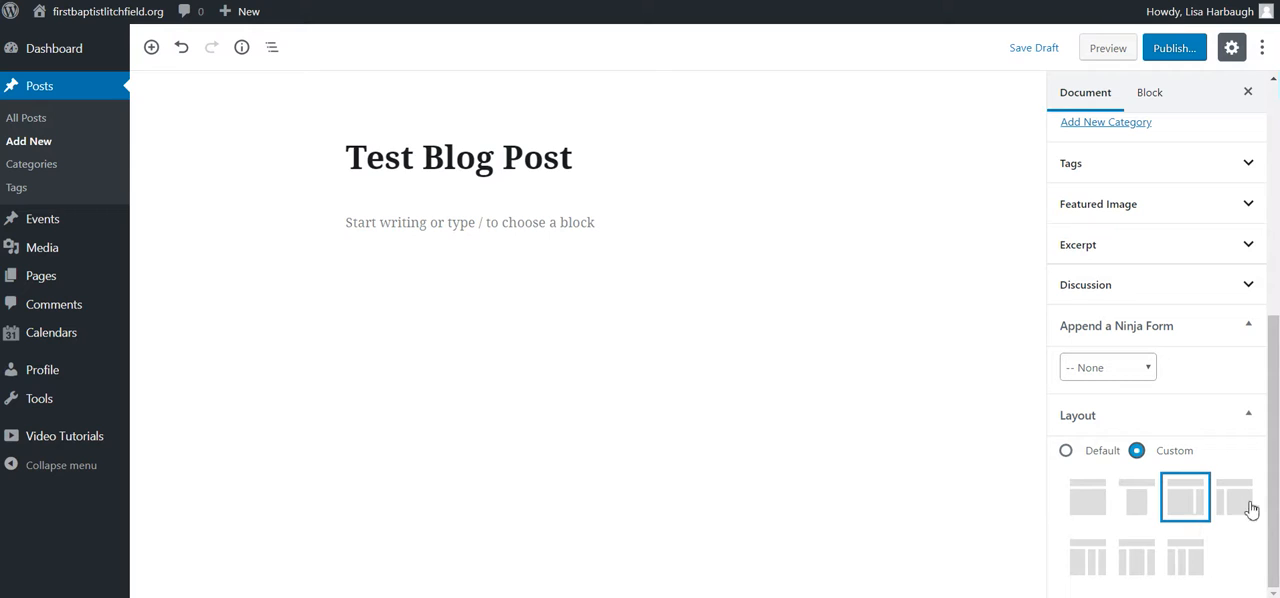
left_click(1090, 507)
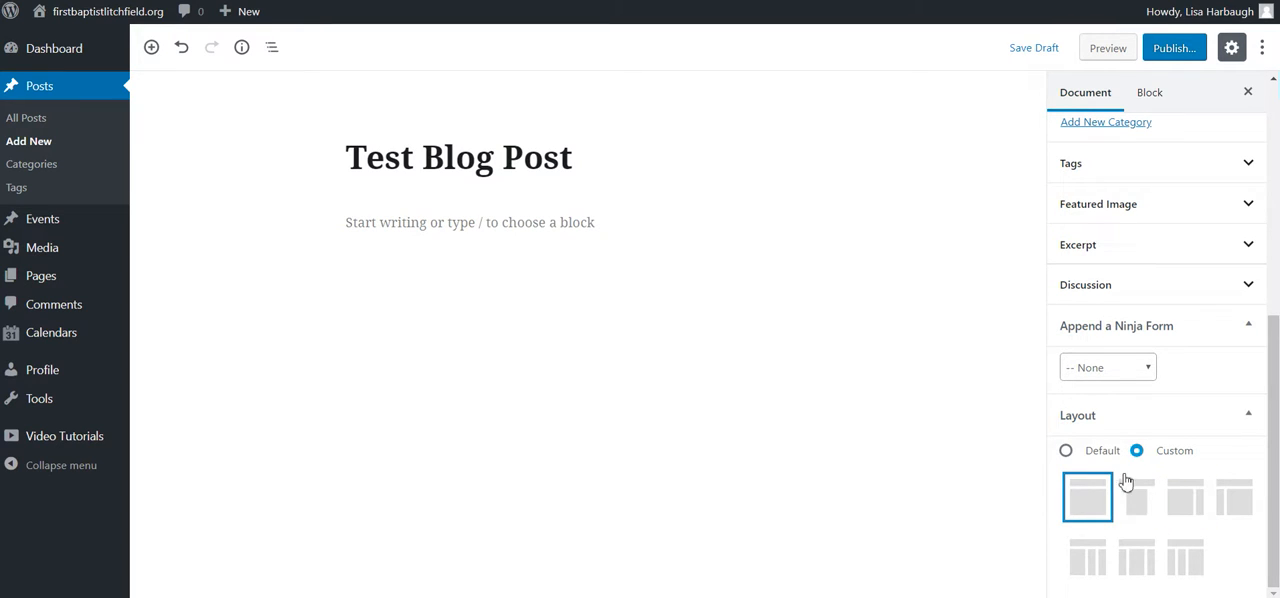
left_click(1190, 497)
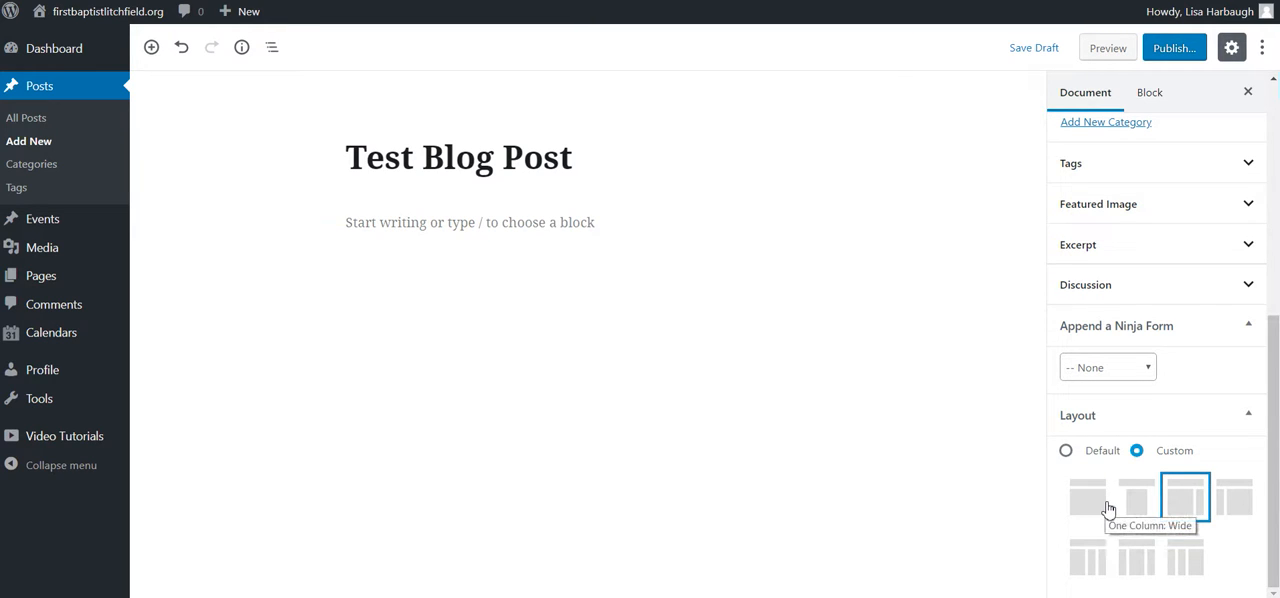
left_click(1090, 505)
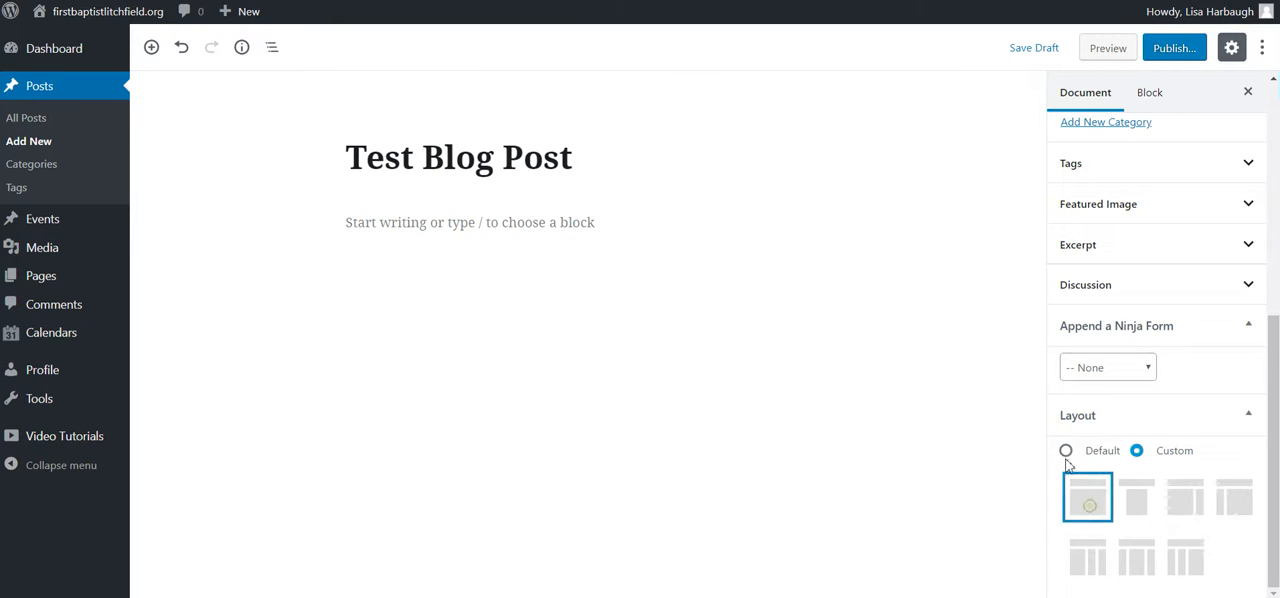
left_click(1066, 452)
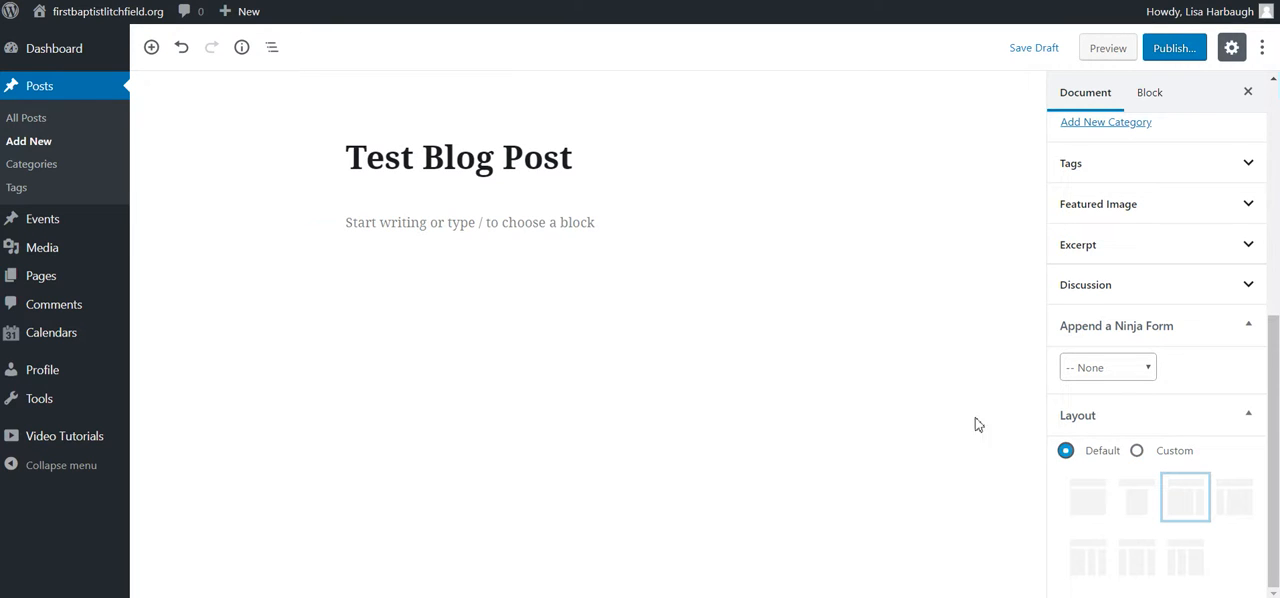
Step: Write the body paragraph "This is a test blog post for examples to the end user."
left_click(432, 224)
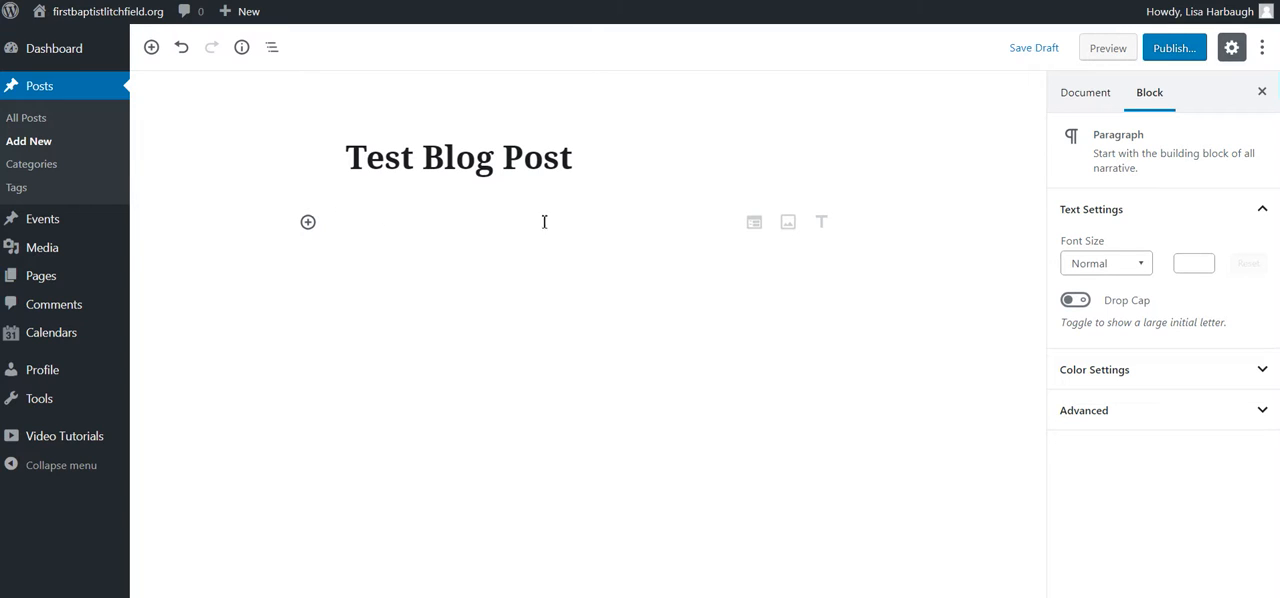
left_click(395, 222)
type("This is a tes")
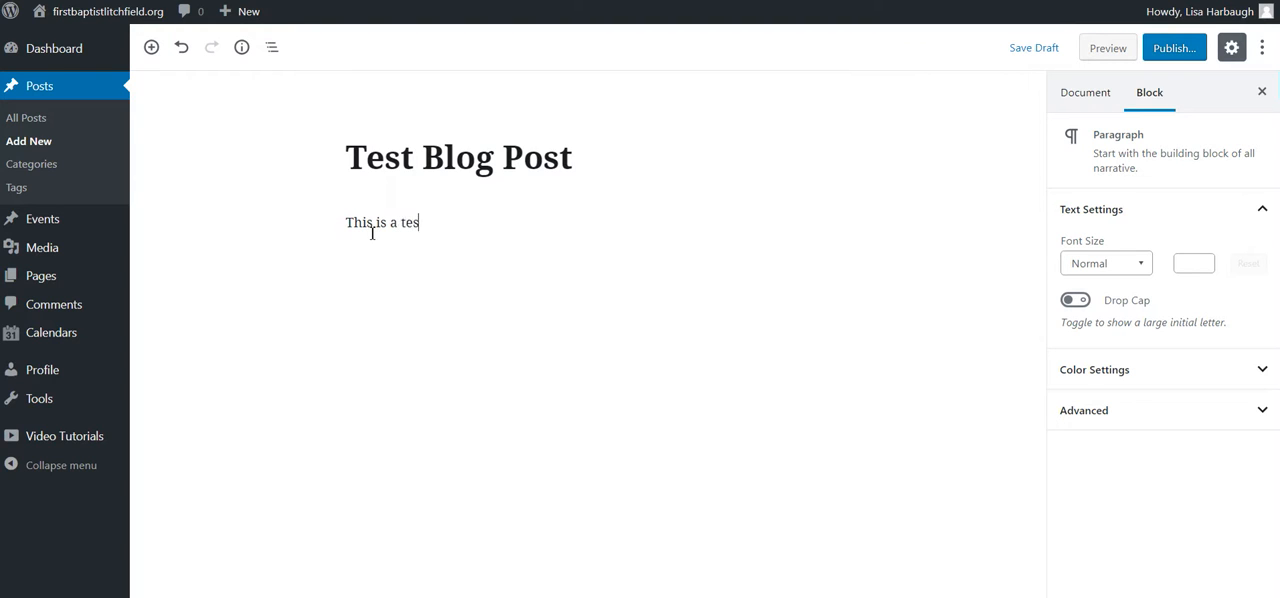
type("t blog post for")
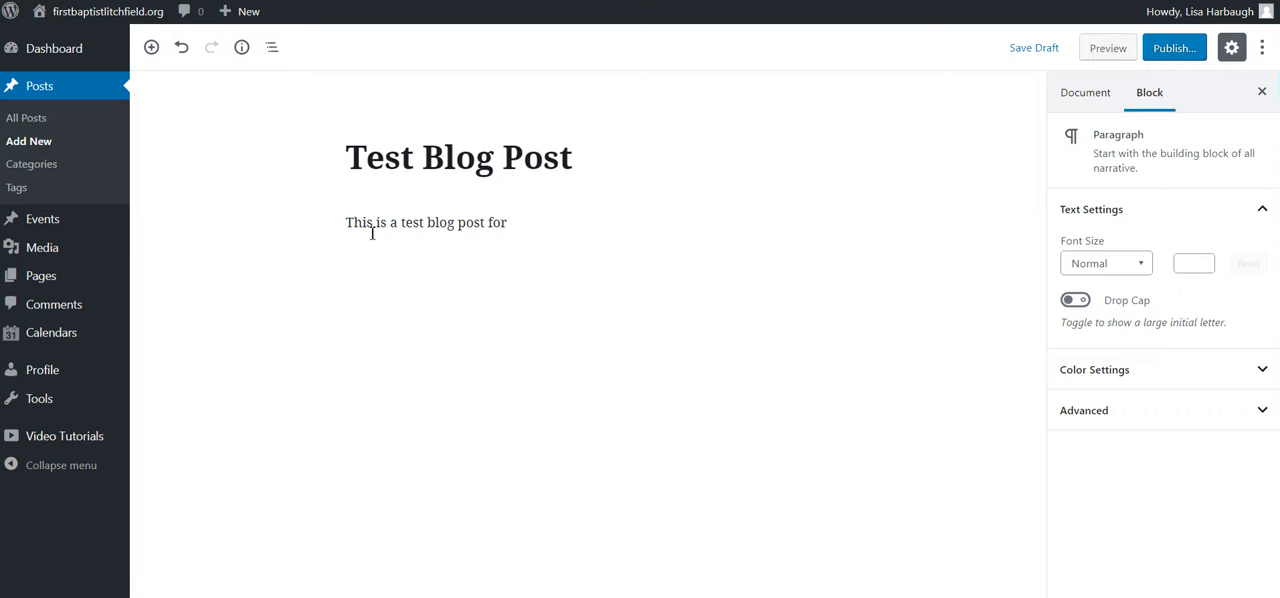
type(" examples to the end user.")
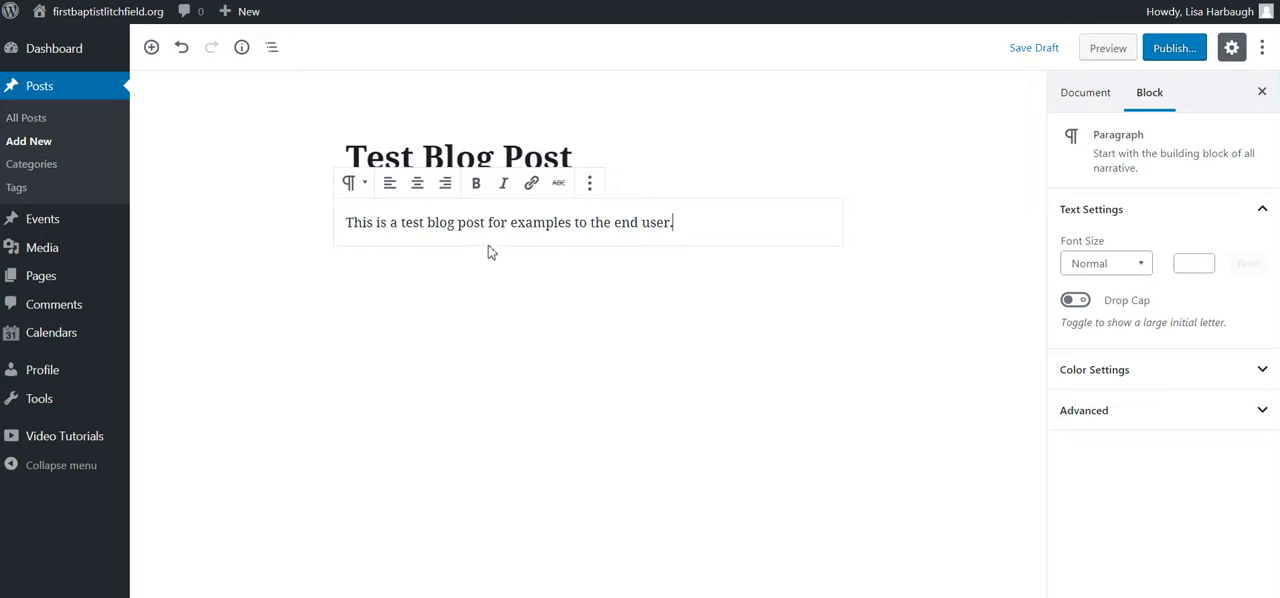
Step: Try adding empty paragraphs below the body text, and remove them again
left_click(361, 277)
left_click(705, 161)
left_click(711, 221)
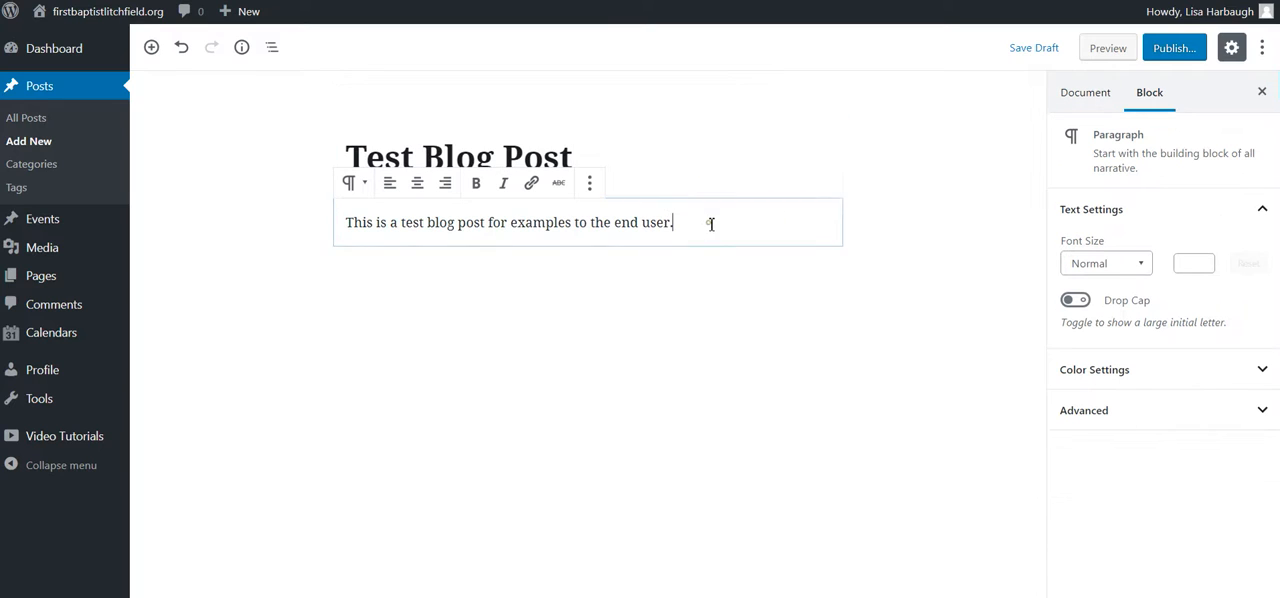
key("Return")
key("Return")
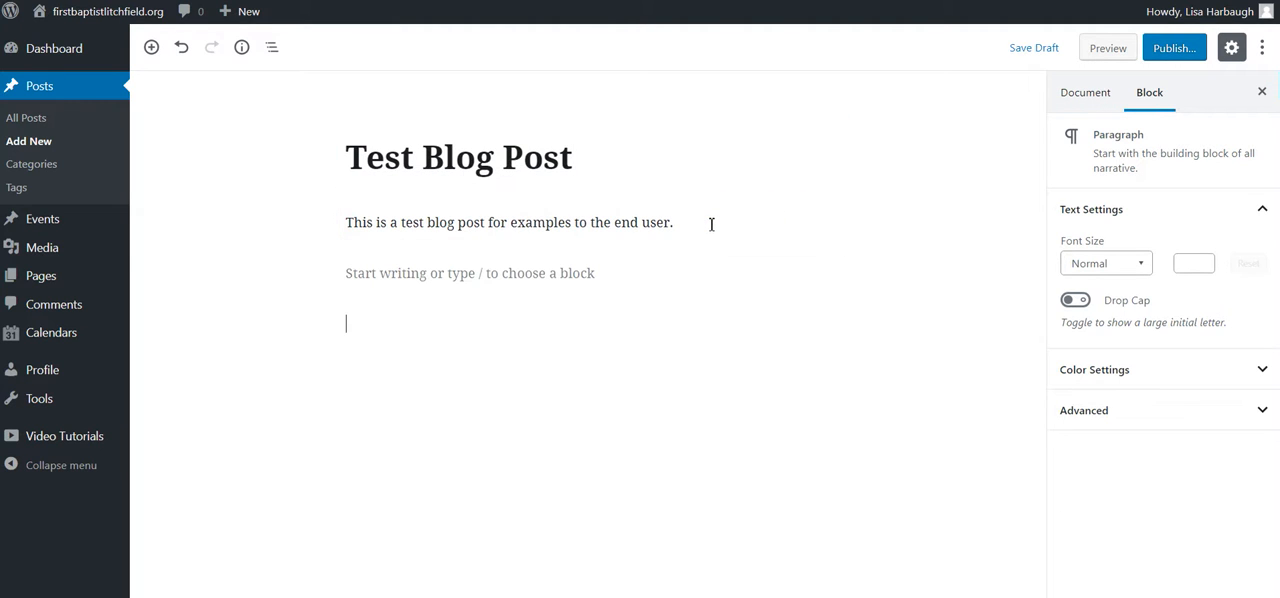
key("BackSpace")
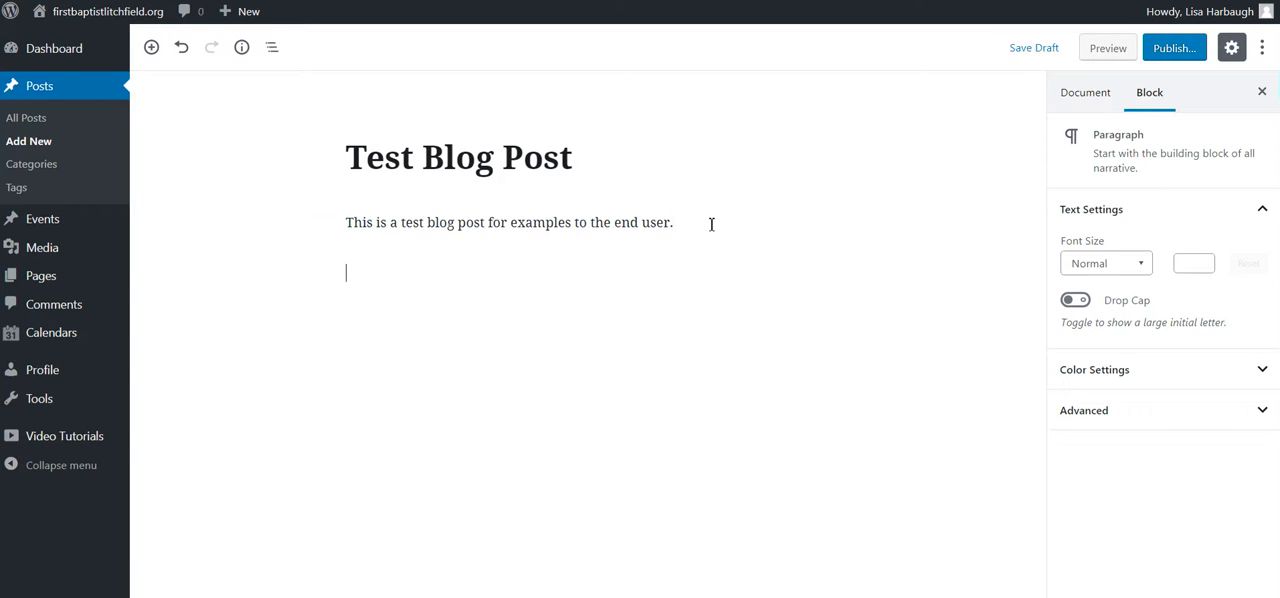
key("Return")
key("BackSpace")
key("BackSpace")
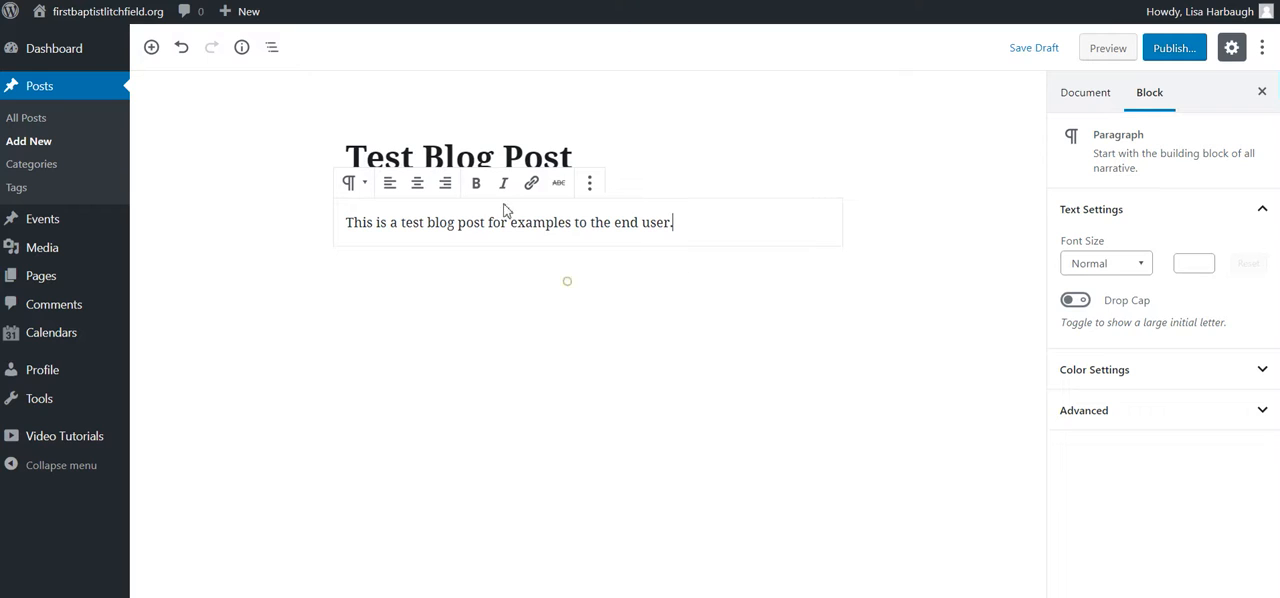
Step: Review the additional block options for the body paragraph without applying any of them
left_click(589, 183)
left_click(394, 361)
left_click(288, 210)
left_click(360, 301)
left_click(589, 183)
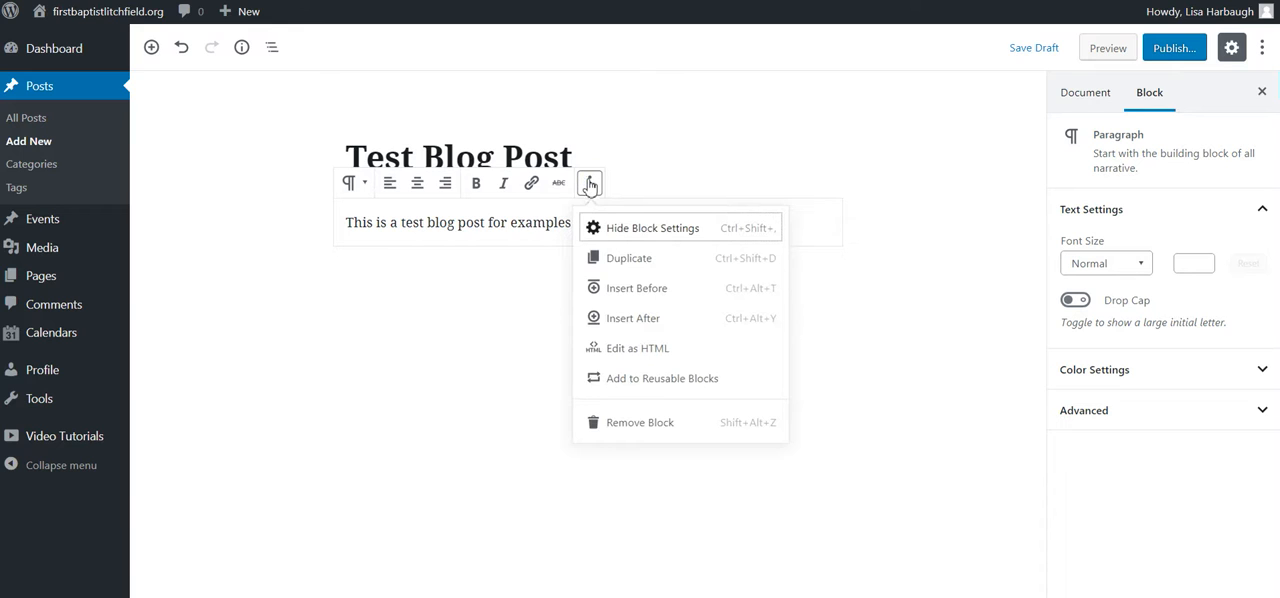
left_click(410, 362)
left_click(455, 248)
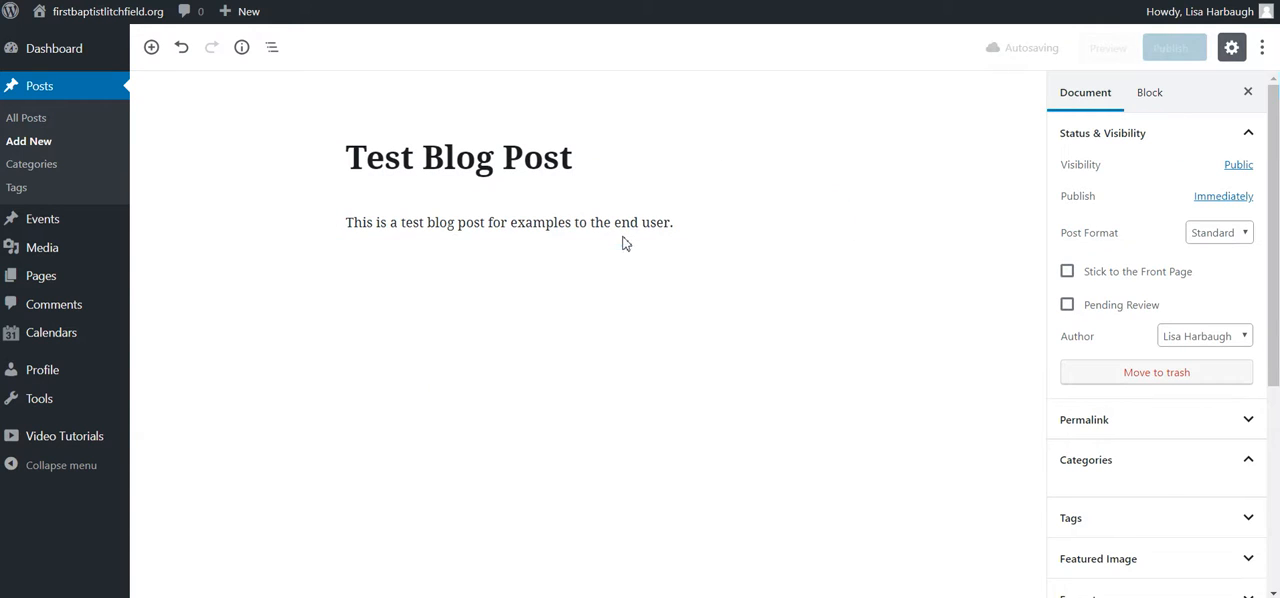
left_click(609, 360)
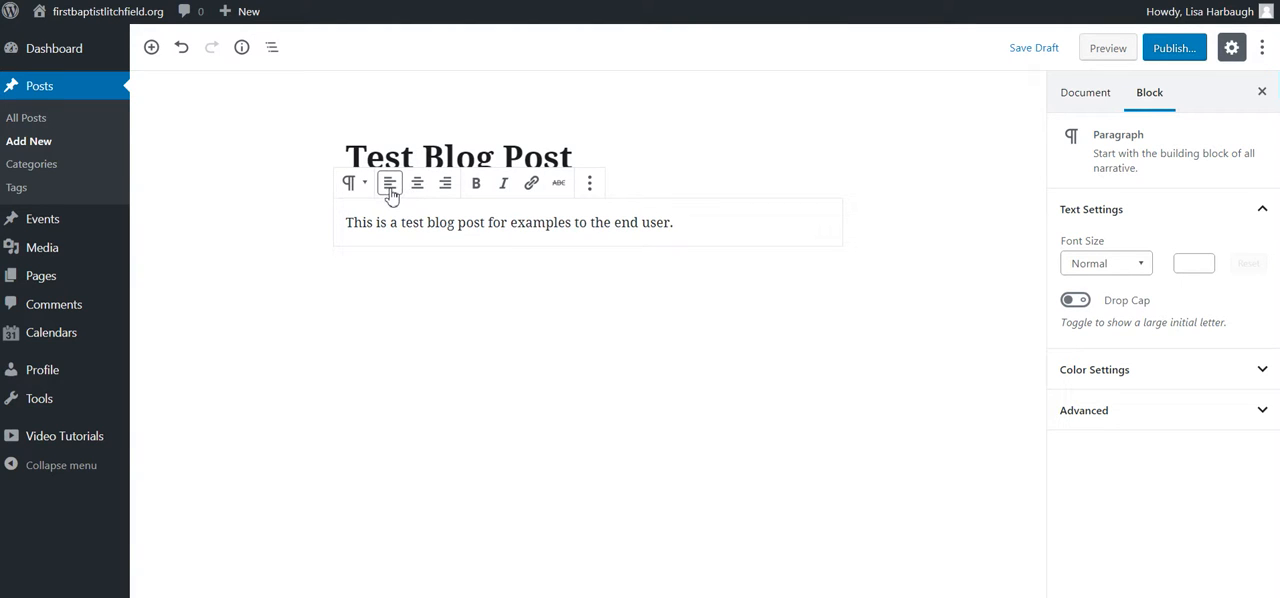
Step: Format the entire body paragraph as bold and italic
double_click(461, 220)
triple_click(440, 222)
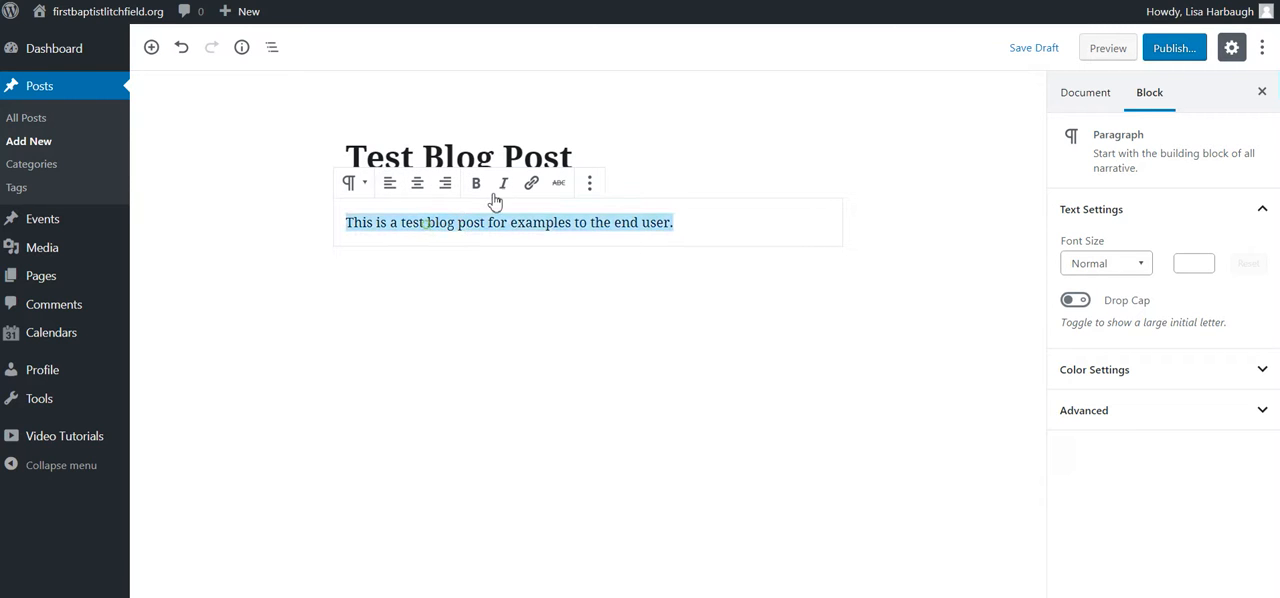
left_click(474, 183)
left_click(503, 183)
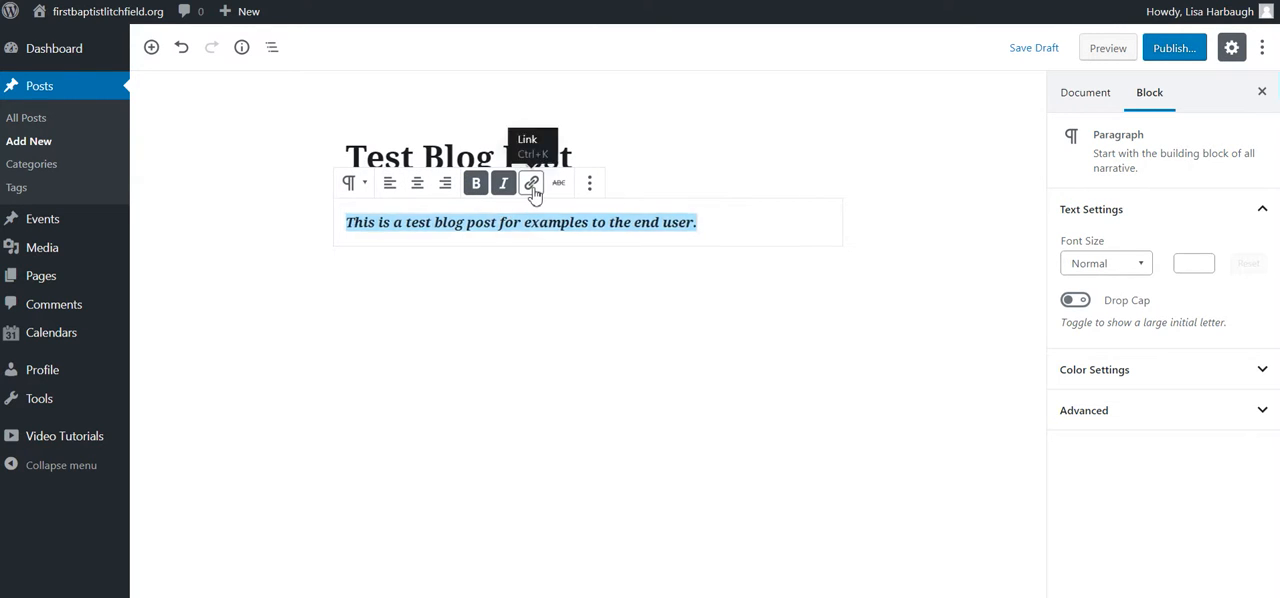
Step: Try the link option on the whole sentence and on the word "examples", without entering a URL
left_click(532, 186)
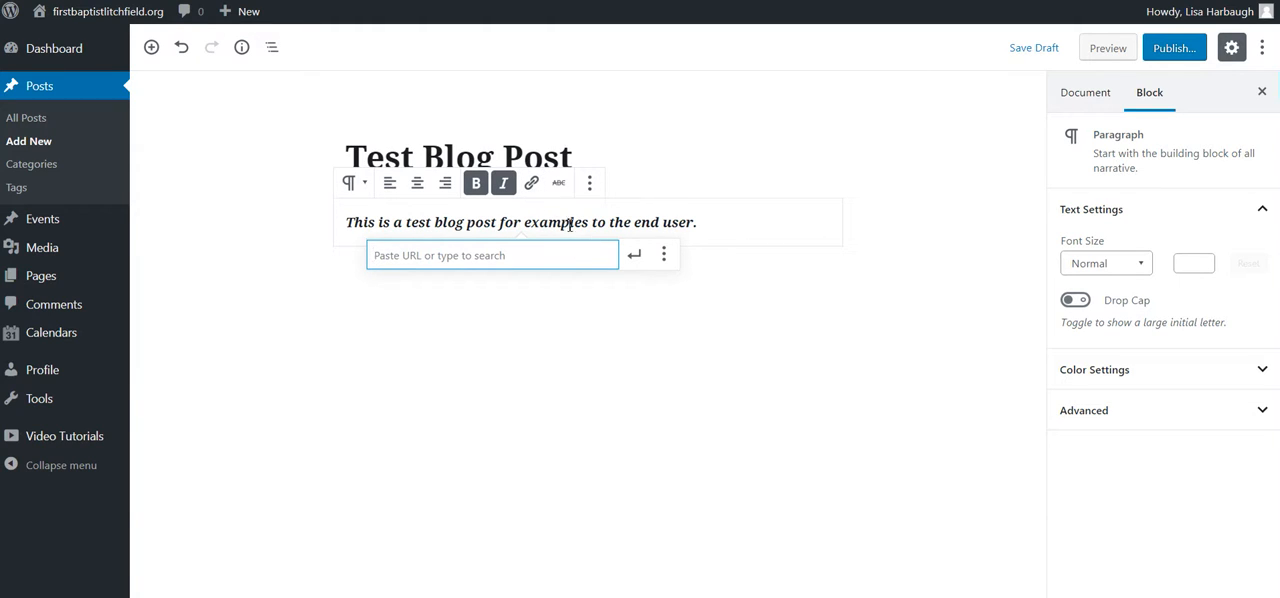
double_click(545, 219)
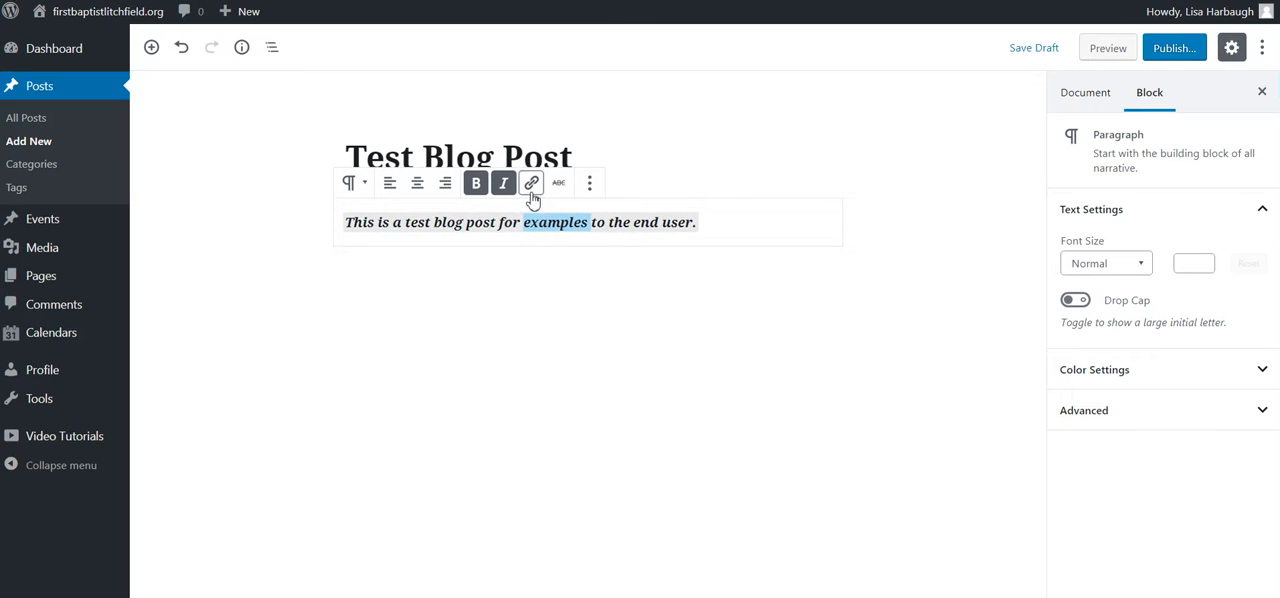
left_click(531, 188)
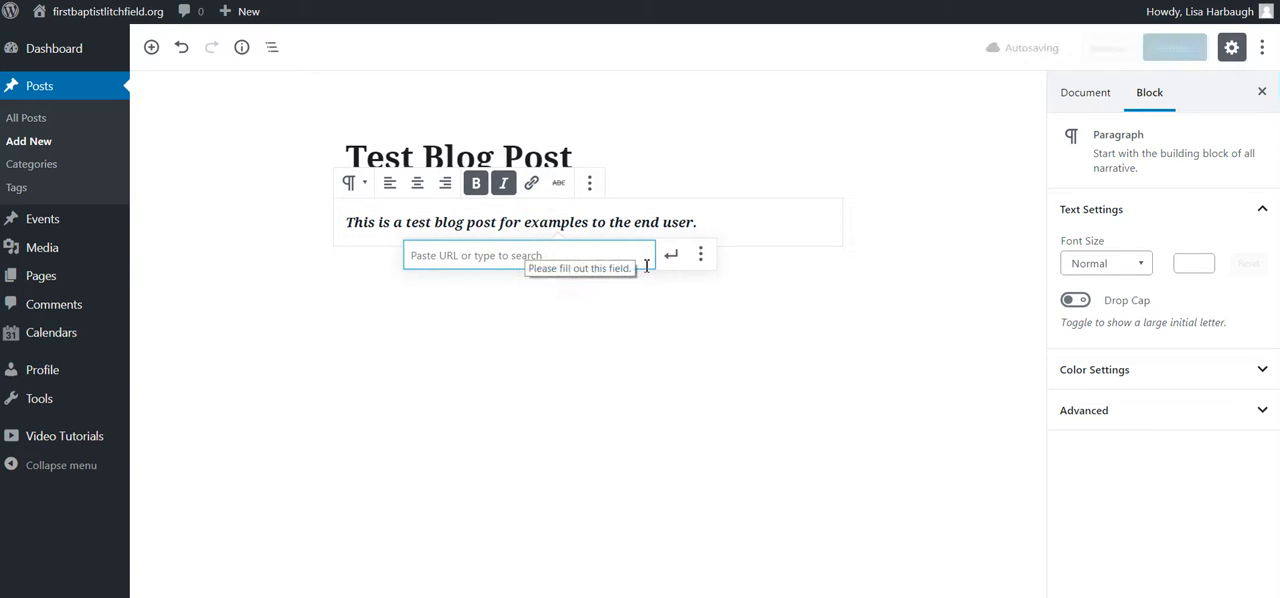
triple_click(626, 216)
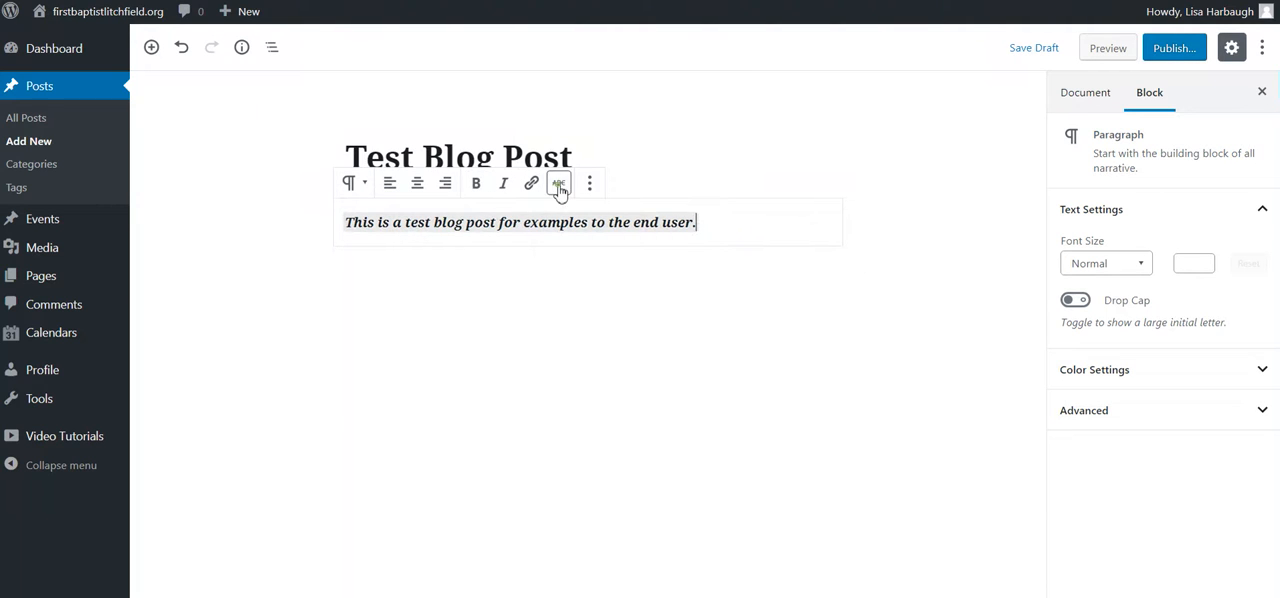
left_click(590, 184)
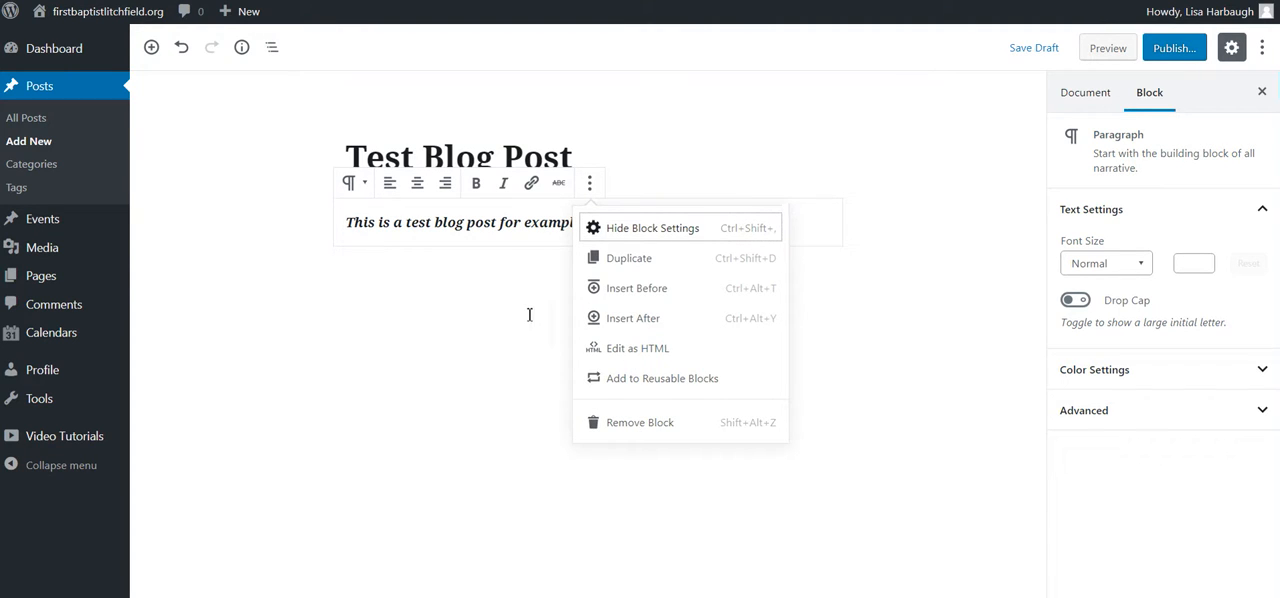
left_click(389, 369)
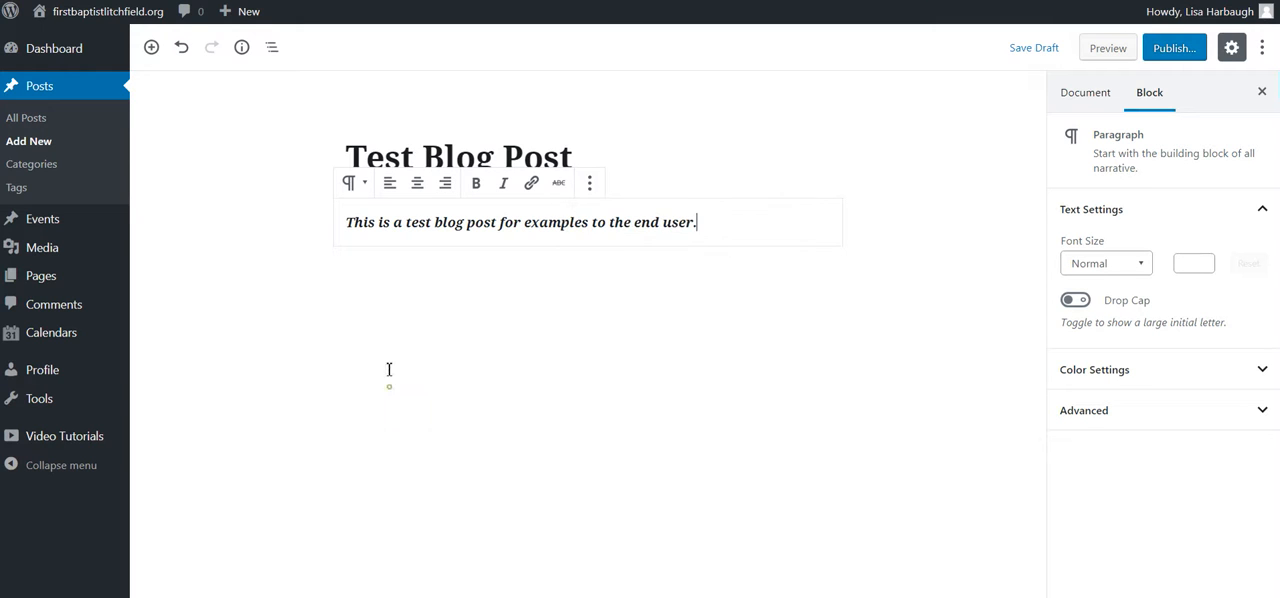
triple_click(461, 229)
left_click(697, 147)
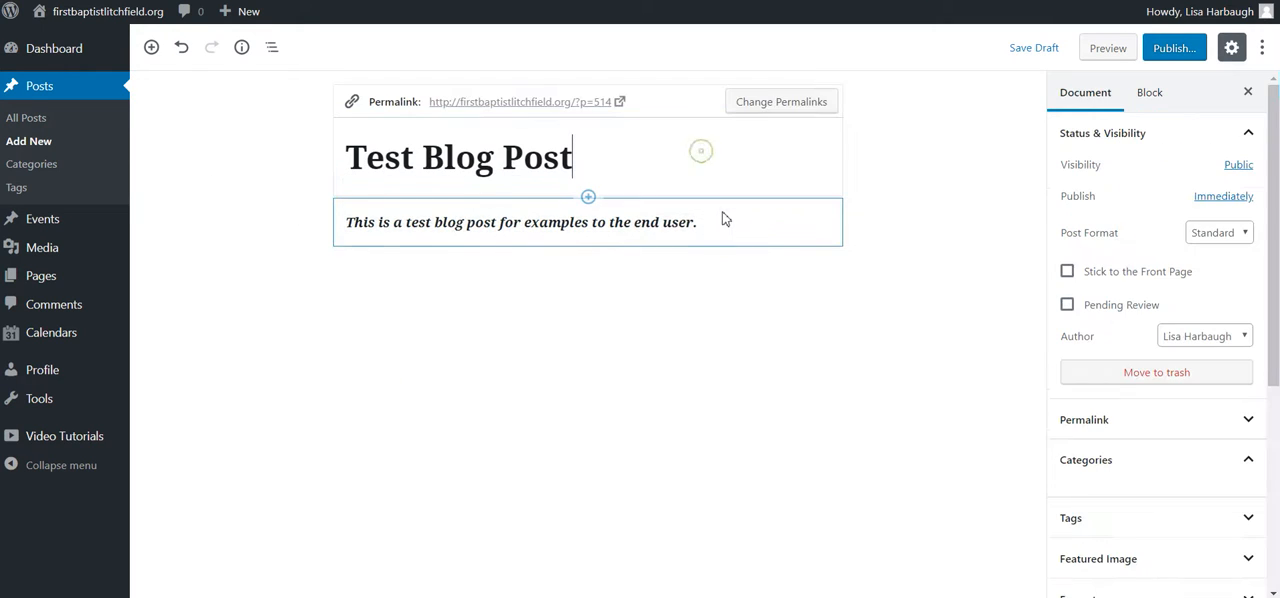
left_click(710, 228)
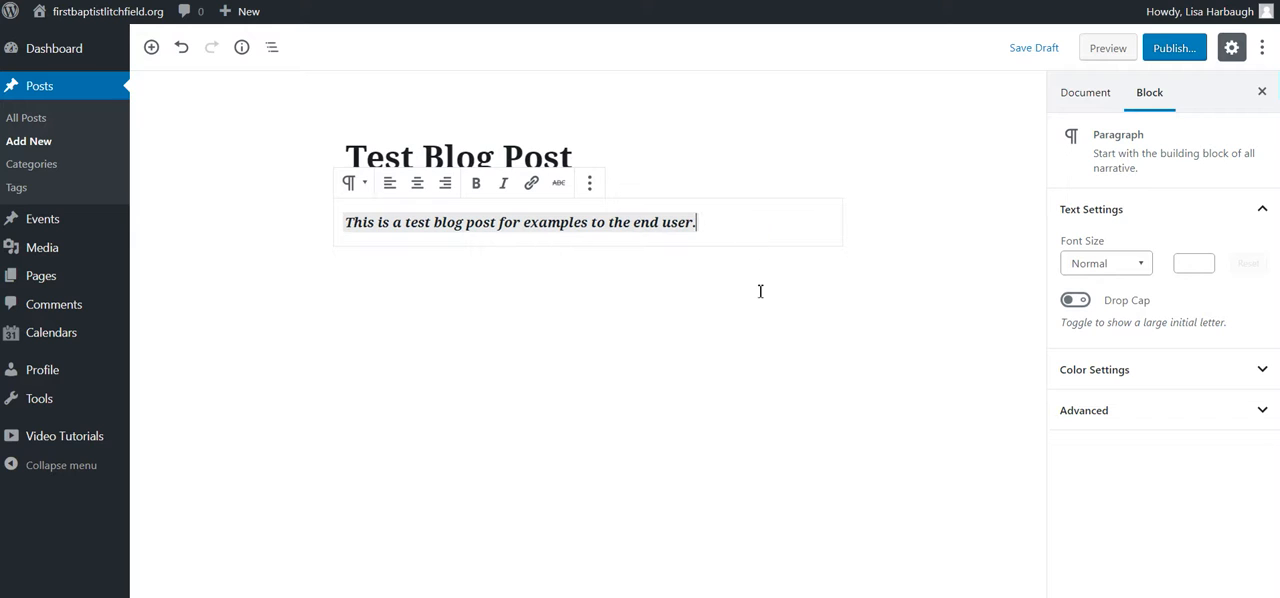
left_click(566, 350)
left_click(688, 228)
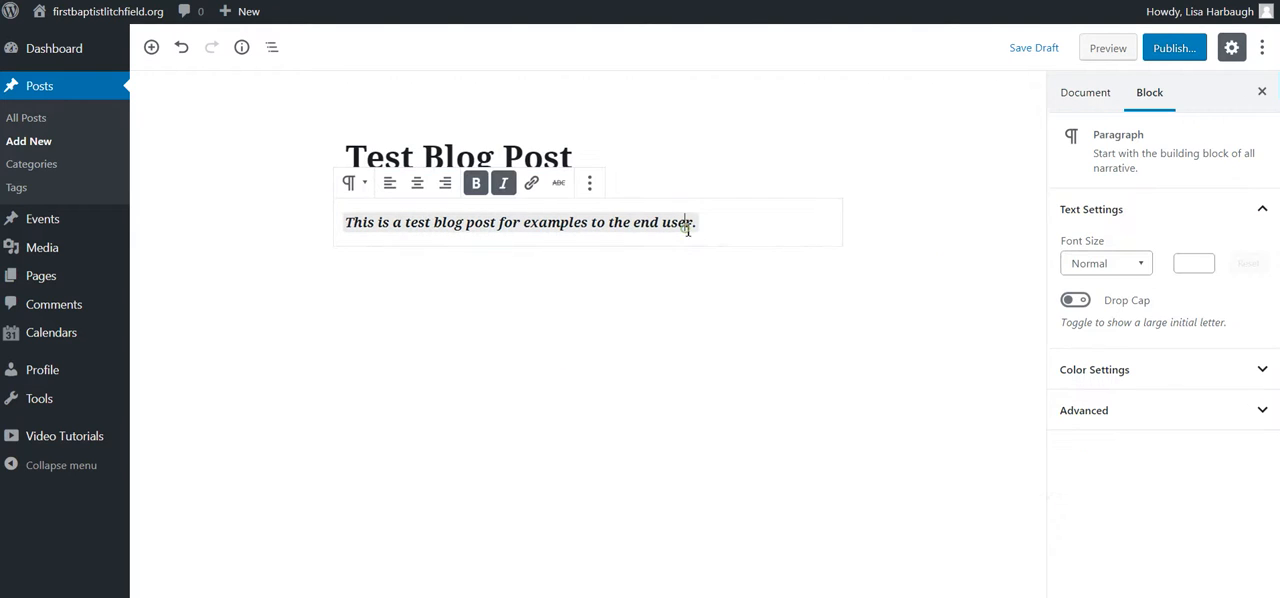
left_click(820, 246)
left_click(442, 316)
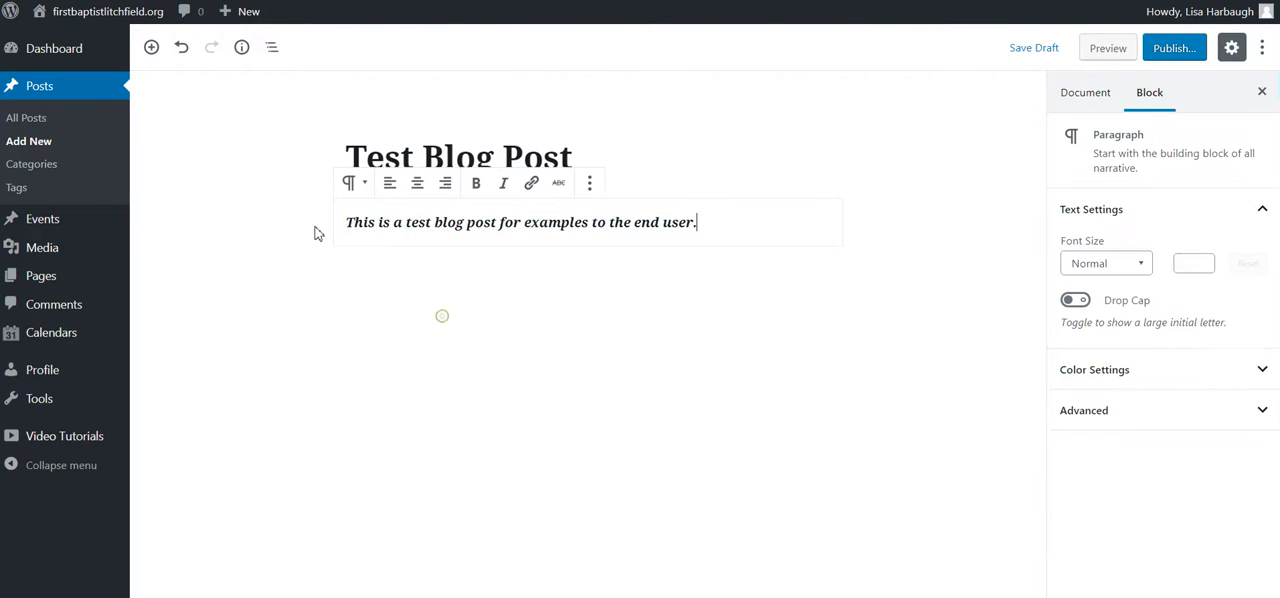
Step: Insert an image block directly after the body paragraph
left_click(589, 183)
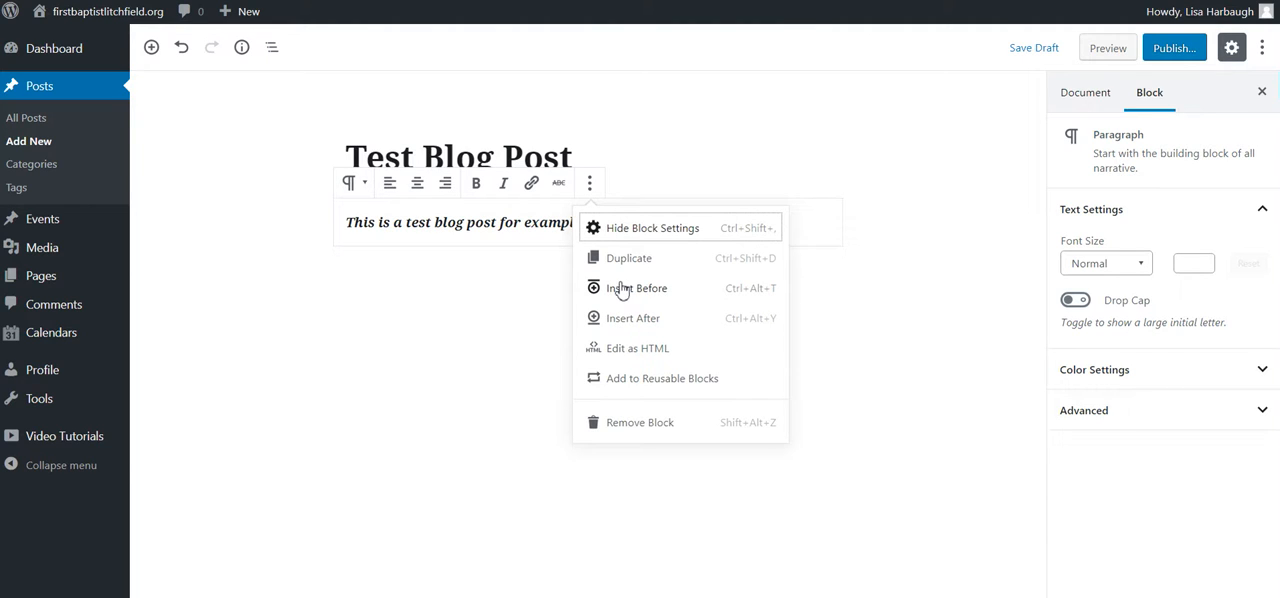
left_click(597, 319)
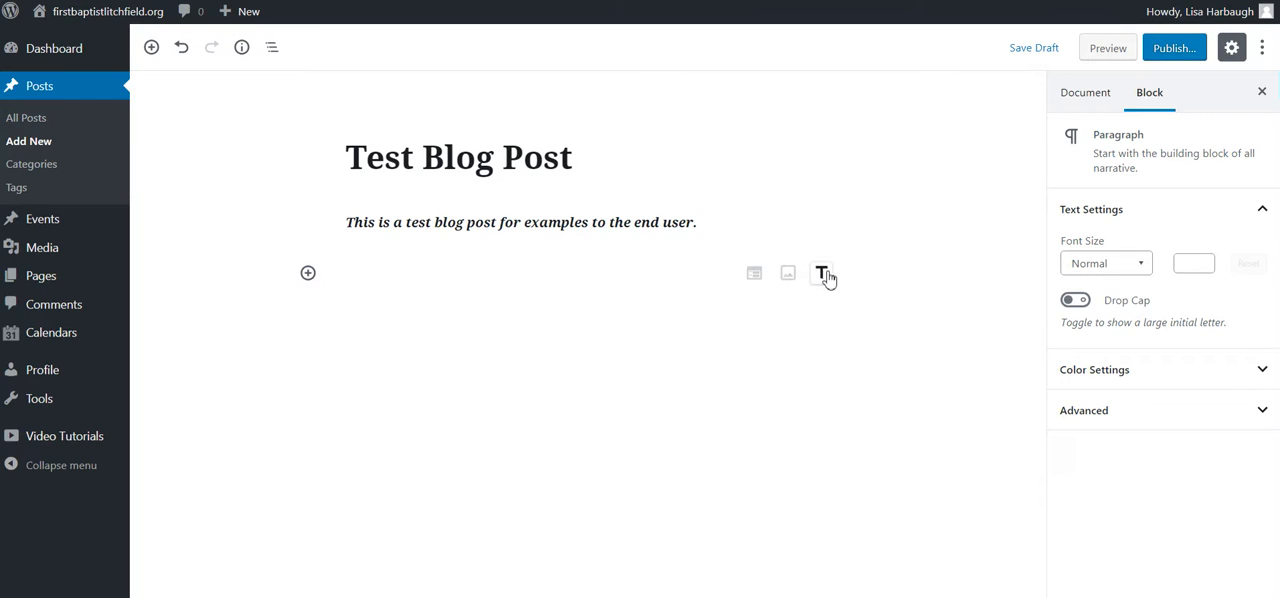
left_click(788, 275)
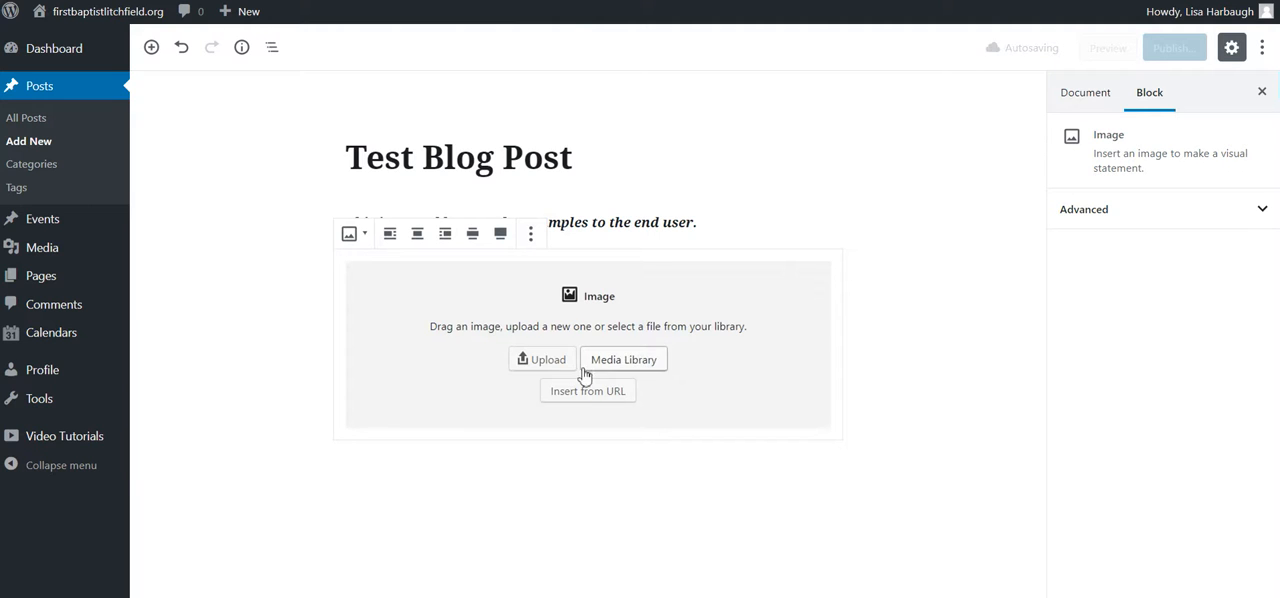
Step: Fill the image block with the photo IMG_7017.jpg from the media library instead of uploading a local file
left_click(532, 360)
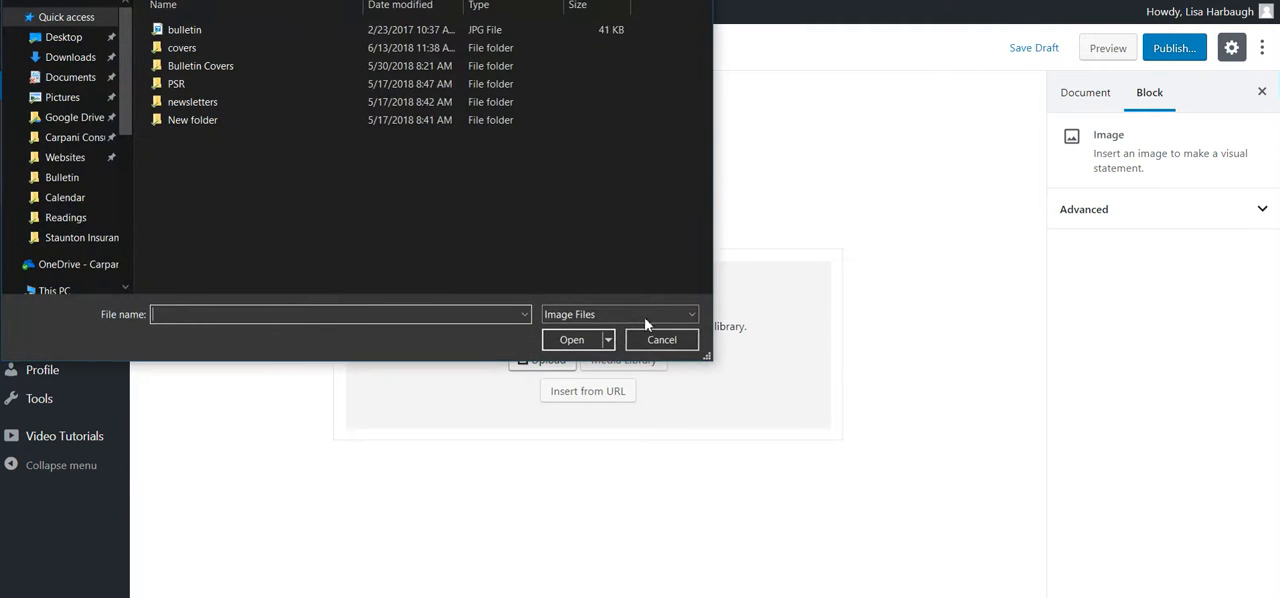
left_click(652, 339)
left_click(621, 362)
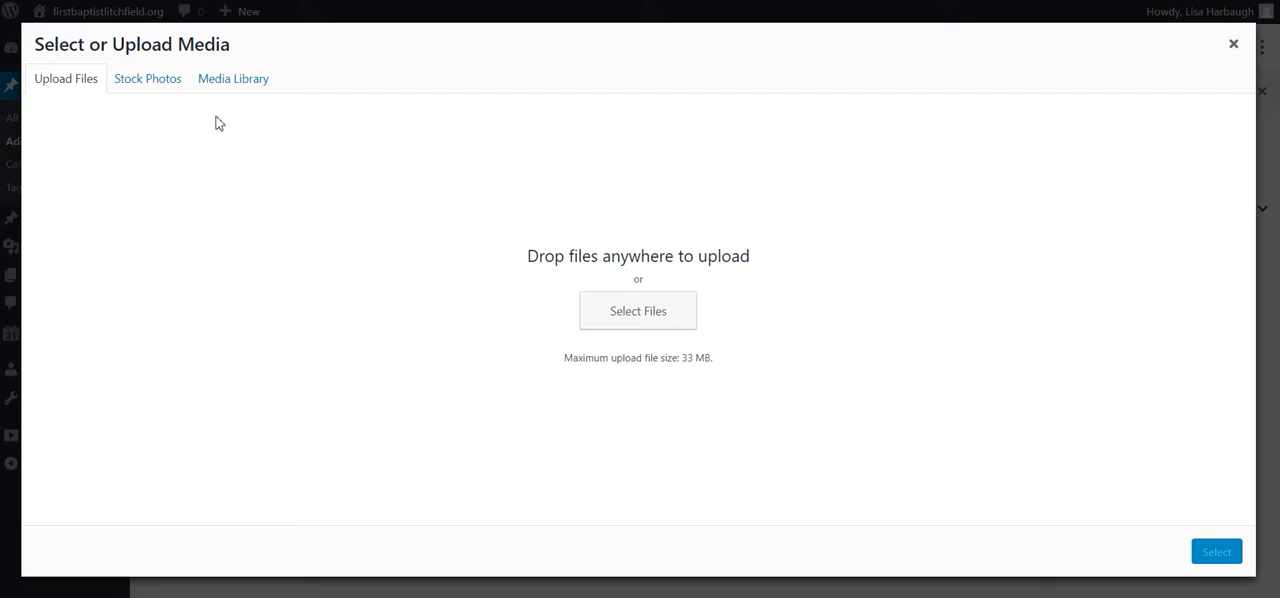
left_click(143, 88)
left_click(257, 88)
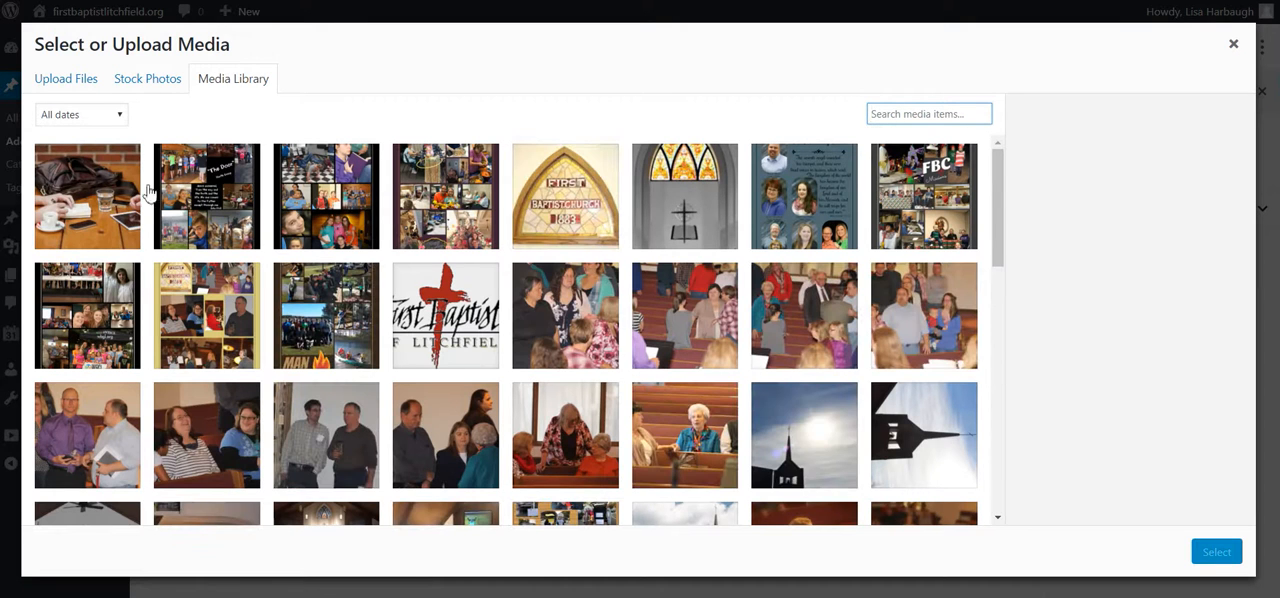
left_click(228, 310)
left_click(364, 445)
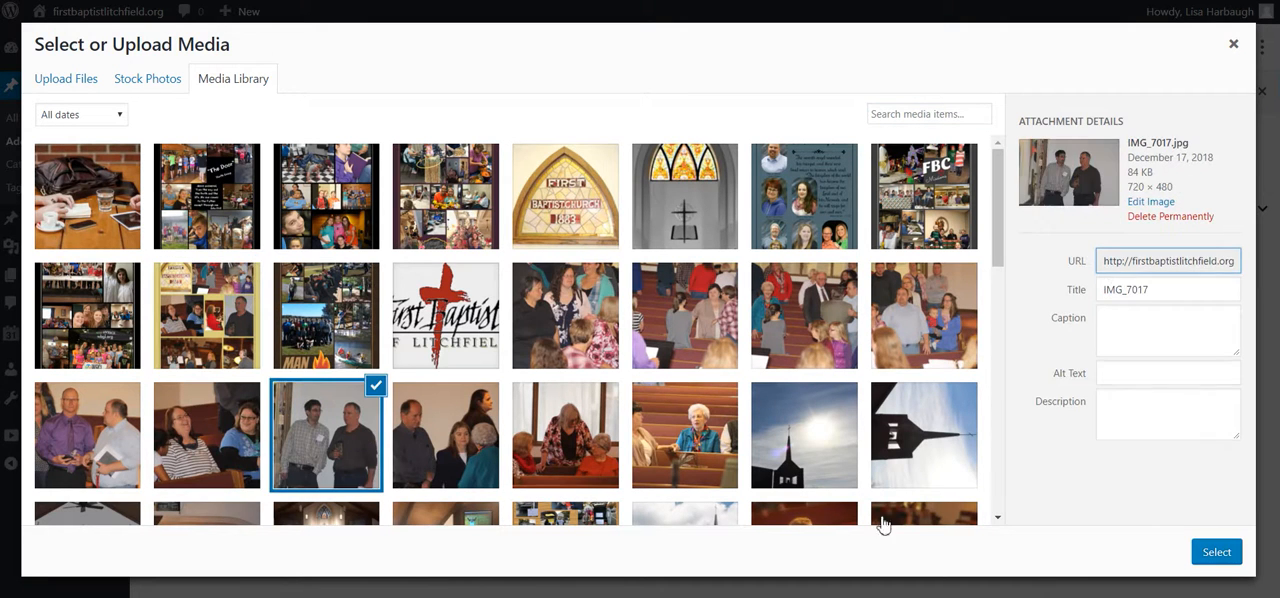
left_click(1208, 556)
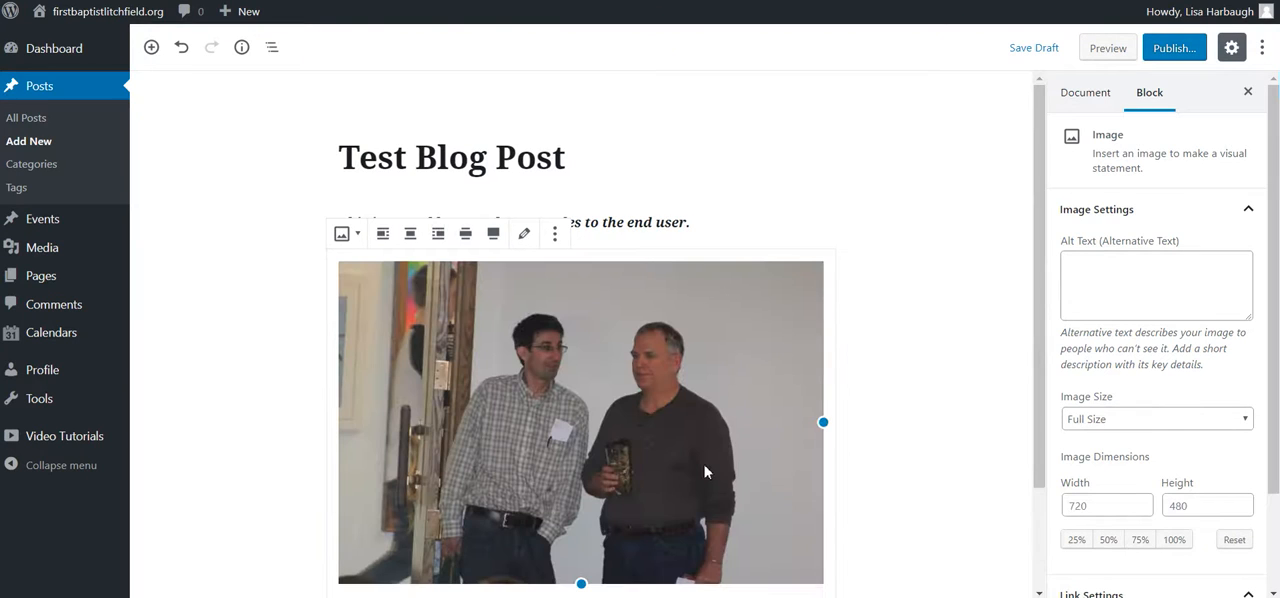
Step: Caption the photo with the two men's first names joined by "&", followed by "in deep conversation"
scroll(703, 440, "down", 2)
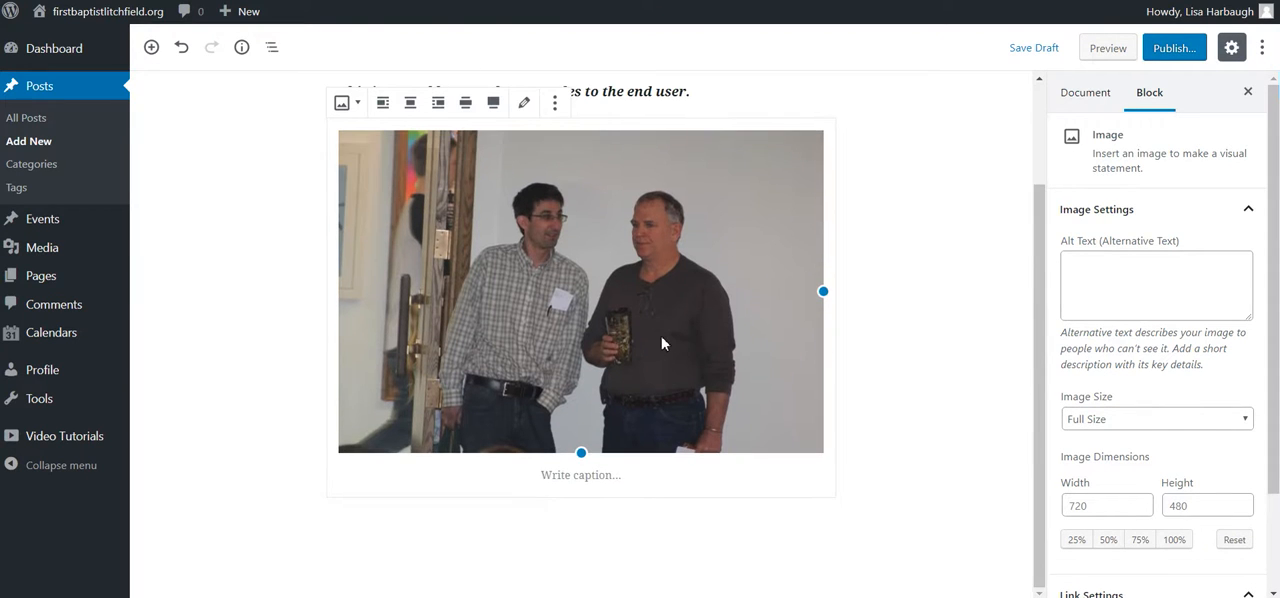
left_click(552, 480)
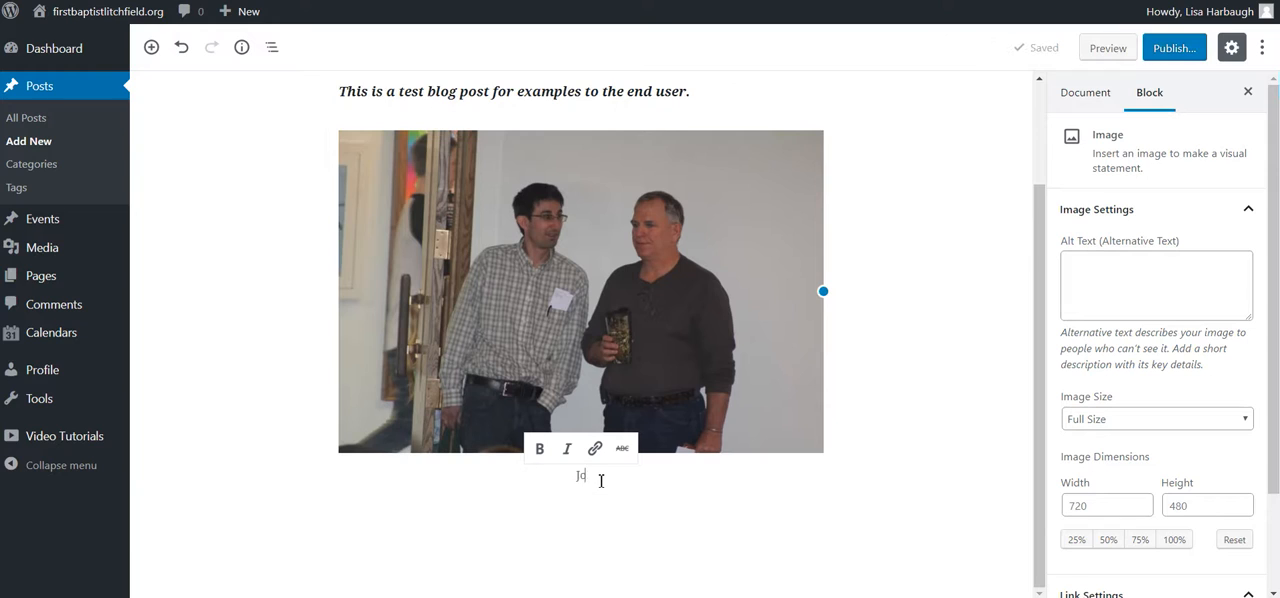
type("John & Me")
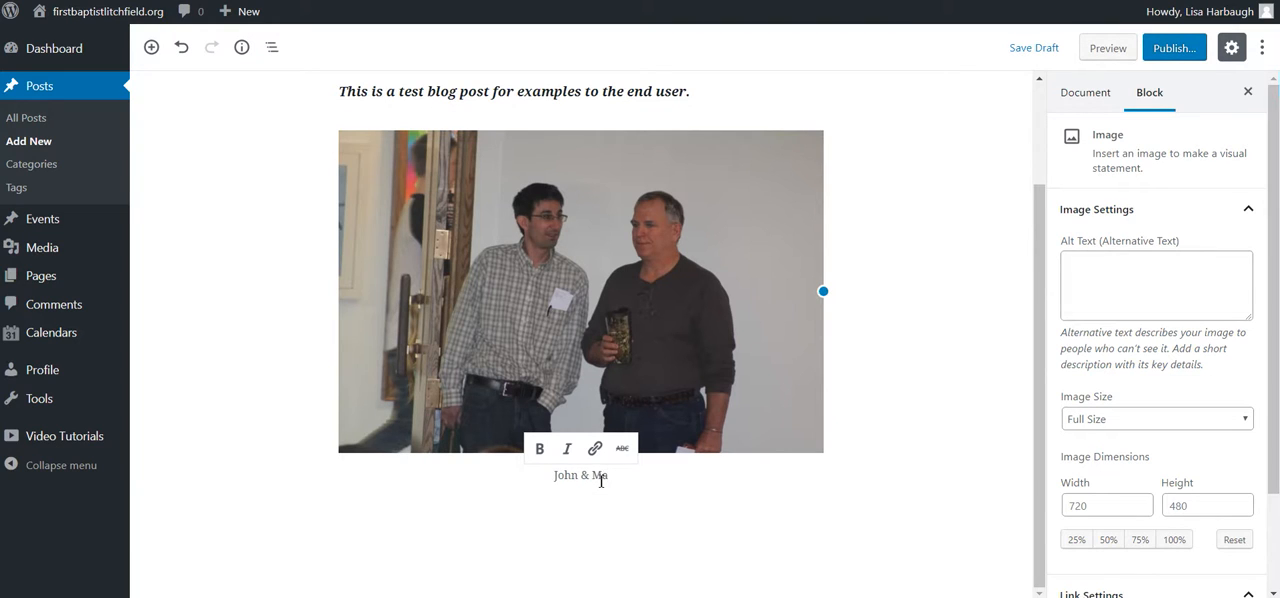
key("BackSpace")
key("BackSpace")
type("Jim in deep")
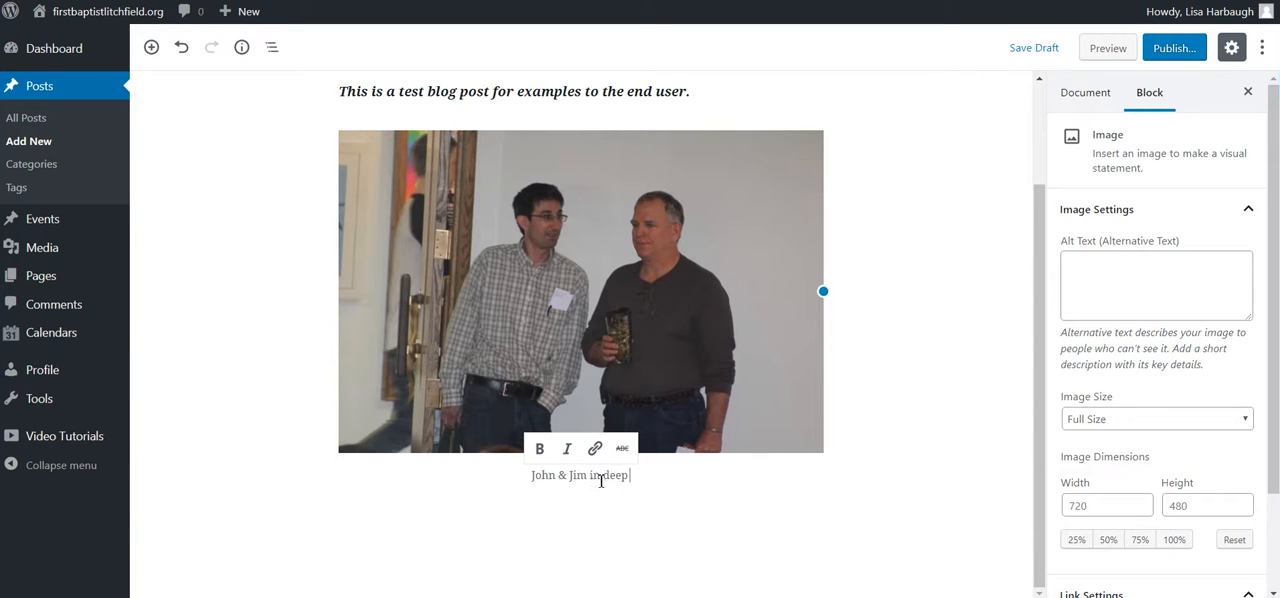
type(" conversation")
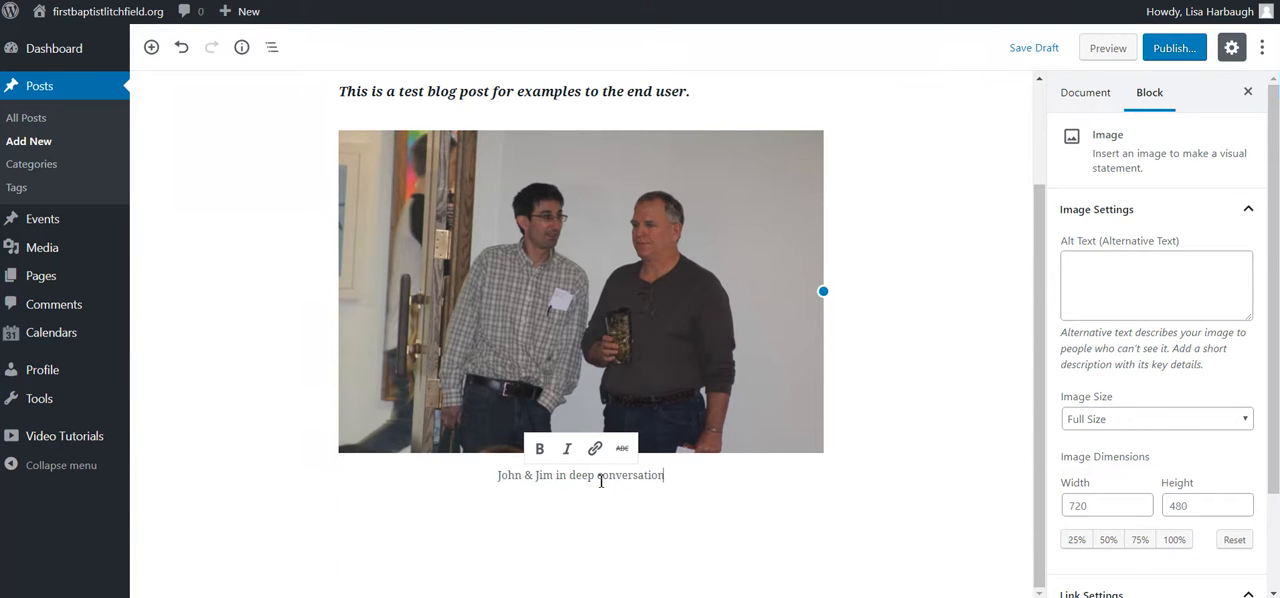
Step: Add a paragraph reading "Test wording" below the captioned photo
left_click(560, 520)
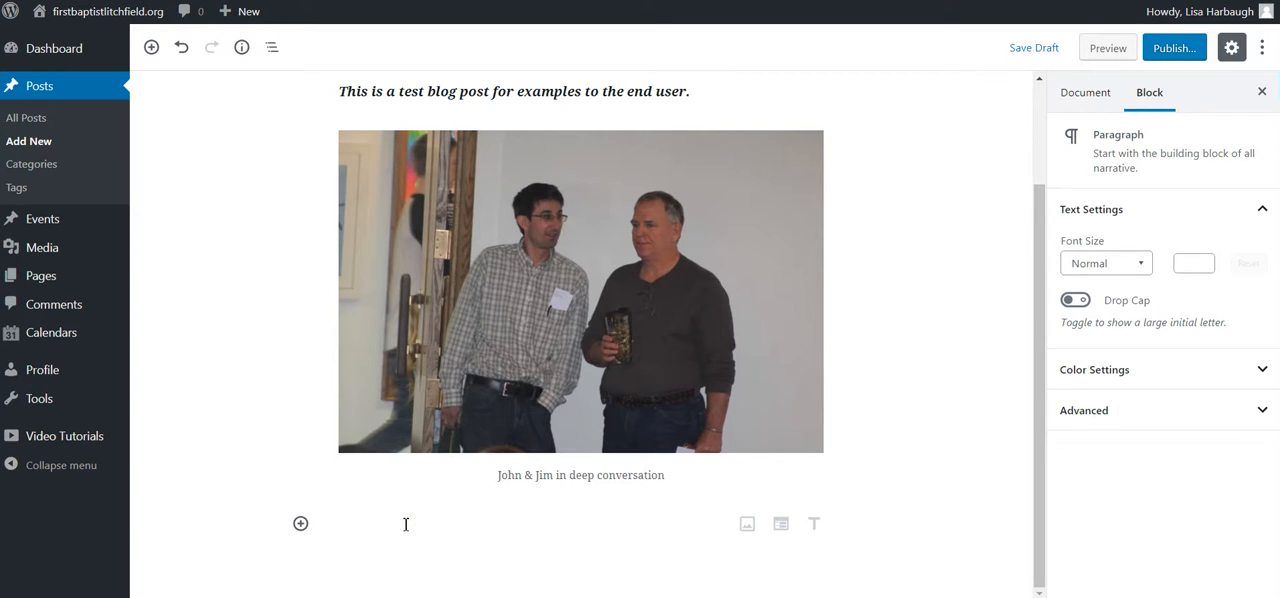
type("Test wording")
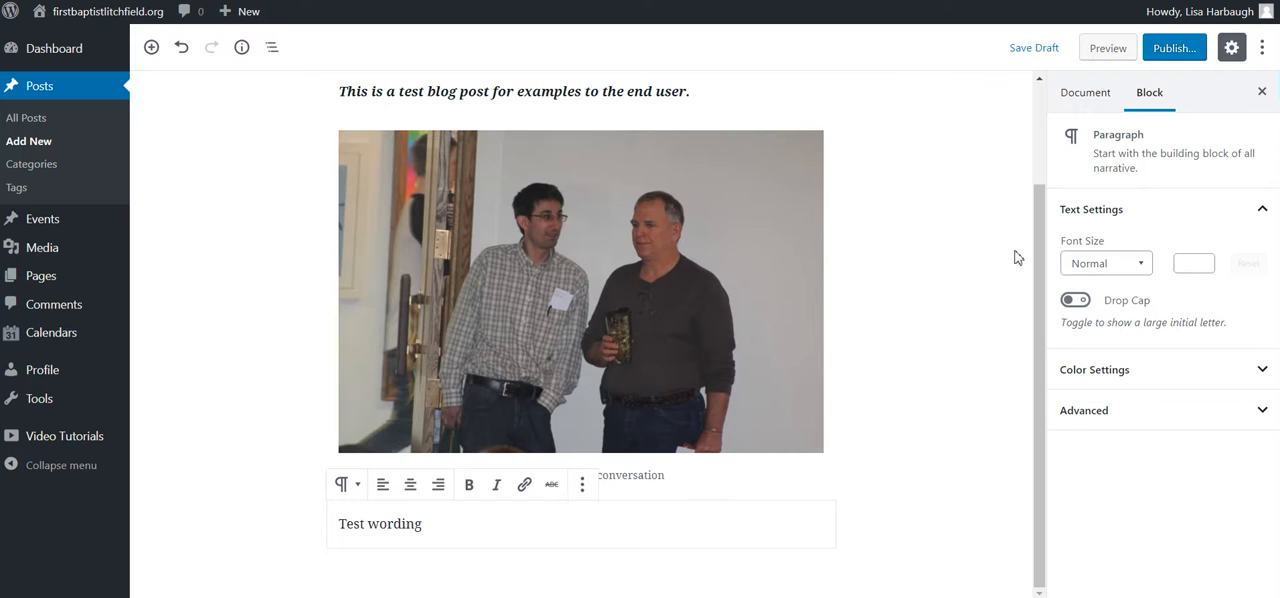
scroll(1010, 258, "up", 3)
scroll(380, 176, "down", 2)
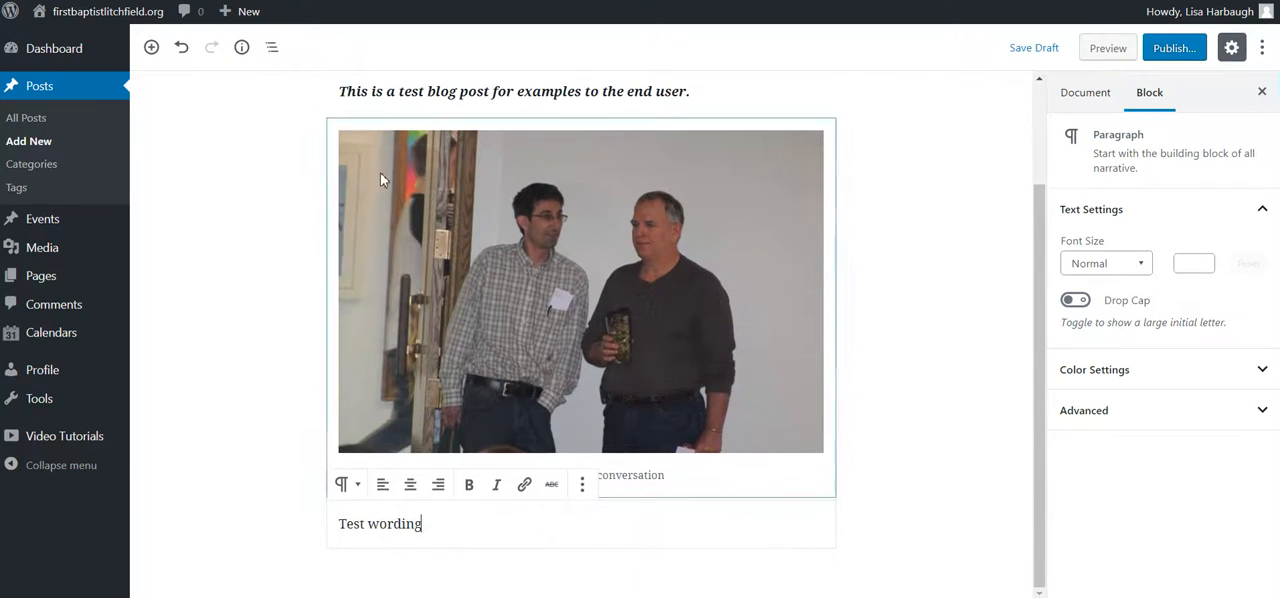
scroll(545, 352, "up", 2)
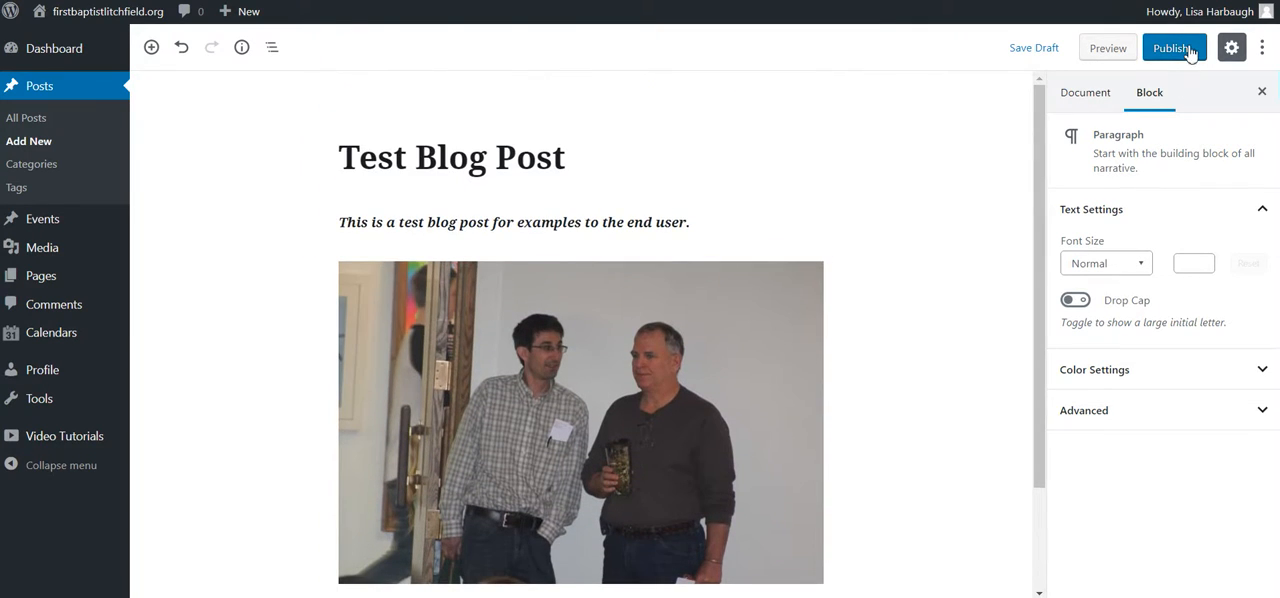
Step: Preview the post on the site and examine how its title, body text, photo, caption and closing paragraph are laid out
left_click(1108, 55)
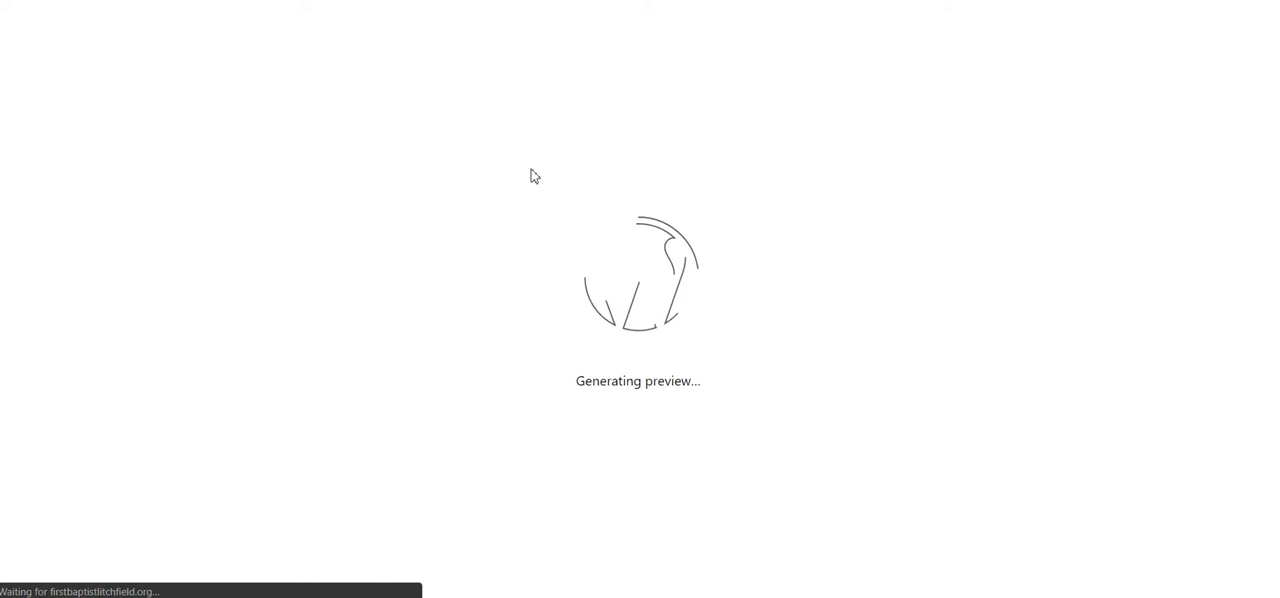
scroll(617, 346, "down", 3)
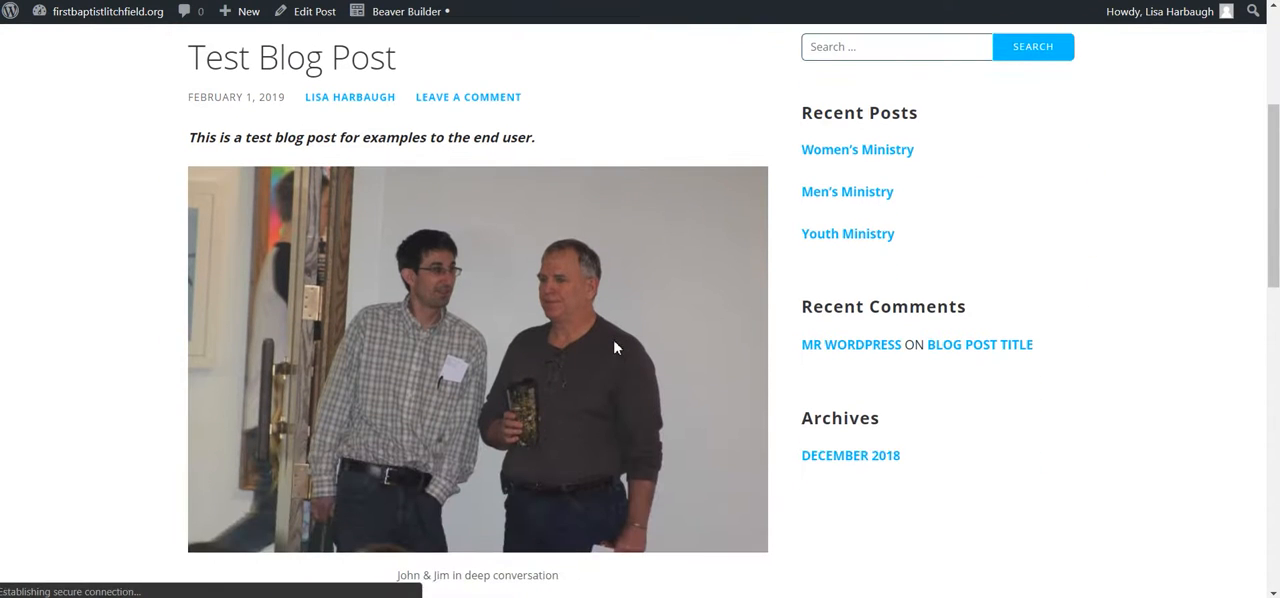
scroll(675, 166, "down", 1)
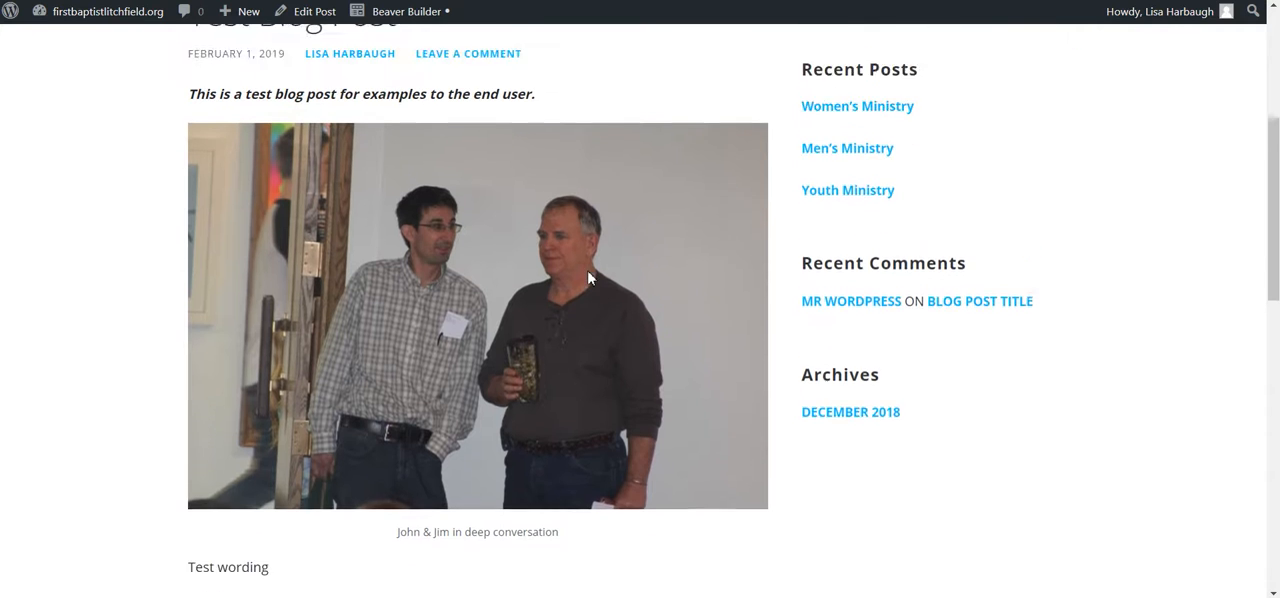
scroll(320, 152, "up", 3)
scroll(644, 403, "down", 2)
scroll(300, 220, "up", 3)
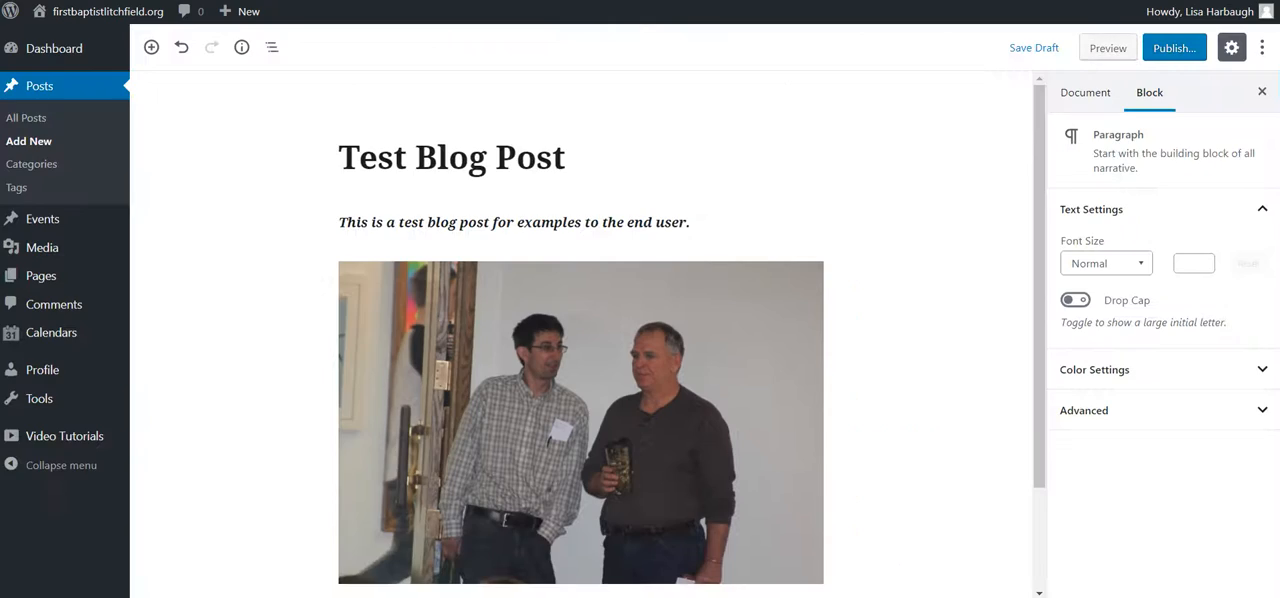
scroll(914, 457, "down", 2)
scroll(914, 457, "up", 2)
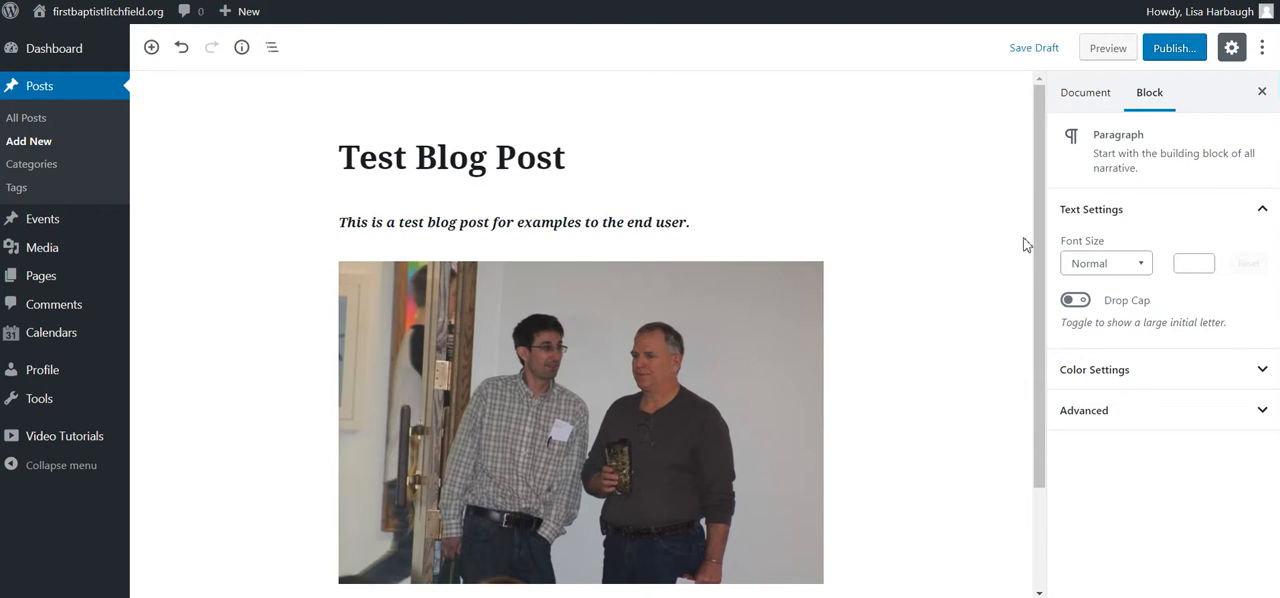
Step: Locate the layout options in the document settings and examine the sidebar area beside the post in its preview
left_click(1085, 92)
scroll(1020, 366, "down", 1)
scroll(1074, 360, "down", 5)
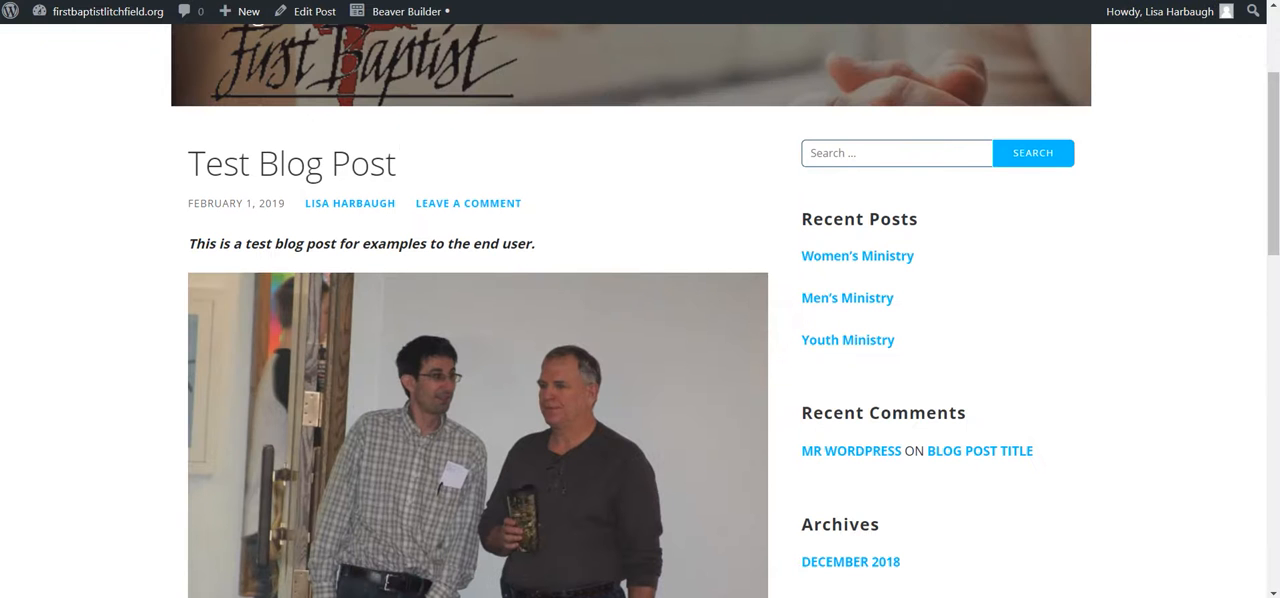
scroll(714, 295, "down", 3)
scroll(923, 387, "up", 5)
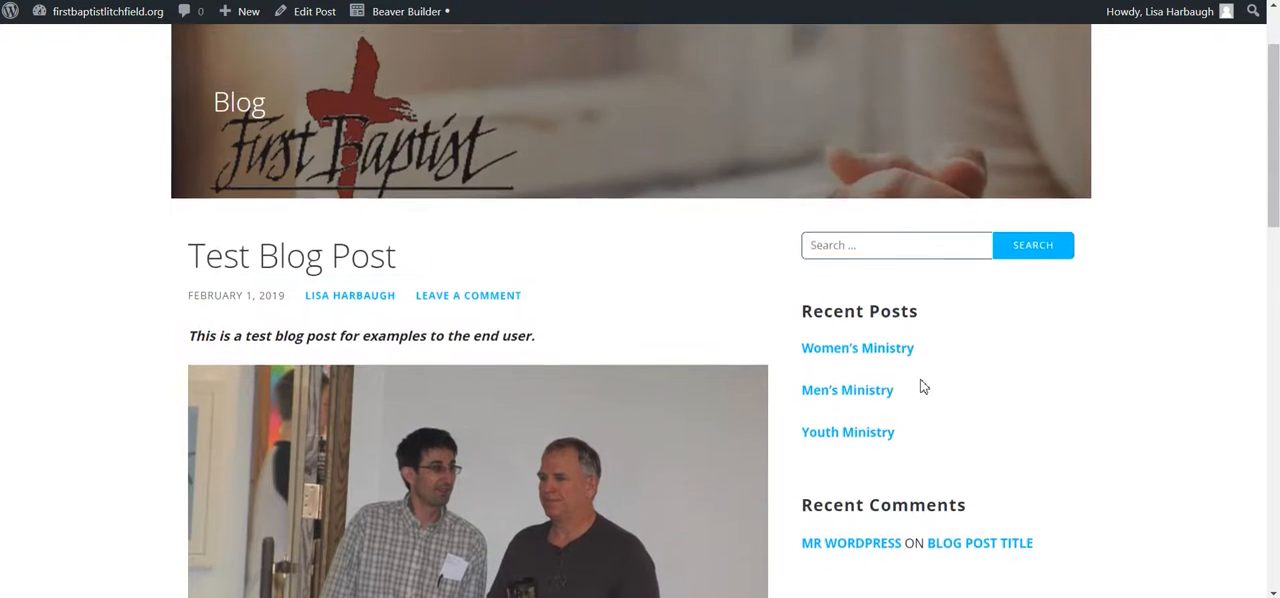
scroll(203, 297, "down", 1)
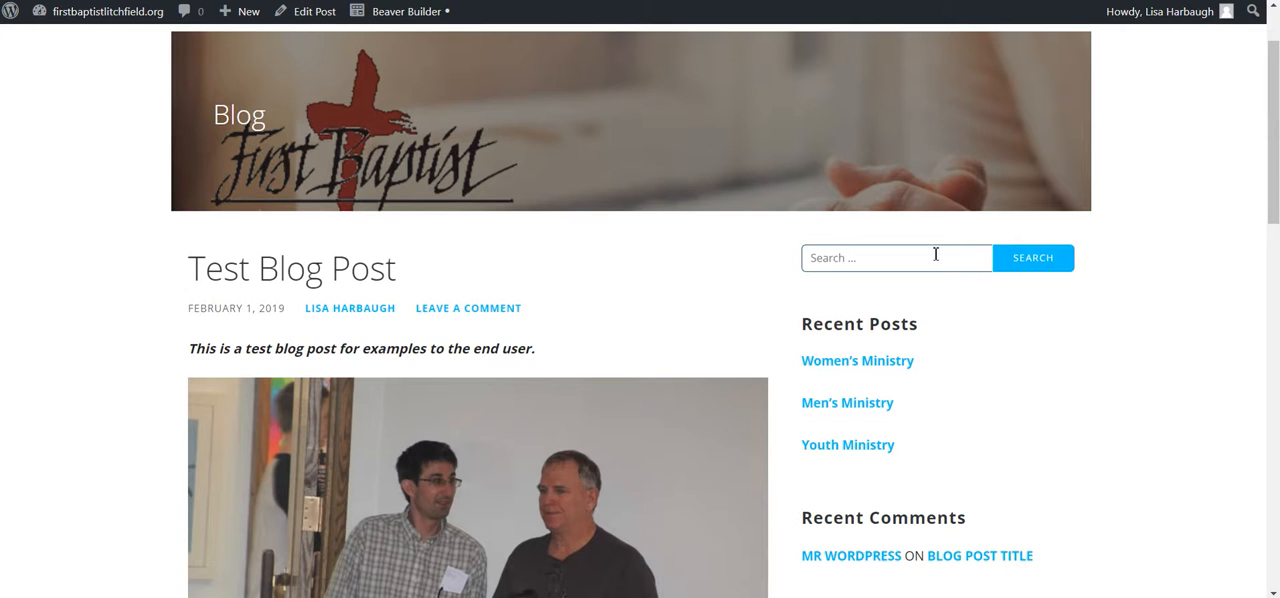
scroll(971, 317, "down", 2)
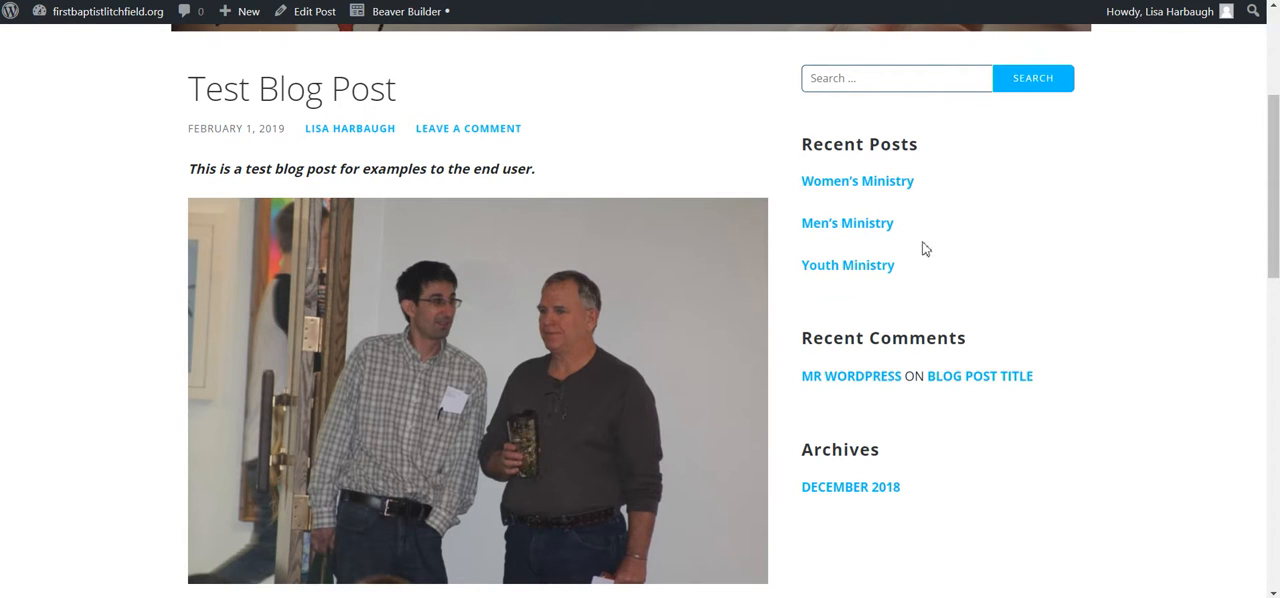
scroll(923, 466, "down", 2)
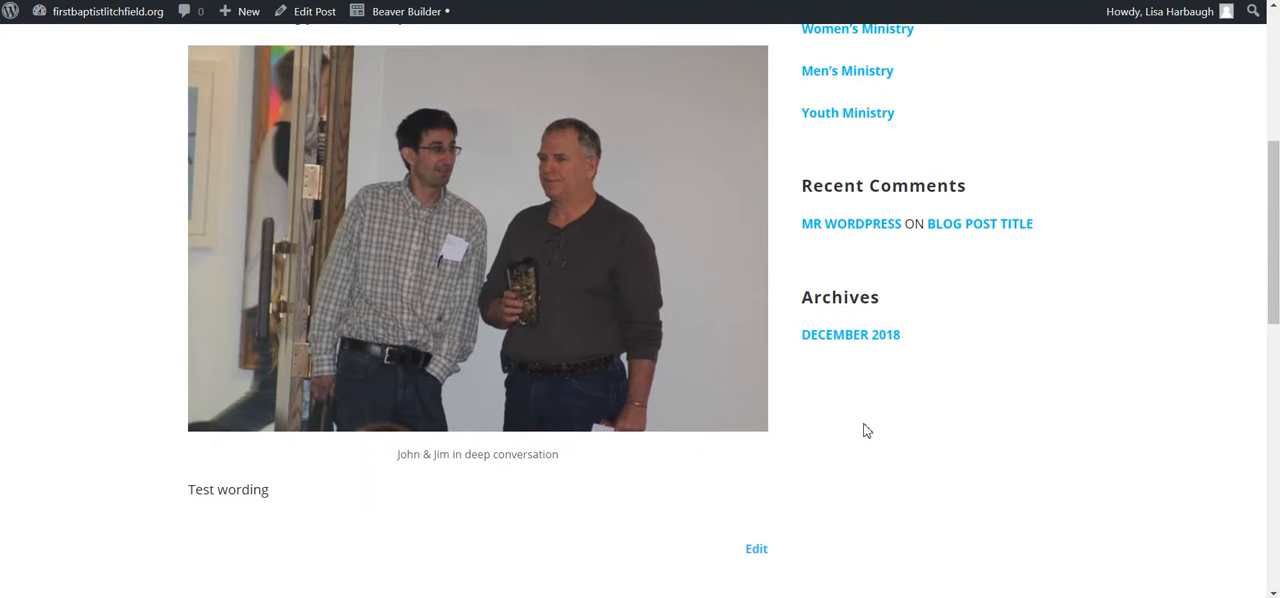
scroll(866, 430, "down", 1)
scroll(866, 430, "up", 5)
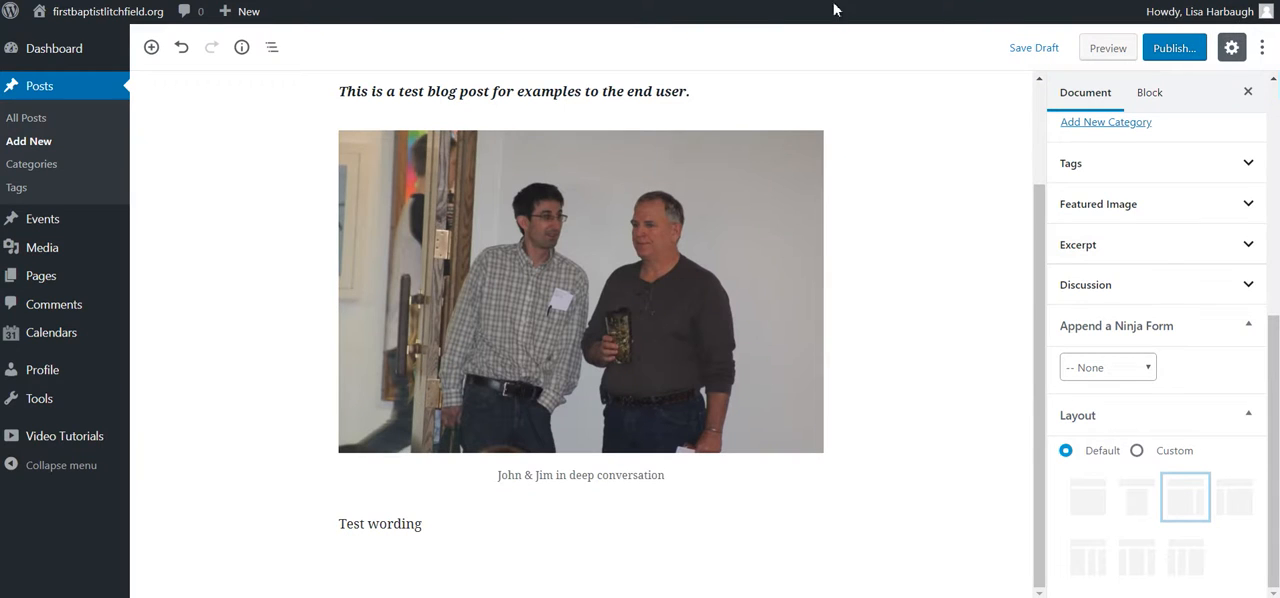
Step: Set the post's layout to the custom "One Column: Wide" option and generate a fresh preview
left_click(1140, 451)
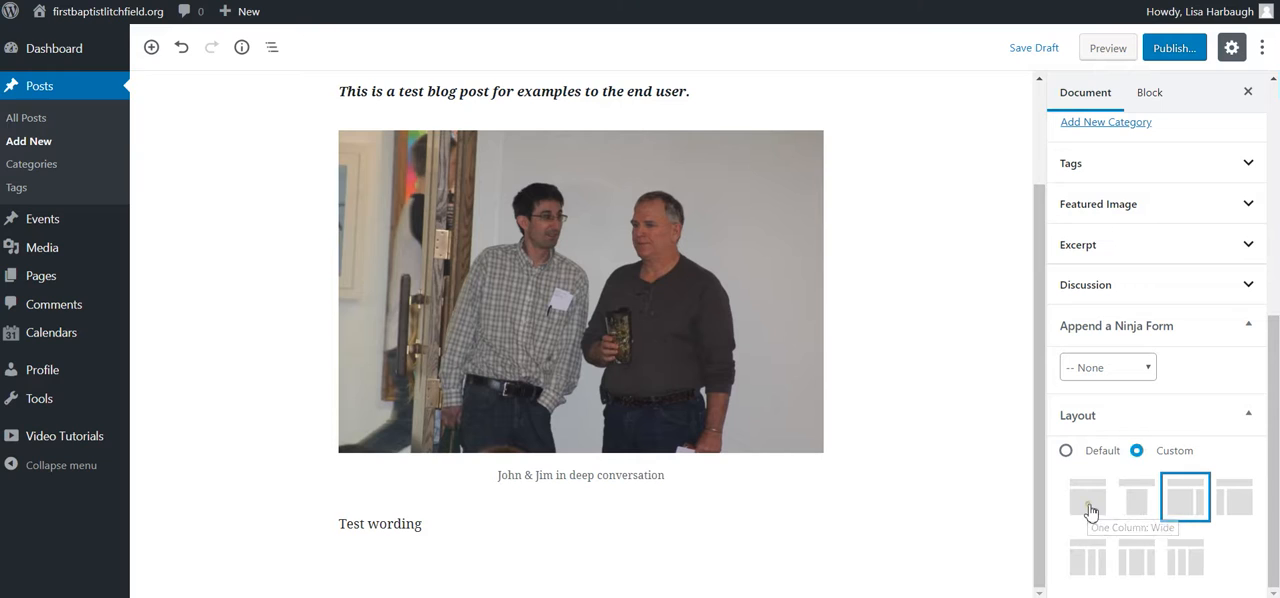
left_click(1091, 511)
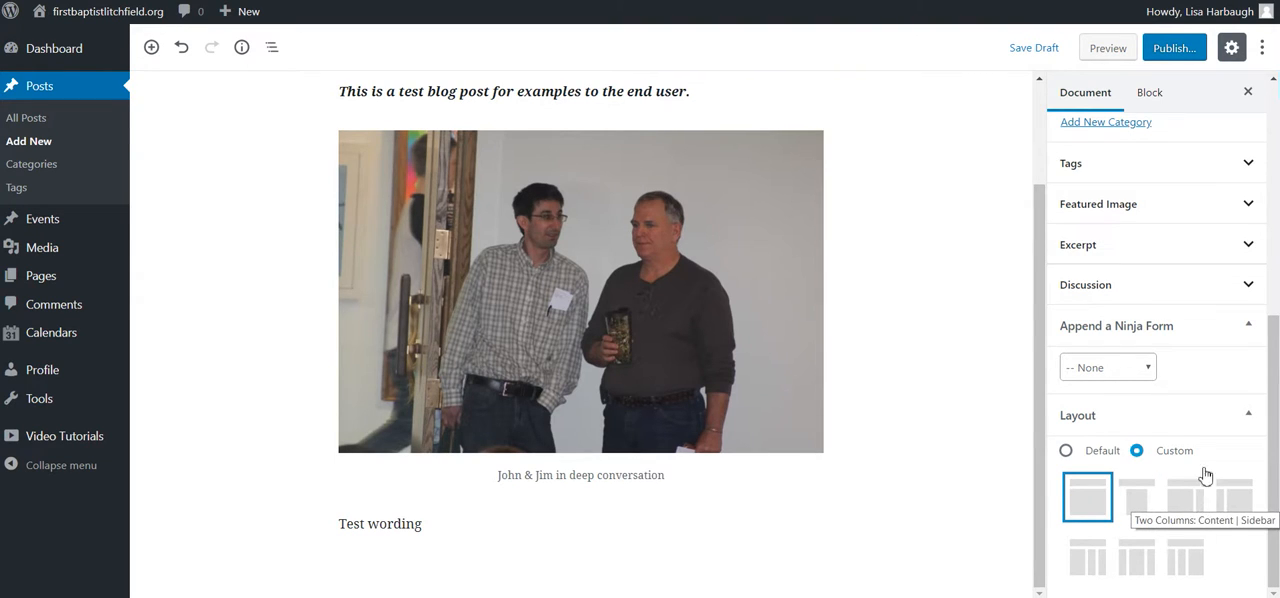
left_click(1108, 54)
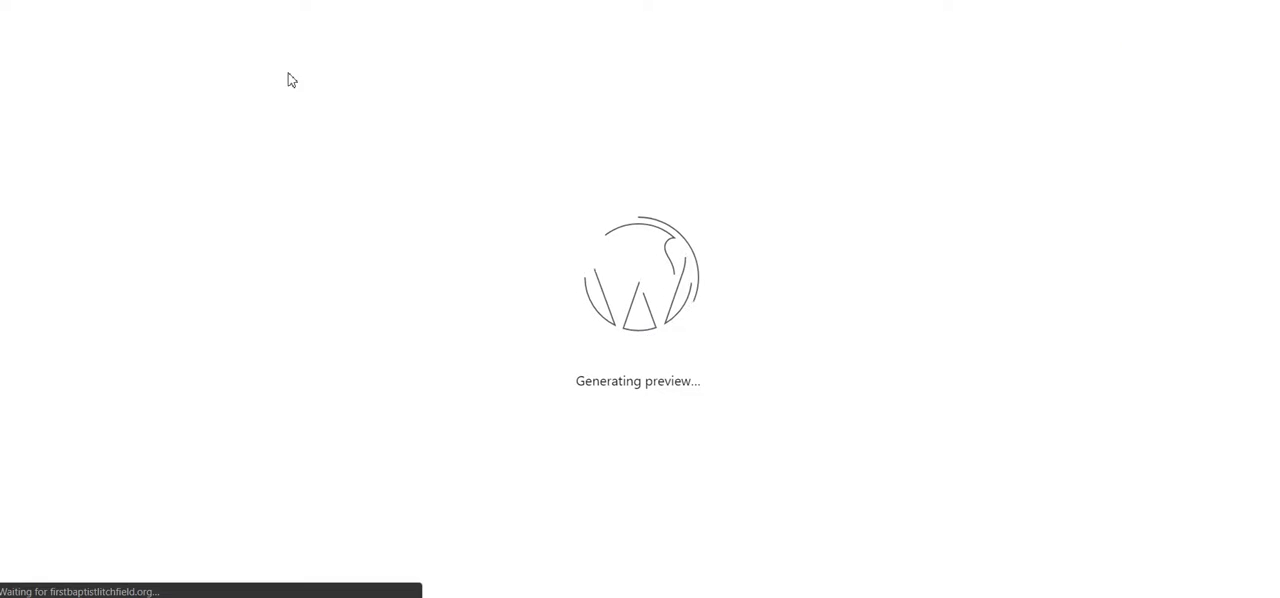
Step: Examine the previewed post's one-column layout from the header banner through the photo and caption to the comment form
scroll(960, 364, "down", 3)
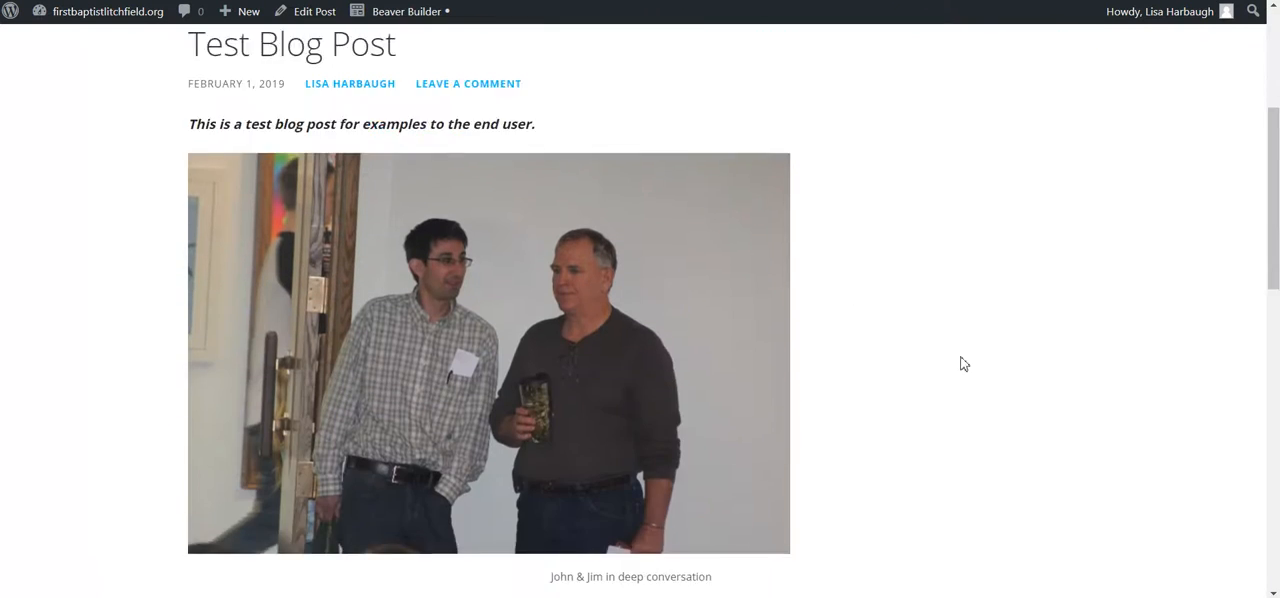
scroll(963, 364, "down", 2)
scroll(960, 349, "up", 5)
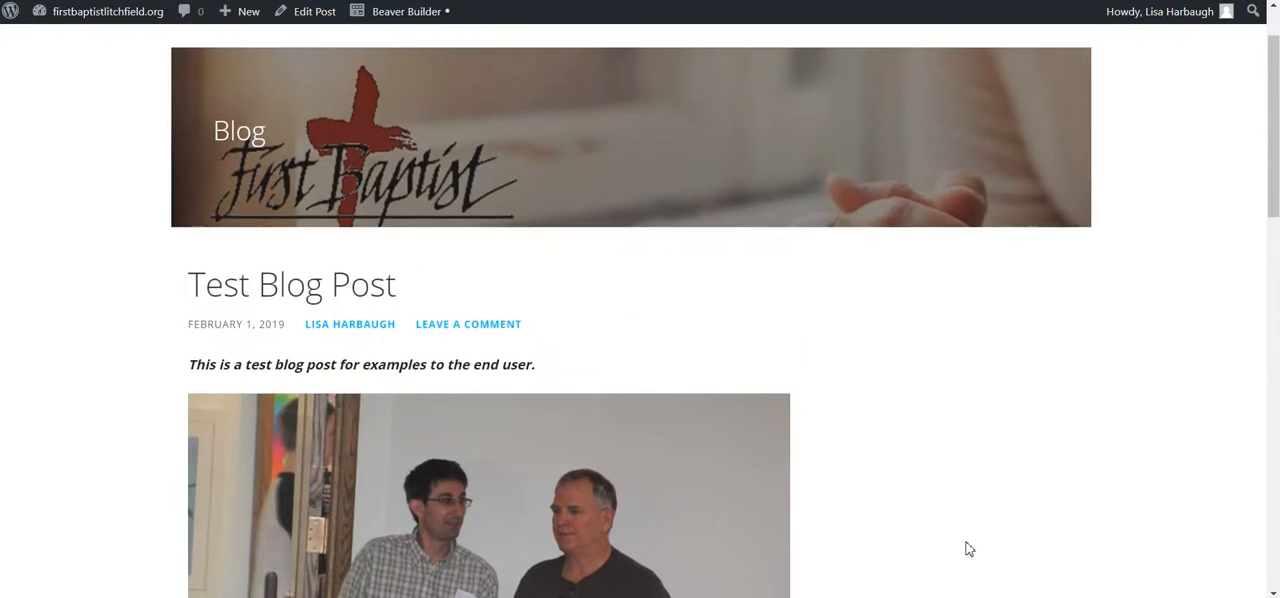
scroll(968, 549, "down", 5)
scroll(966, 545, "up", 1)
scroll(968, 545, "down", 3)
scroll(968, 545, "up", 3)
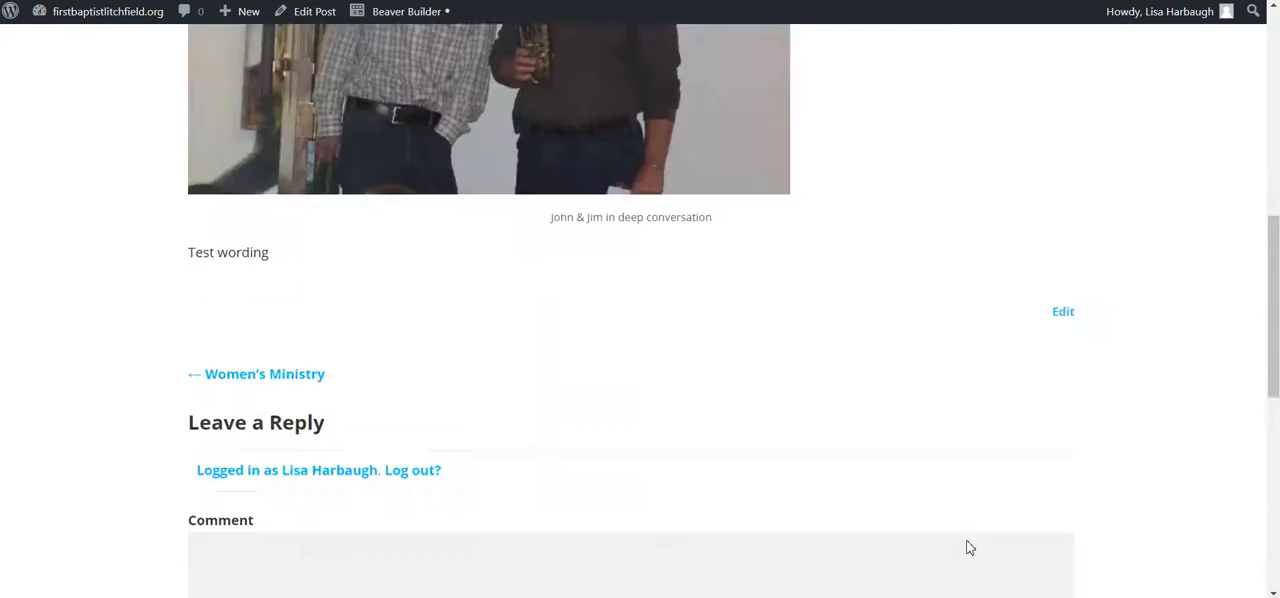
scroll(968, 548, "up", 7)
scroll(968, 548, "down", 9)
scroll(968, 548, "up", 9)
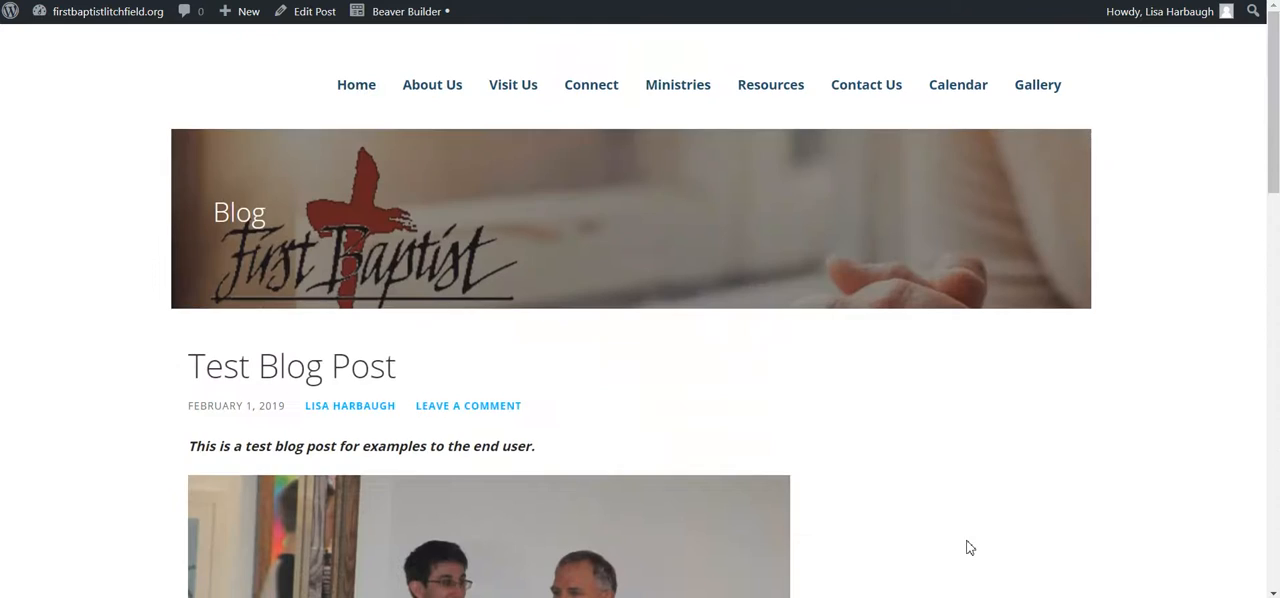
scroll(968, 548, "down", 8)
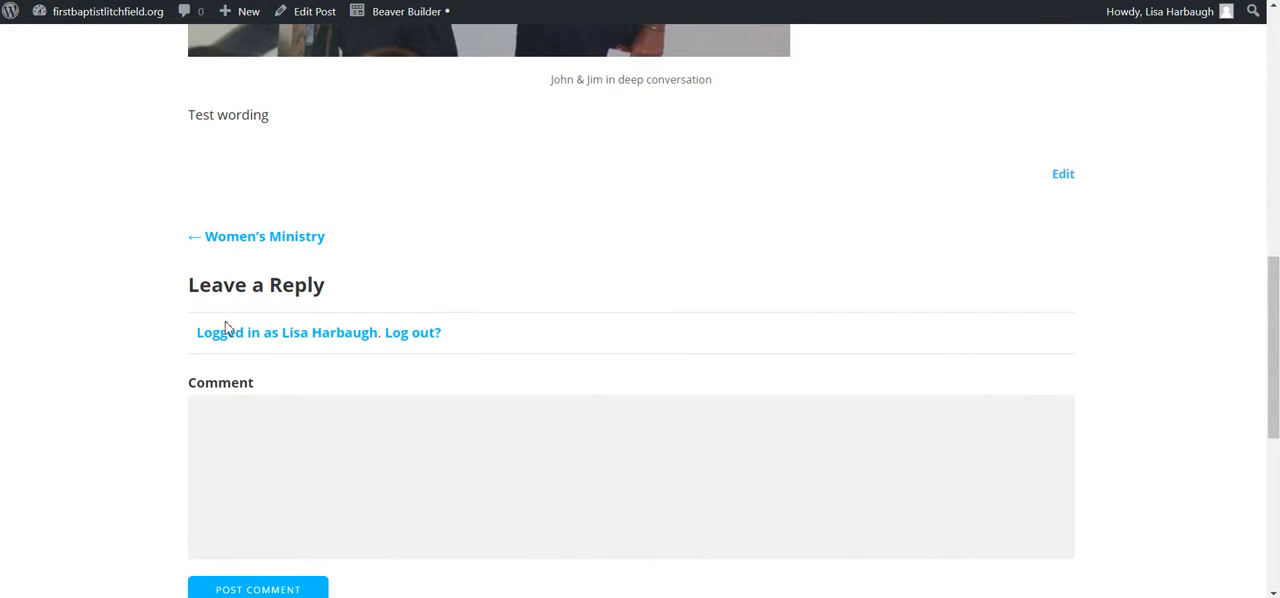
scroll(371, 286, "down", 1)
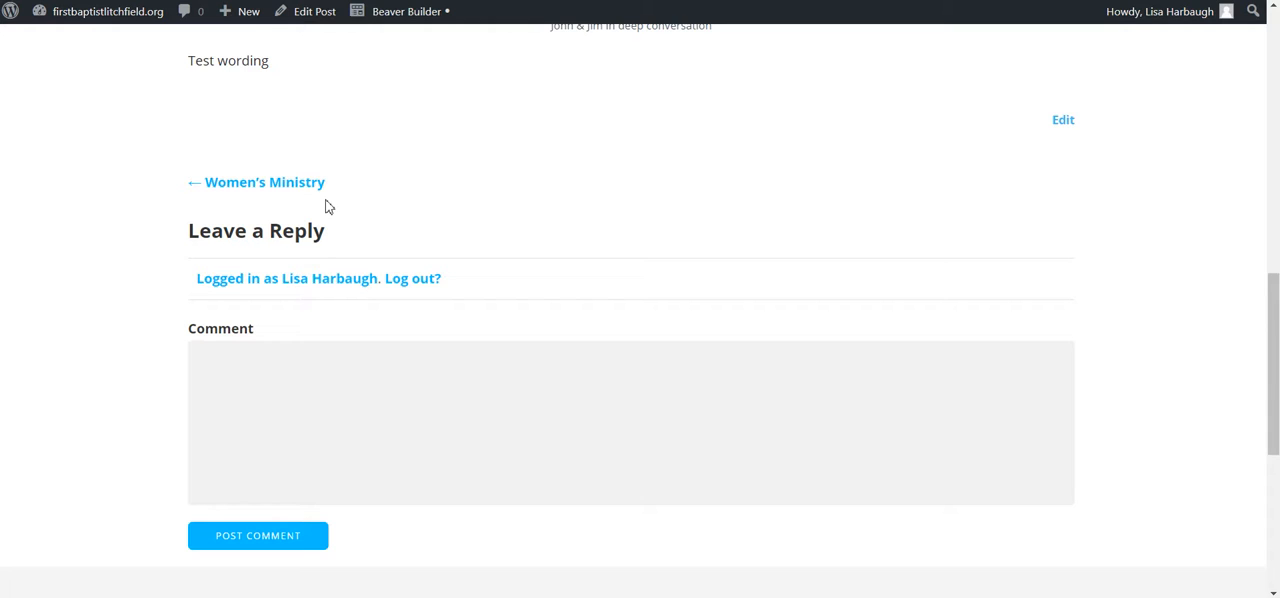
scroll(431, 370, "up", 10)
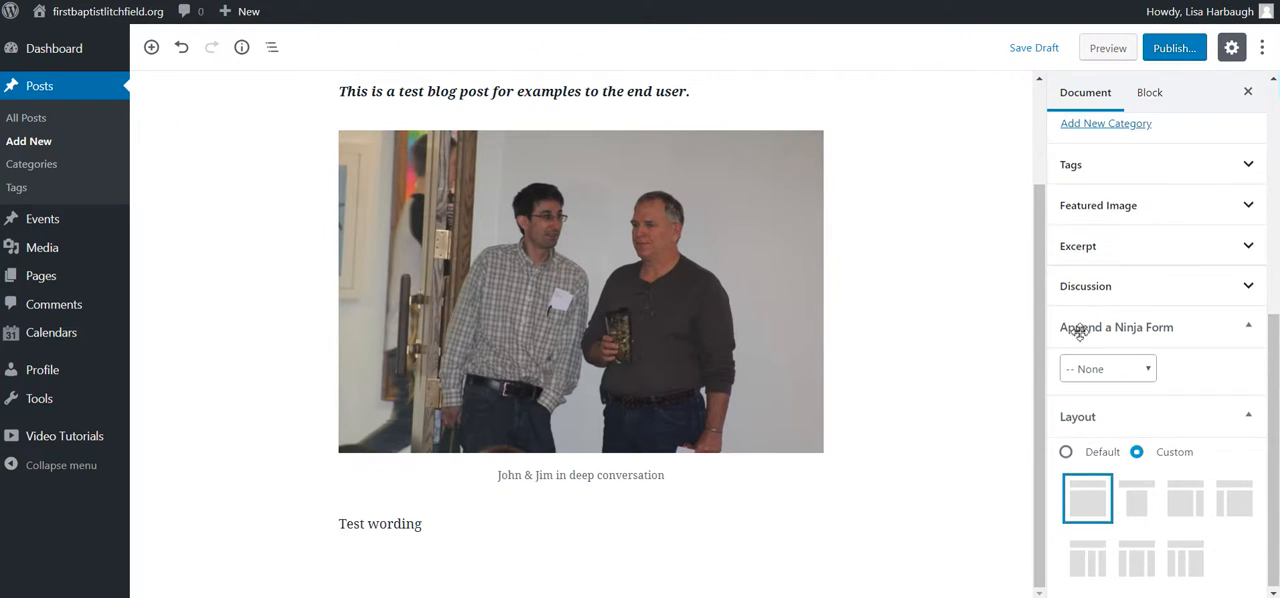
Step: Publish the "Test Blog Post" with the General Information category
scroll(1072, 330, "up", 5)
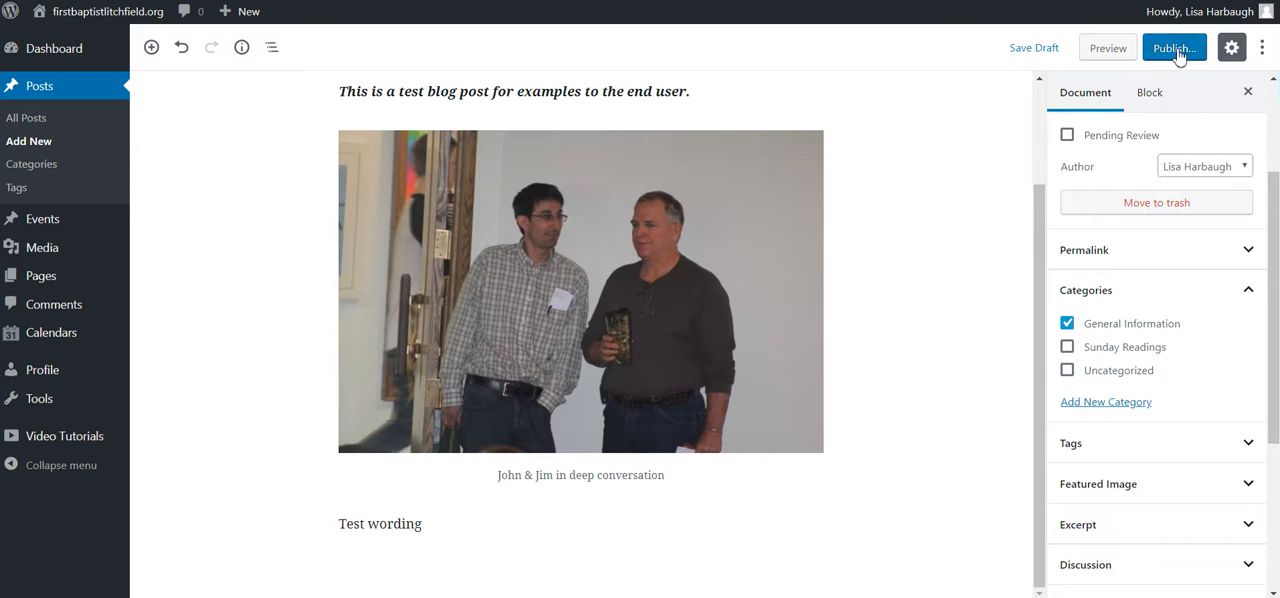
scroll(930, 200, "up", 1)
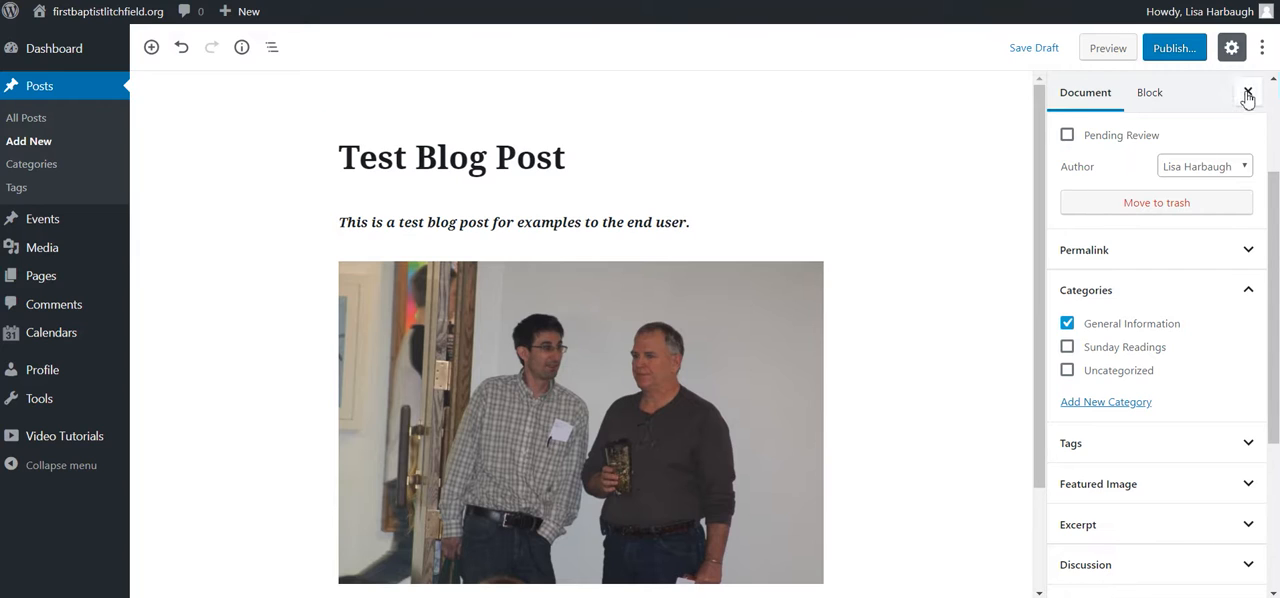
left_click(1180, 60)
left_click(1174, 46)
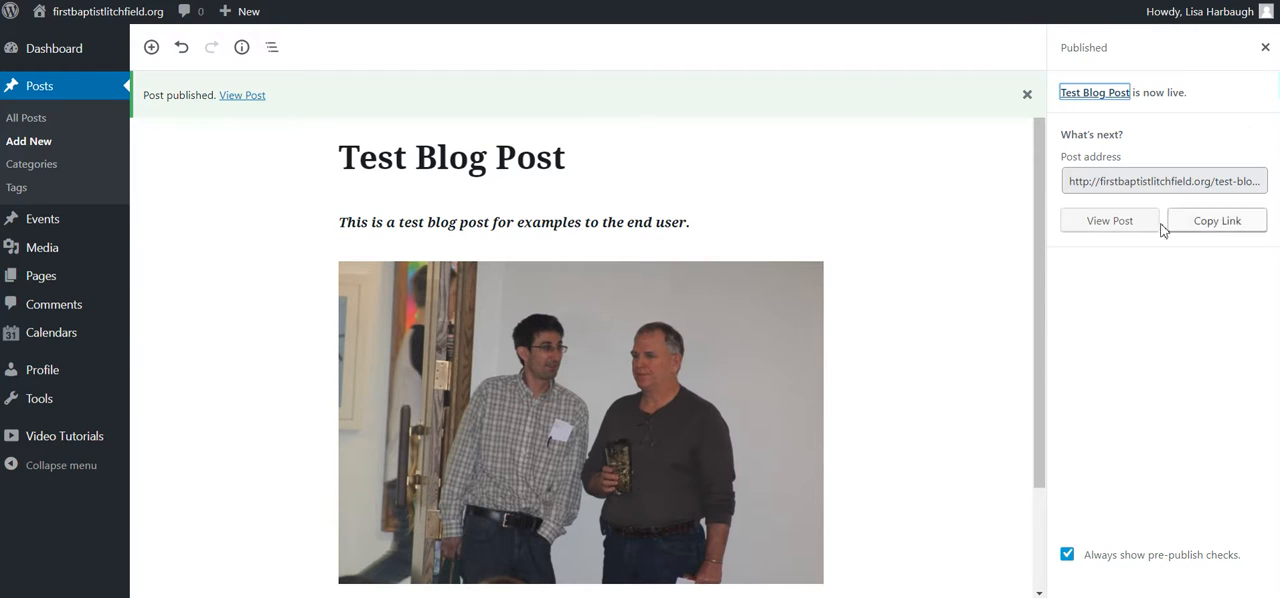
Step: View the published post on the live site and check its content and category line
left_click(1121, 225)
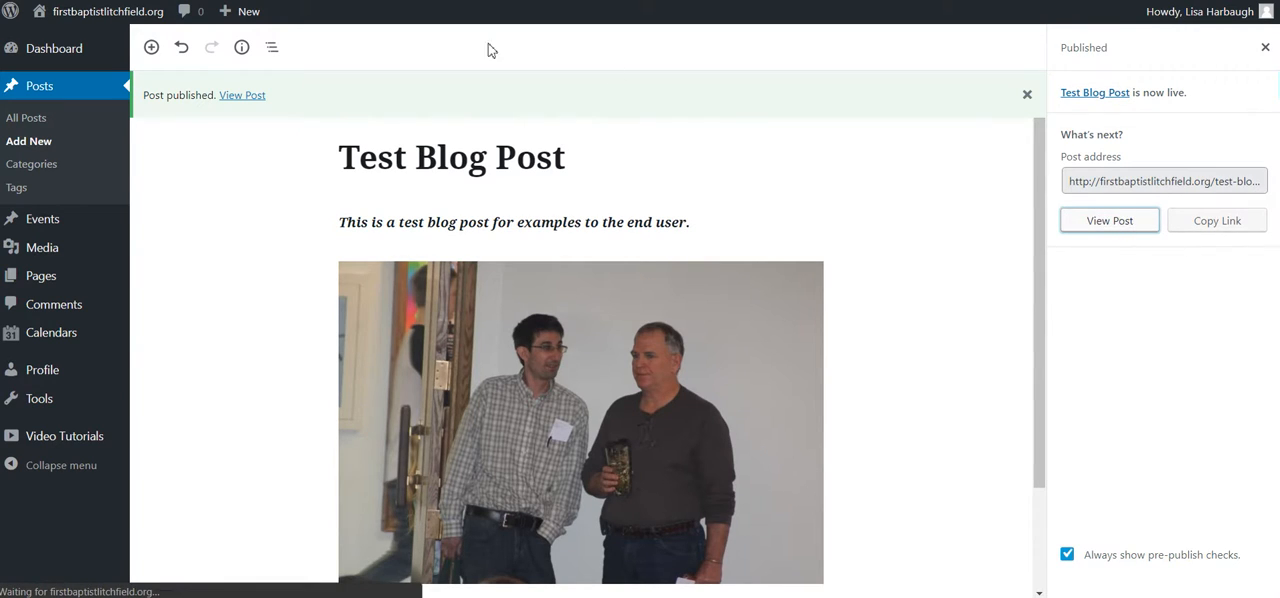
scroll(560, 375, "down", 6)
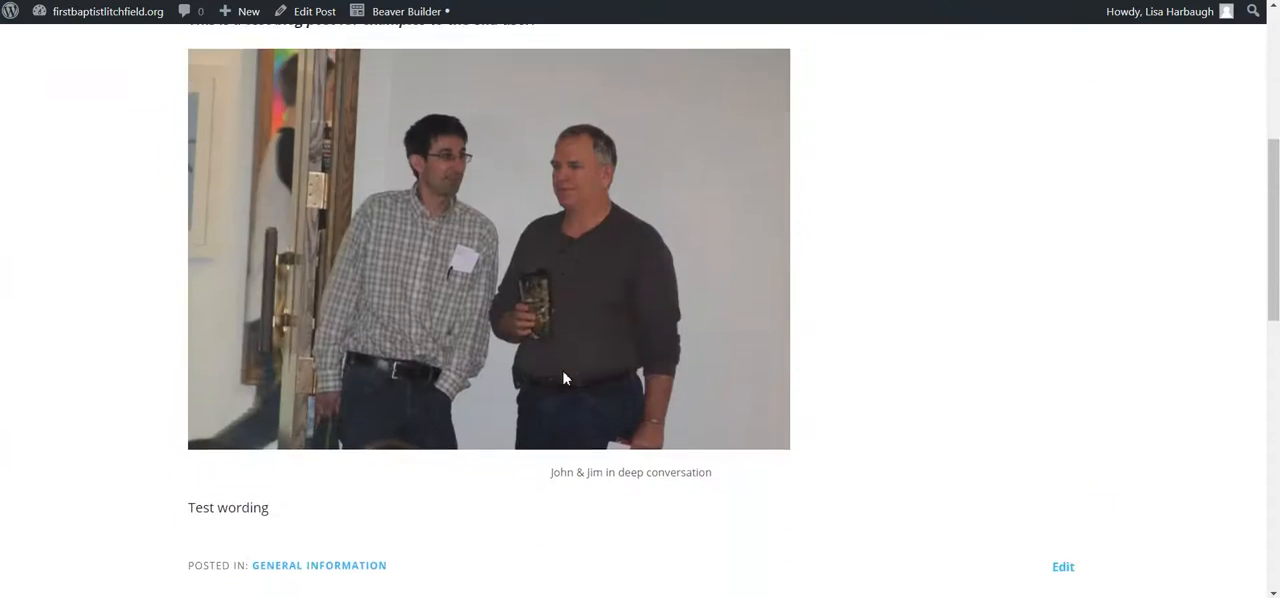
scroll(563, 378, "up", 6)
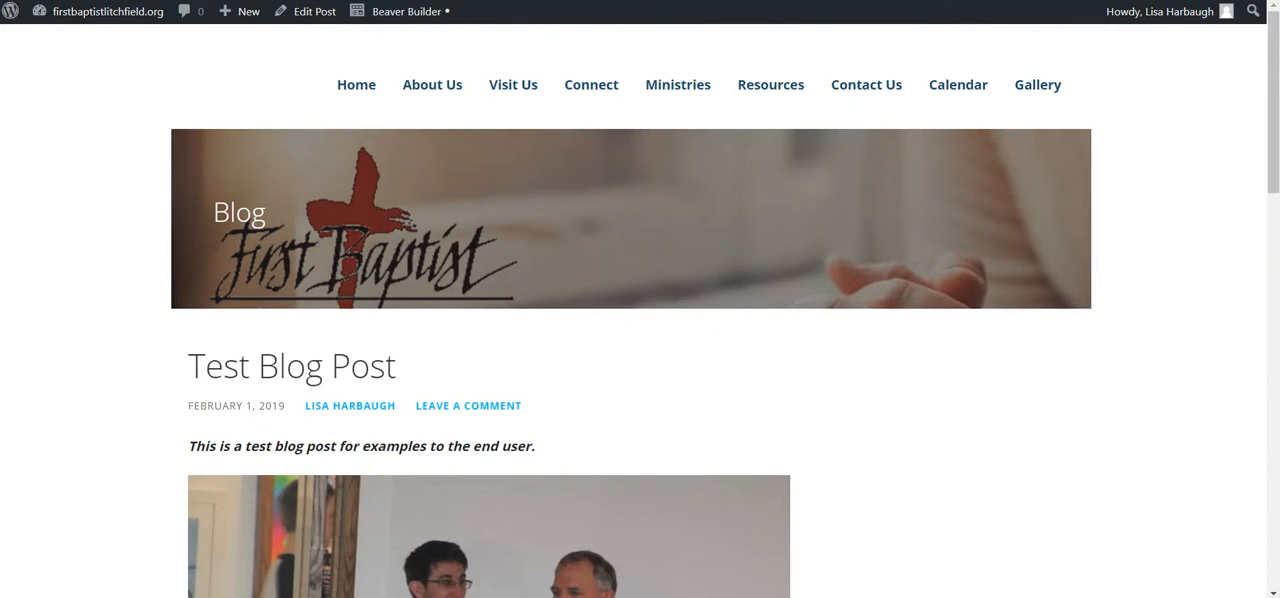
Step: Return to the site's dashboard, open the list of all posts and review its entries from top to bottom
mouse_move(82, 20)
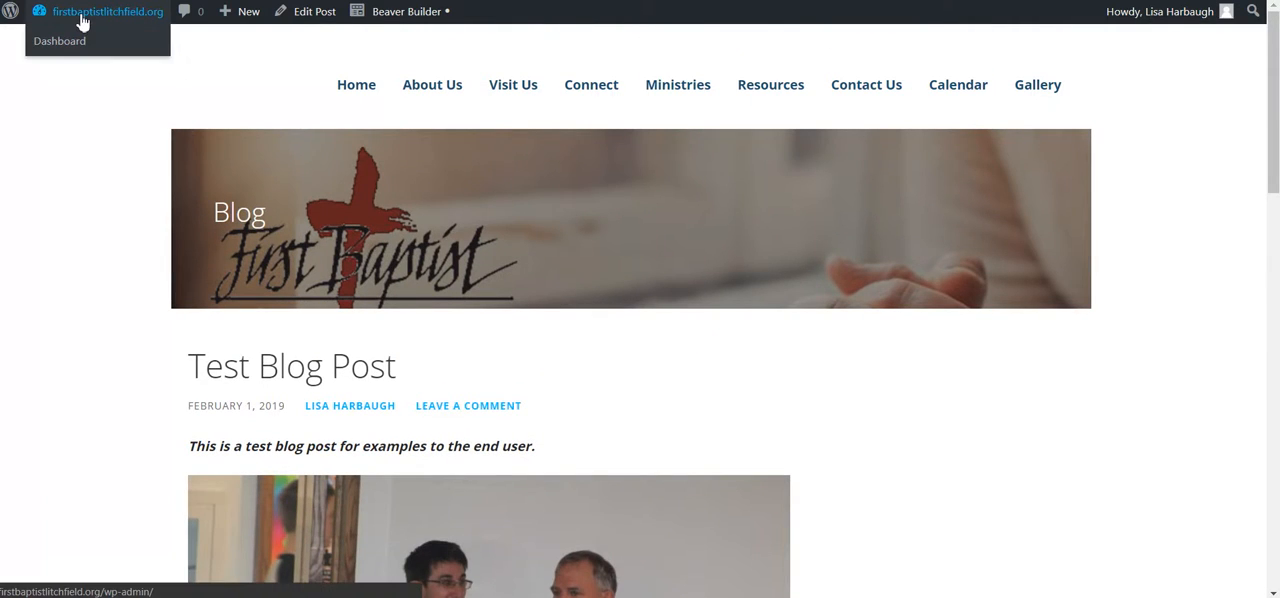
left_click(64, 44)
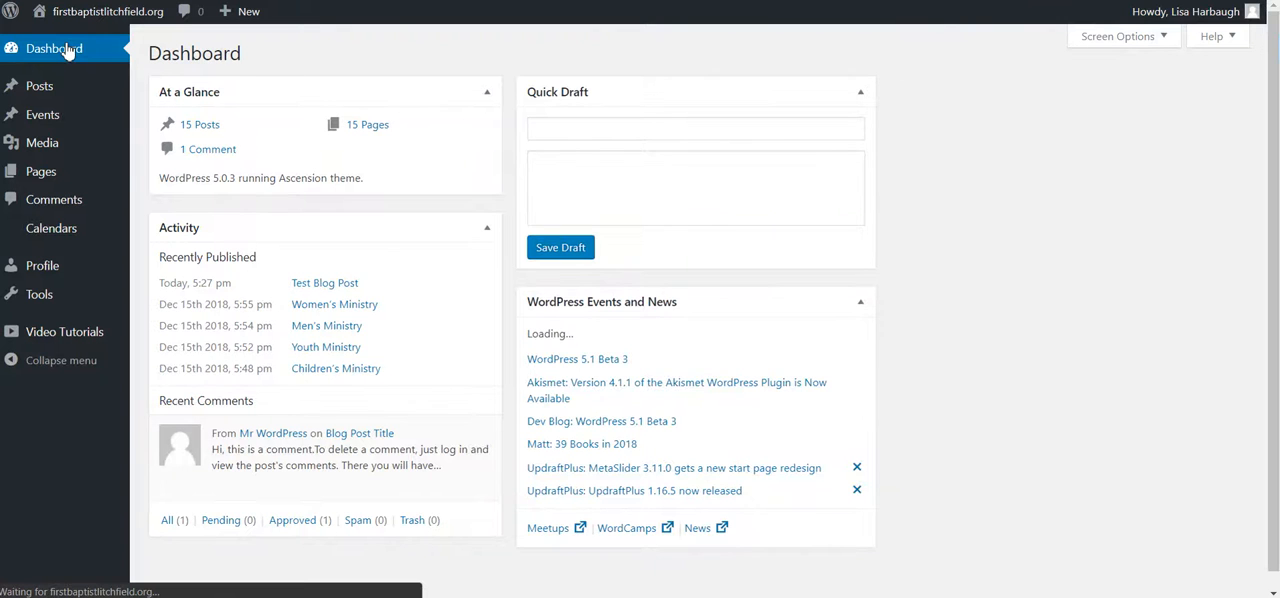
mouse_move(40, 95)
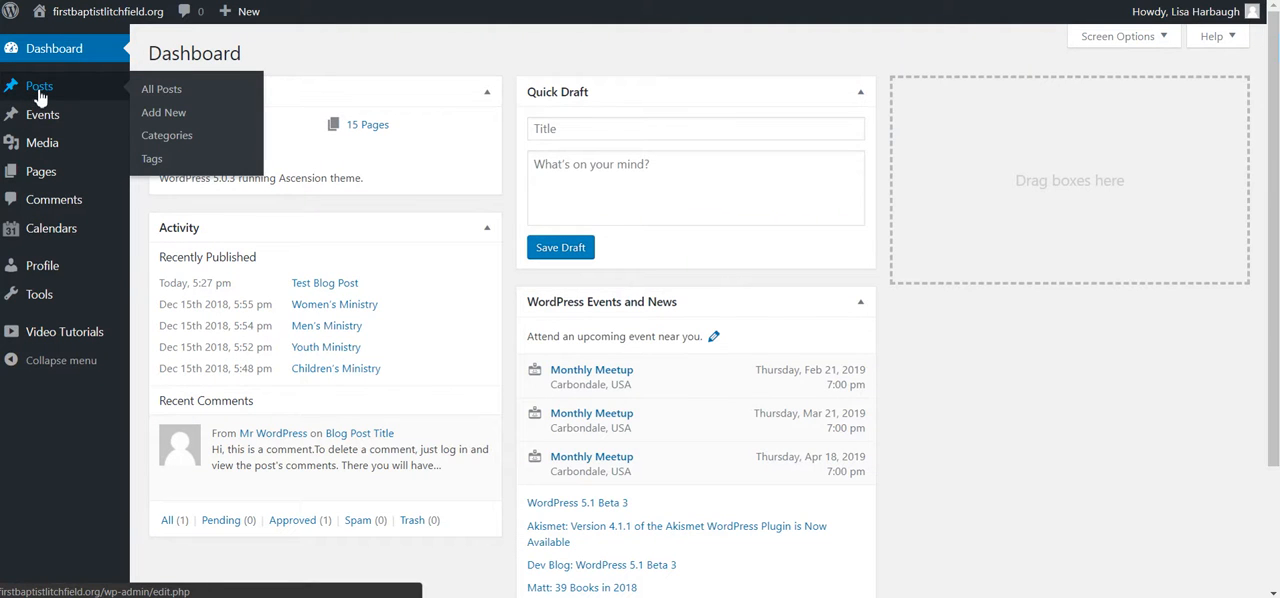
left_click(174, 101)
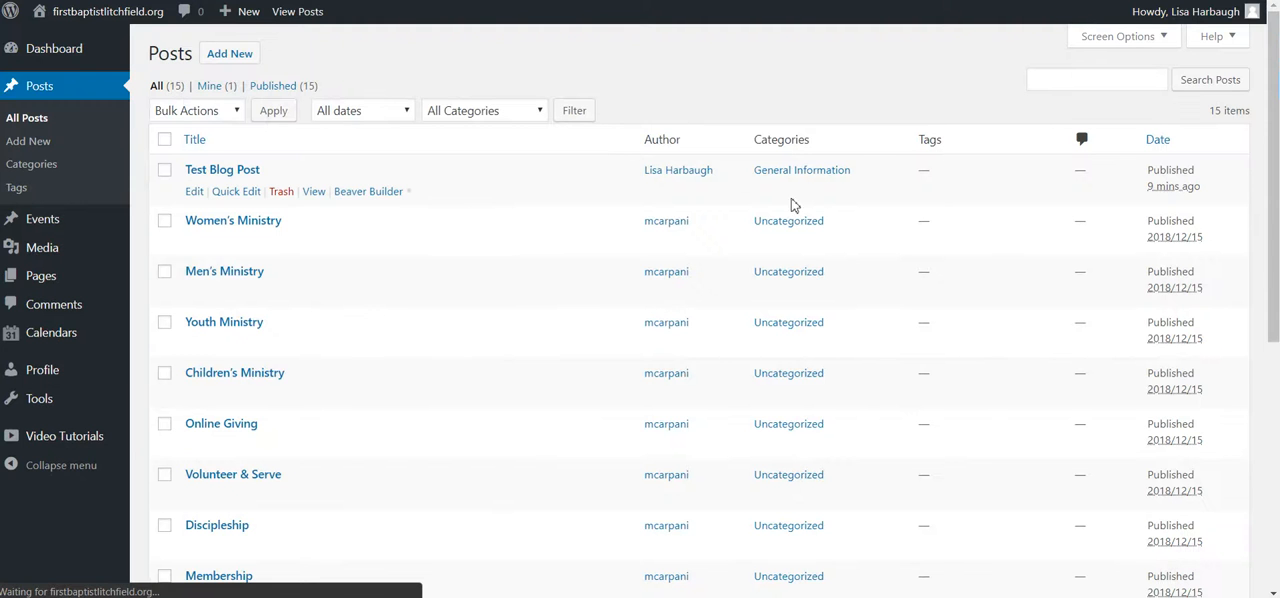
scroll(337, 337, "down", 5)
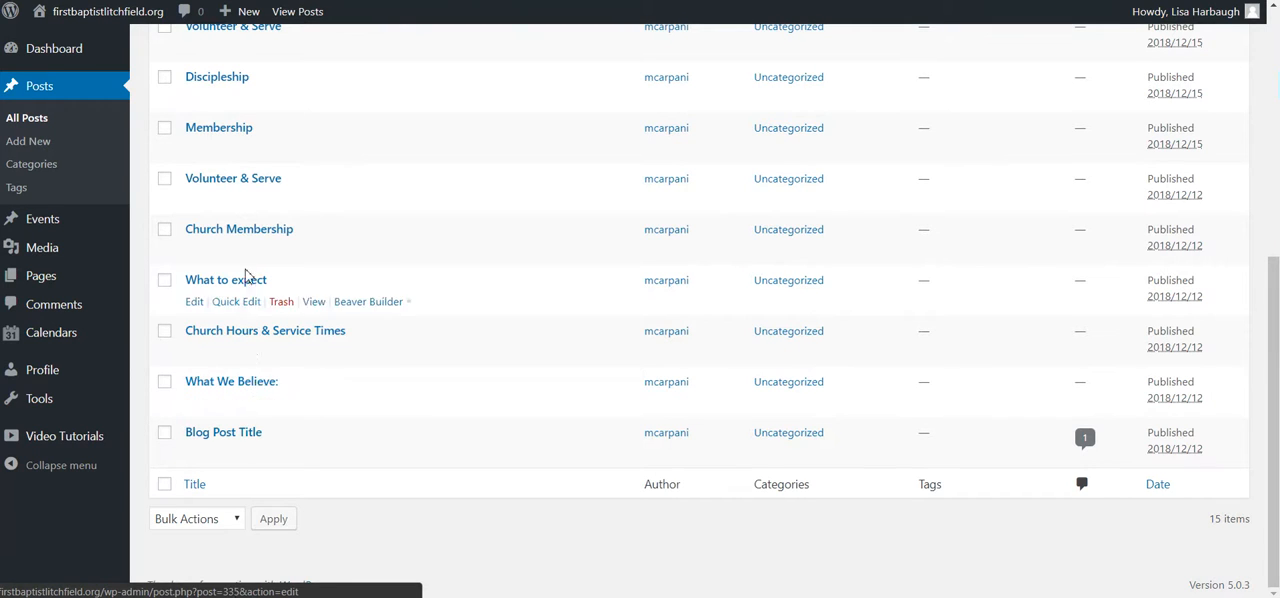
scroll(249, 278, "up", 5)
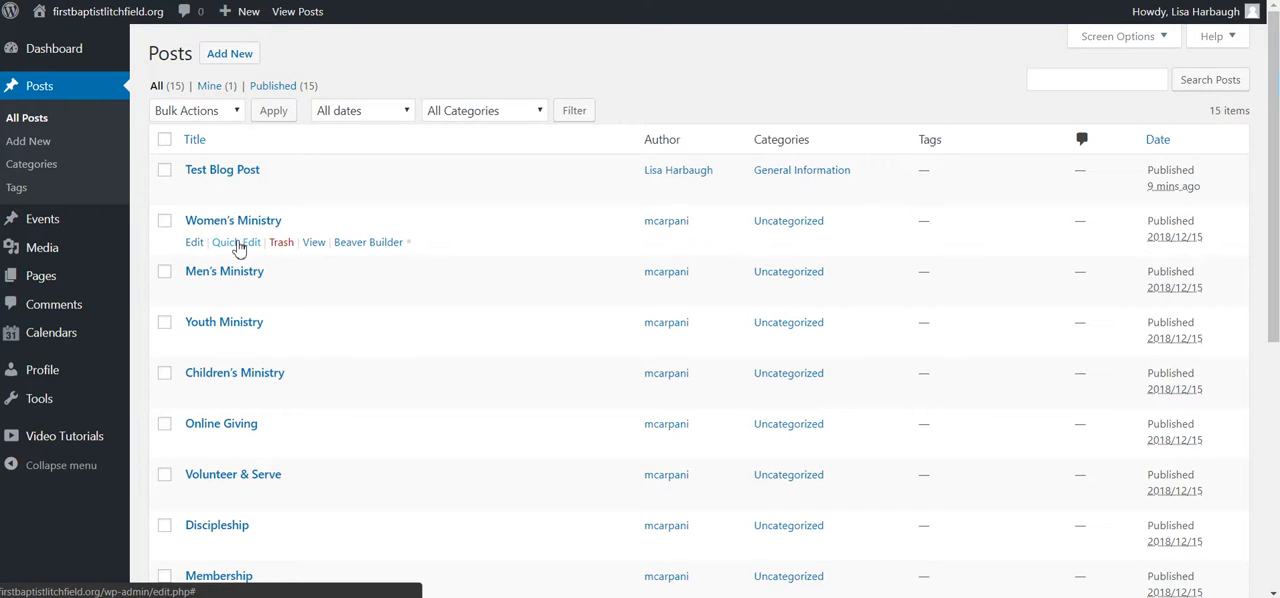
scroll(729, 323, "down", 5)
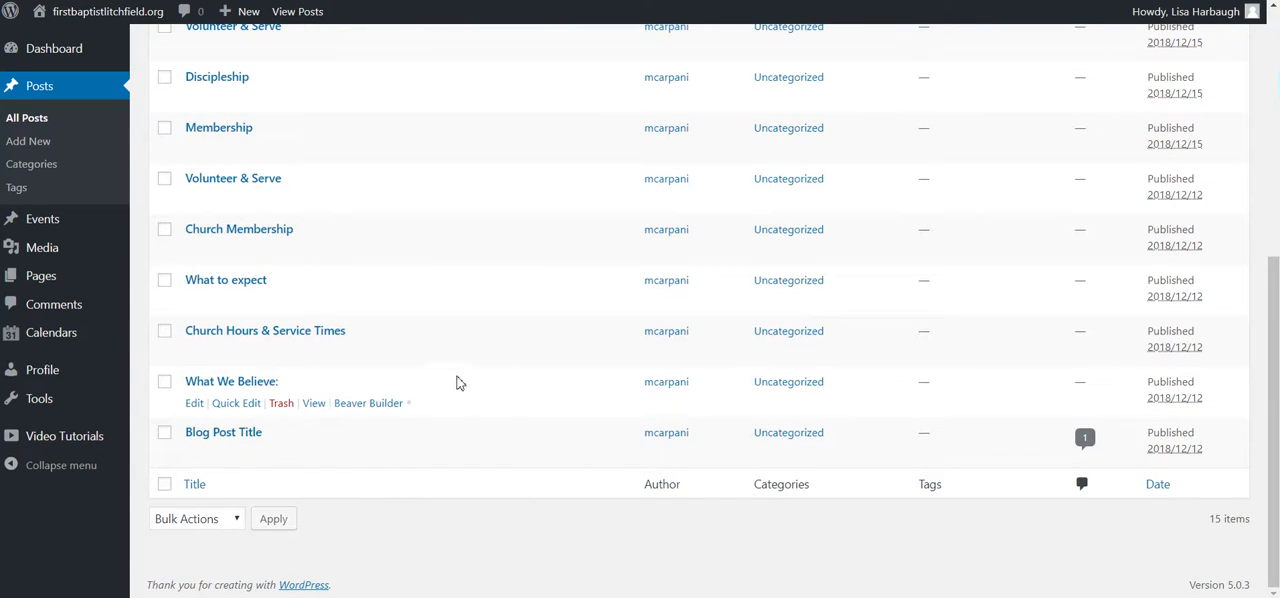
scroll(409, 437, "up", 5)
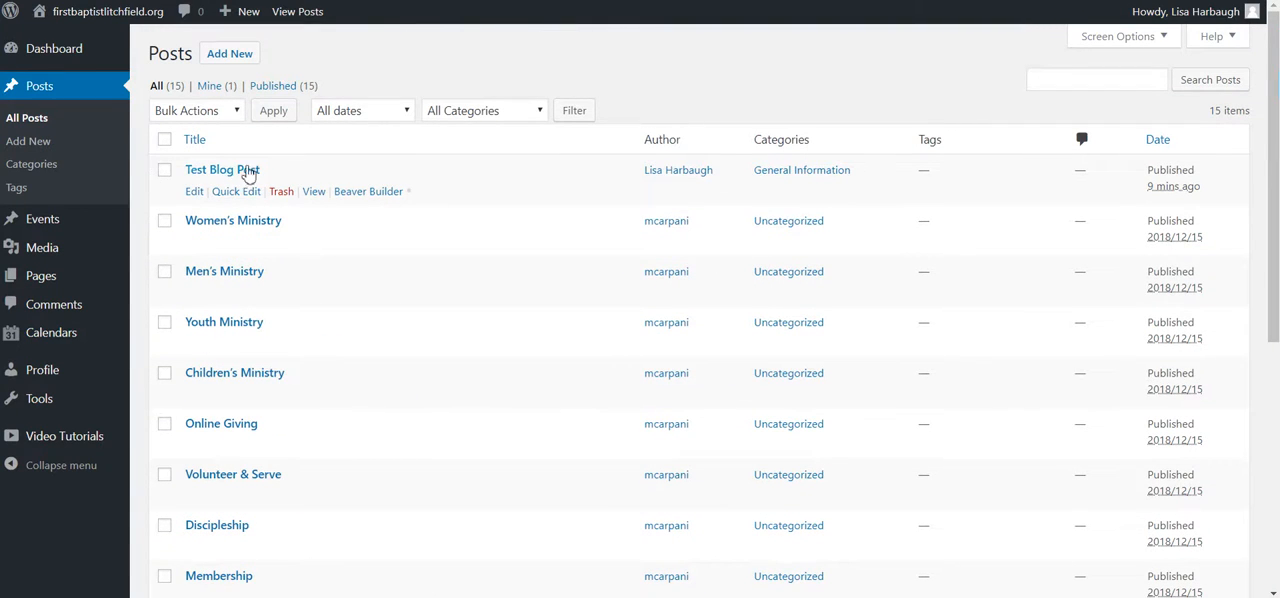
Step: Move the "Test Blog Post" to the trash and check the remaining posts in the list
left_click(281, 195)
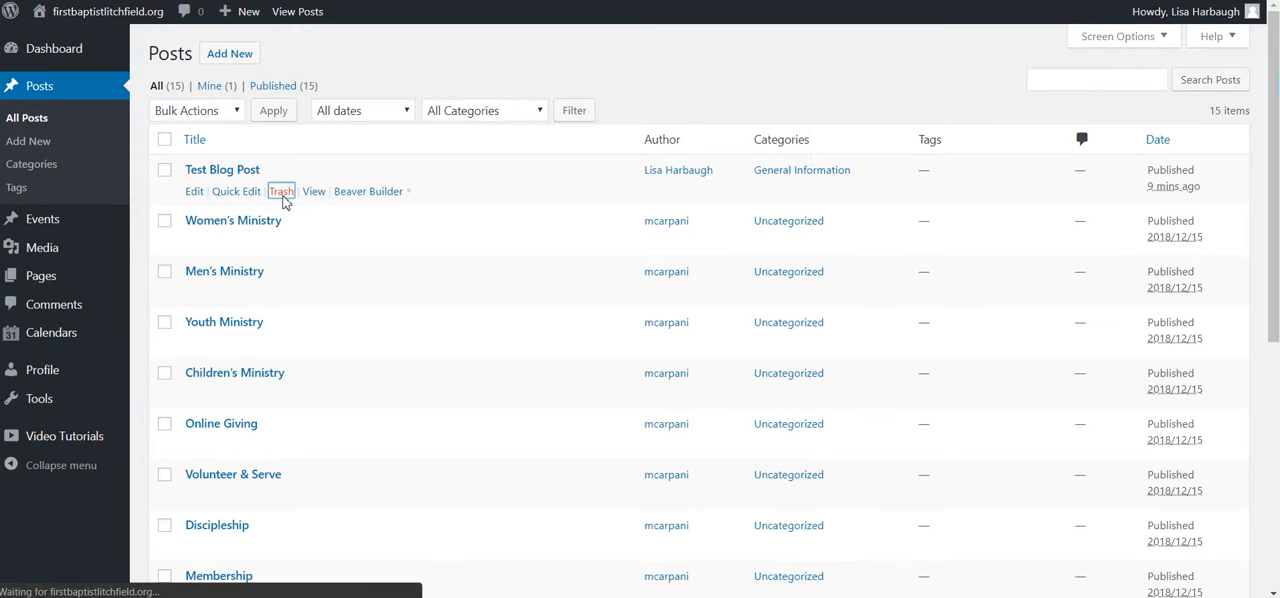
scroll(357, 377, "down", 5)
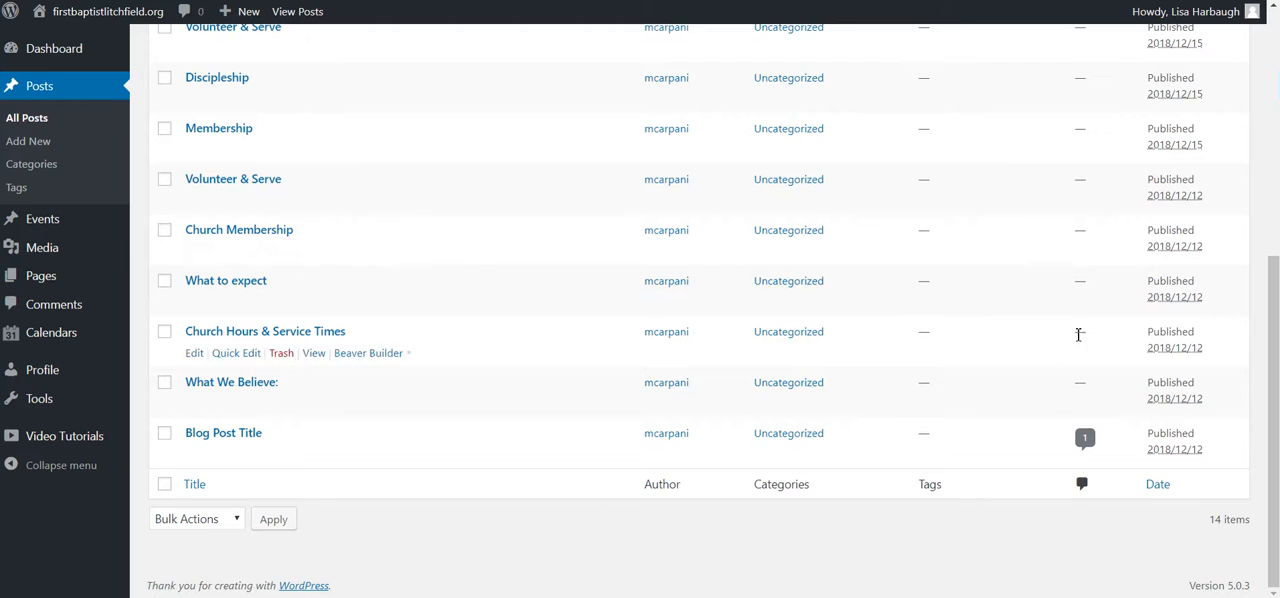
scroll(863, 414, "up", 5)
scroll(447, 222, "down", 5)
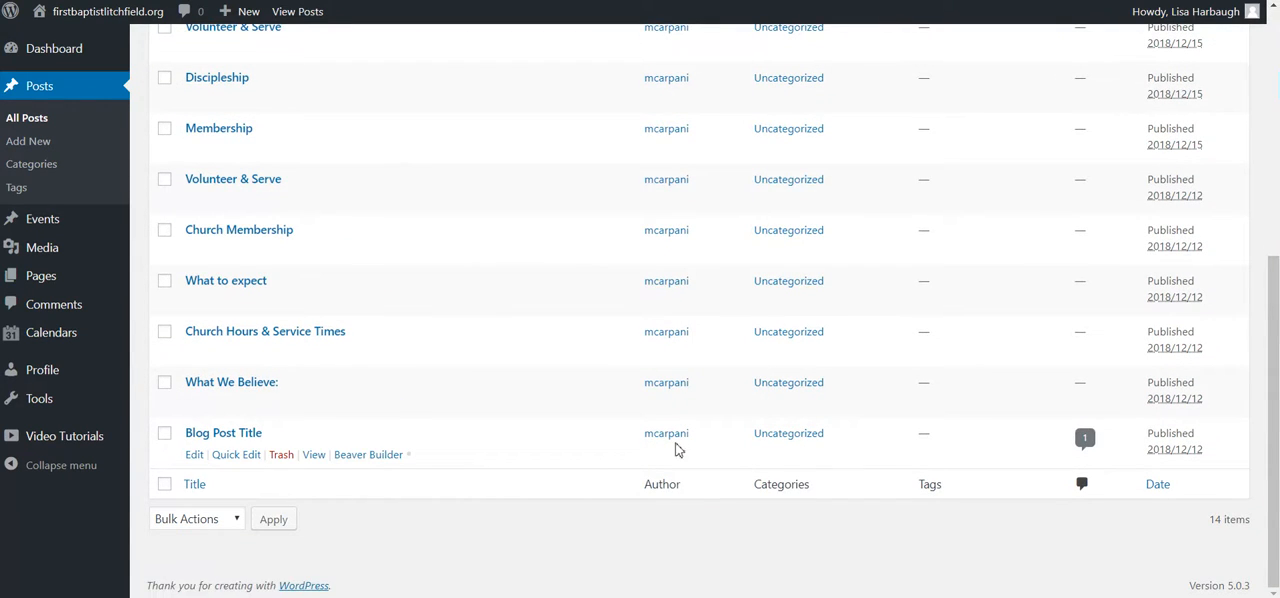
scroll(660, 440, "up", 5)
scroll(690, 295, "down", 5)
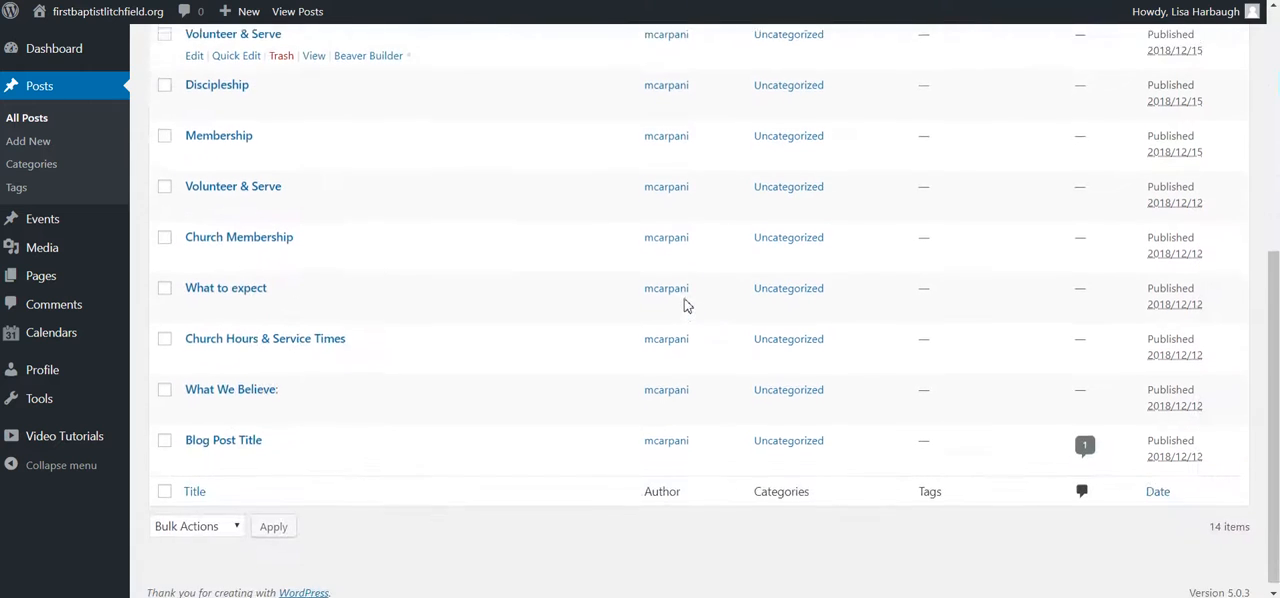
scroll(760, 410, "up", 5)
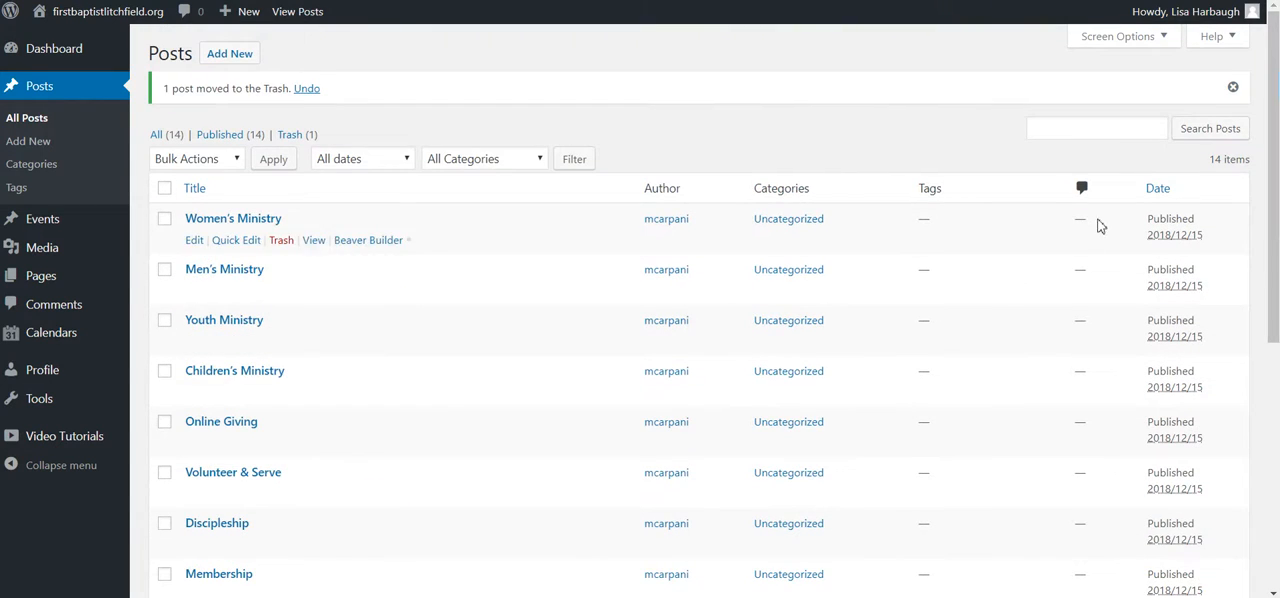
Step: Open the "Blog Post Title" post, preview it on the site and examine its text and comment section
scroll(1100, 227, "down", 5)
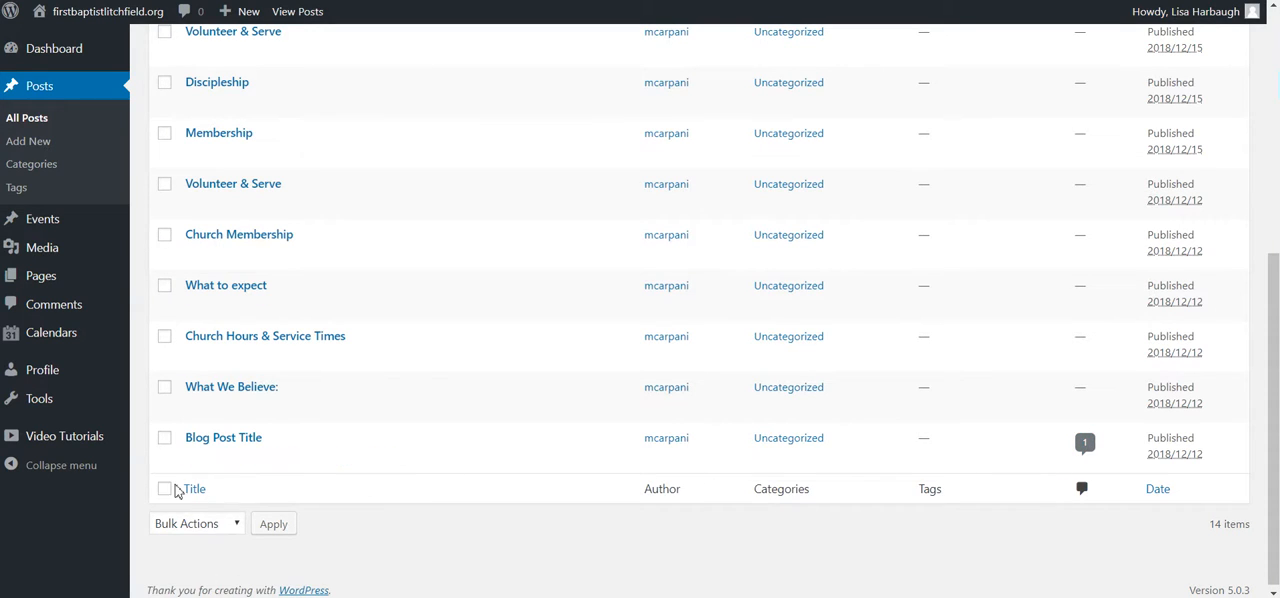
left_click(215, 441)
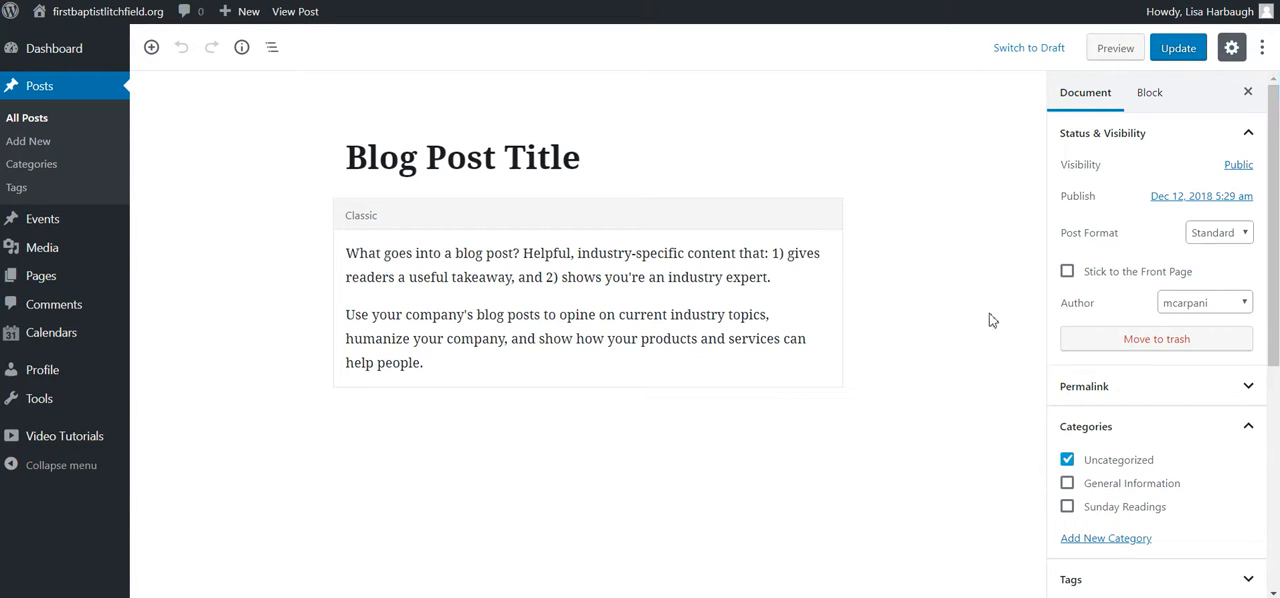
left_click(1115, 47)
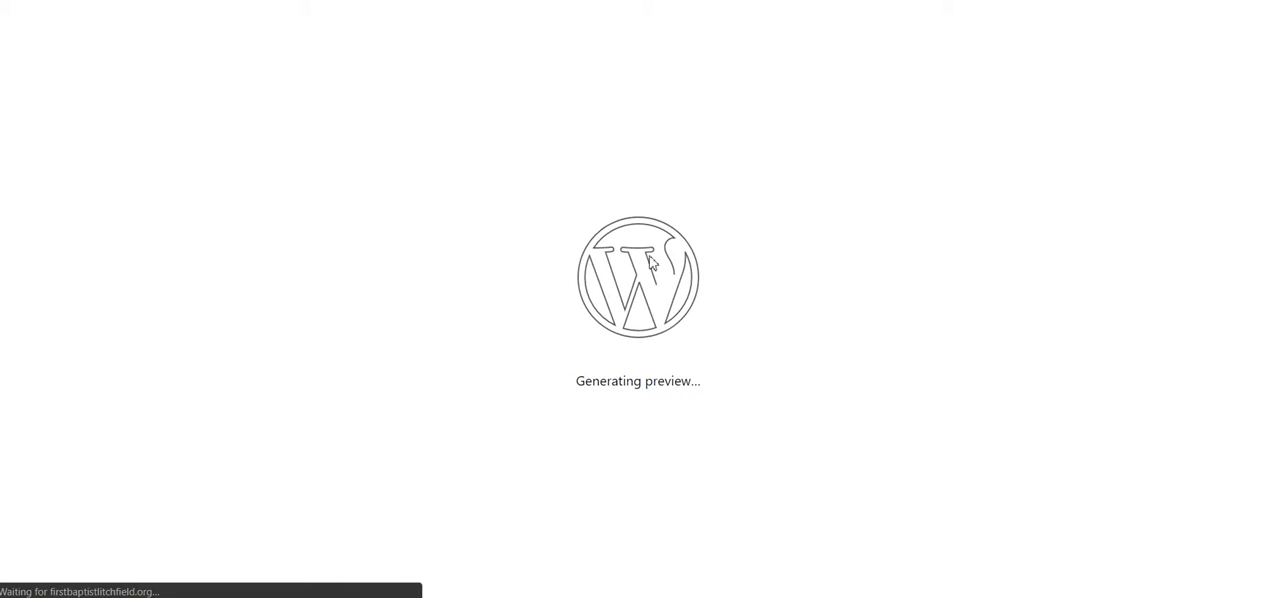
scroll(641, 256, "up", 5)
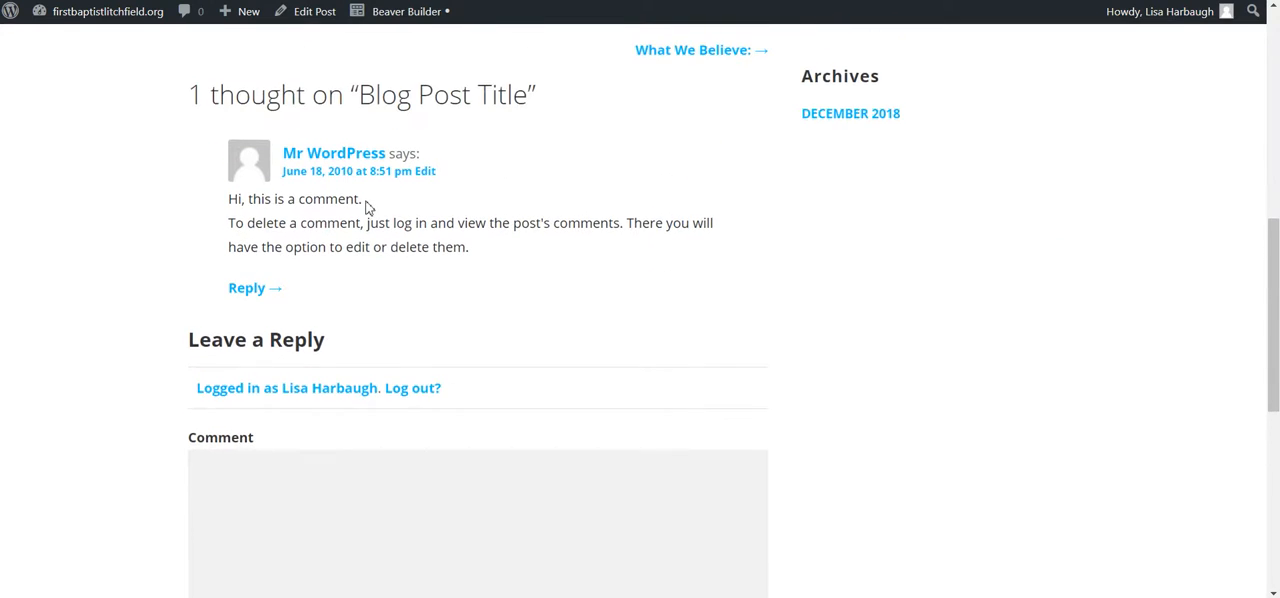
scroll(423, 148, "up", 6)
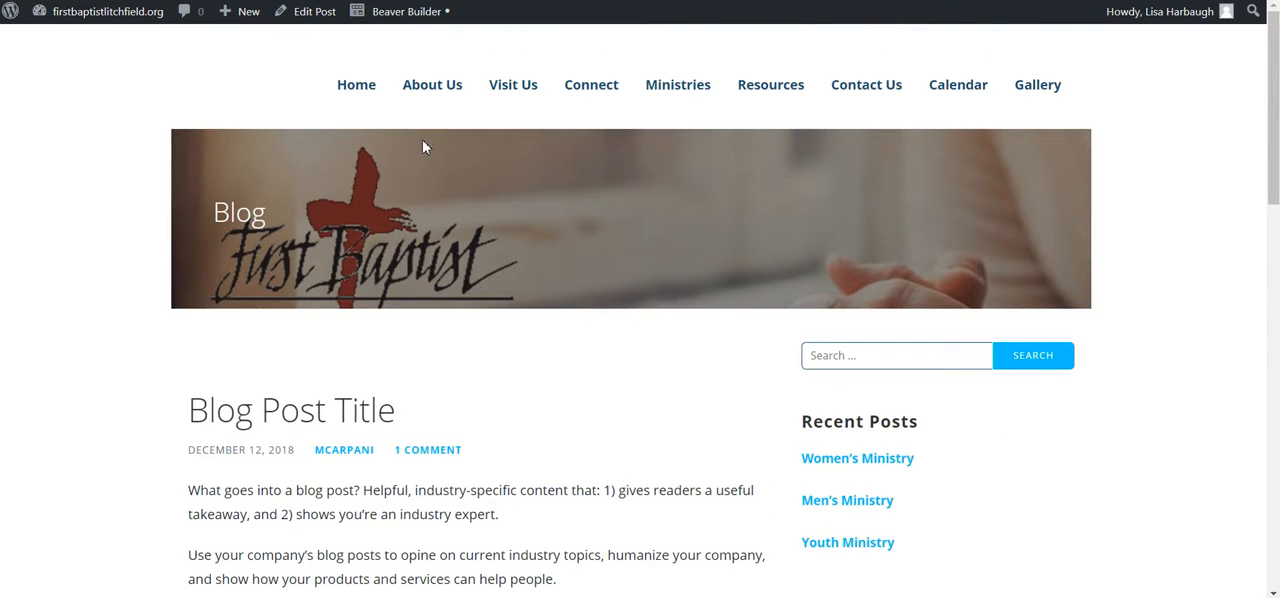
scroll(423, 148, "down", 2)
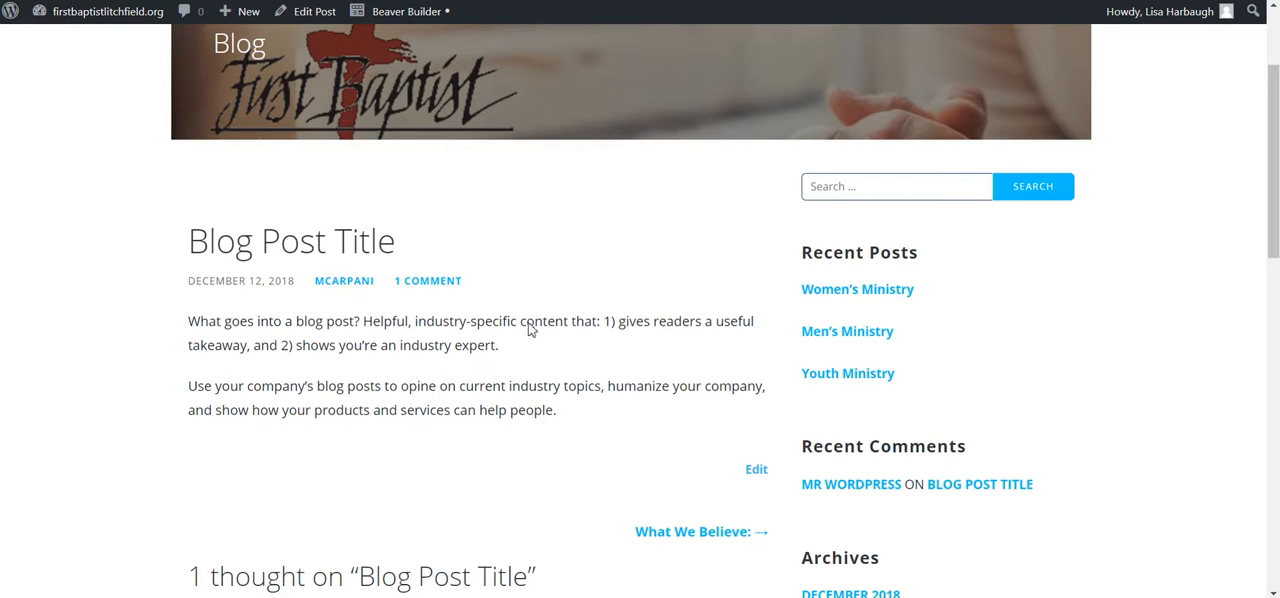
scroll(530, 330, "down", 3)
scroll(303, 458, "down", 1)
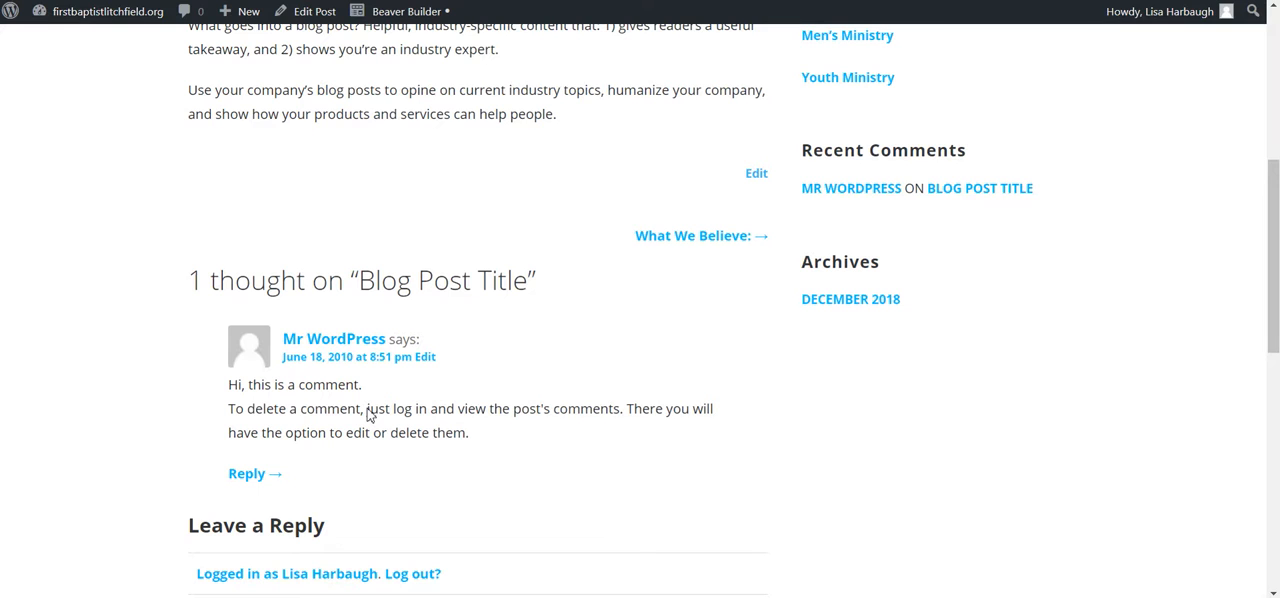
scroll(367, 412, "down", 3)
scroll(366, 414, "up", 5)
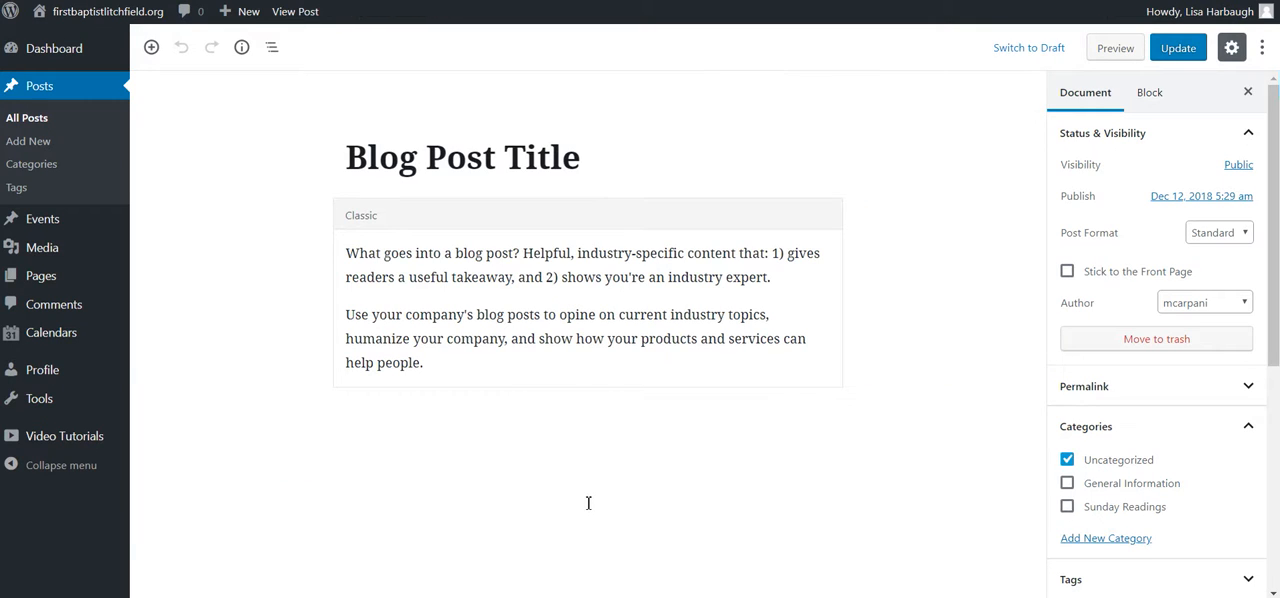
Step: Return to the list of all posts and move "Blog Post Title" to the trash
left_click(30, 120)
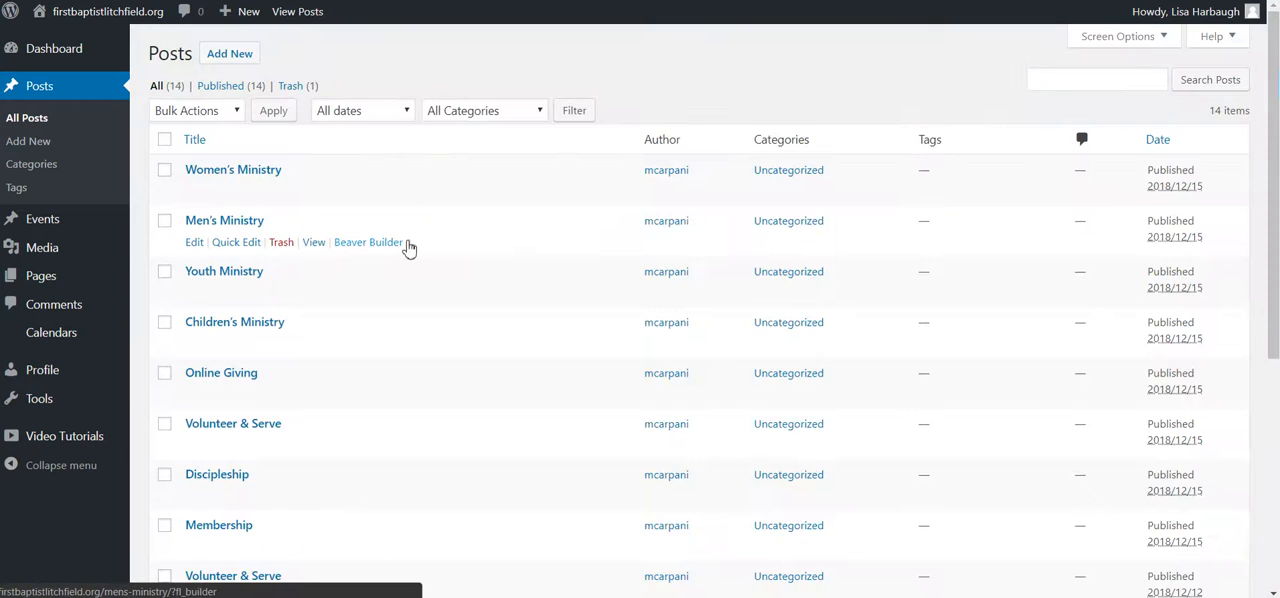
scroll(400, 280, "down", 5)
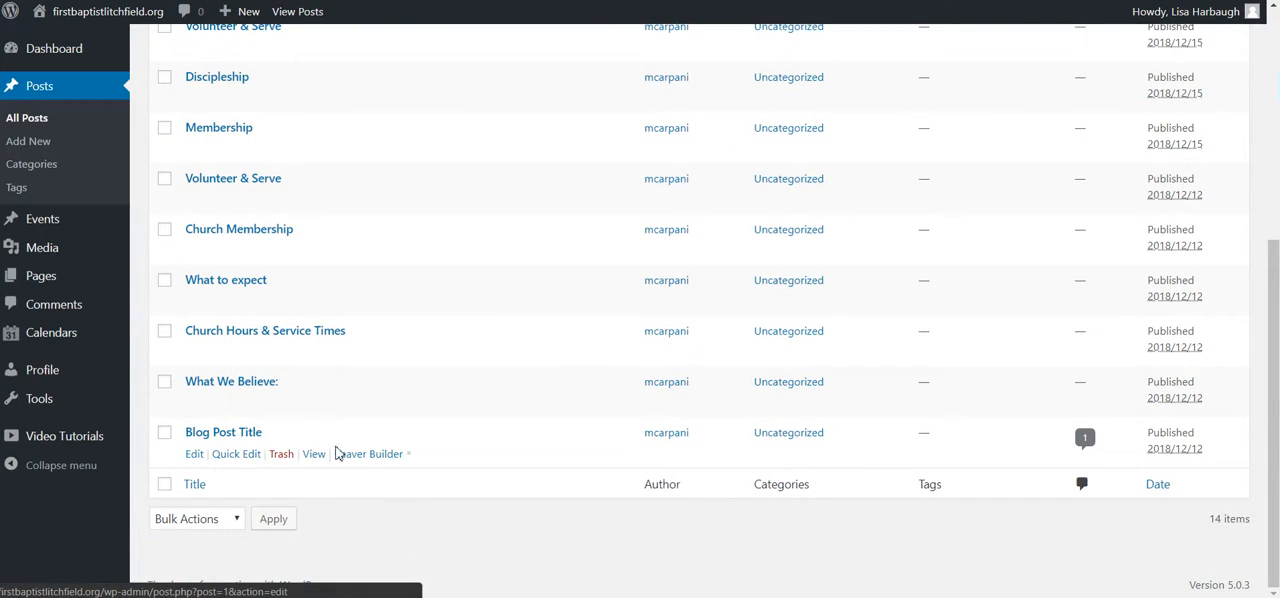
left_click(281, 454)
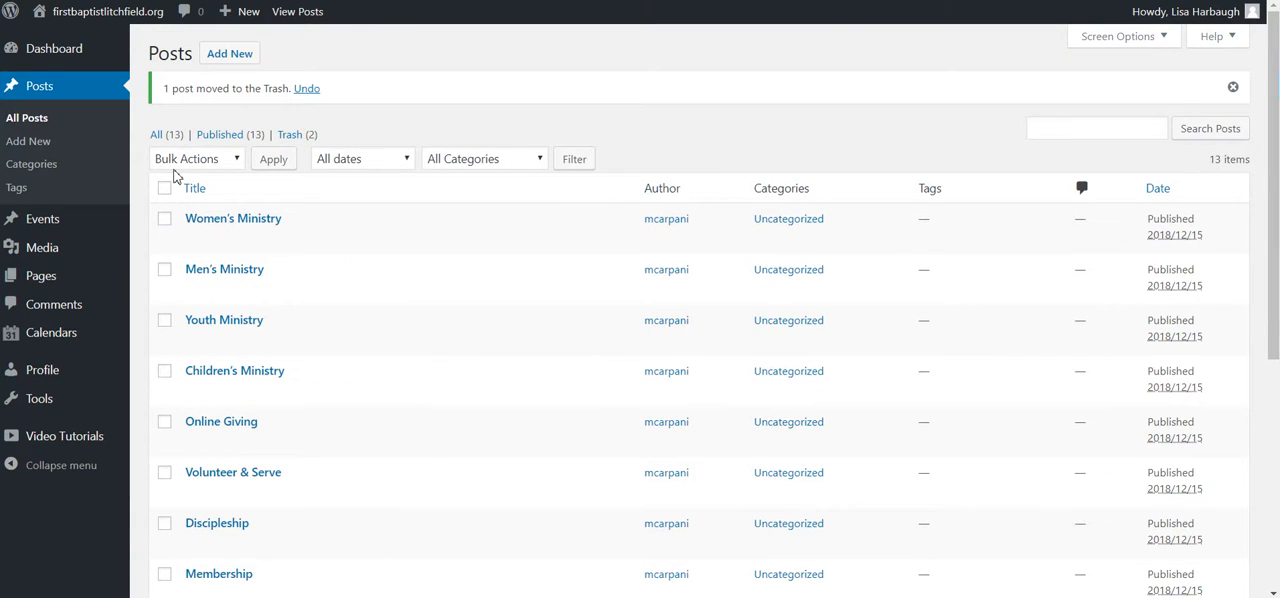
Step: View the post categories page and the post tags page
left_click(35, 165)
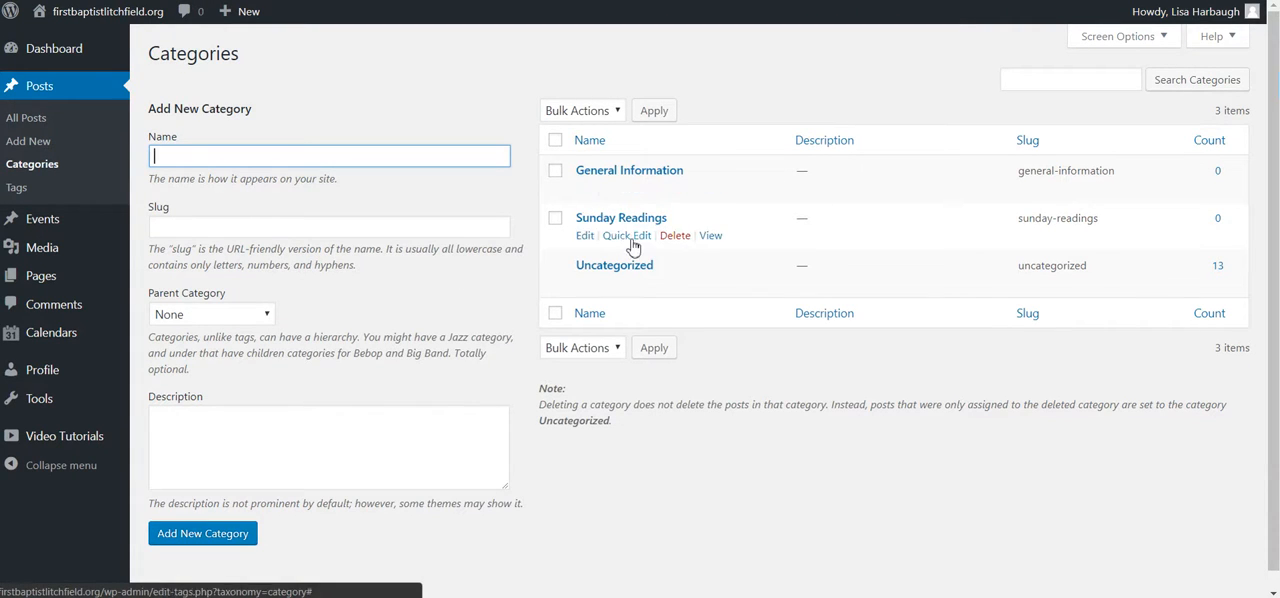
left_click(17, 190)
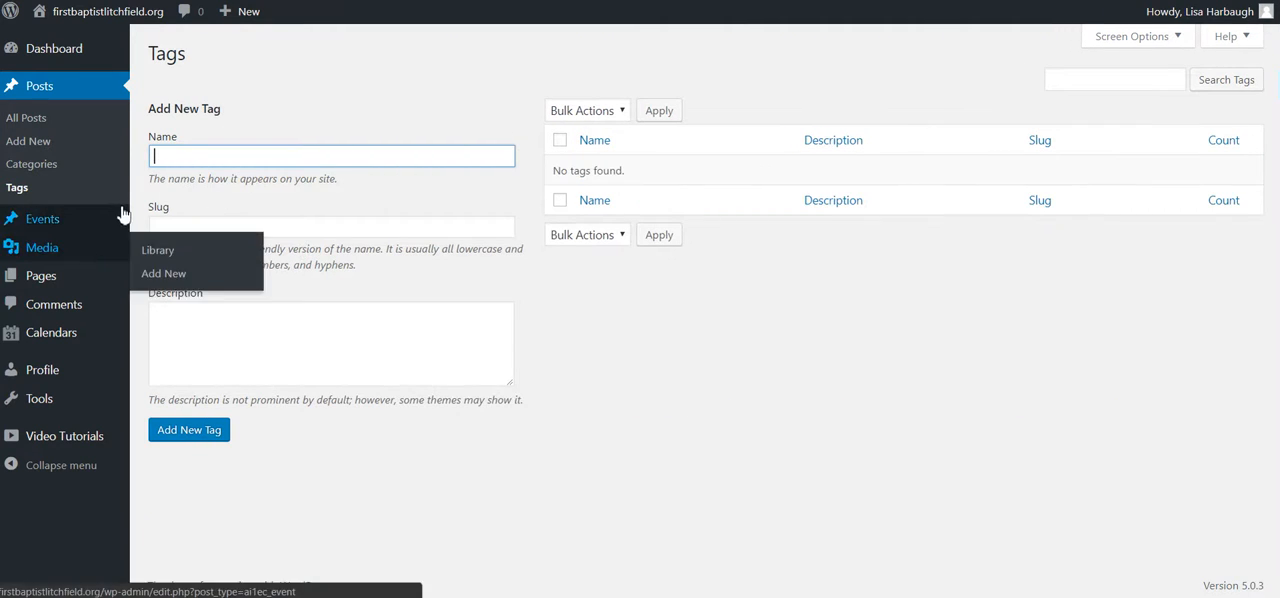
mouse_move(121, 216)
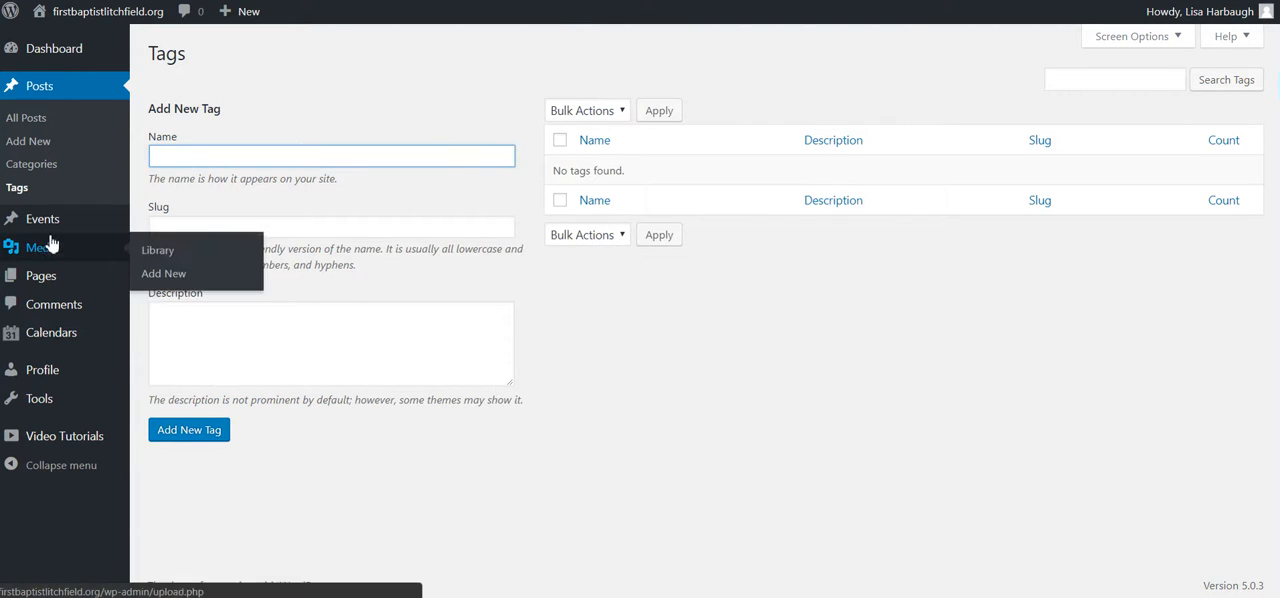
mouse_move(55, 232)
mouse_move(77, 249)
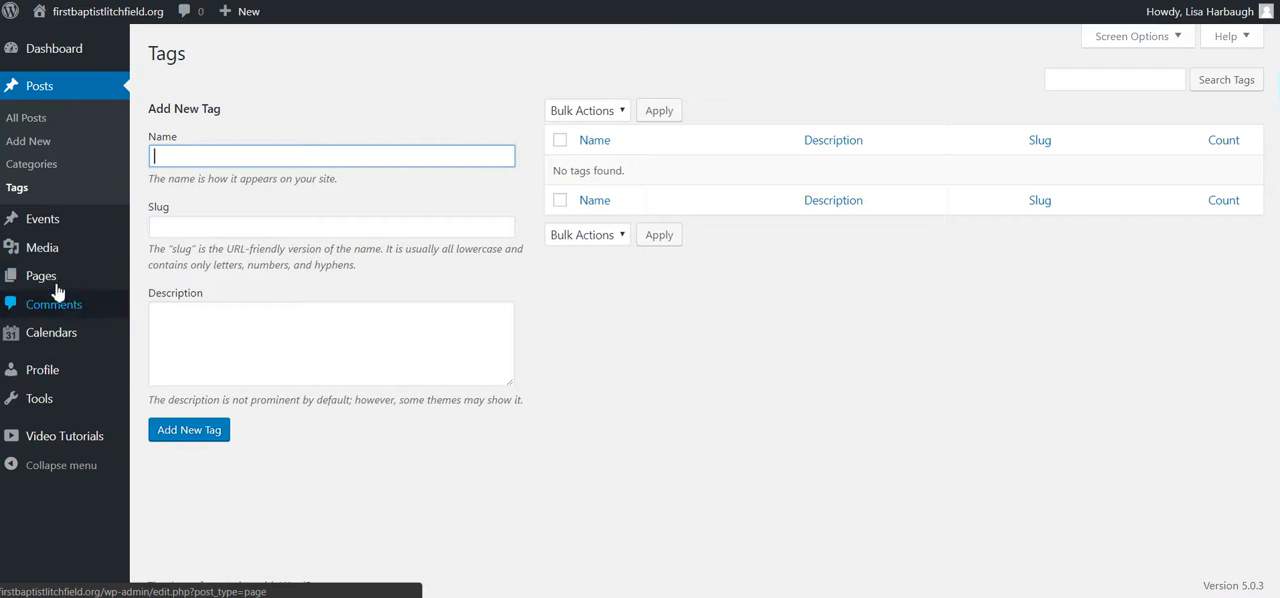
mouse_move(47, 283)
Step: Open the comments list and try the Comments type option, setting it back to All comment types
left_click(58, 308)
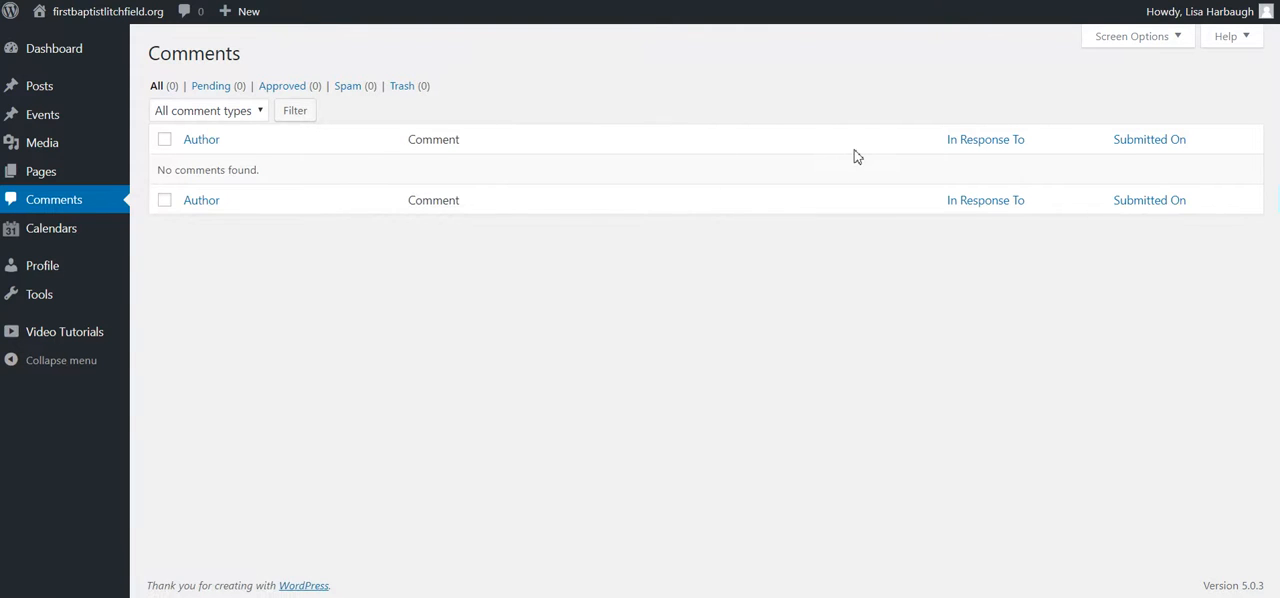
left_click(250, 112)
left_click(190, 147)
left_click(223, 110)
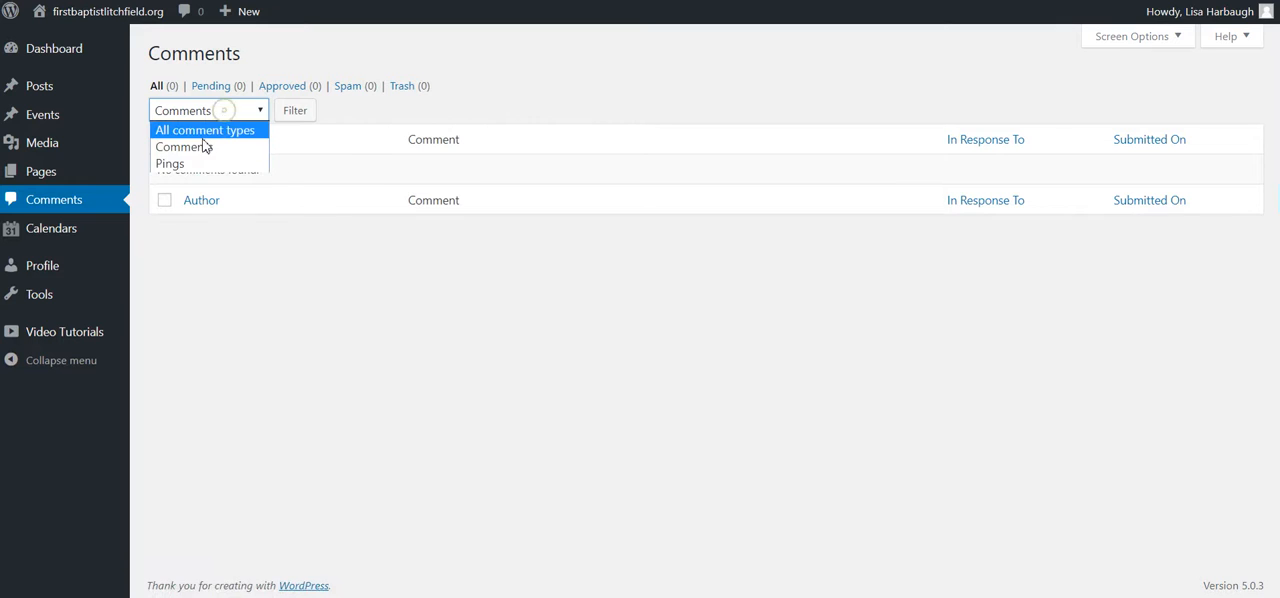
left_click(205, 131)
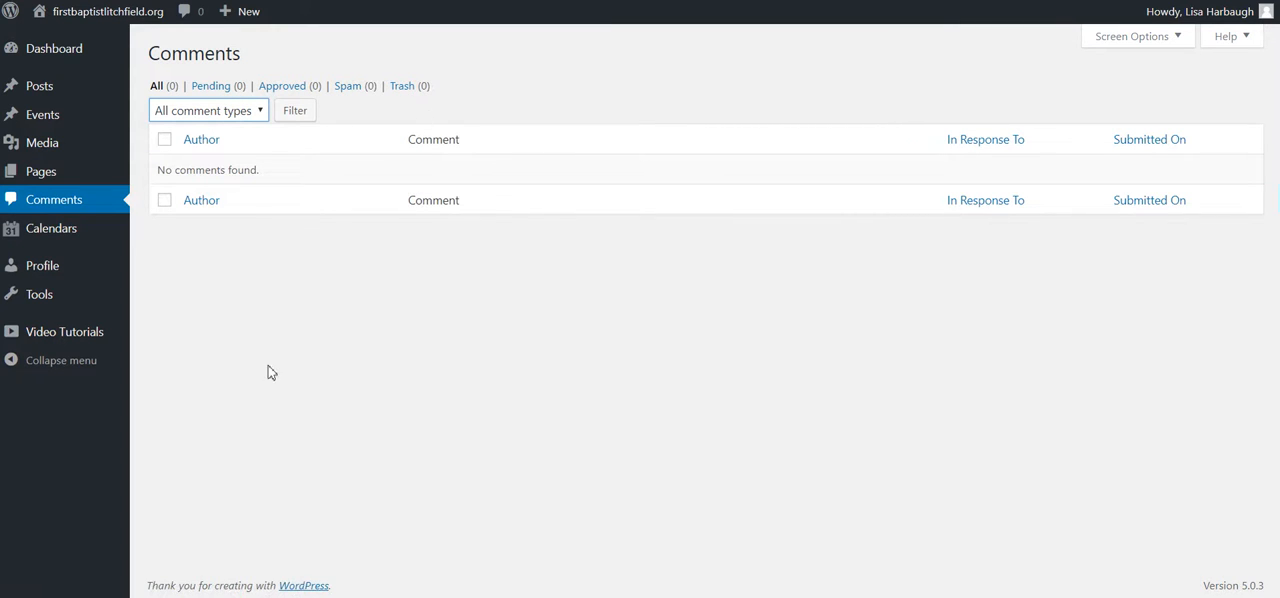
Step: Review the profile page from the personal options to account management, and view the Tools page
left_click(52, 268)
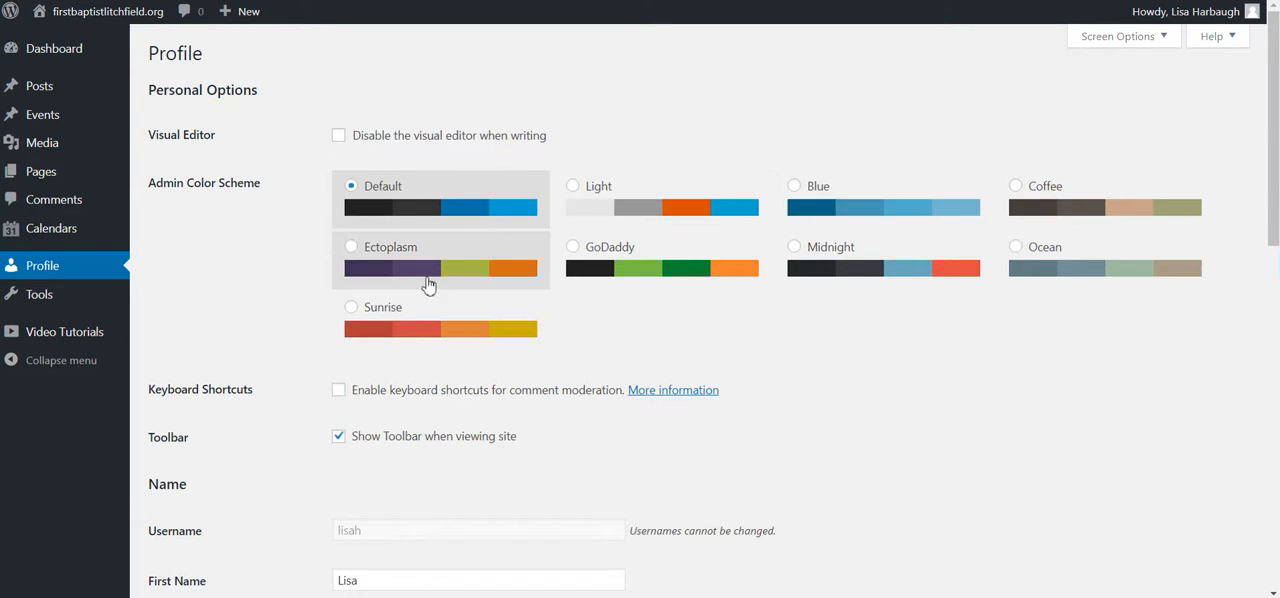
scroll(426, 283, "down", 3)
scroll(348, 275, "down", 2)
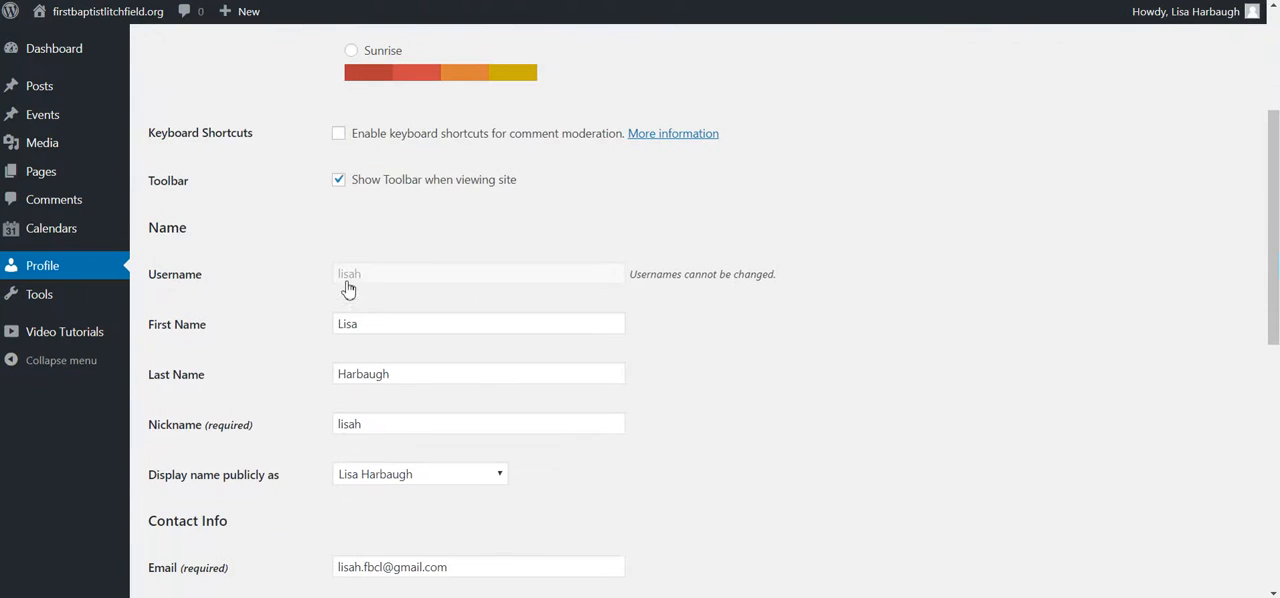
scroll(400, 360, "down", 1)
scroll(253, 388, "down", 6)
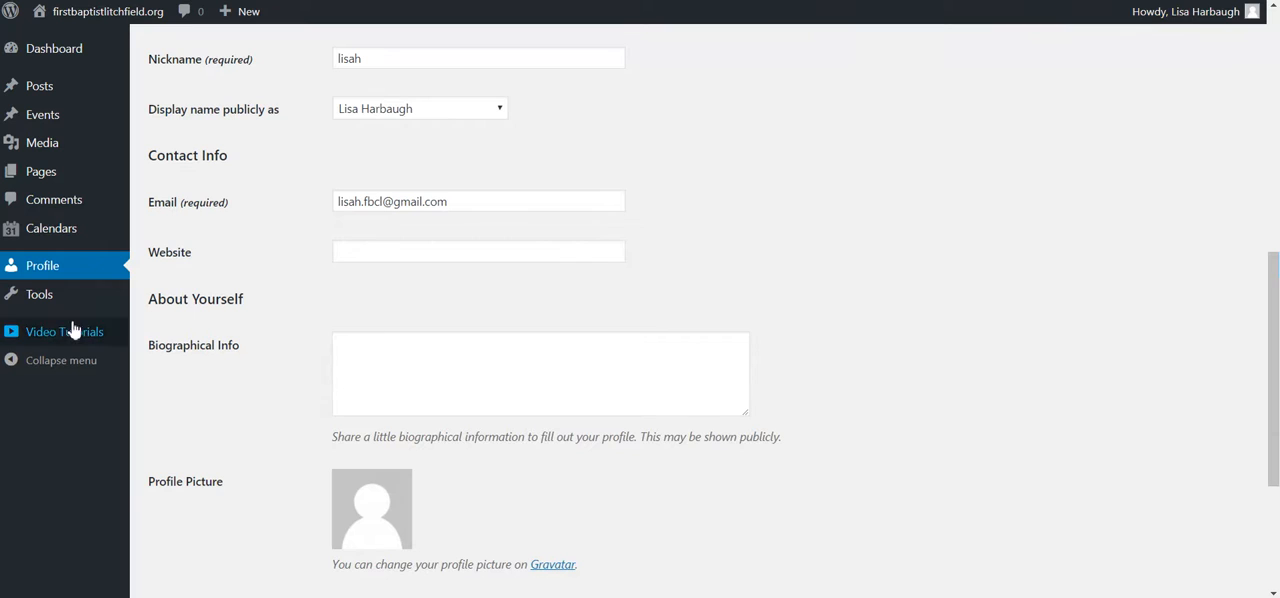
scroll(432, 498, "down", 3)
scroll(220, 404, "down", 3)
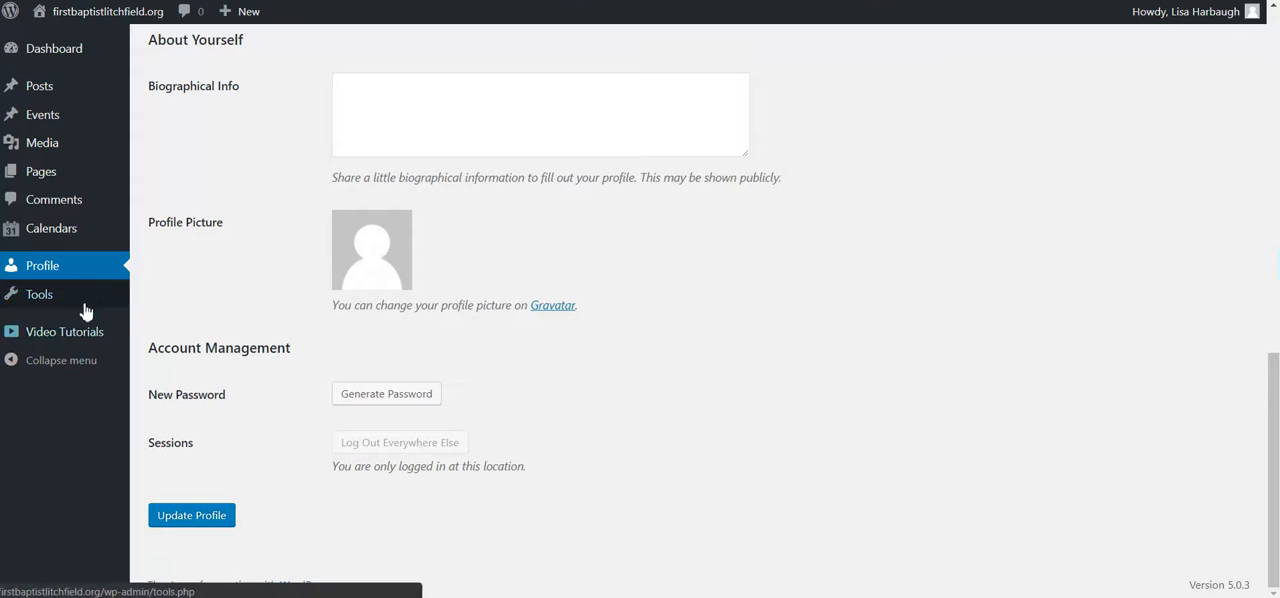
left_click(14, 291)
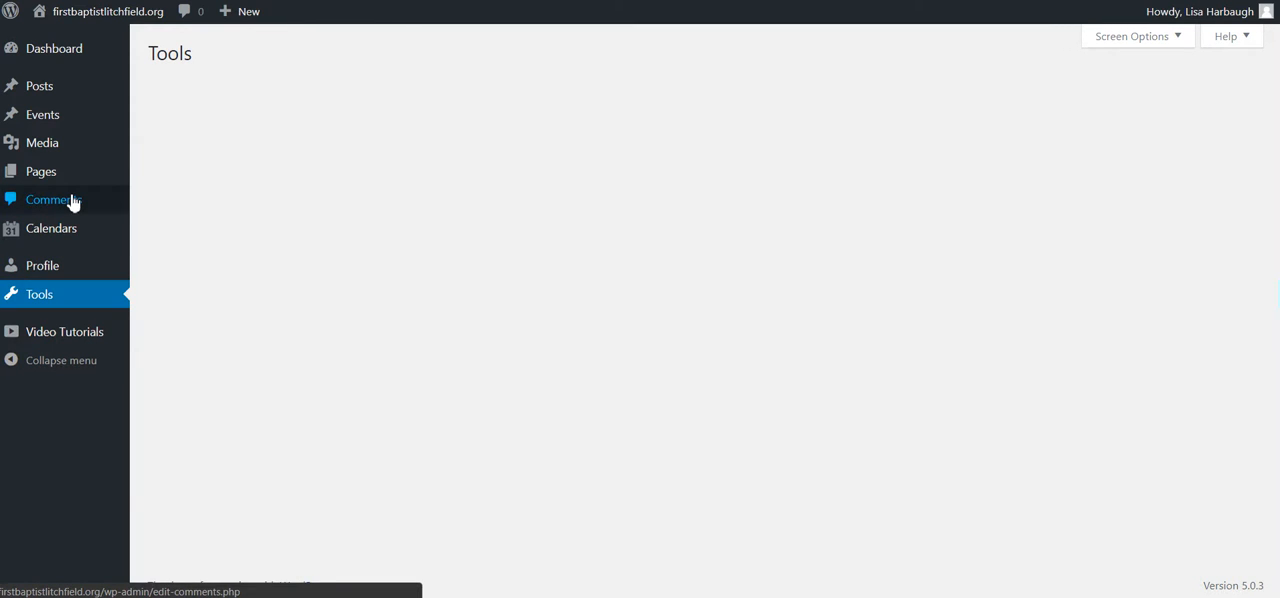
mouse_move(71, 175)
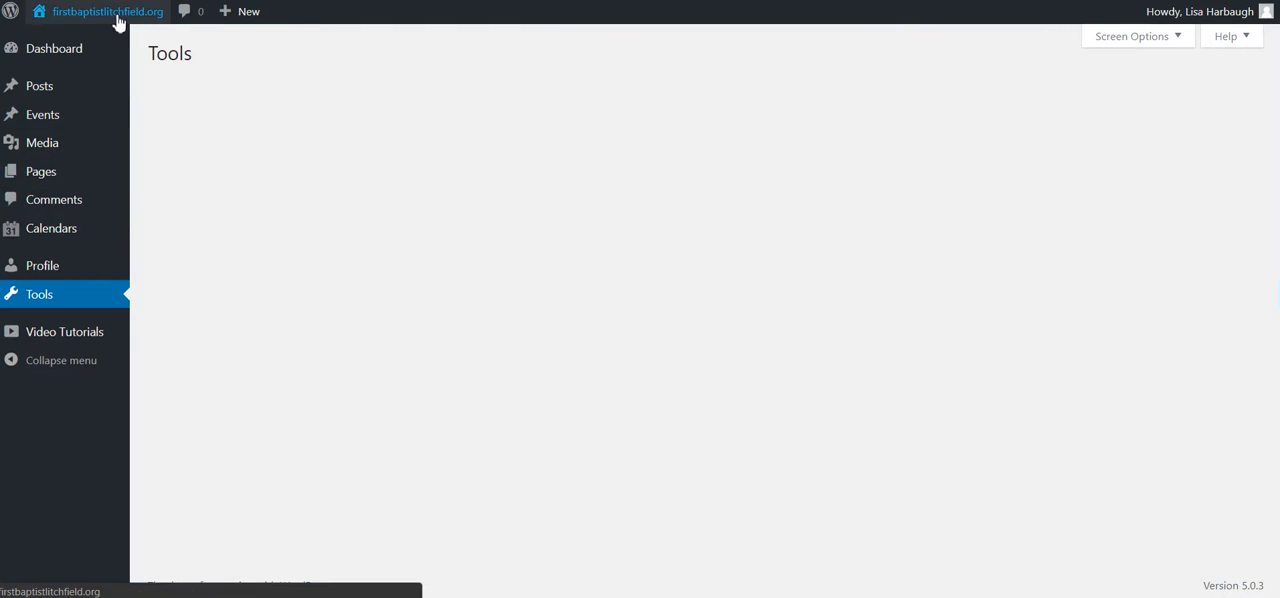
Step: Visit the live site from the dashboard and look over the home page
mouse_move(90, 20)
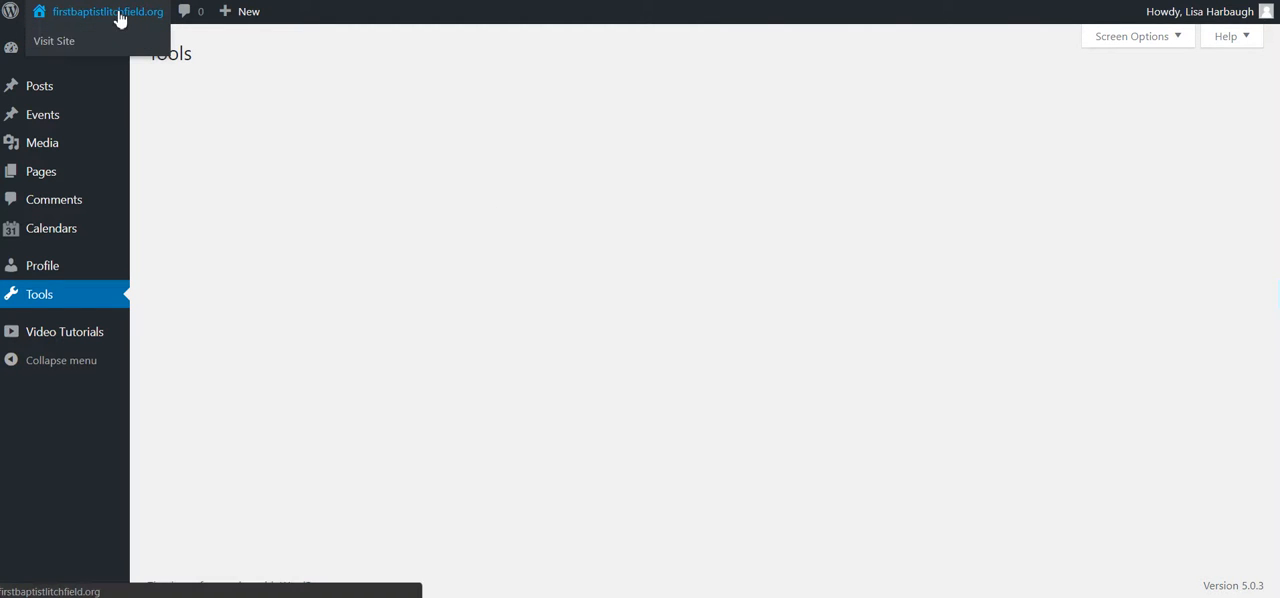
left_click(54, 44)
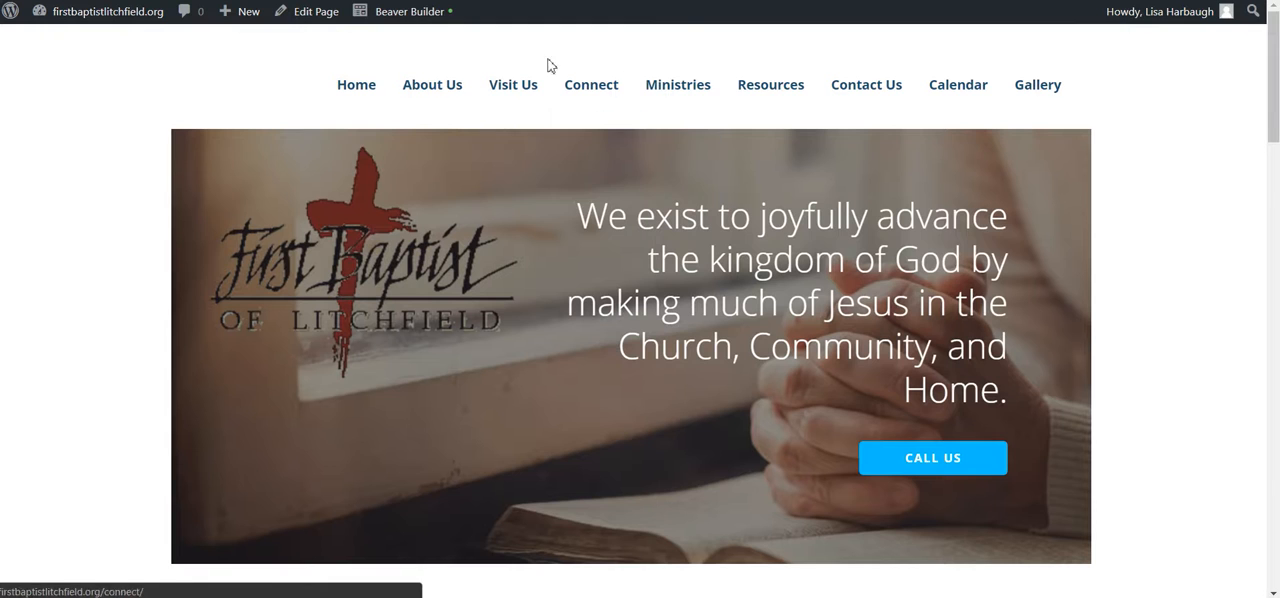
scroll(478, 245, "down", 9)
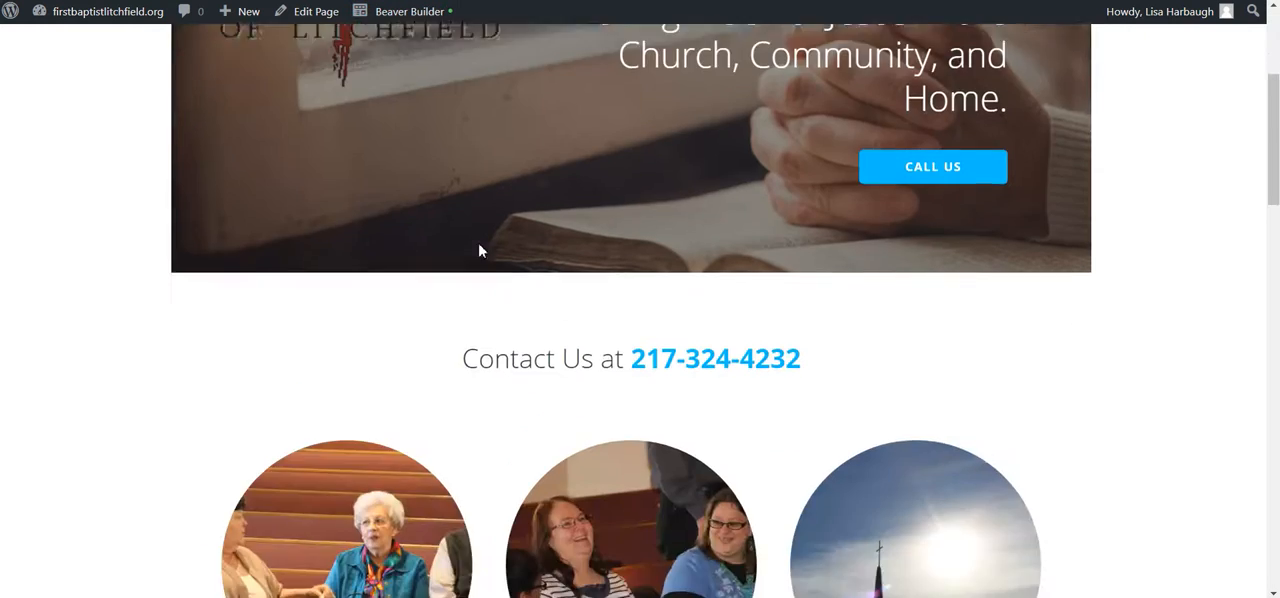
scroll(479, 250, "up", 9)
scroll(479, 250, "up", 1)
Step: Open the Membership page listed under Connect on the live site and look at its text
mouse_move(566, 83)
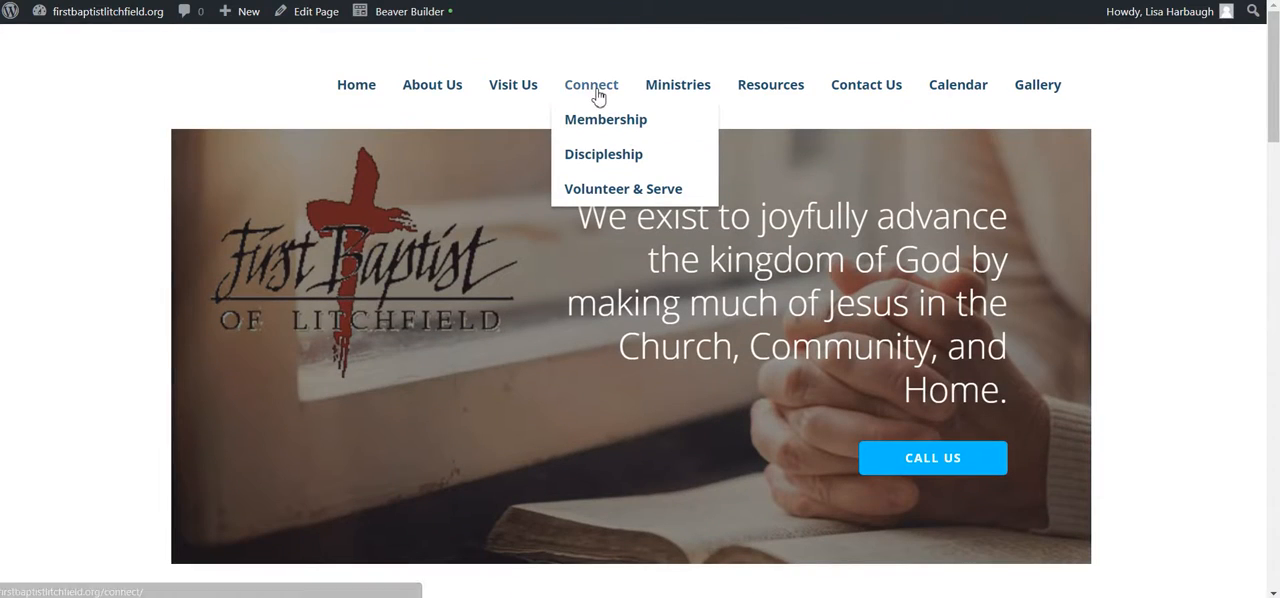
left_click(613, 124)
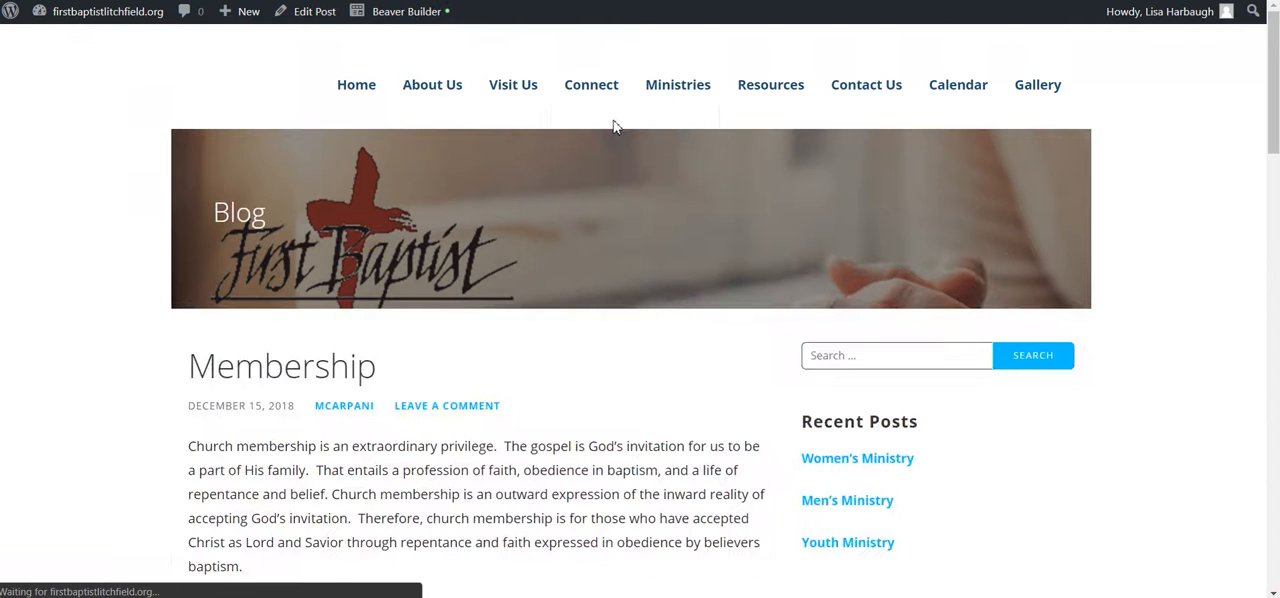
scroll(573, 237, "down", 3)
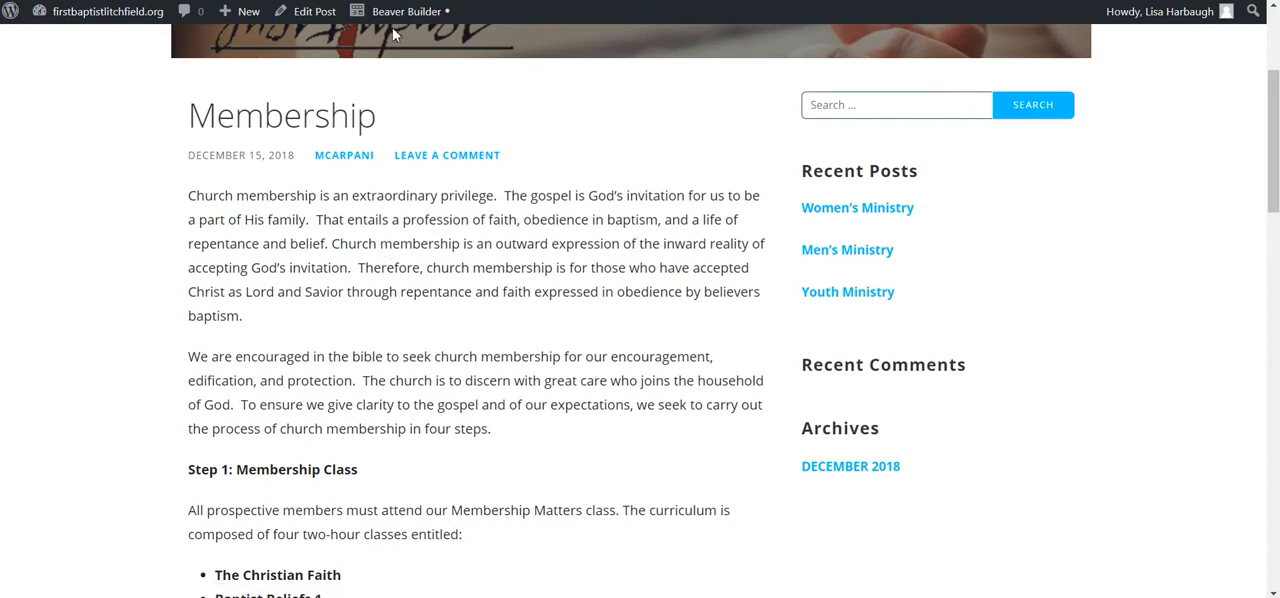
Step: Open the Membership post in Beaver Builder, decline the introductory tour and look through the post's text
left_click(398, 14)
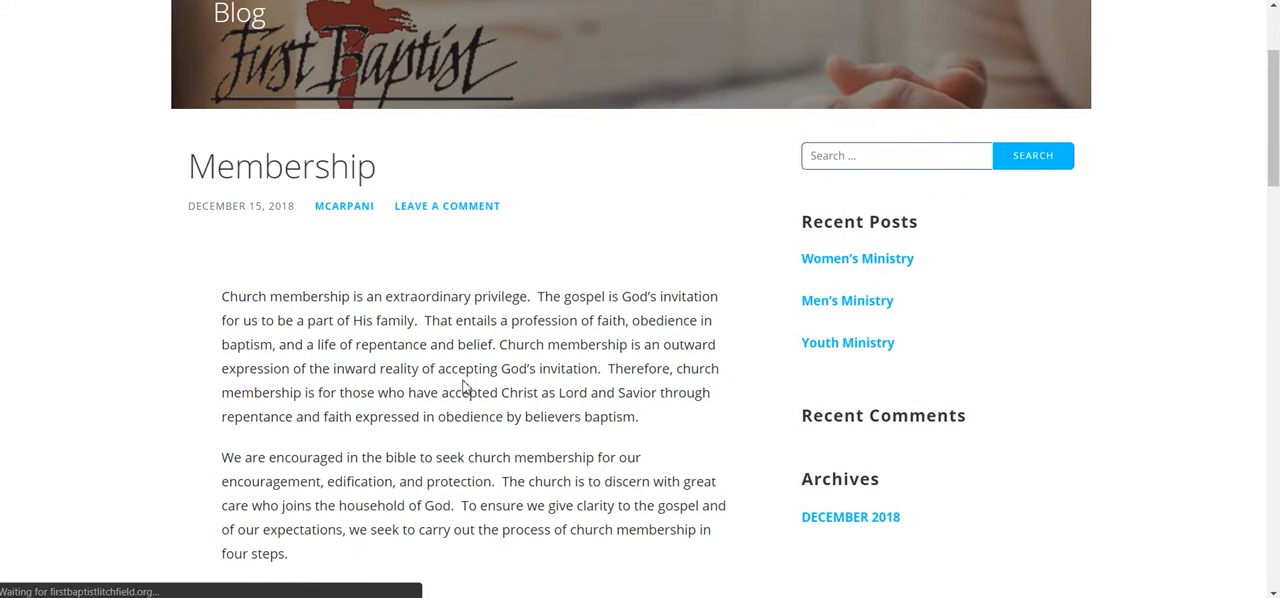
scroll(463, 387, "down", 3)
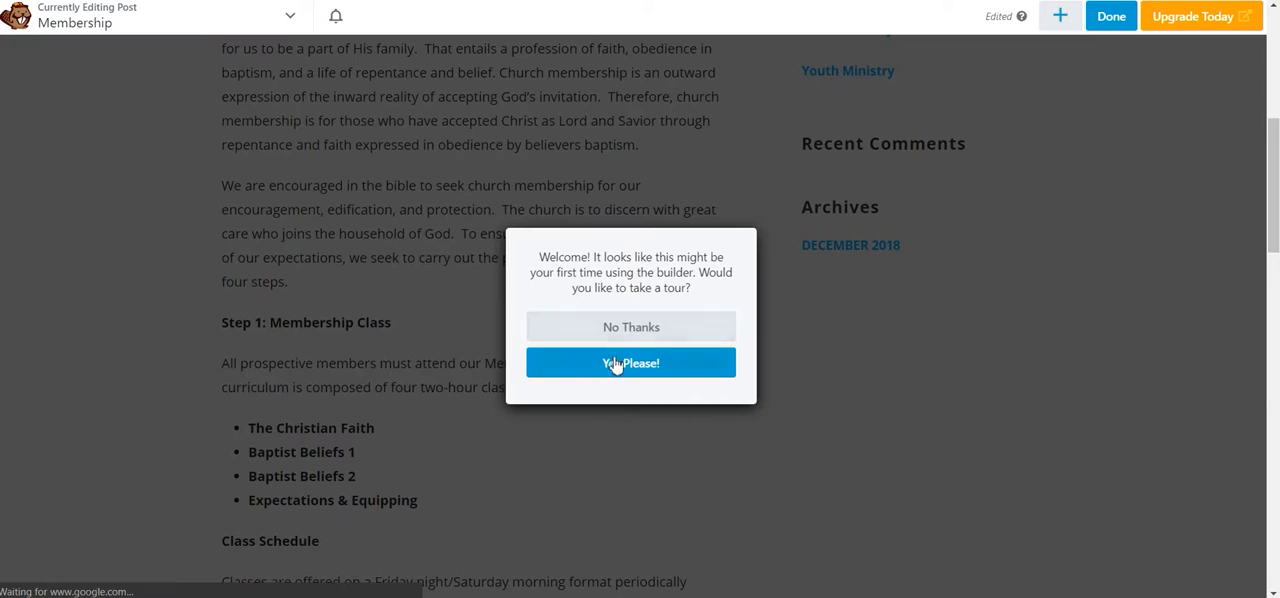
left_click(626, 327)
scroll(894, 338, "up", 4)
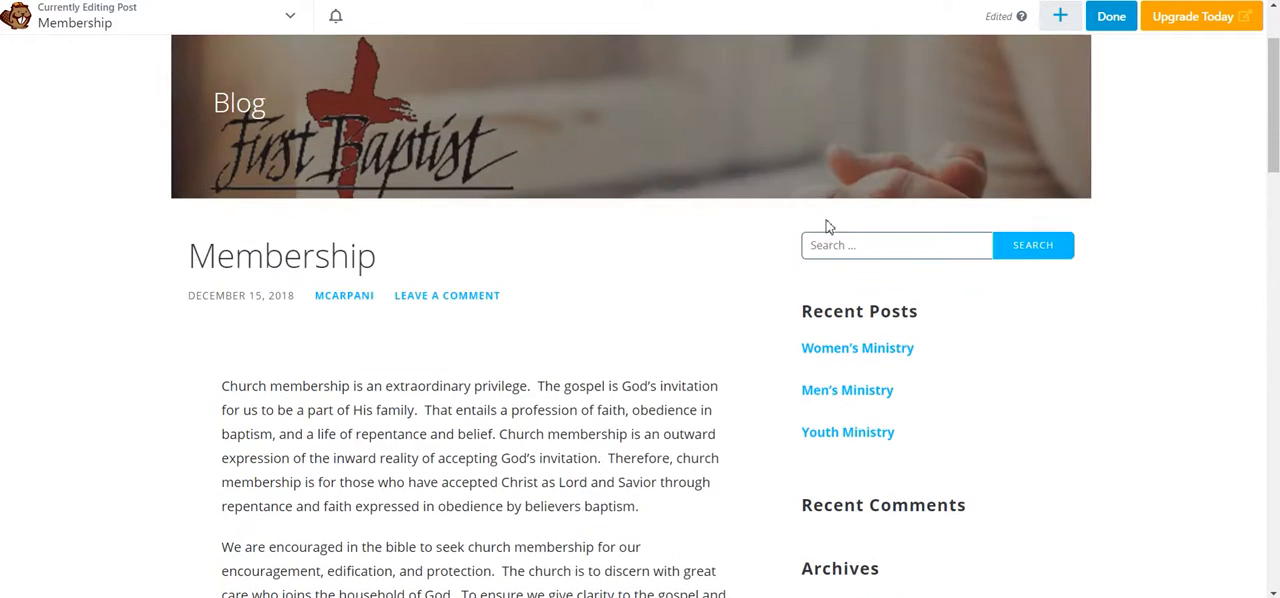
scroll(457, 271, "down", 3)
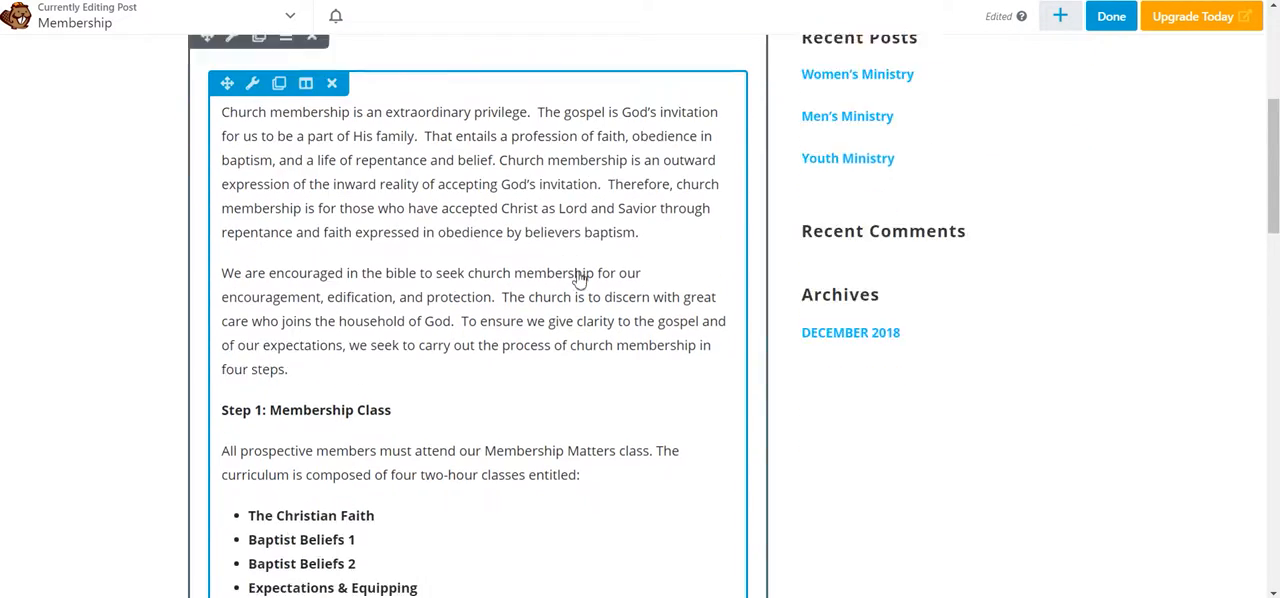
scroll(580, 285, "down", 3)
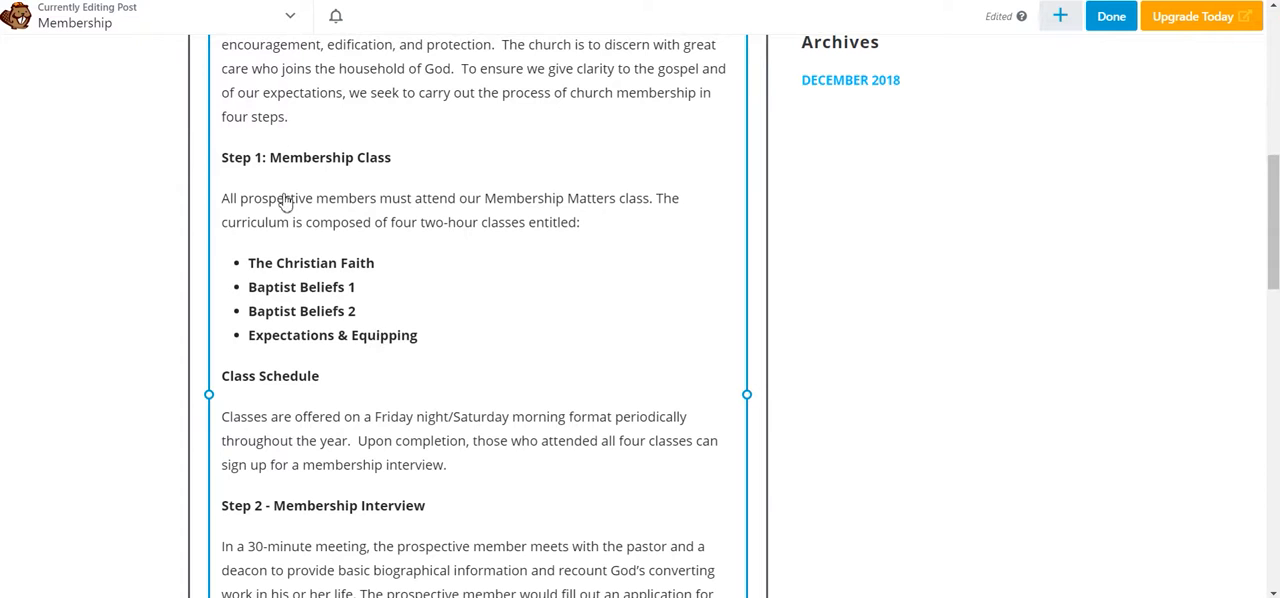
Step: In the first paragraph, bold the sentence "Church membership is an outward expression of the inward reality of accepting God's invitation." and save the text
scroll(310, 330, "up", 3)
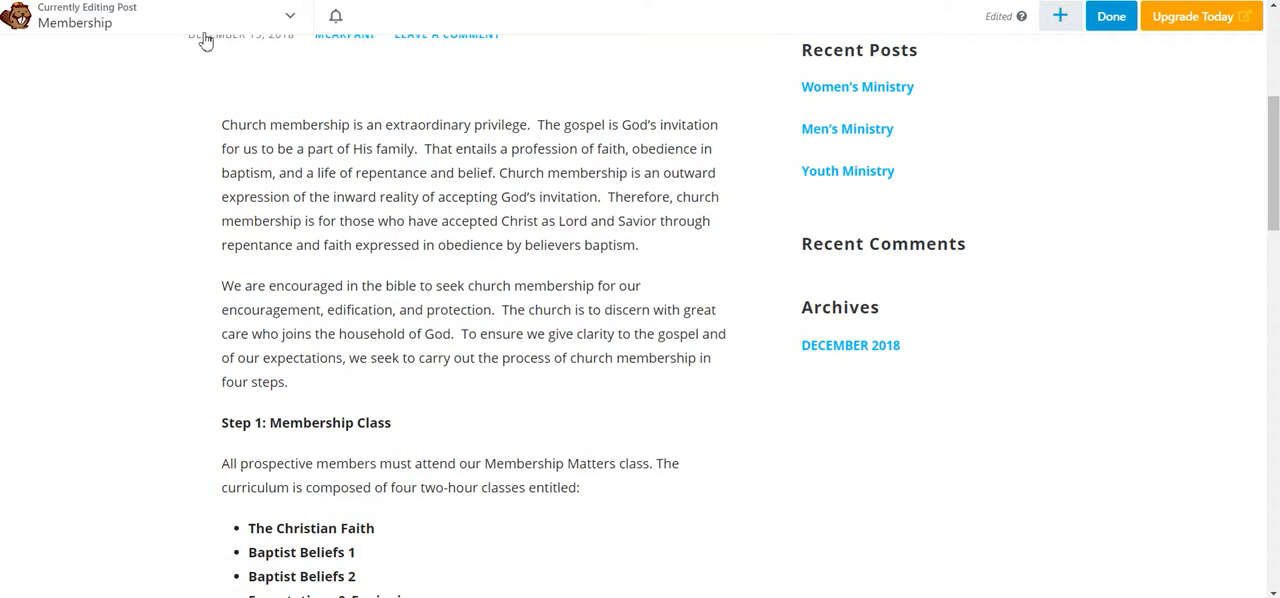
scroll(205, 40, "up", 2)
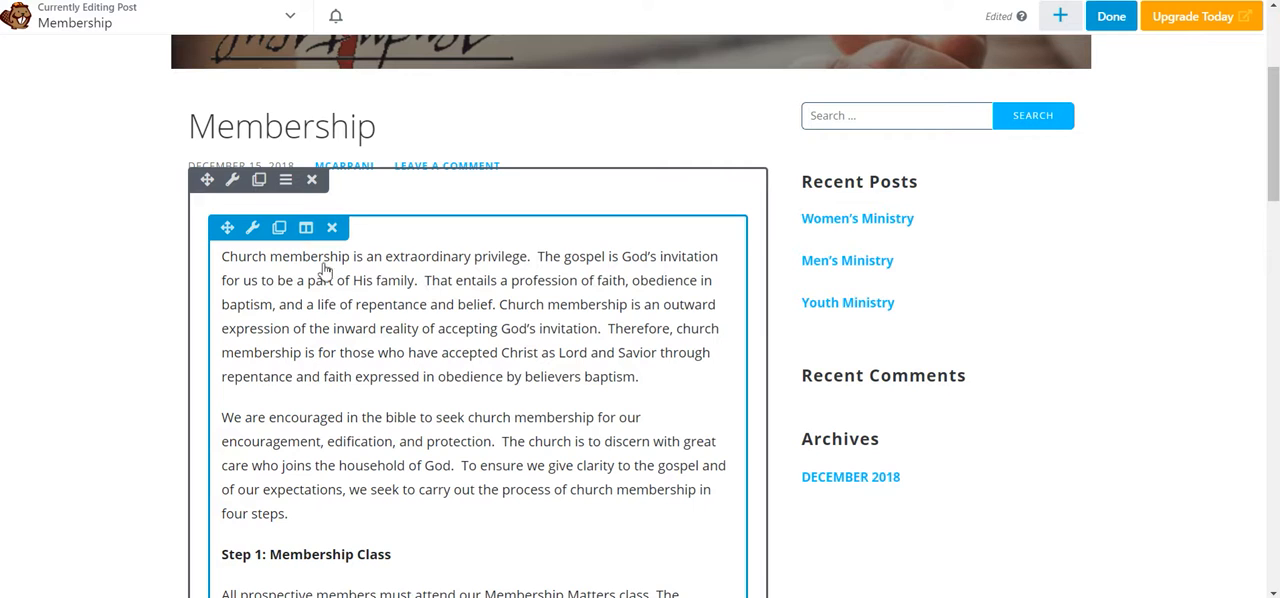
left_click(352, 343)
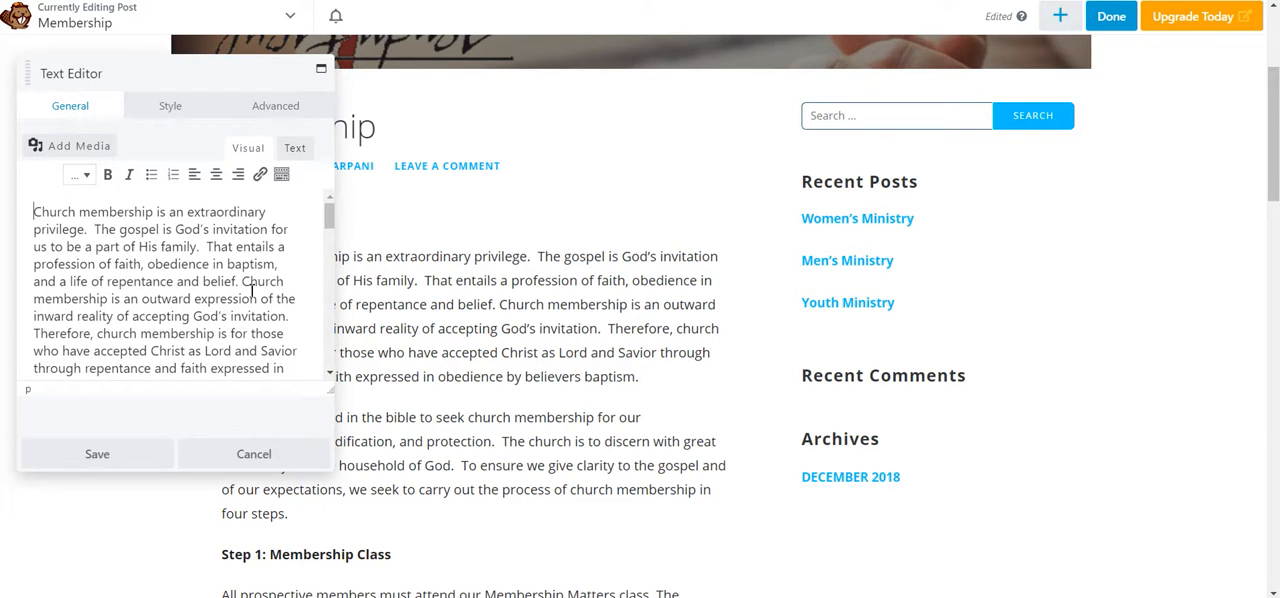
left_click_drag(242, 287, 293, 312)
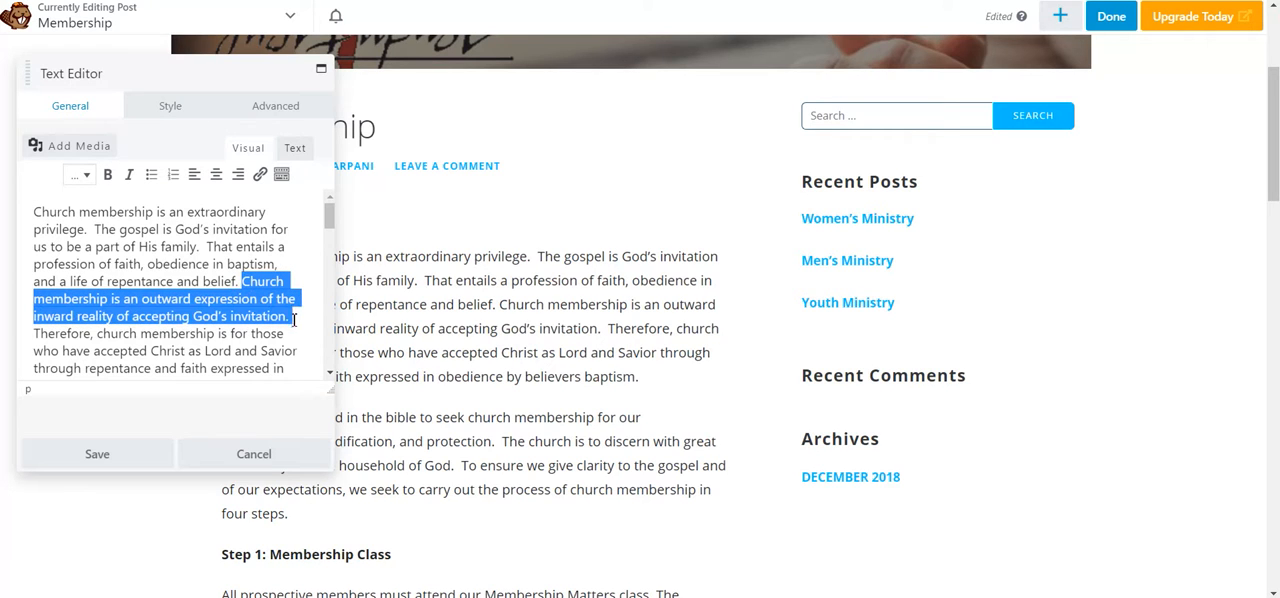
left_click(107, 175)
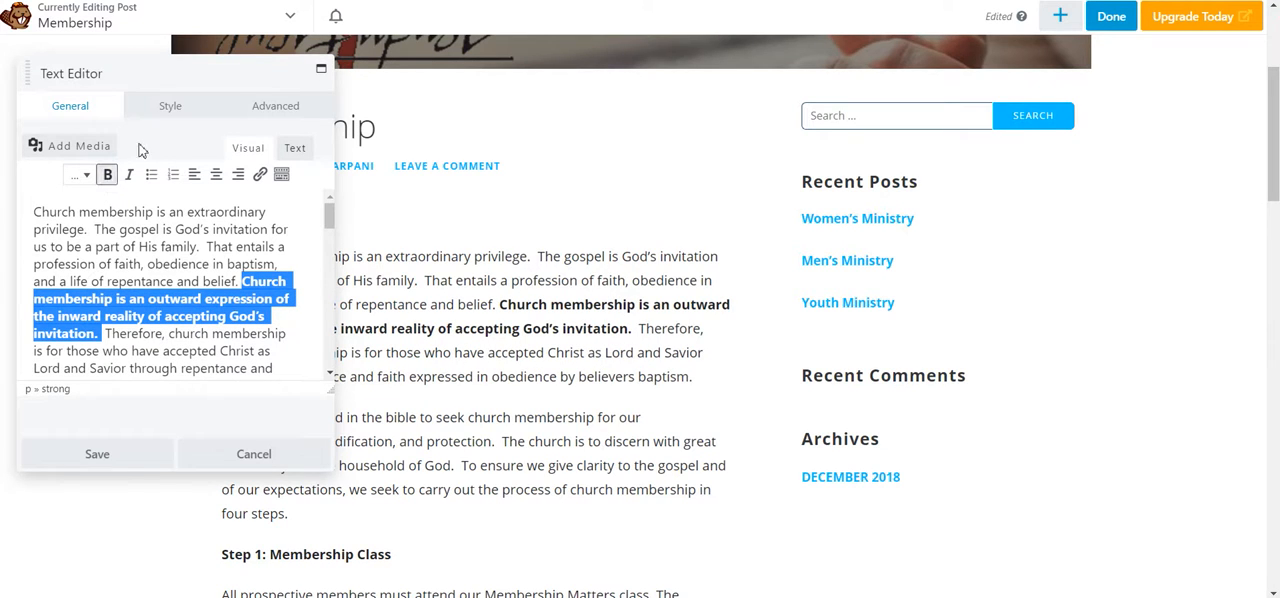
left_click(129, 453)
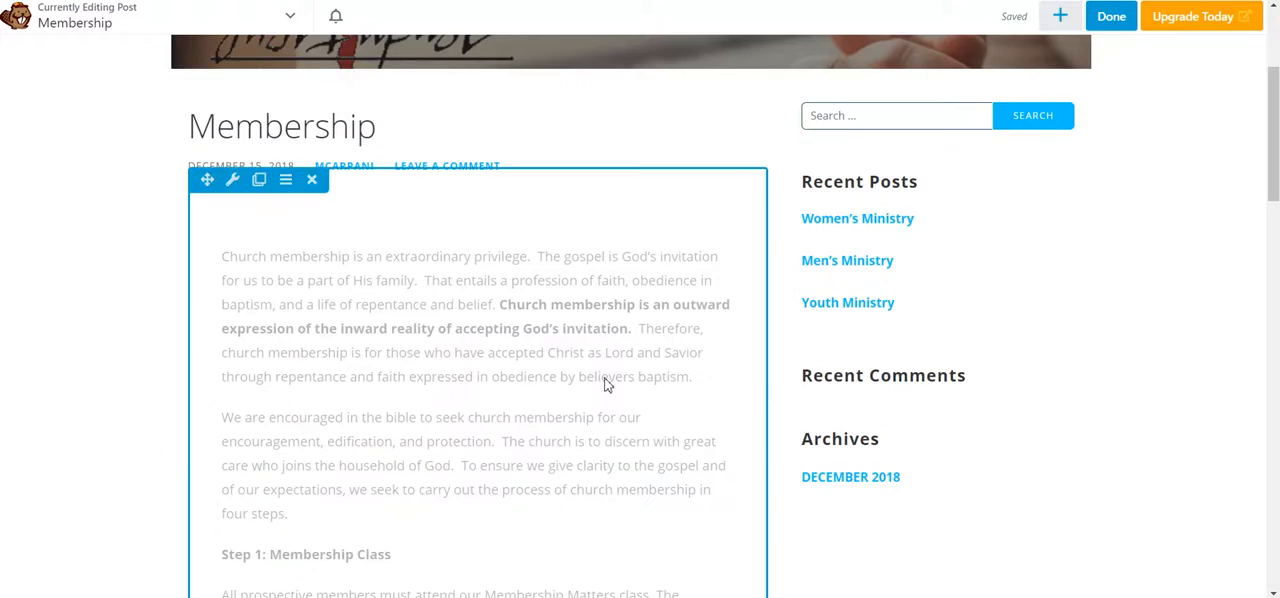
Step: Look over the rest of the edited Membership post, finish editing and publish the bold formatting change
scroll(604, 384, "down", 6)
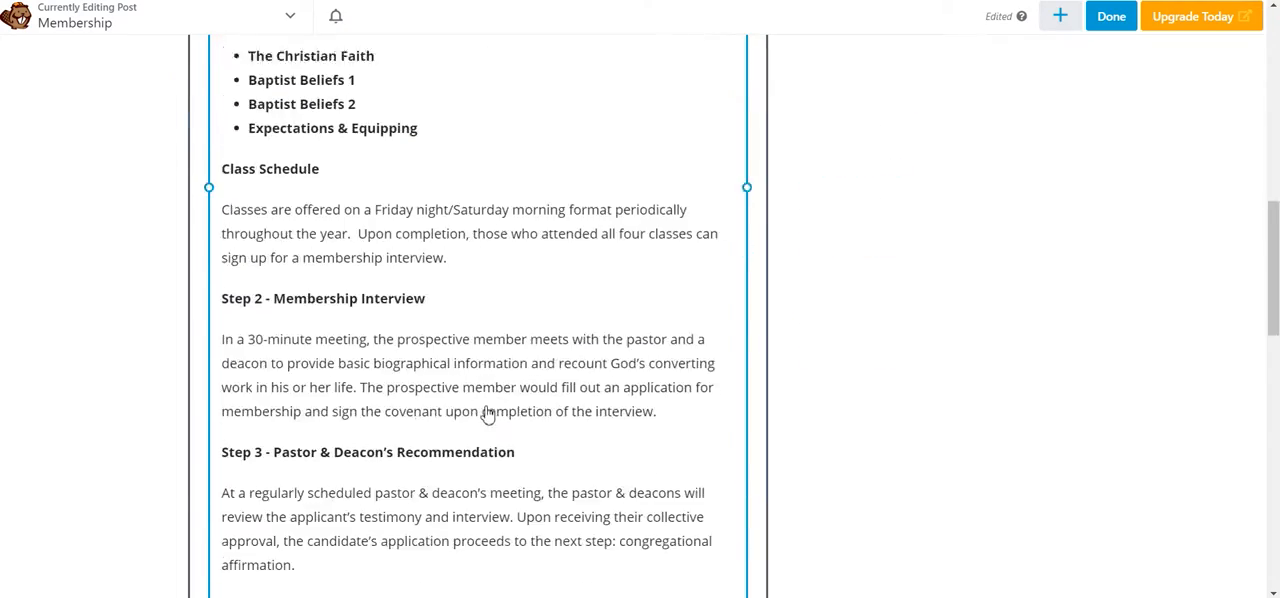
scroll(487, 415, "up", 7)
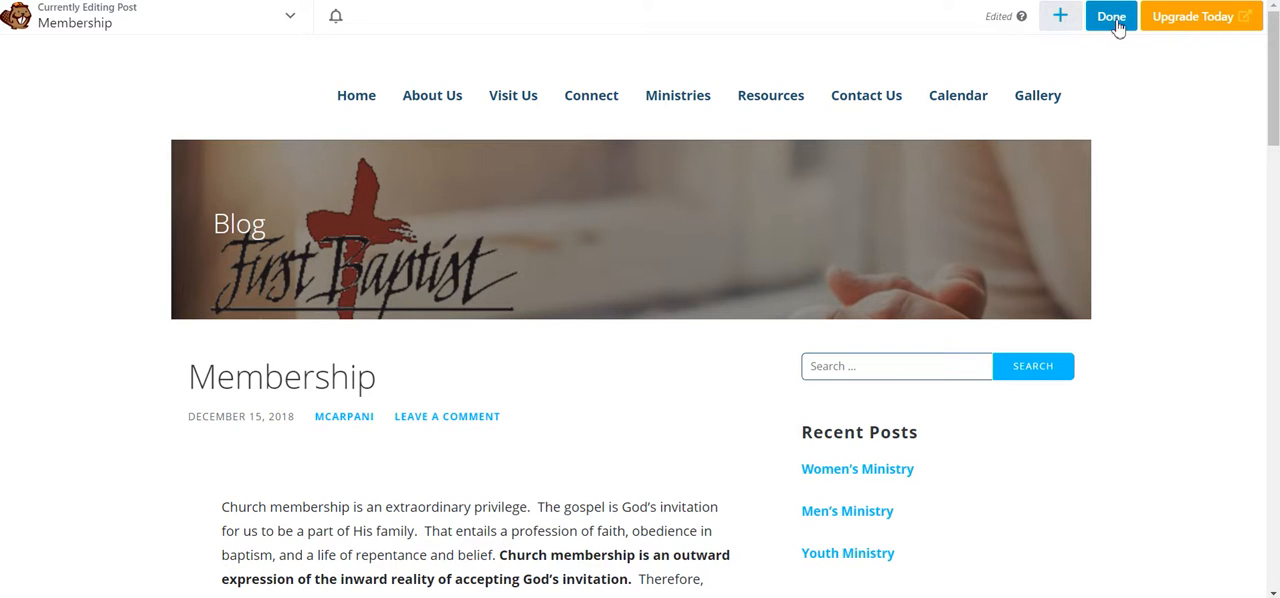
left_click(1112, 17)
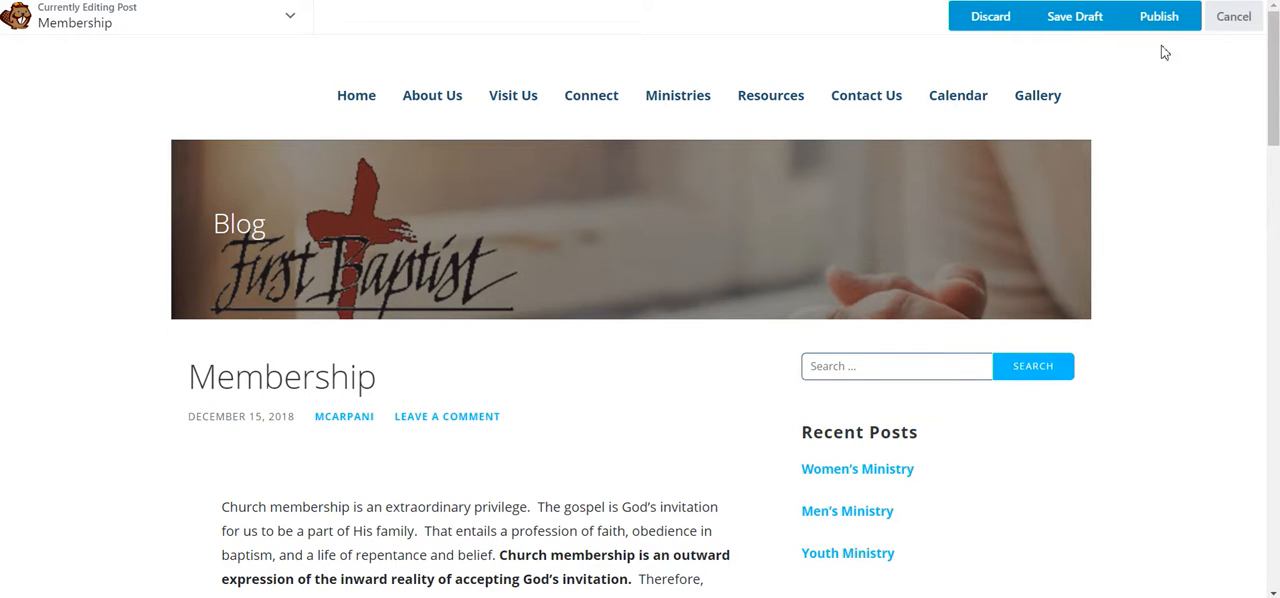
left_click(1160, 20)
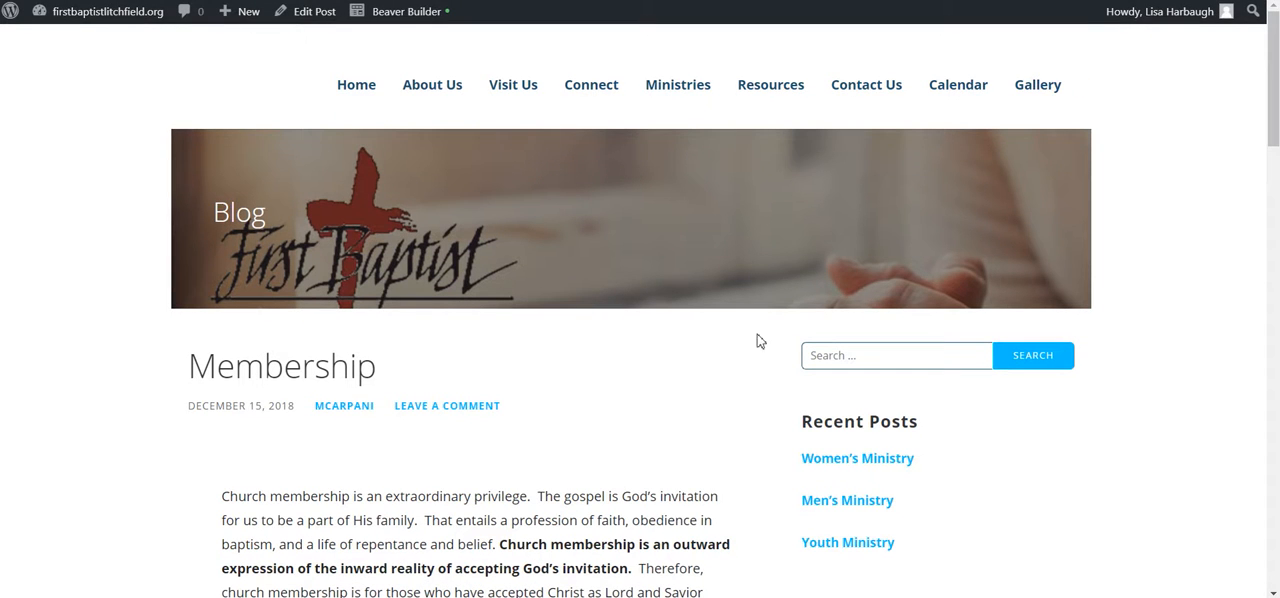
Step: Check the published Membership post's opening paragraphs on the live site
scroll(514, 450, "down", 3)
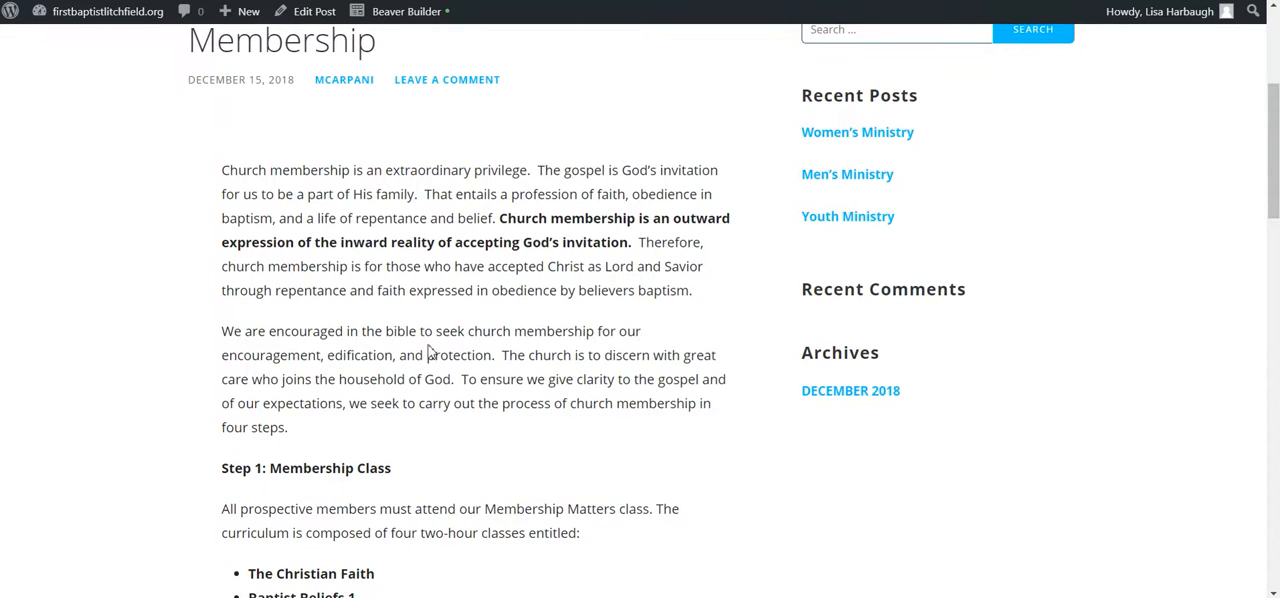
scroll(434, 262, "up", 3)
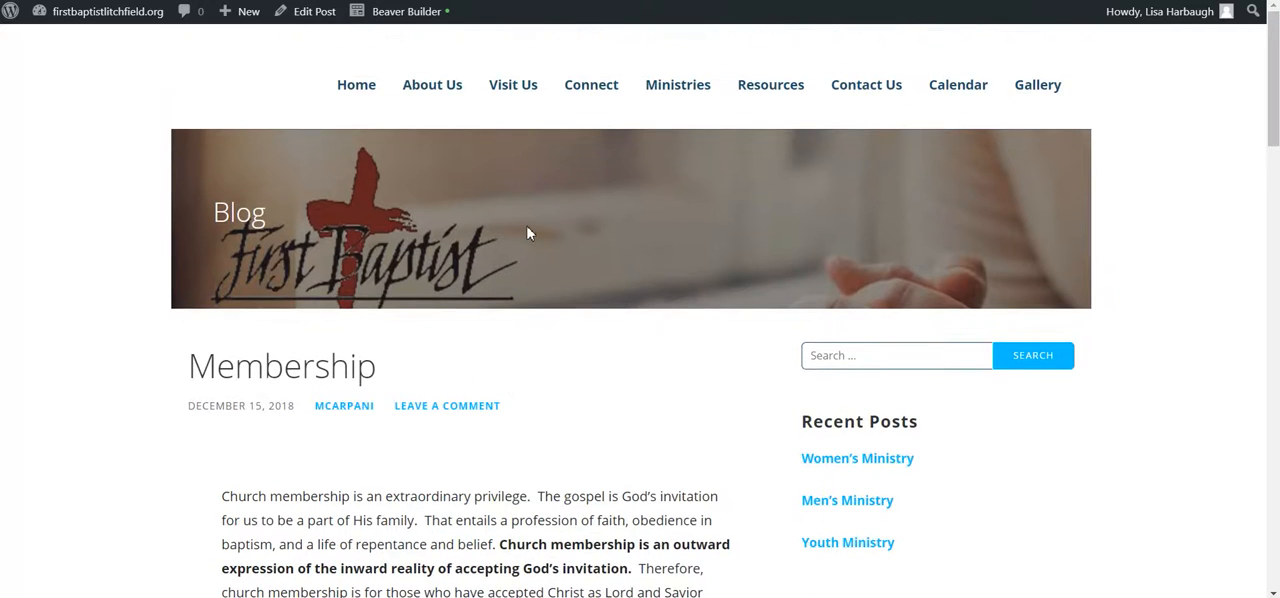
scroll(512, 330, "down", 3)
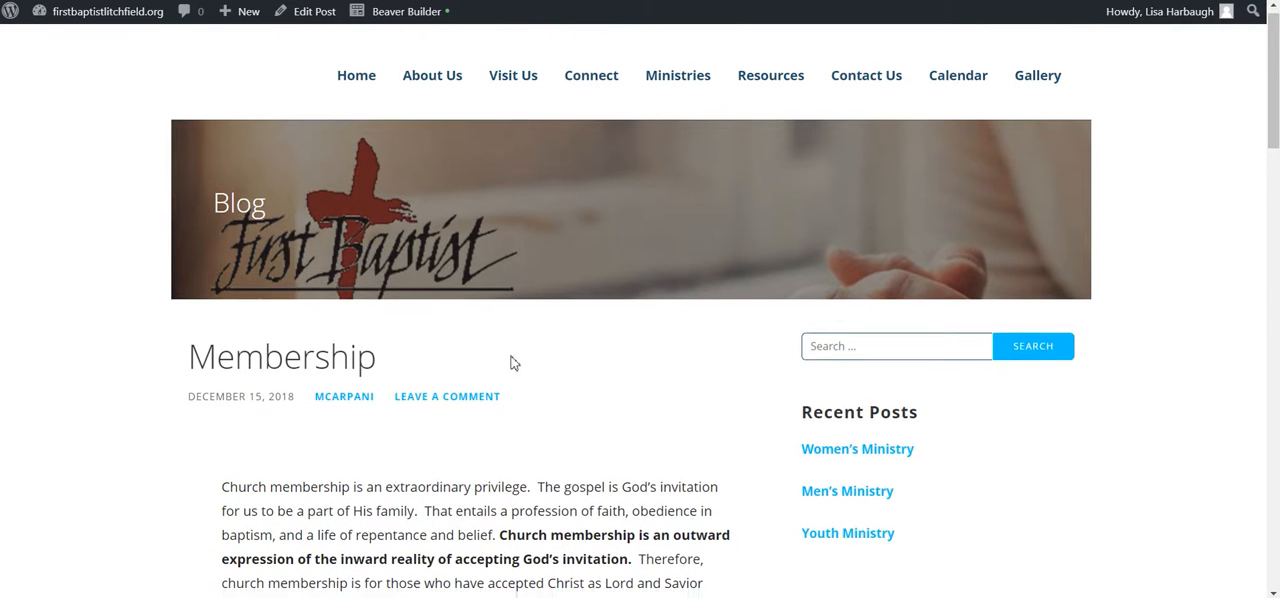
scroll(497, 263, "up", 3)
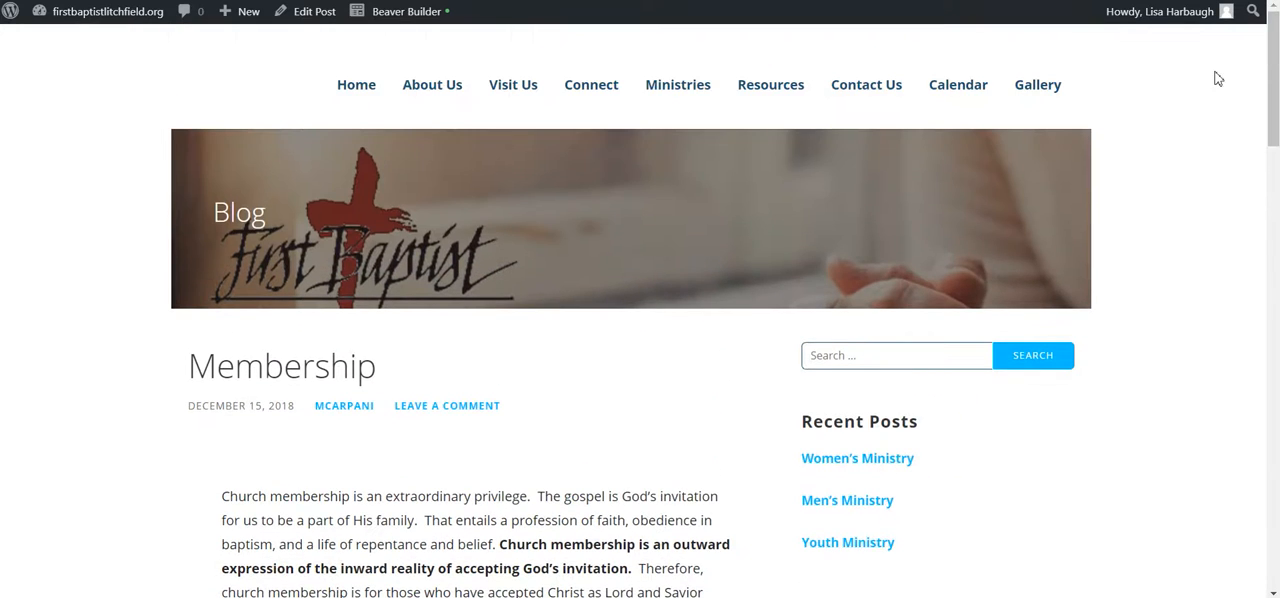
mouse_move(658, 82)
scroll(360, 368, "down", 1)
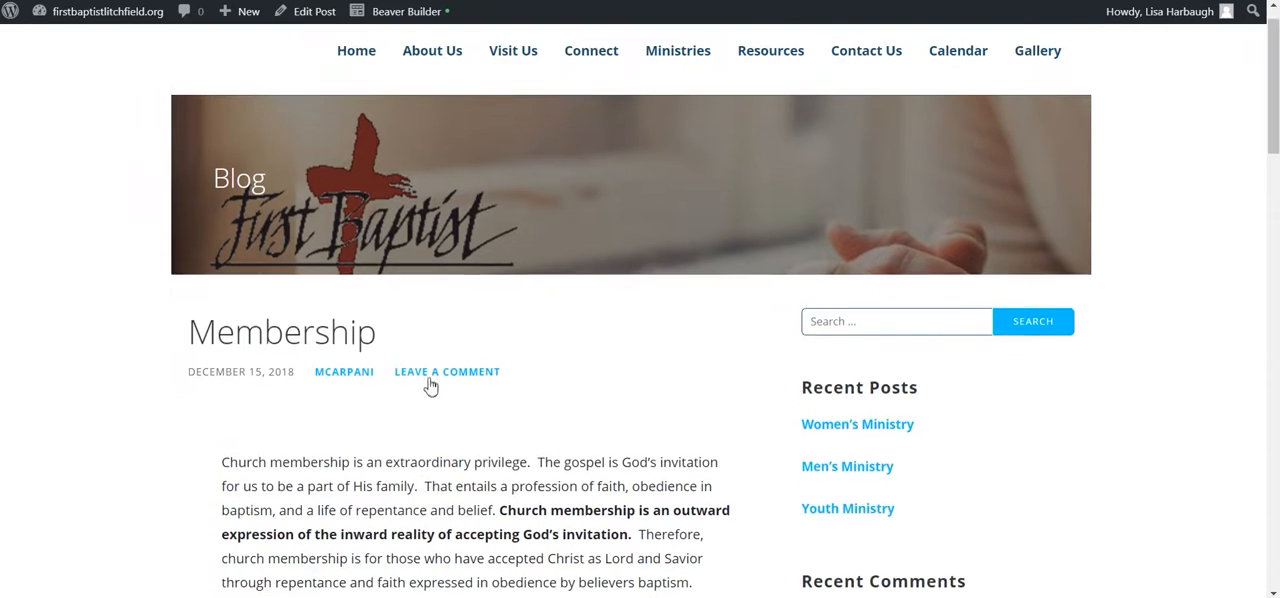
scroll(434, 380, "up", 1)
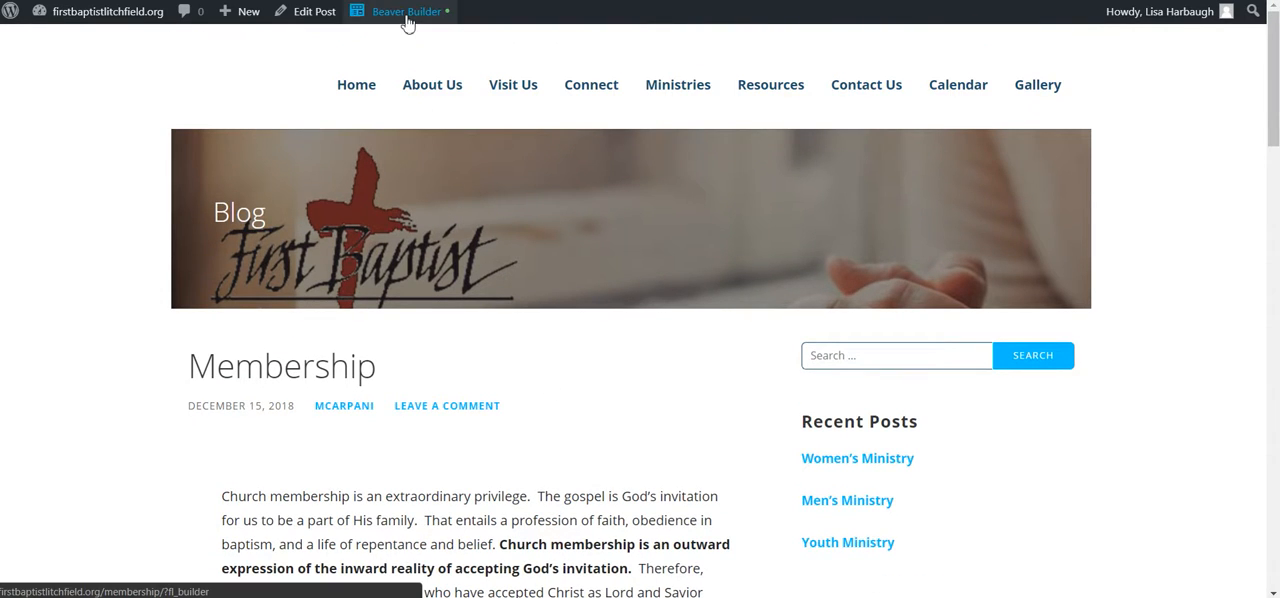
Step: Reopen the Membership post in Beaver Builder, remove the bold from the sentence starting "Church membership is an outward expression", and save the text
left_click(406, 14)
scroll(440, 350, "down", 3)
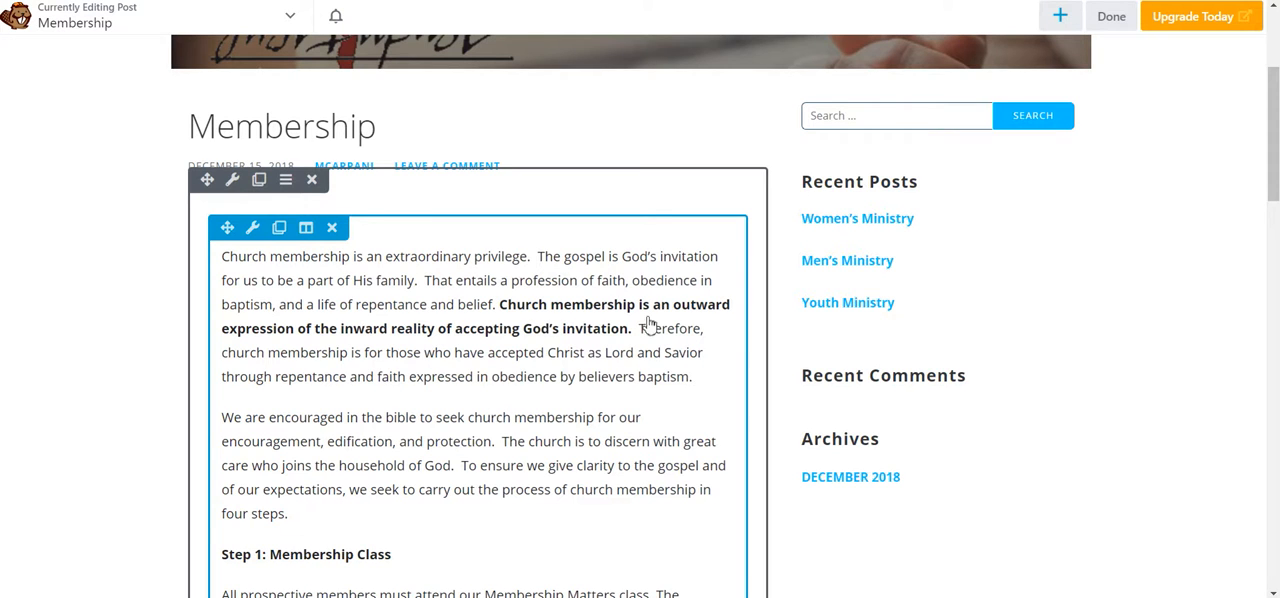
left_click(397, 351)
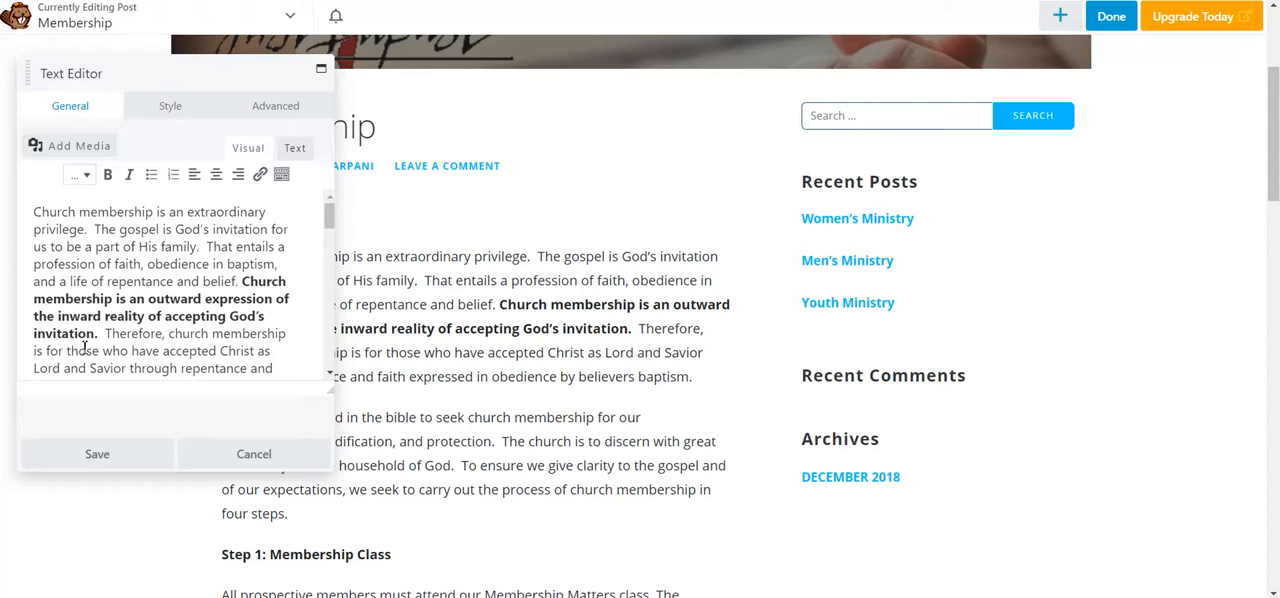
left_click_drag(101, 336, 244, 282)
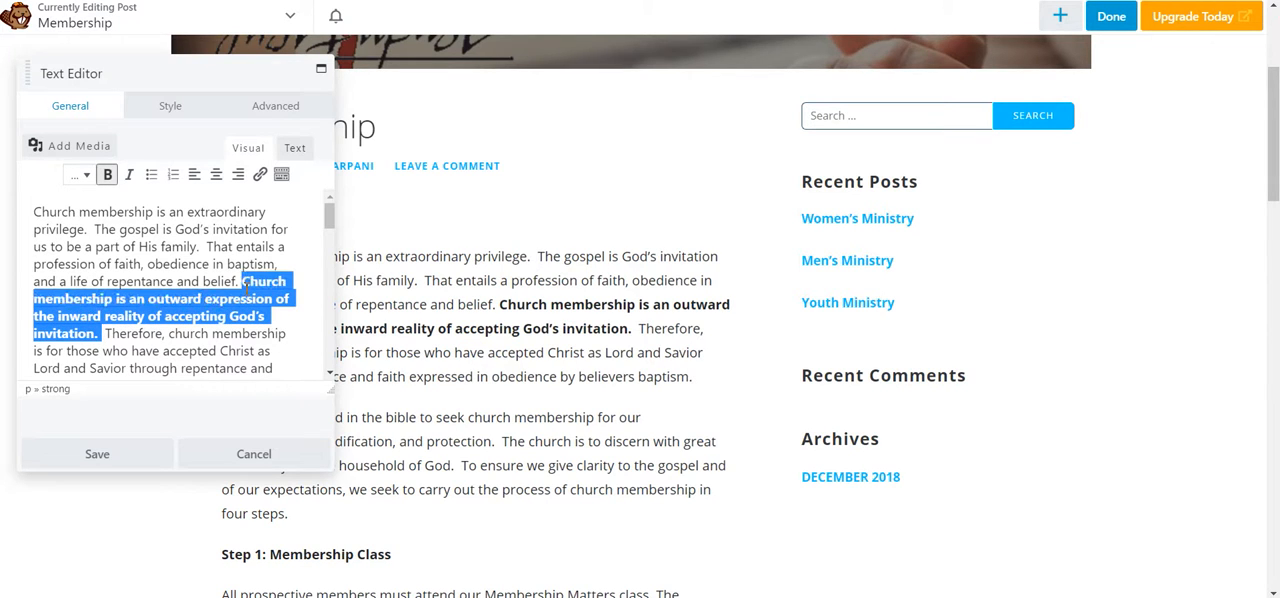
left_click(108, 174)
left_click(50, 456)
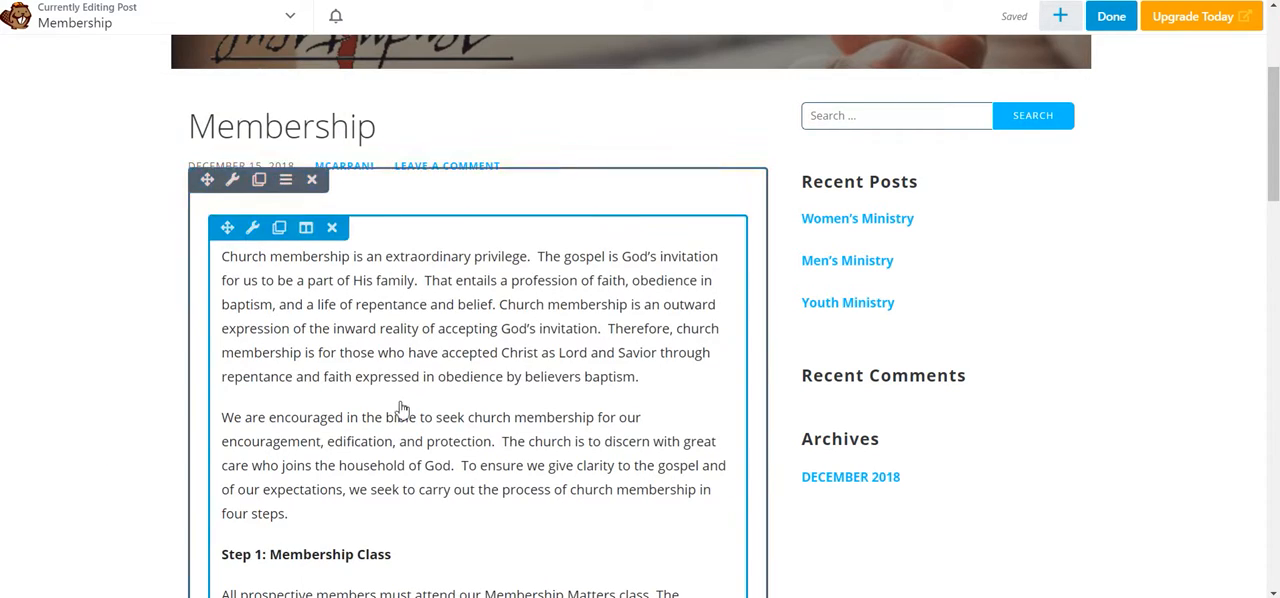
Step: Look through the Membership post down to the comment form and publish it with the bold formatting removed
scroll(403, 409, "down", 5)
scroll(403, 409, "down", 10)
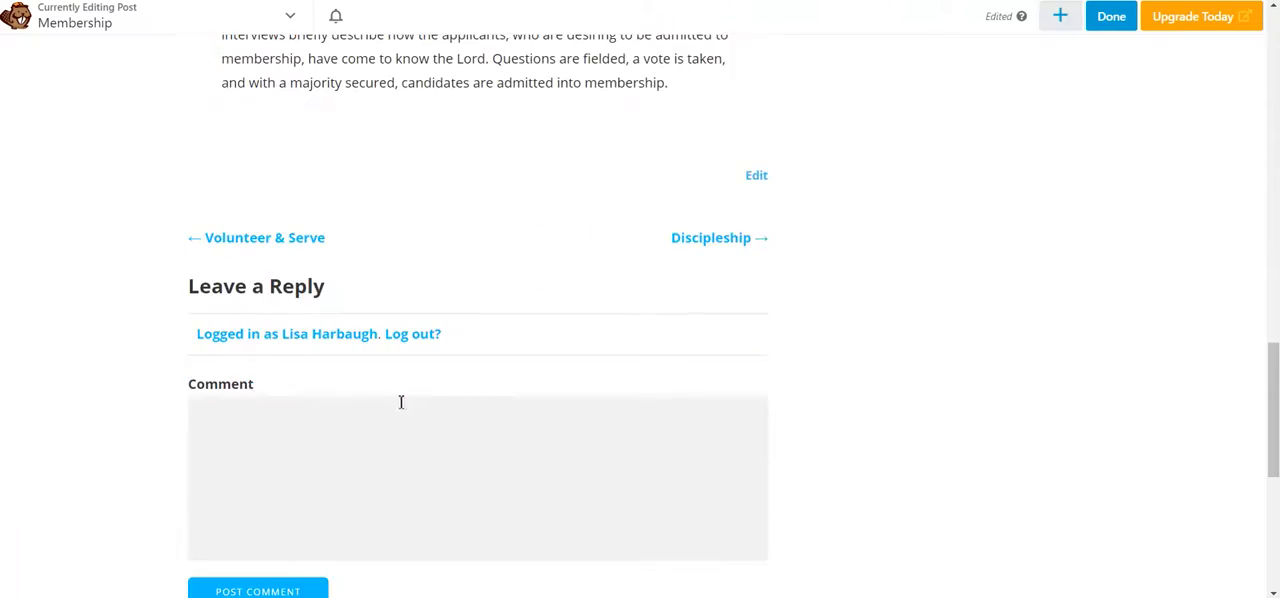
scroll(494, 263, "up", 15)
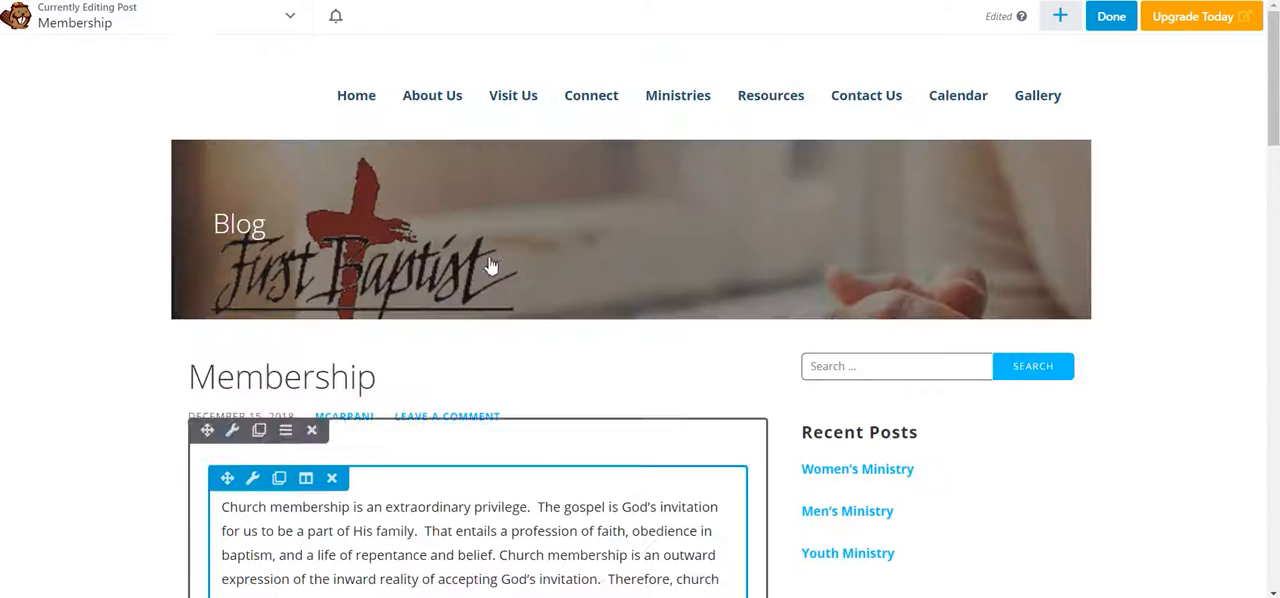
left_click(1113, 18)
left_click(1158, 18)
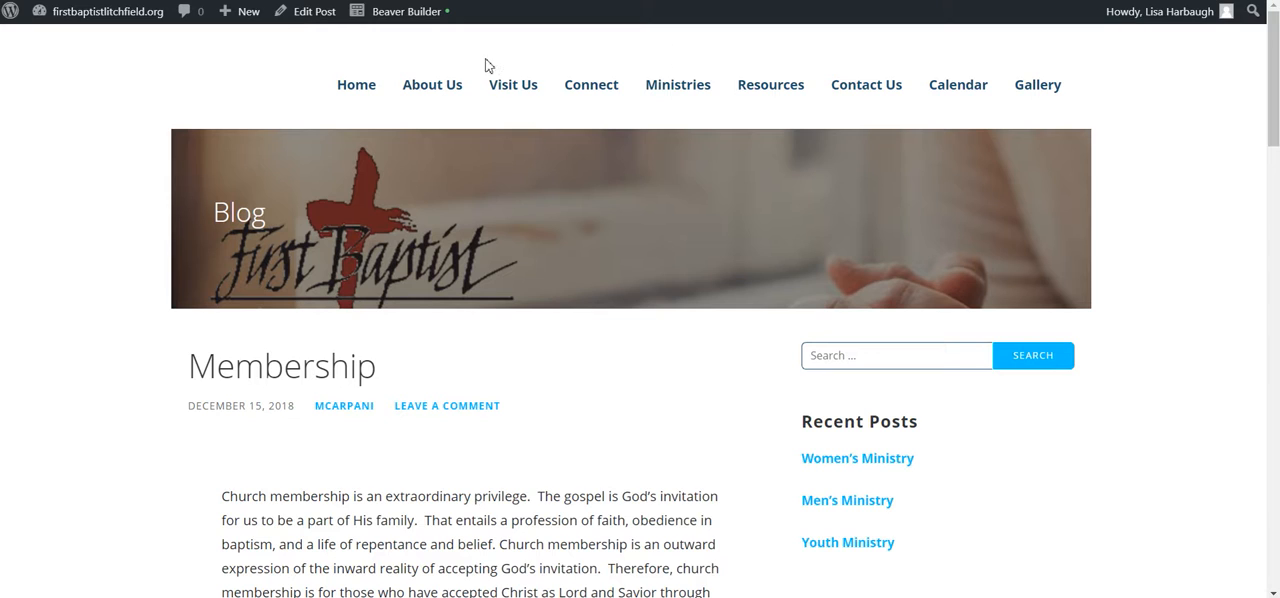
Step: Open the About Us page on the live site and examine it from the vision section to the staff listings
left_click(428, 92)
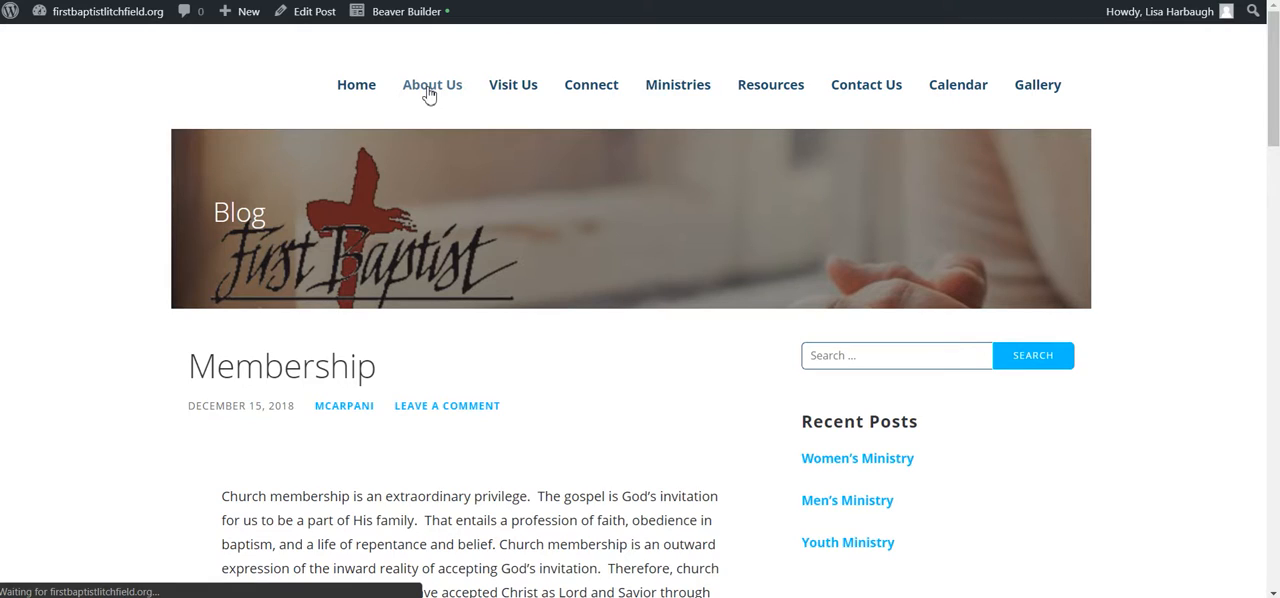
scroll(800, 400, "down", 4)
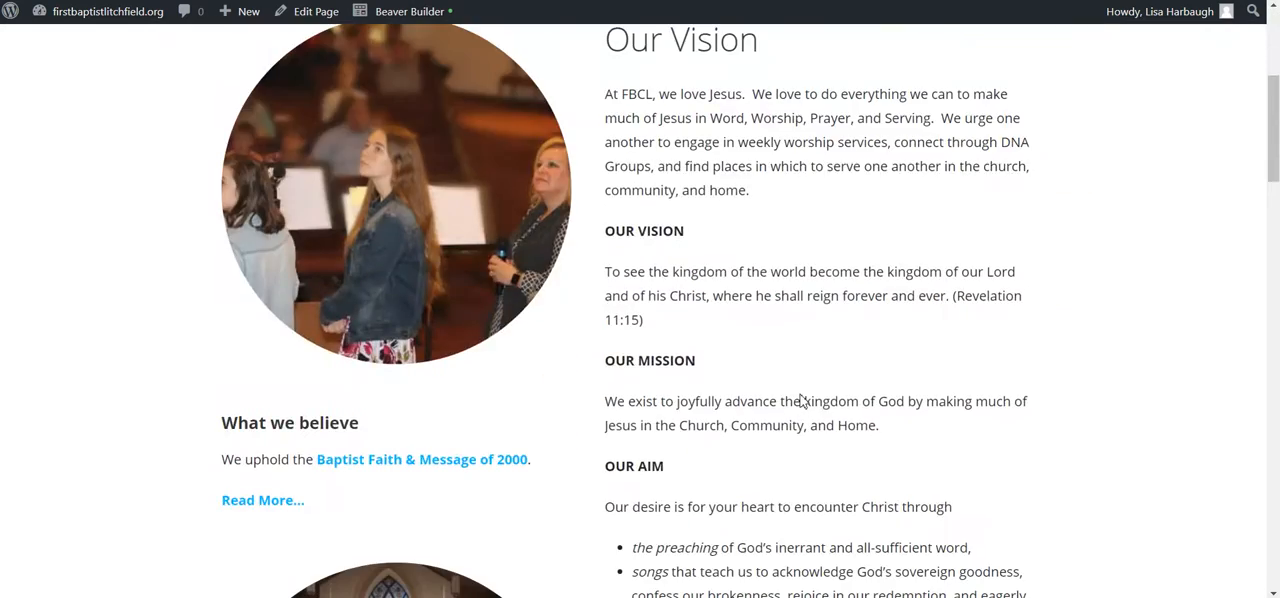
scroll(800, 400, "down", 15)
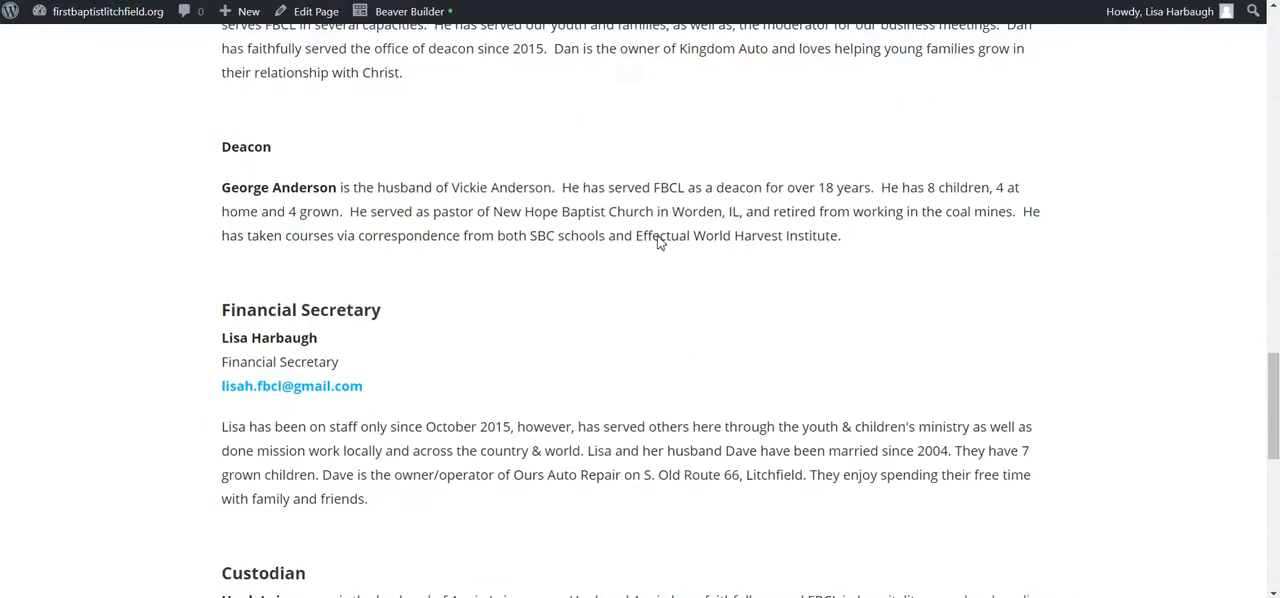
scroll(658, 243, "down", 3)
scroll(658, 243, "up", 20)
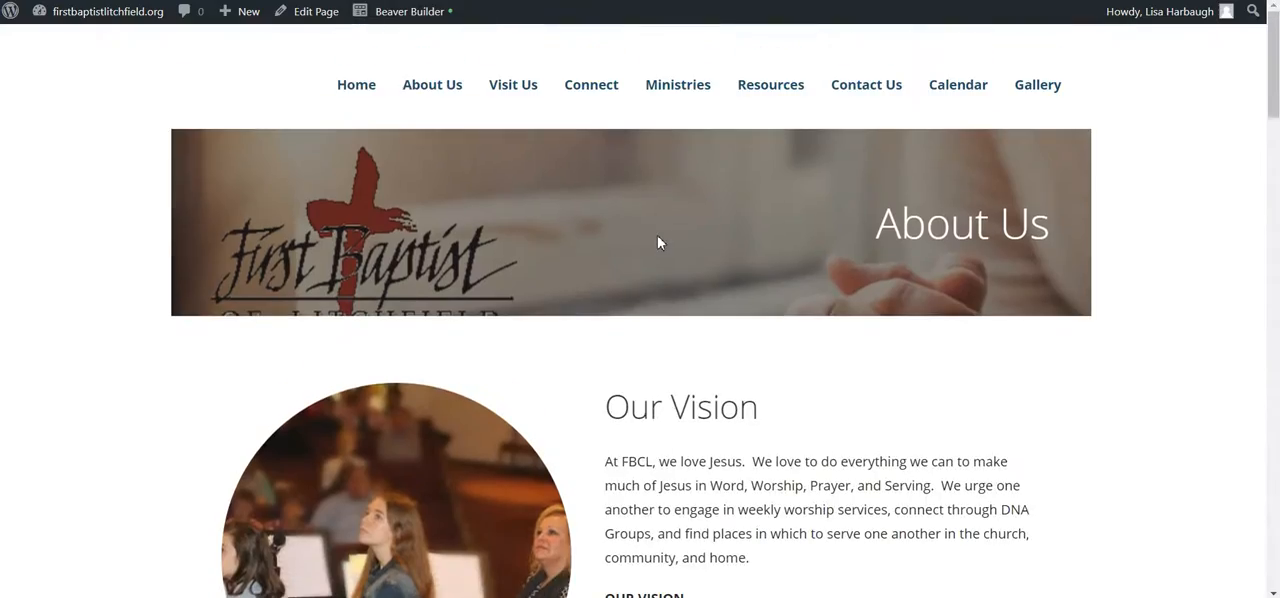
scroll(658, 243, "down", 20)
scroll(658, 243, "up", 6)
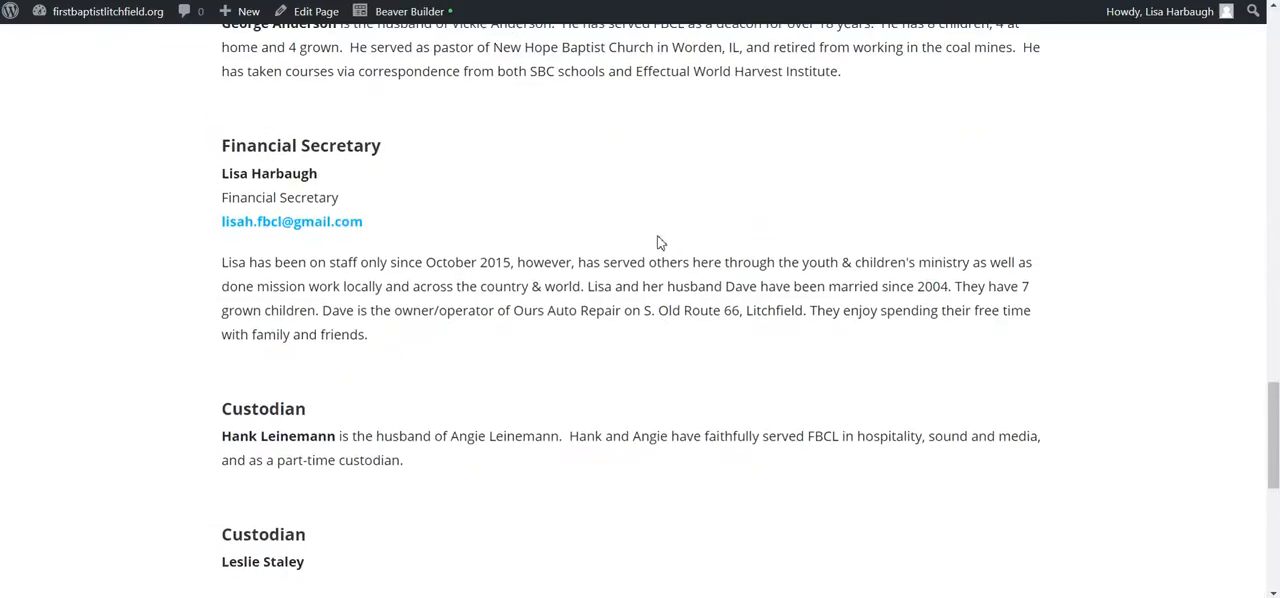
scroll(420, 511, "down", 2)
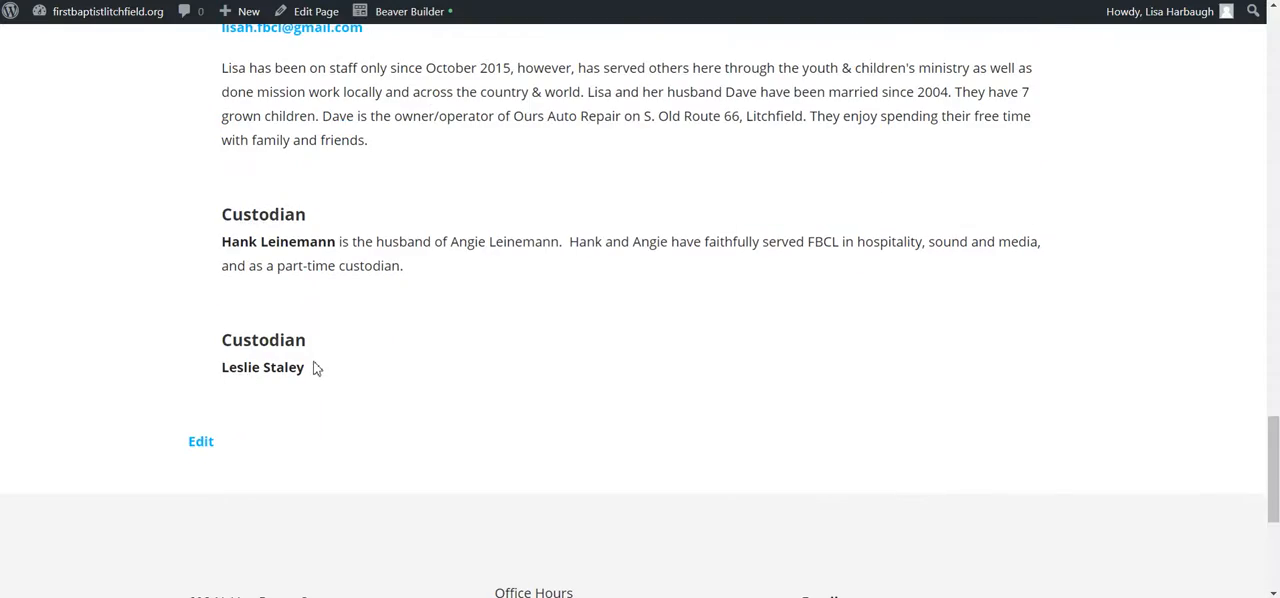
scroll(314, 368, "up", 15)
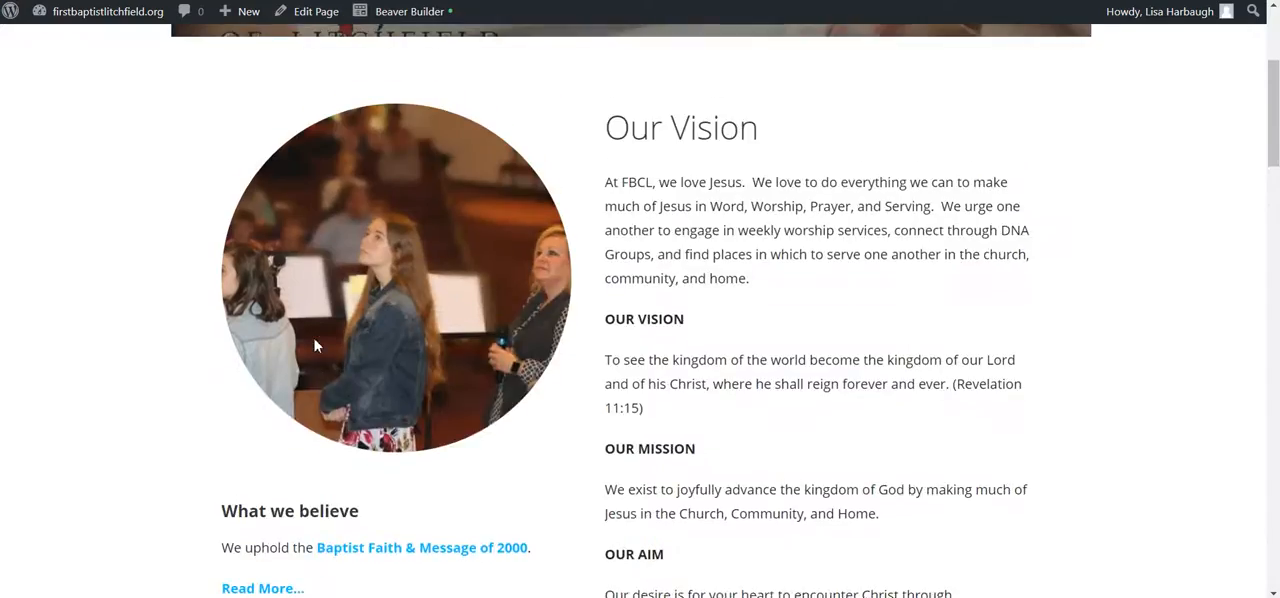
scroll(314, 345, "up", 2)
scroll(511, 292, "up", 1)
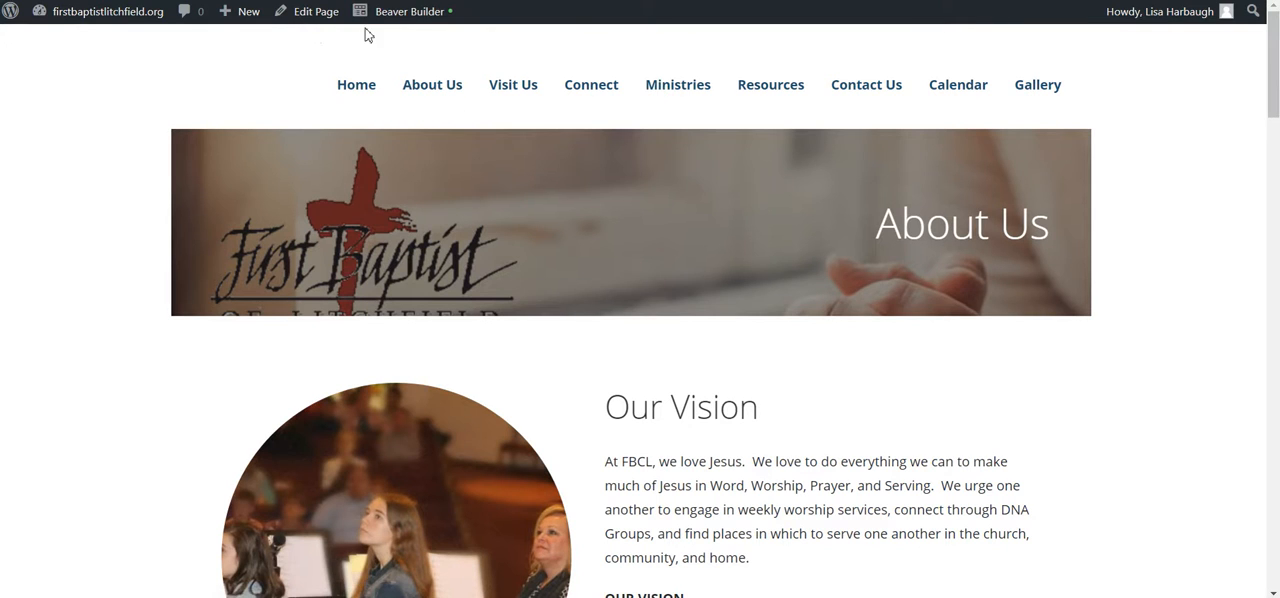
Step: Open the About Us page in Beaver Builder and look over its photo and Our Vision text modules
left_click(412, 16)
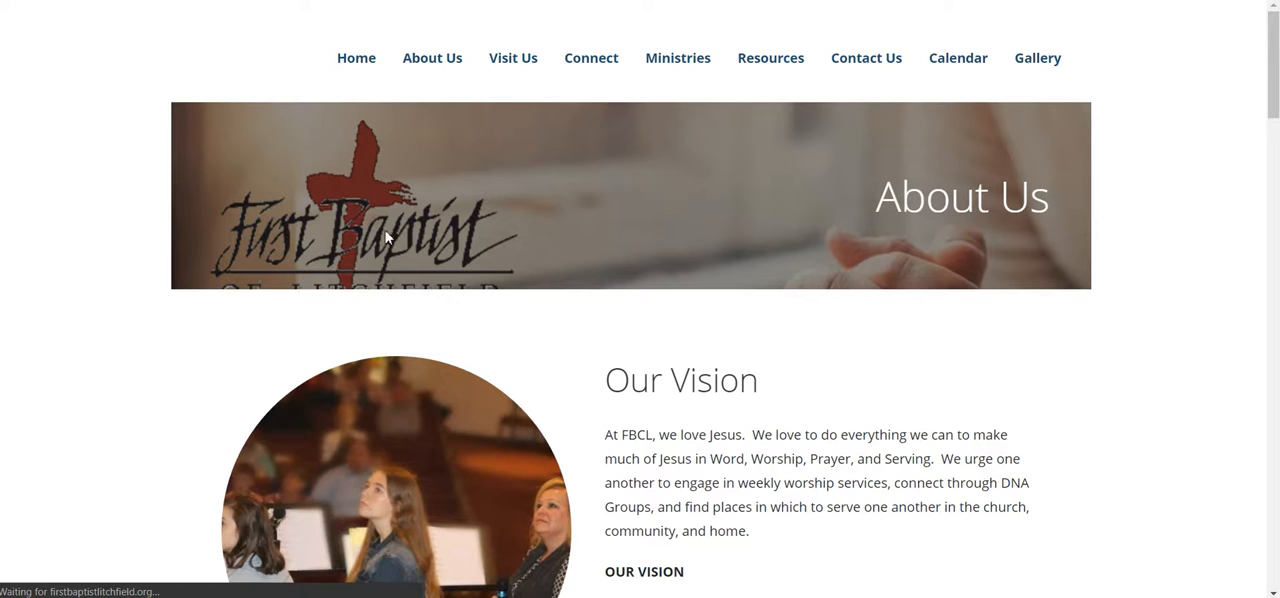
scroll(500, 415, "down", 5)
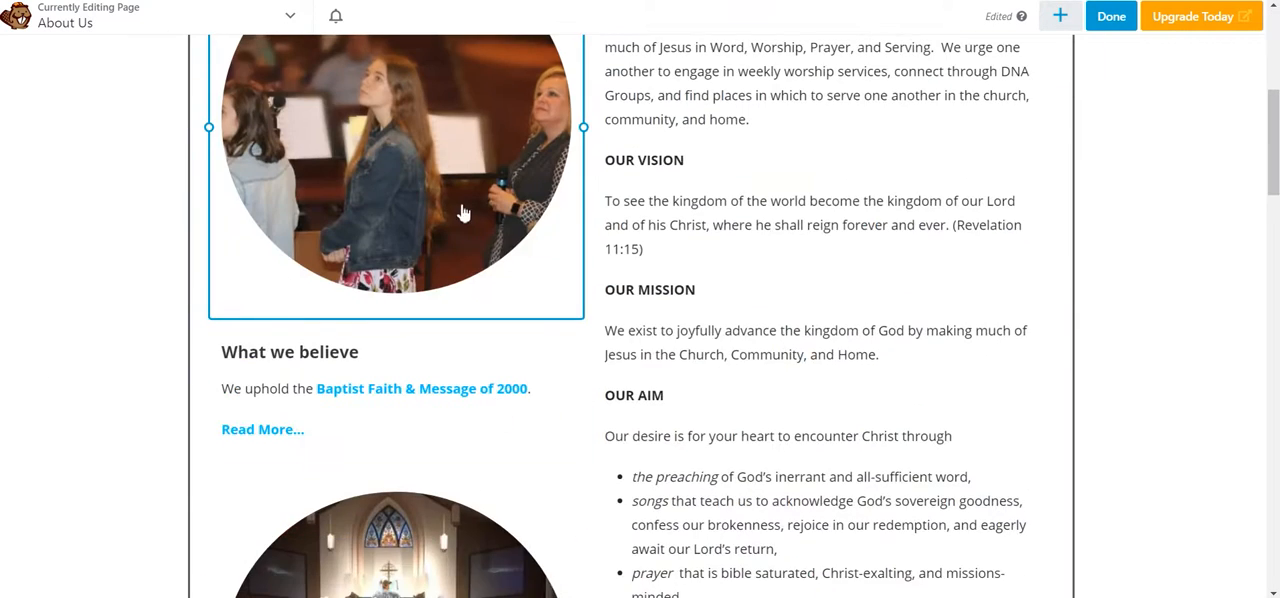
scroll(463, 213, "up", 3)
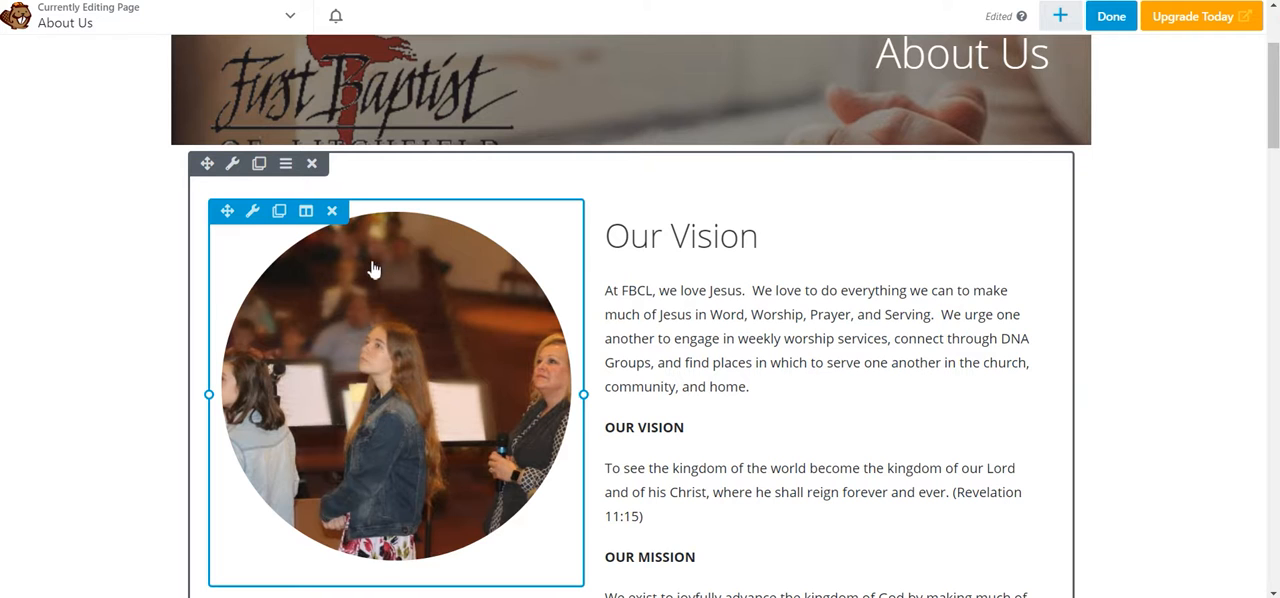
scroll(816, 333, "down", 2)
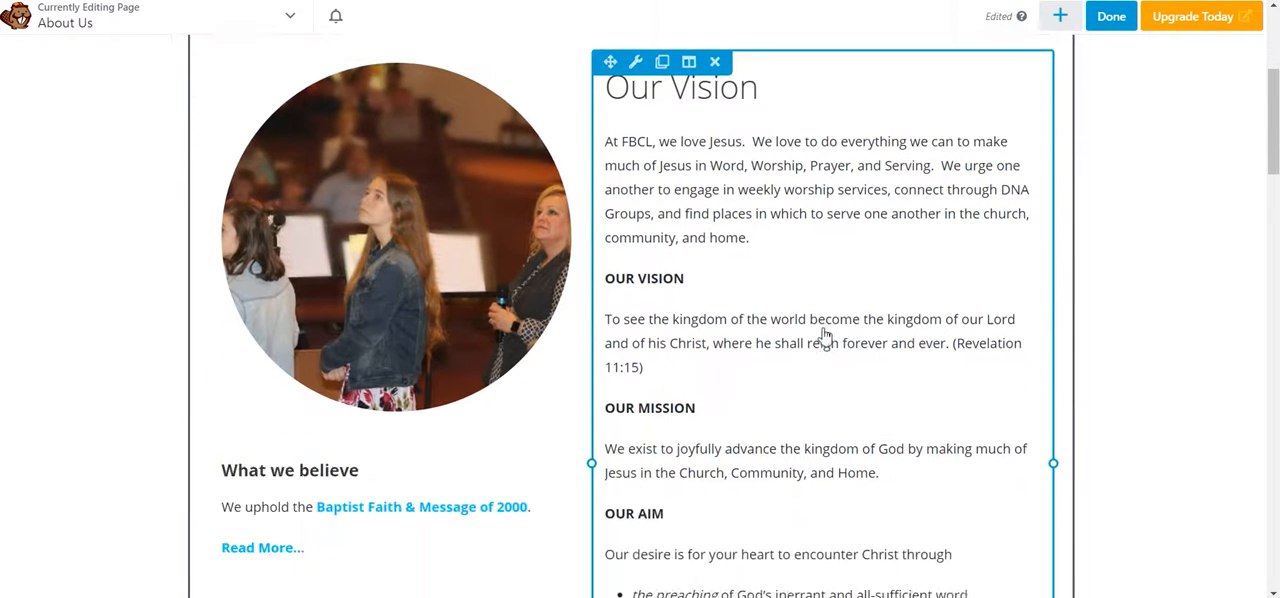
Step: Open the "What we believe" text module for a look and close it without changes
scroll(820, 340, "down", 1)
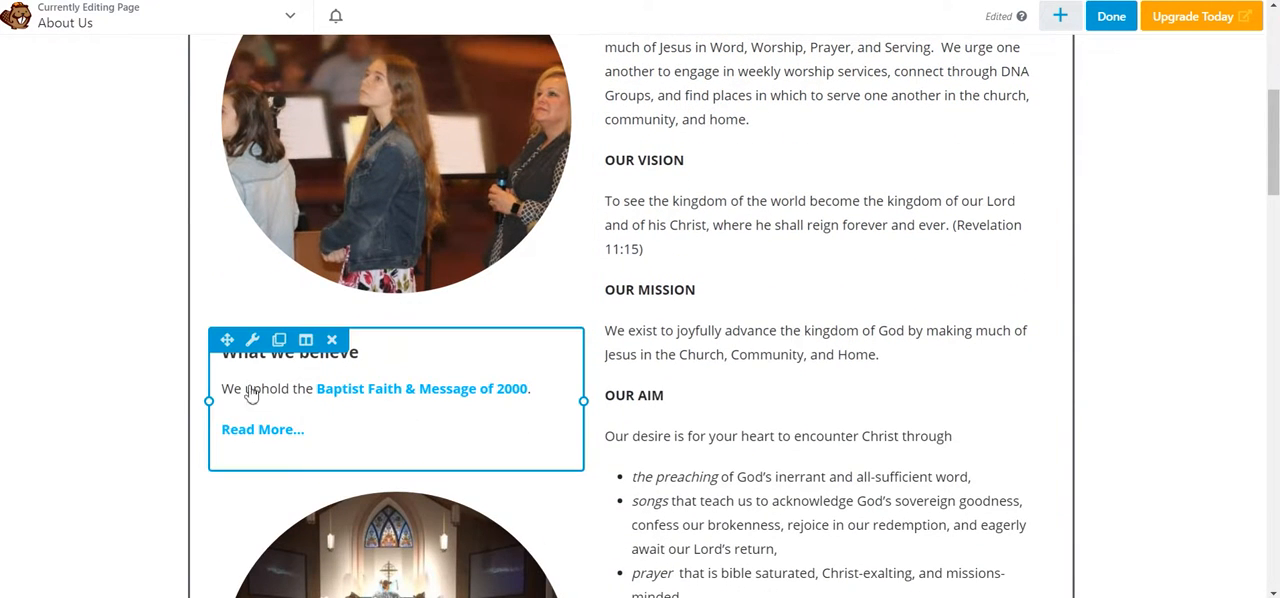
left_click(407, 429)
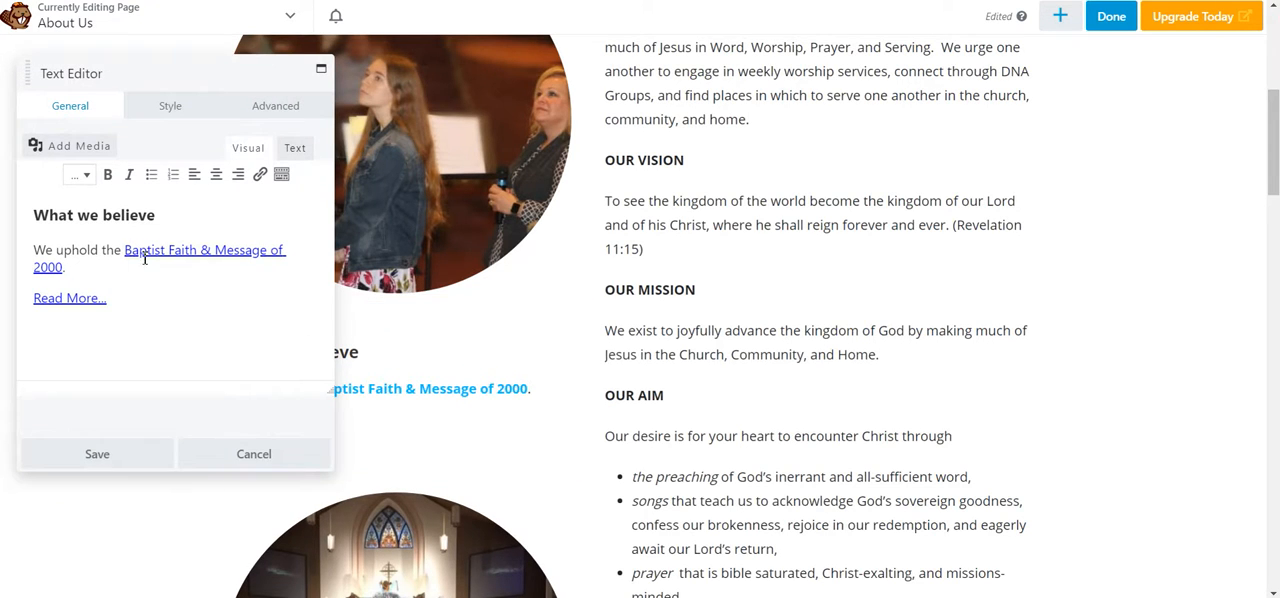
left_click(265, 454)
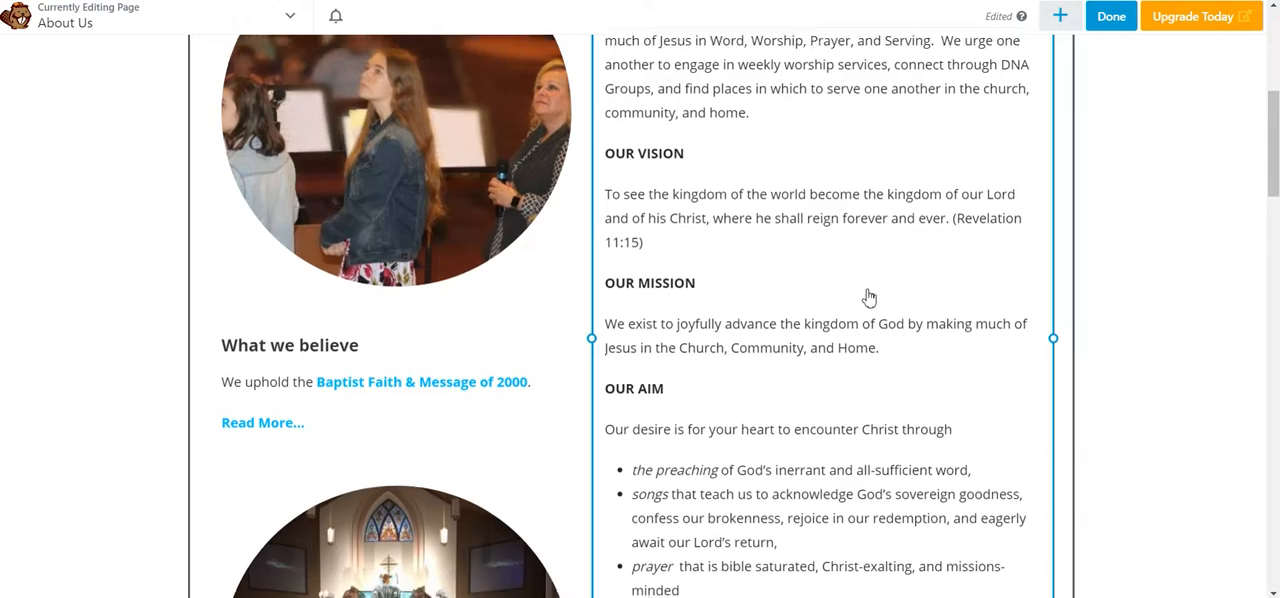
Step: Open the last Custodian text module at the end of the staff section and place the cursor after the custodian's name
scroll(869, 292, "down", 2)
scroll(869, 296, "down", 5)
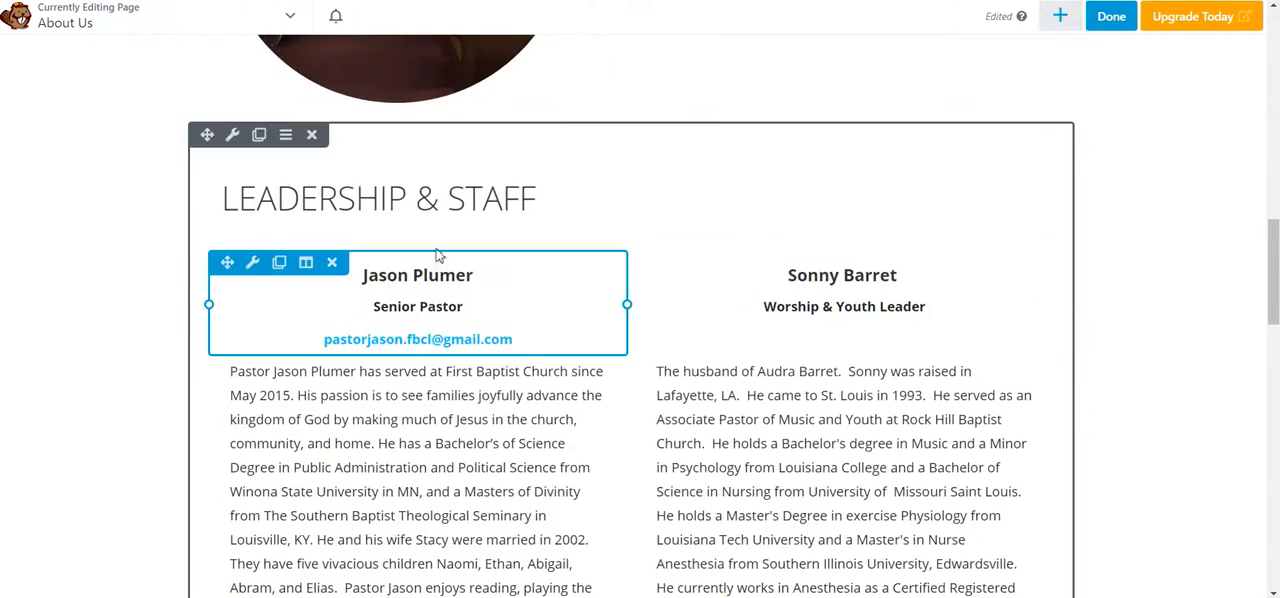
scroll(477, 307, "down", 15)
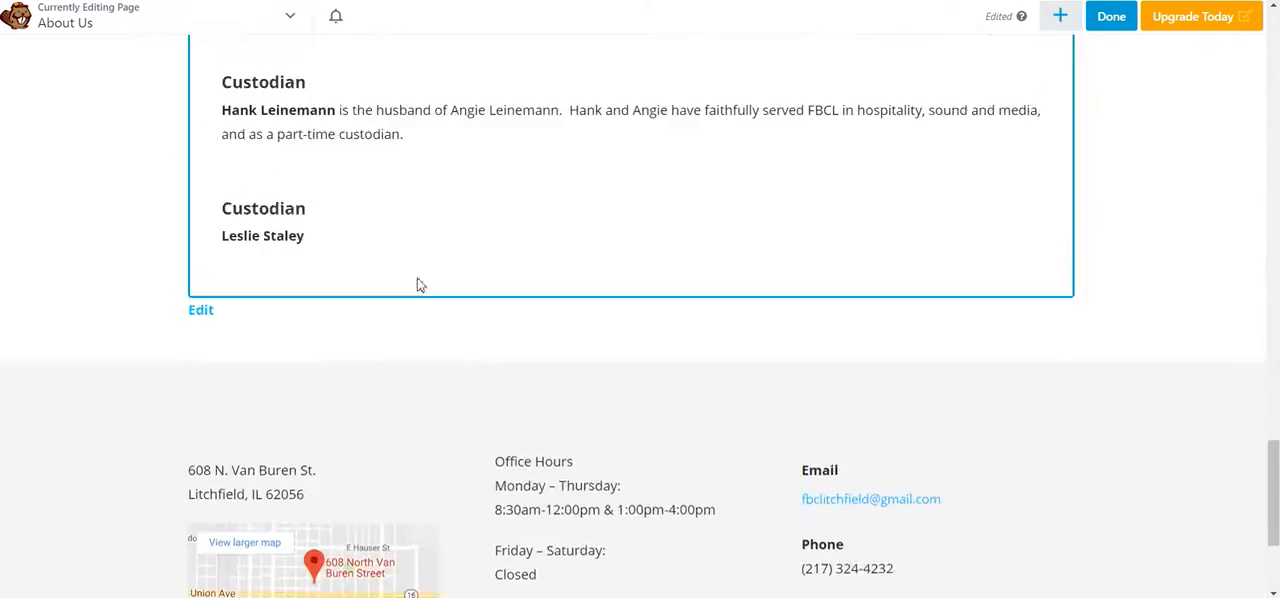
scroll(420, 286, "up", 1)
left_click(400, 332)
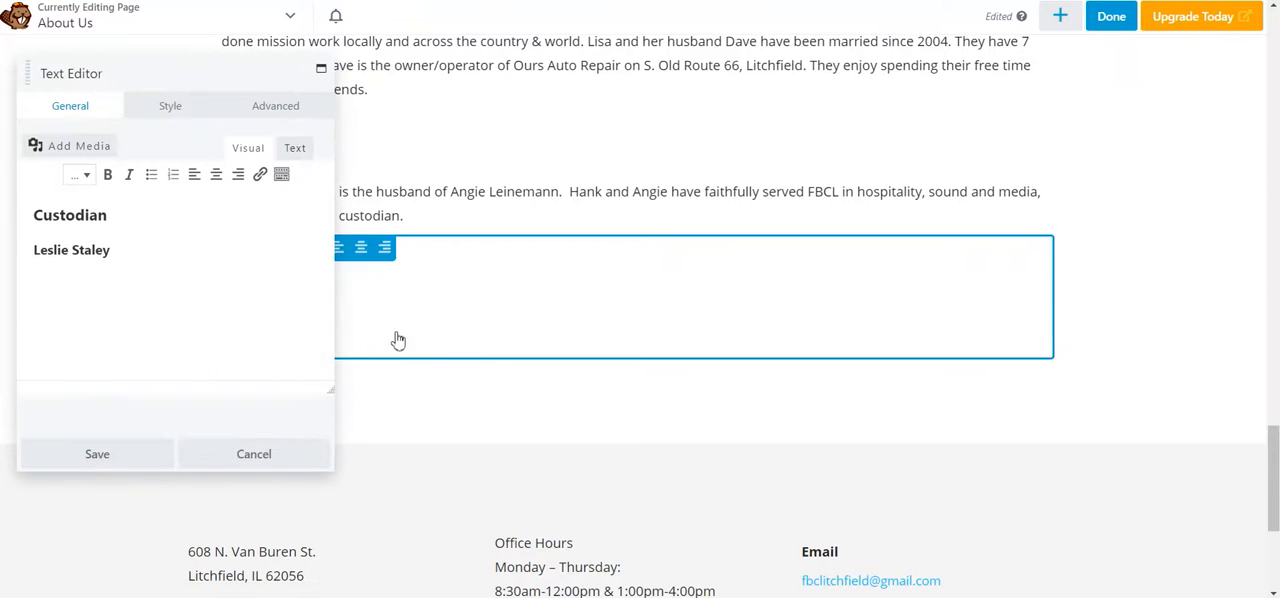
key("Return")
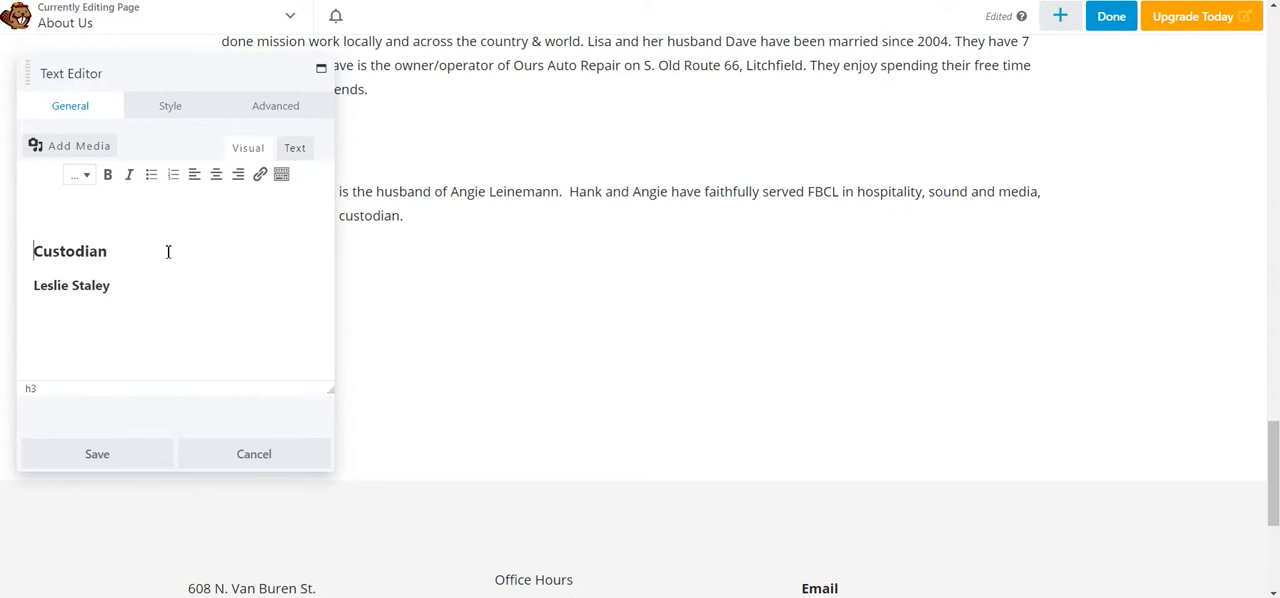
key("BackSpace")
left_click(168, 251)
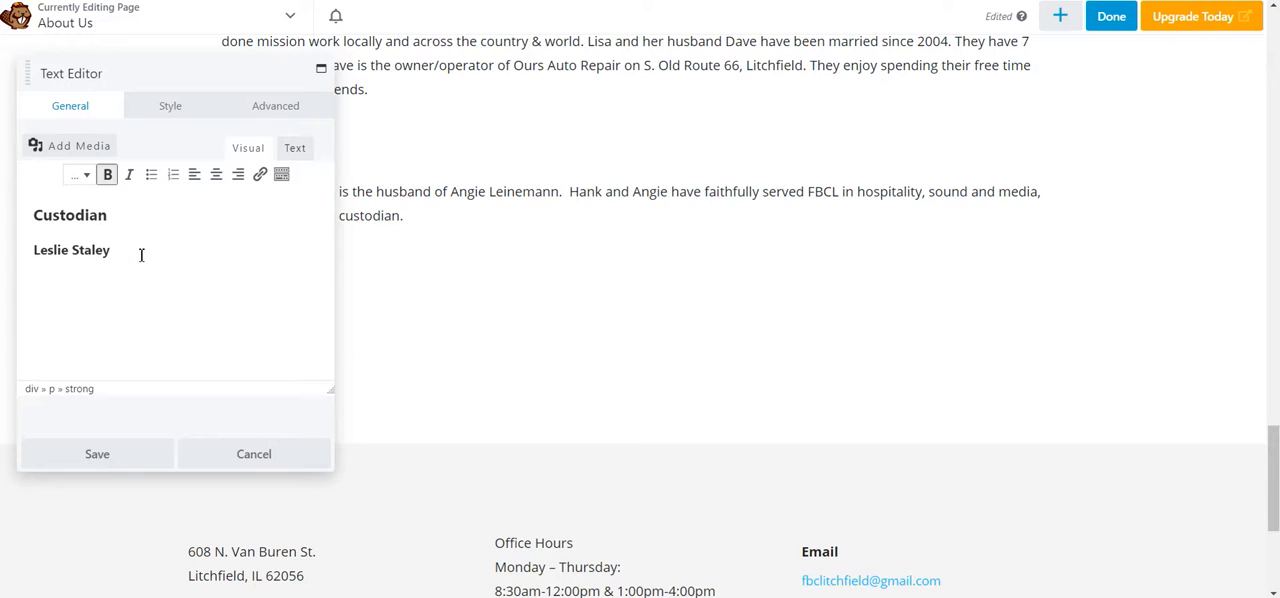
Step: Add a second custodian's name in bold below the first one and start a new line beneath it
key("Return")
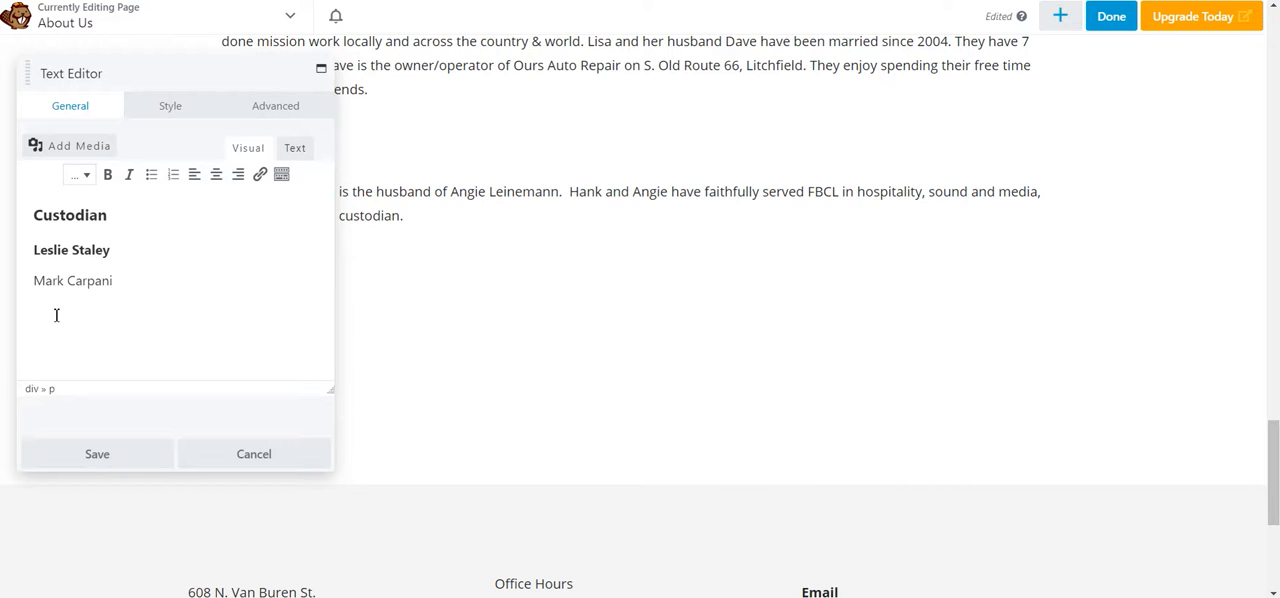
left_click_drag(34, 281, 114, 282)
left_click(108, 175)
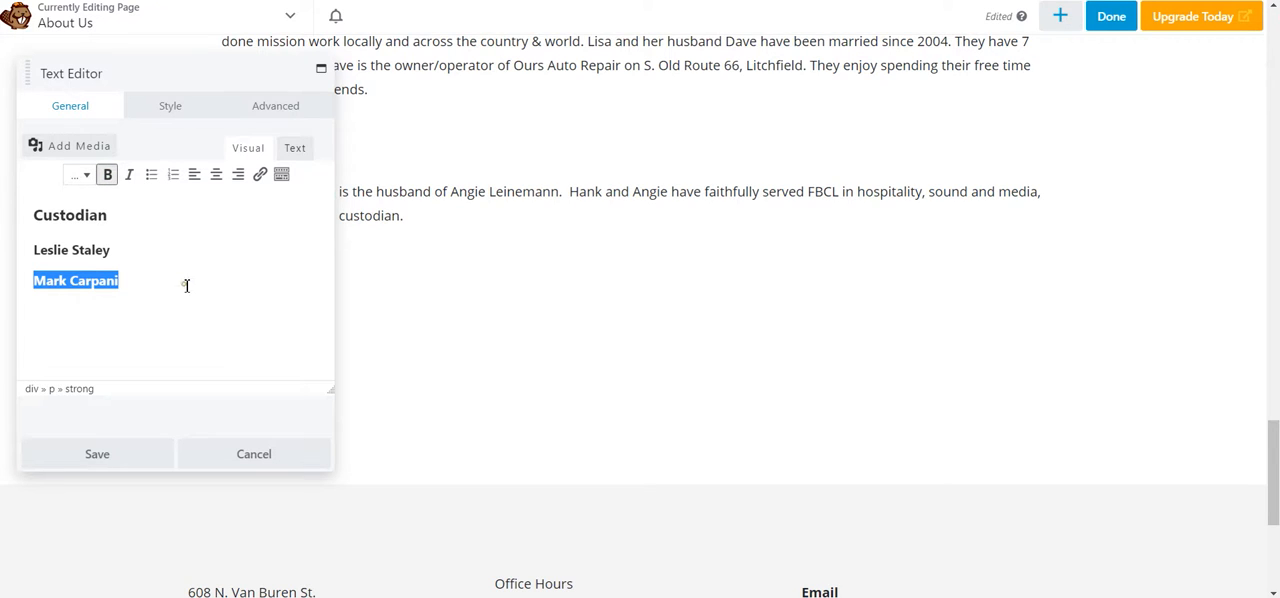
left_click(128, 280)
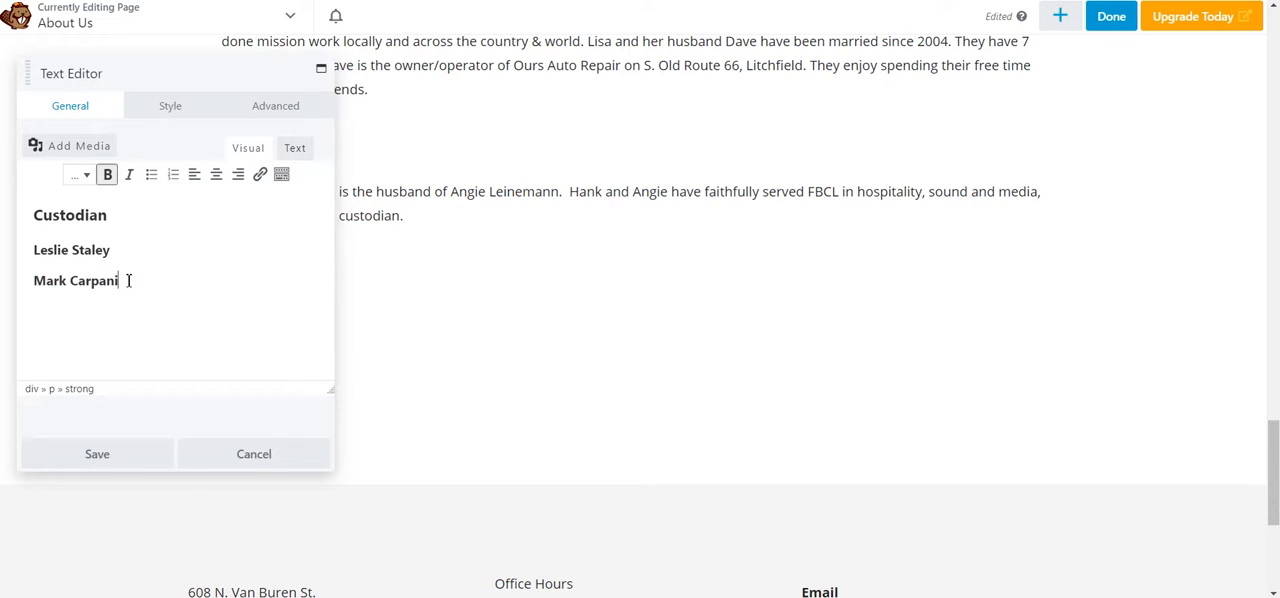
key("Return")
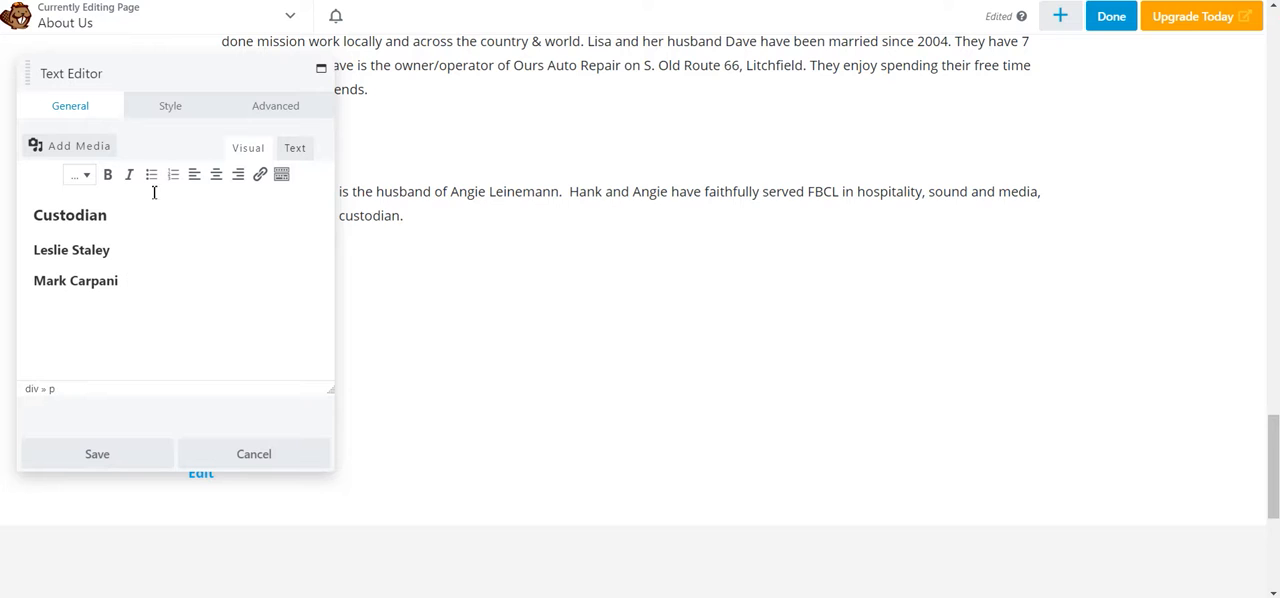
Step: Insert the photo IMG_7017.jpg of two men standing together from the media library below the second custodian's name
left_click(66, 150)
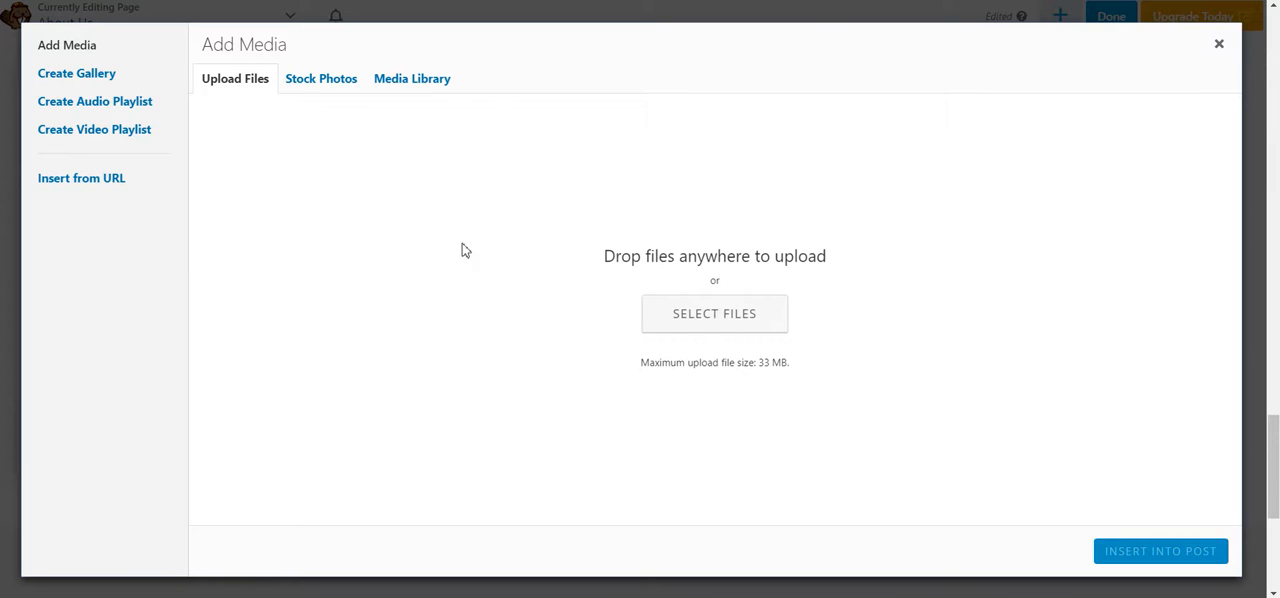
left_click(336, 93)
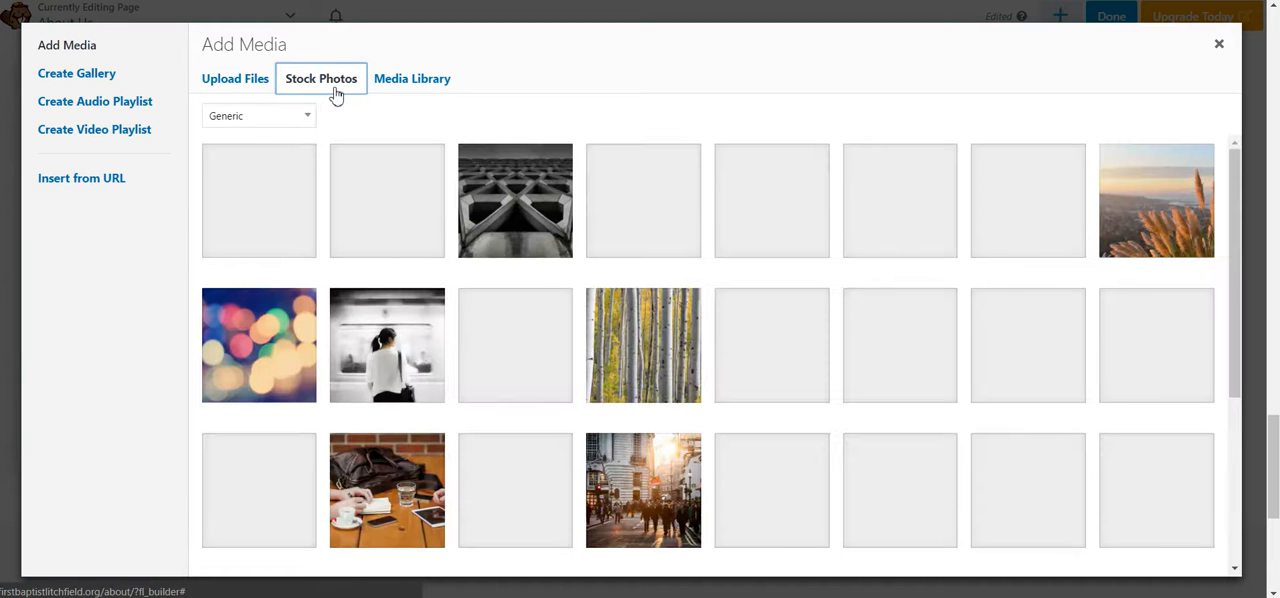
left_click(425, 84)
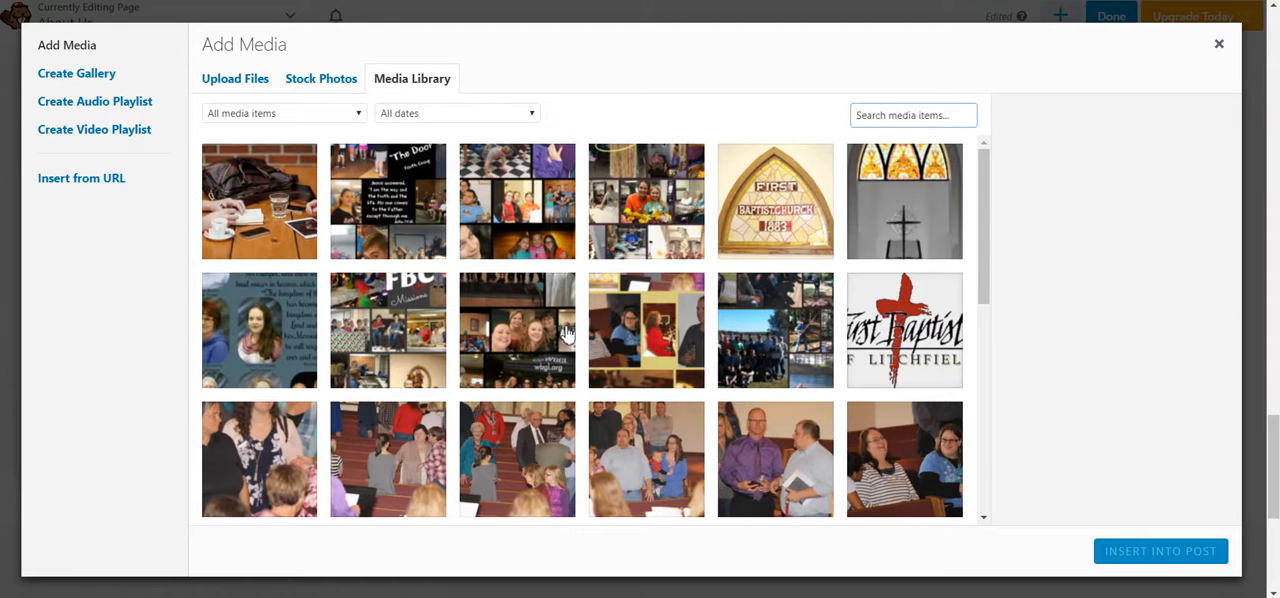
scroll(566, 333, "down", 6)
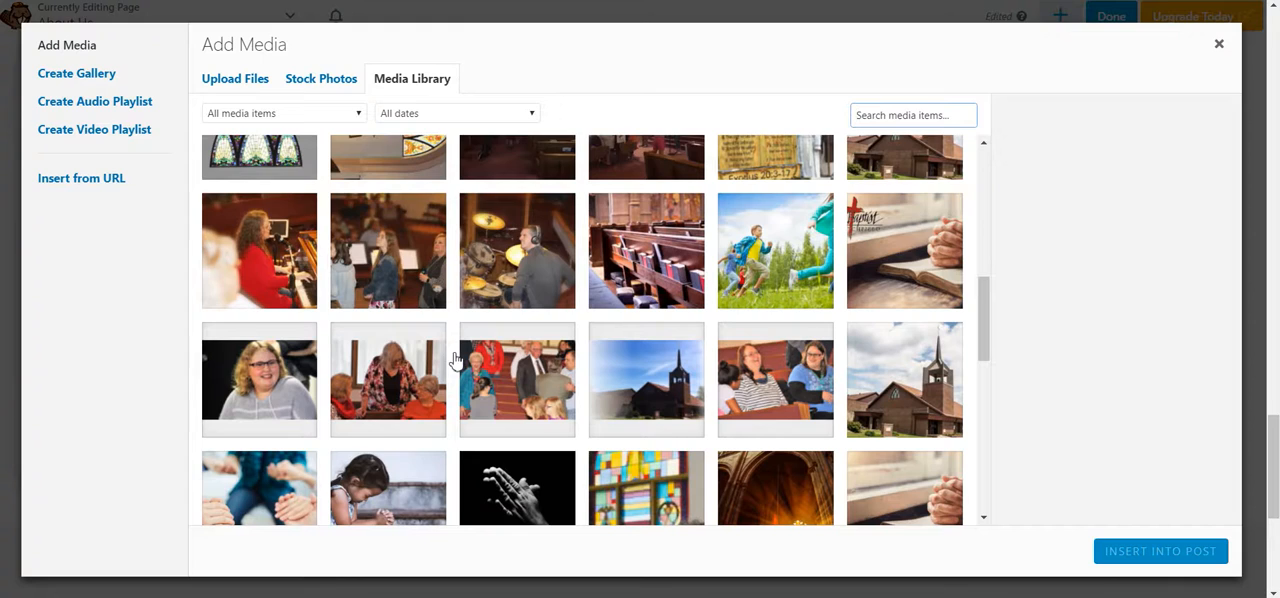
scroll(440, 356, "down", 4)
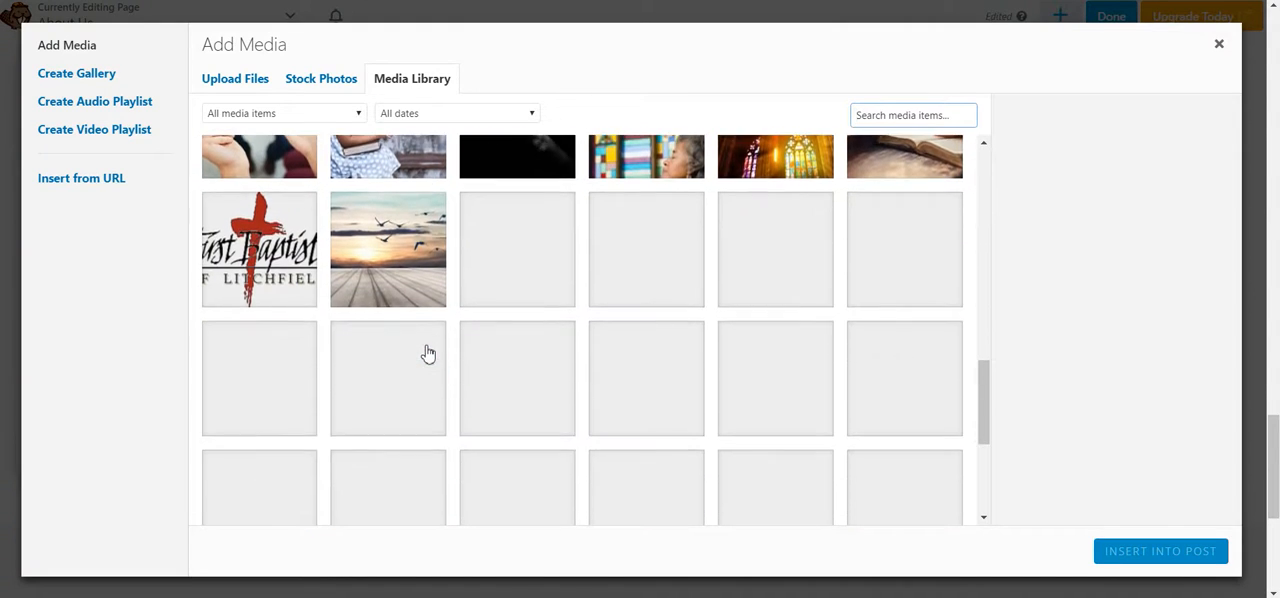
scroll(428, 353, "up", 10)
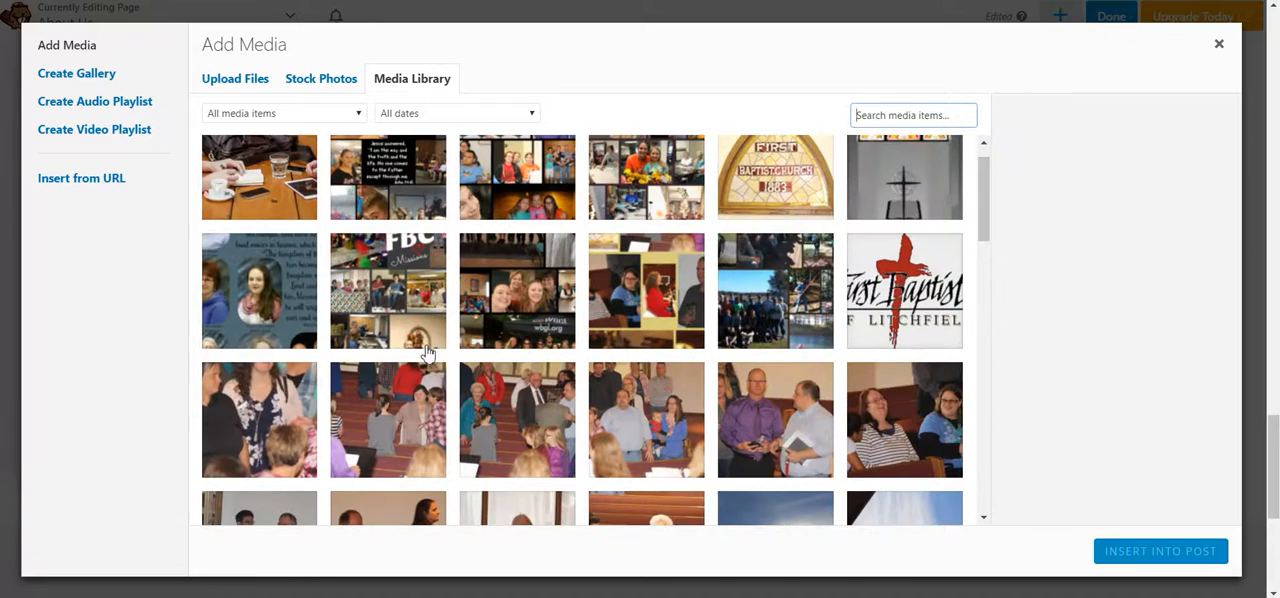
scroll(371, 374, "down", 3)
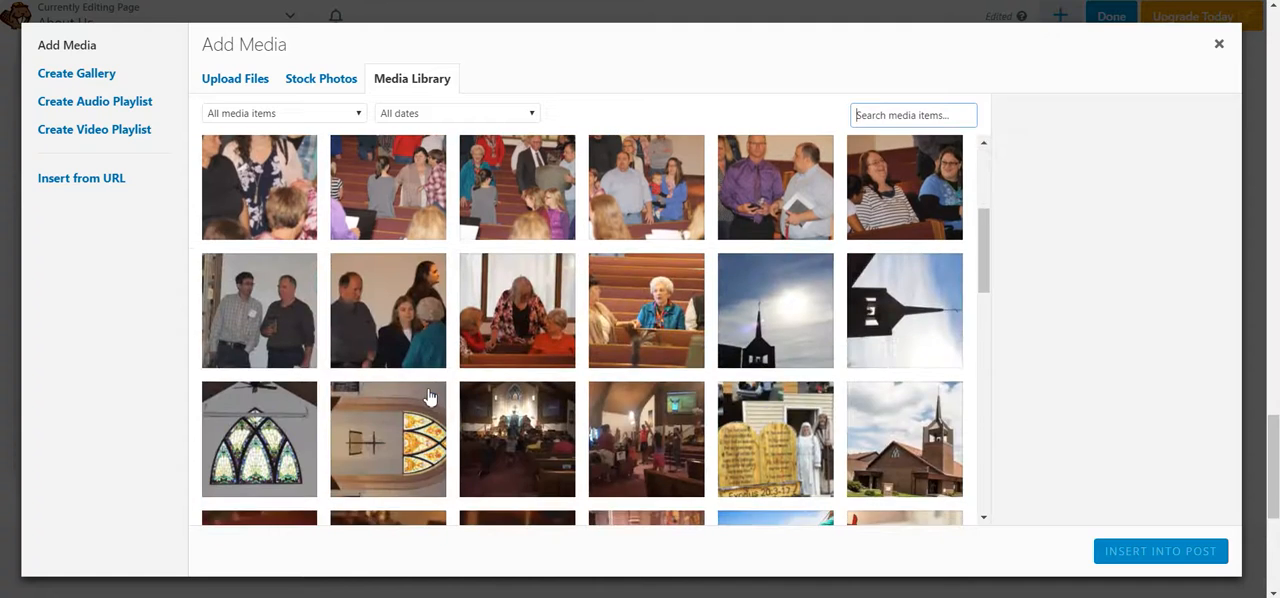
scroll(430, 398, "up", 2)
scroll(526, 414, "down", 1)
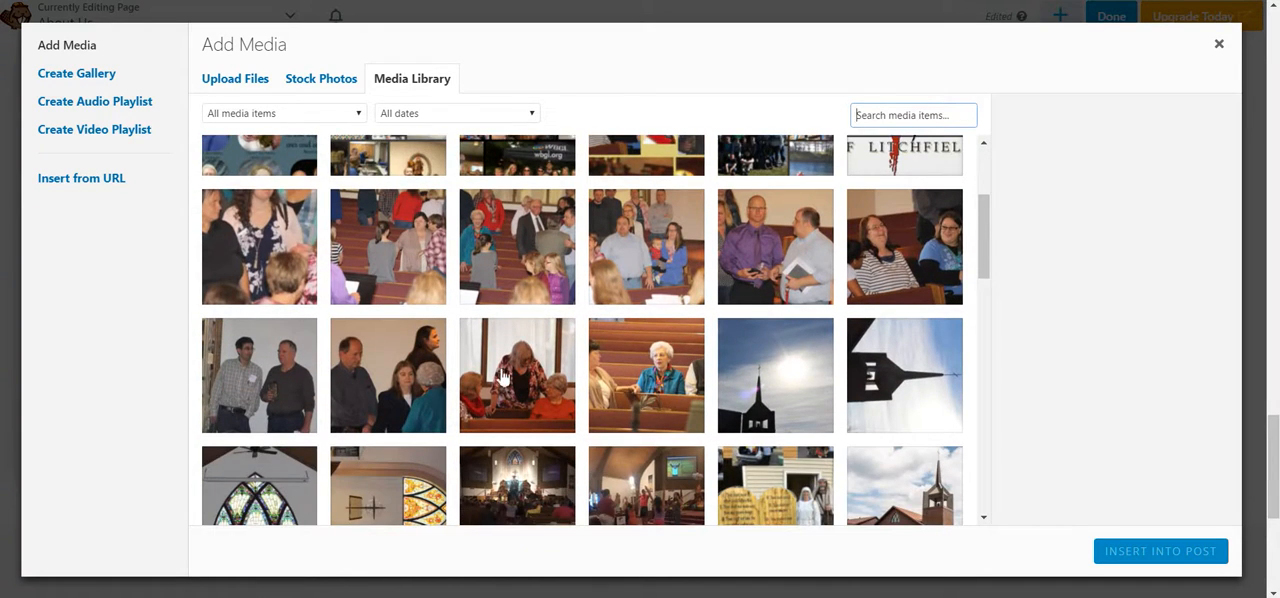
scroll(503, 377, "down", 2)
left_click(228, 262)
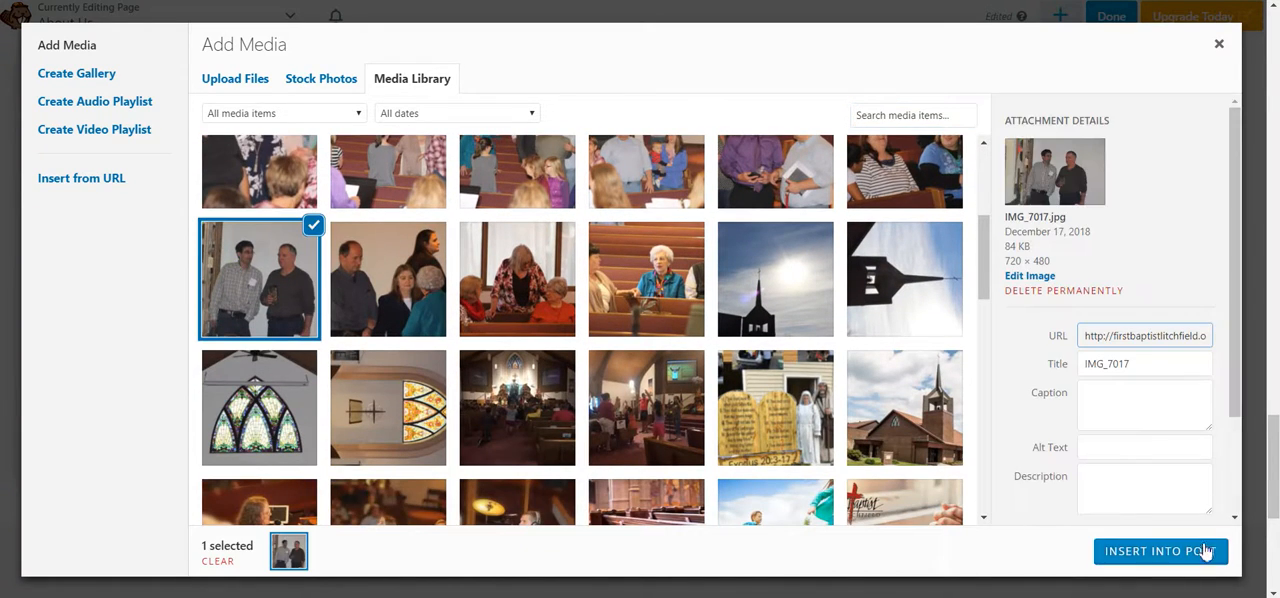
left_click(1170, 551)
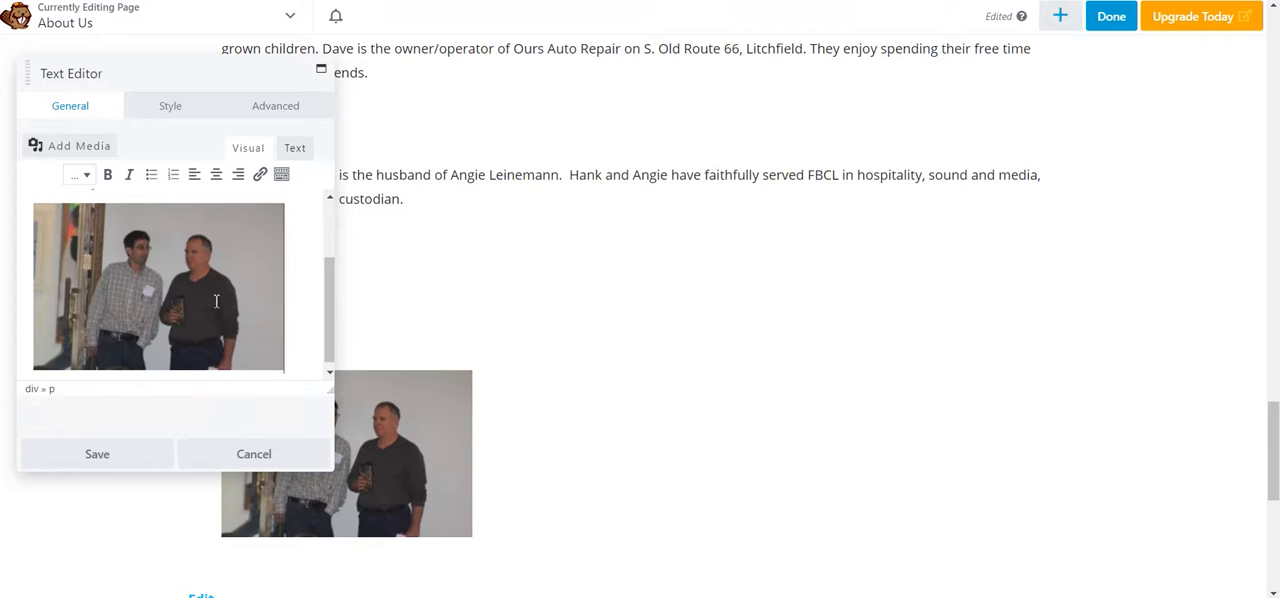
Step: Shrink the inserted photo to a little under half its width, keeping its proportions, and save the Custodian text module
left_click(216, 300)
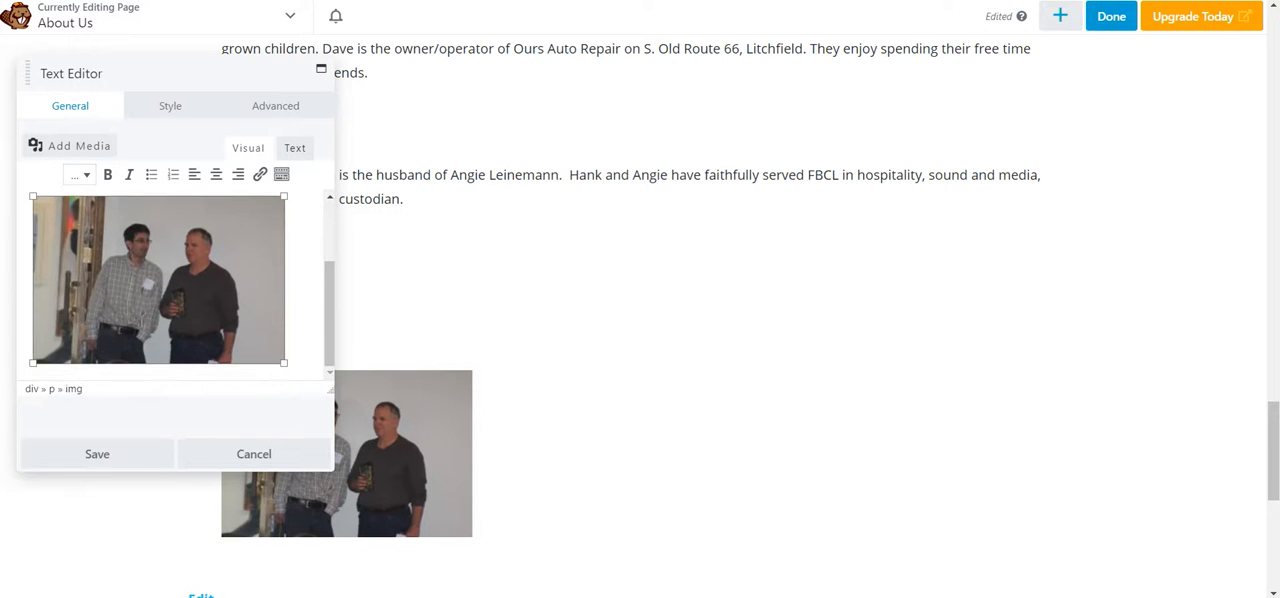
scroll(160, 288, "up", 1)
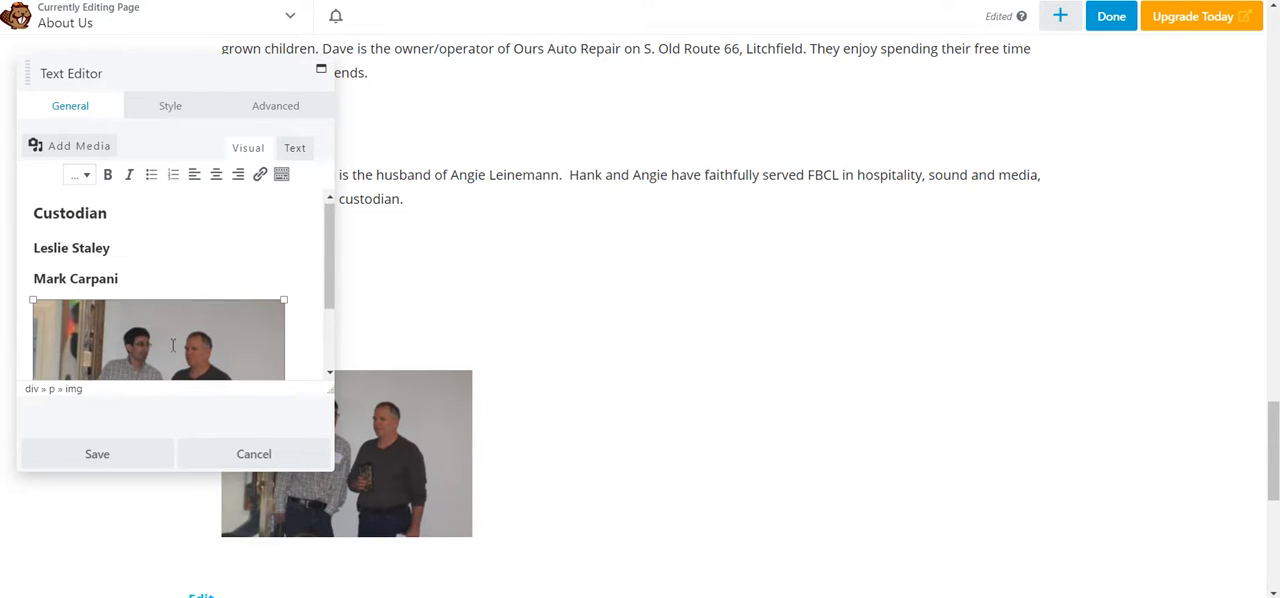
scroll(181, 317, "down", 1)
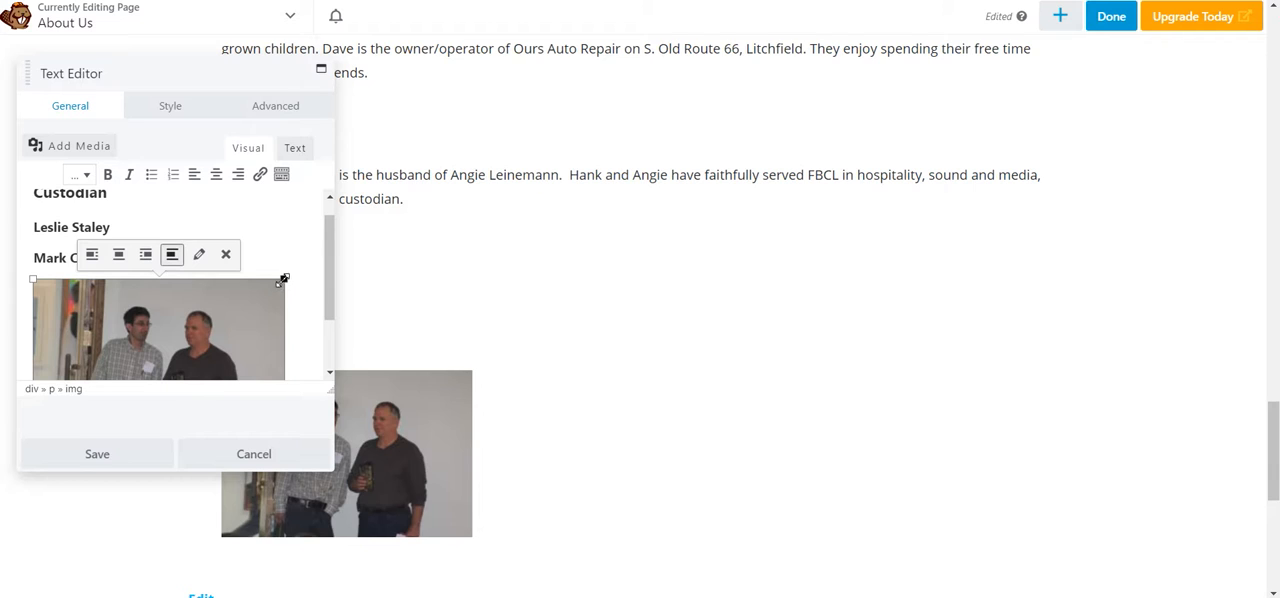
left_click(275, 222)
left_click(150, 327)
left_click_drag(285, 279, 195, 294)
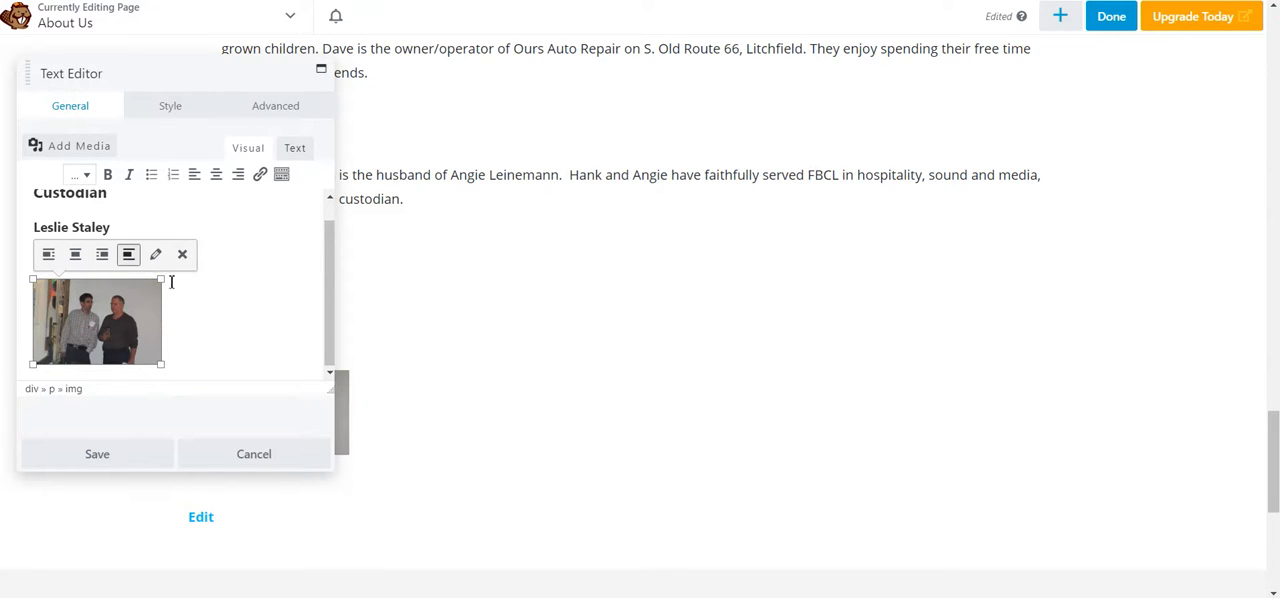
left_click_drag(163, 284, 150, 290)
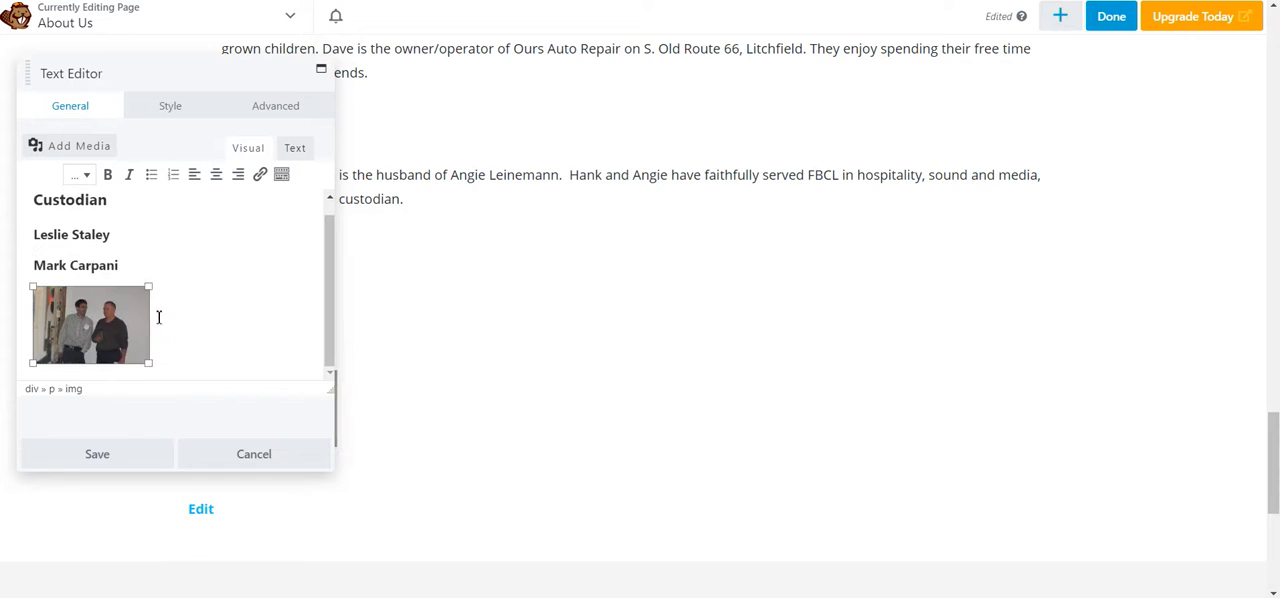
left_click(101, 455)
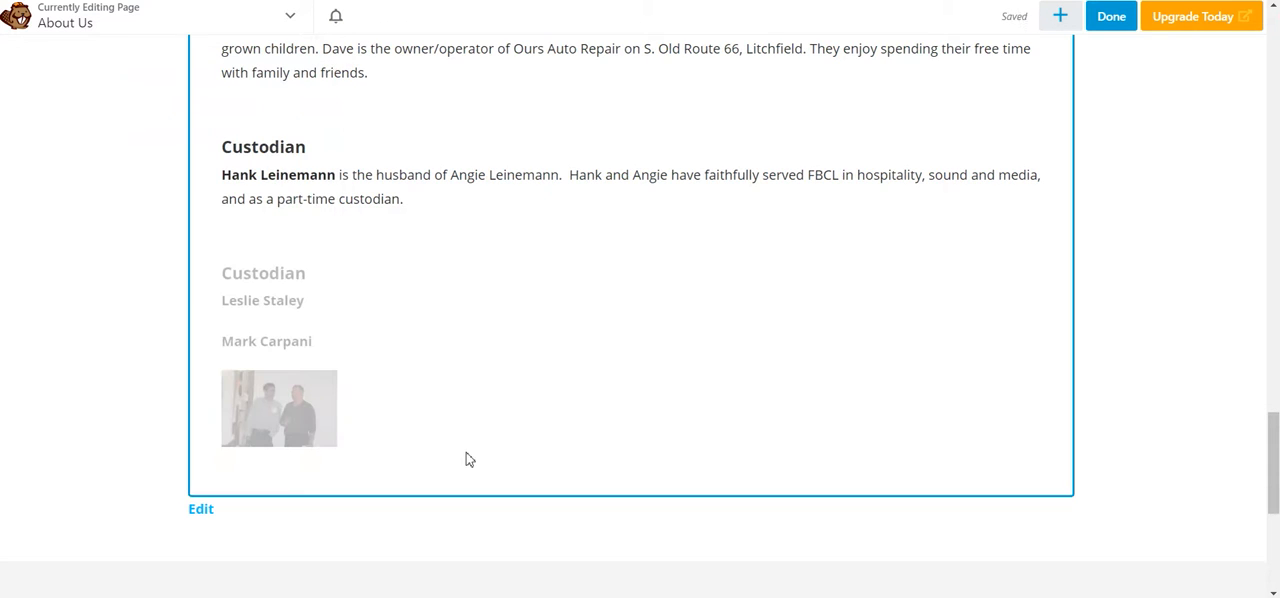
Step: Finish editing the About Us page and publish the changes to the Custodian section
mouse_move(469, 460)
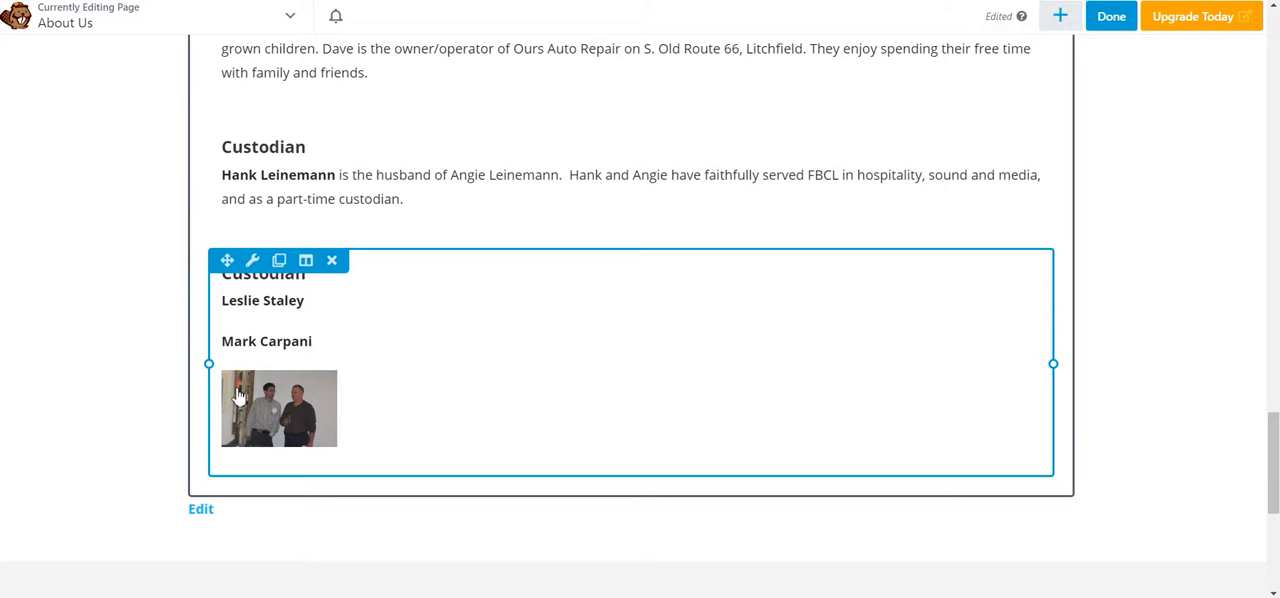
left_click(1105, 20)
left_click(1155, 16)
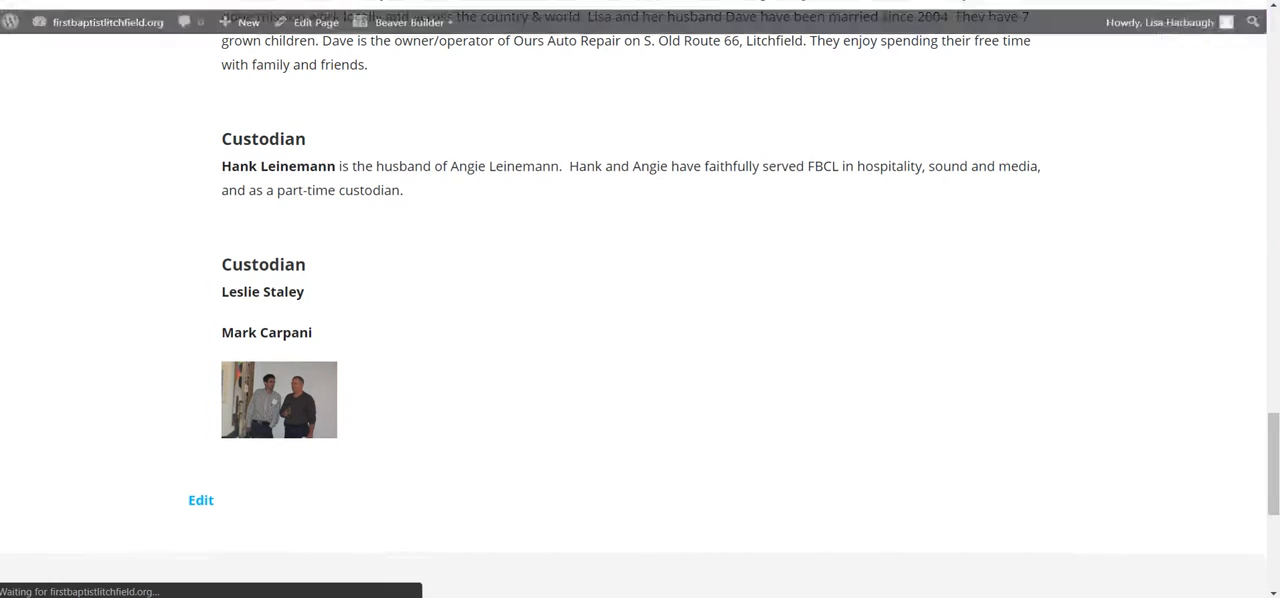
Step: Open the WordPress dashboard in a new browser tab and switch to that tab
mouse_move(110, 18)
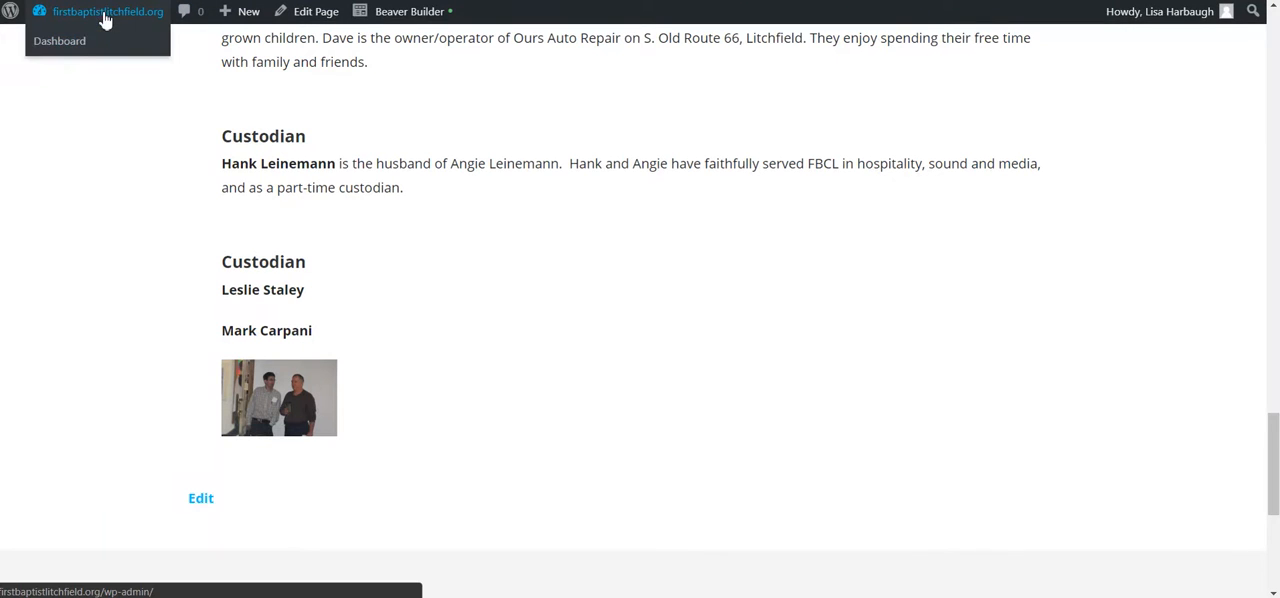
right_click(57, 42)
right_click(92, 27)
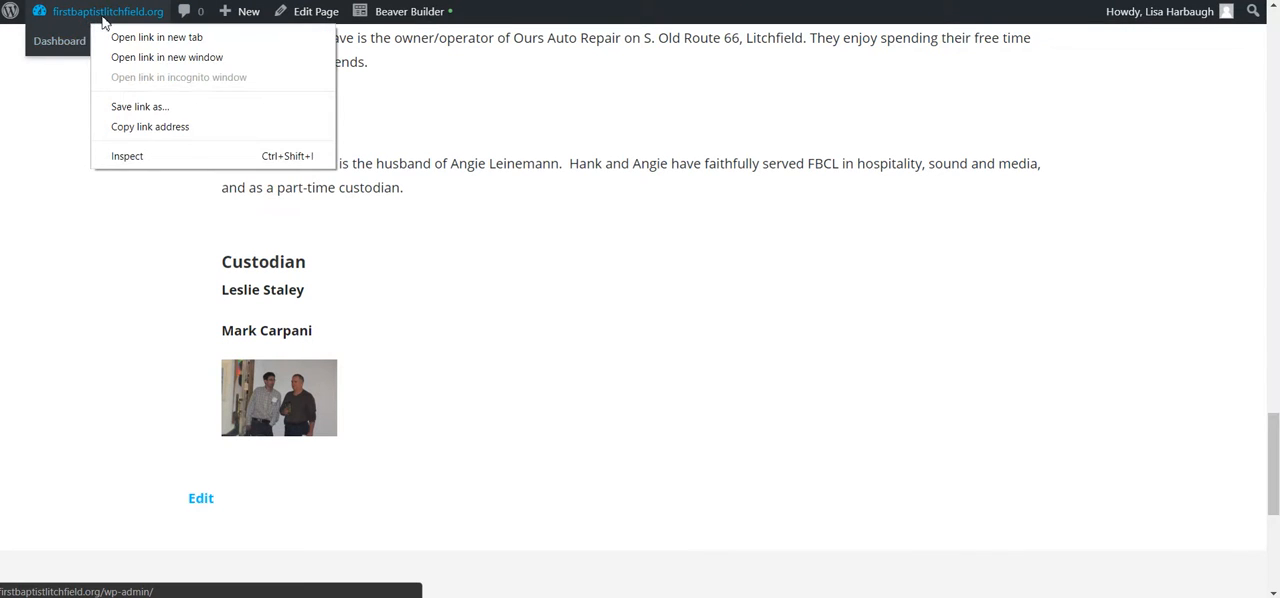
right_click(106, 12)
left_click(122, 26)
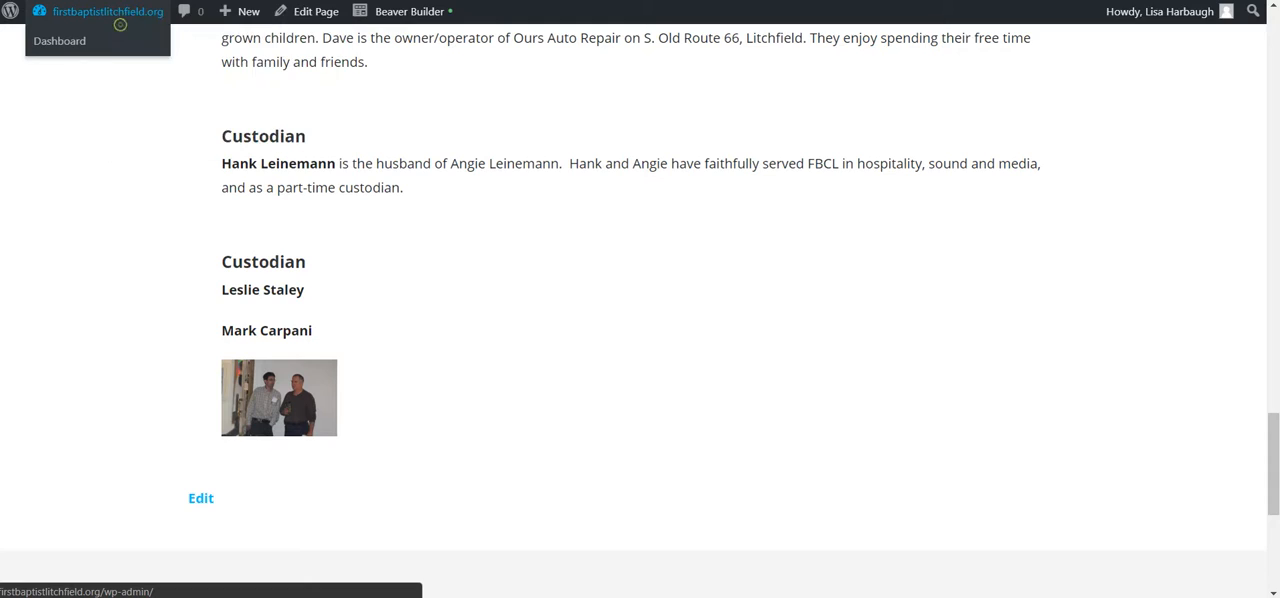
key("ctrl+Tab")
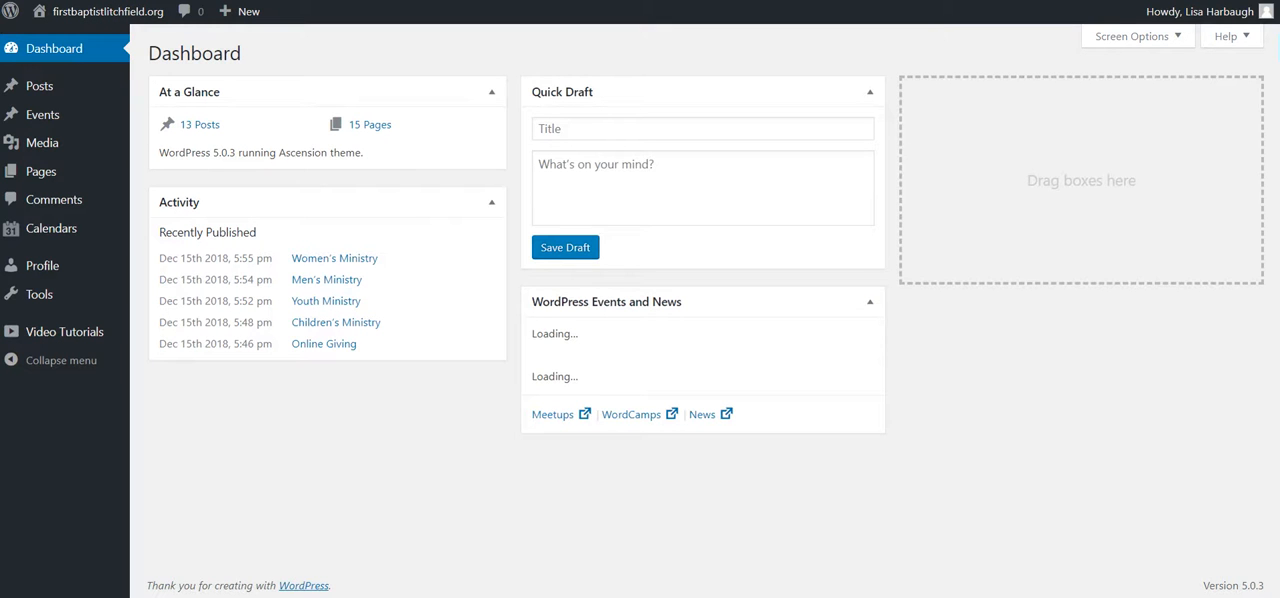
Step: Load the firstbaptistlitchfield.org home page and check the published Custodian section on its About Us page
key("BackSpace")
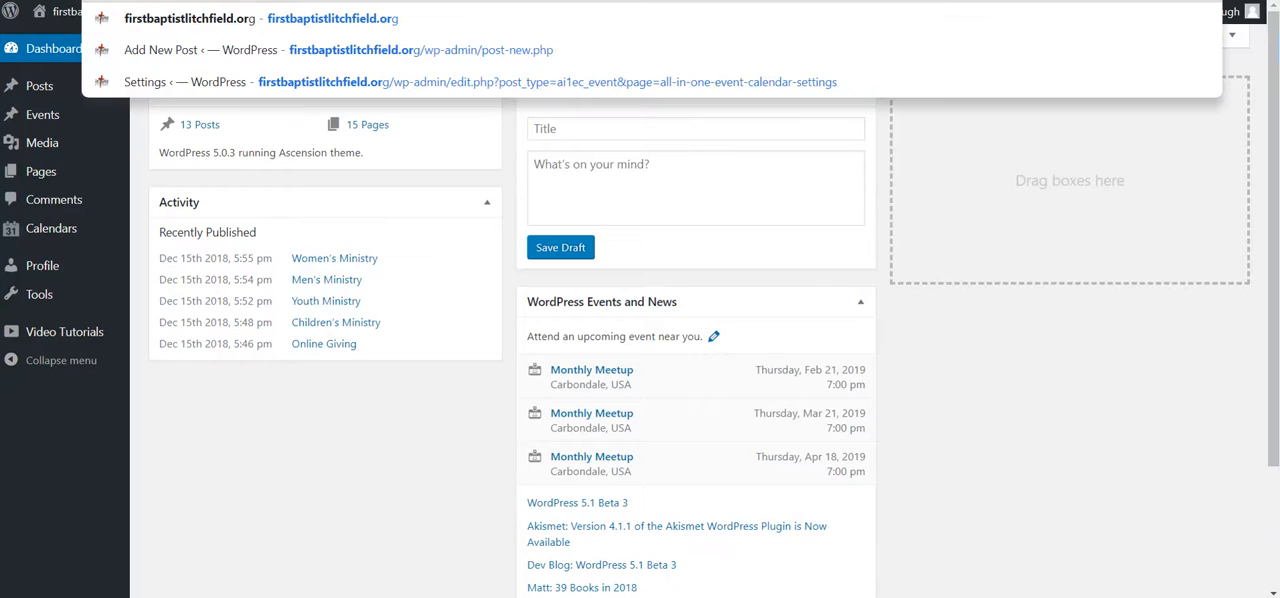
key("BackSpace")
key("BackSpace")
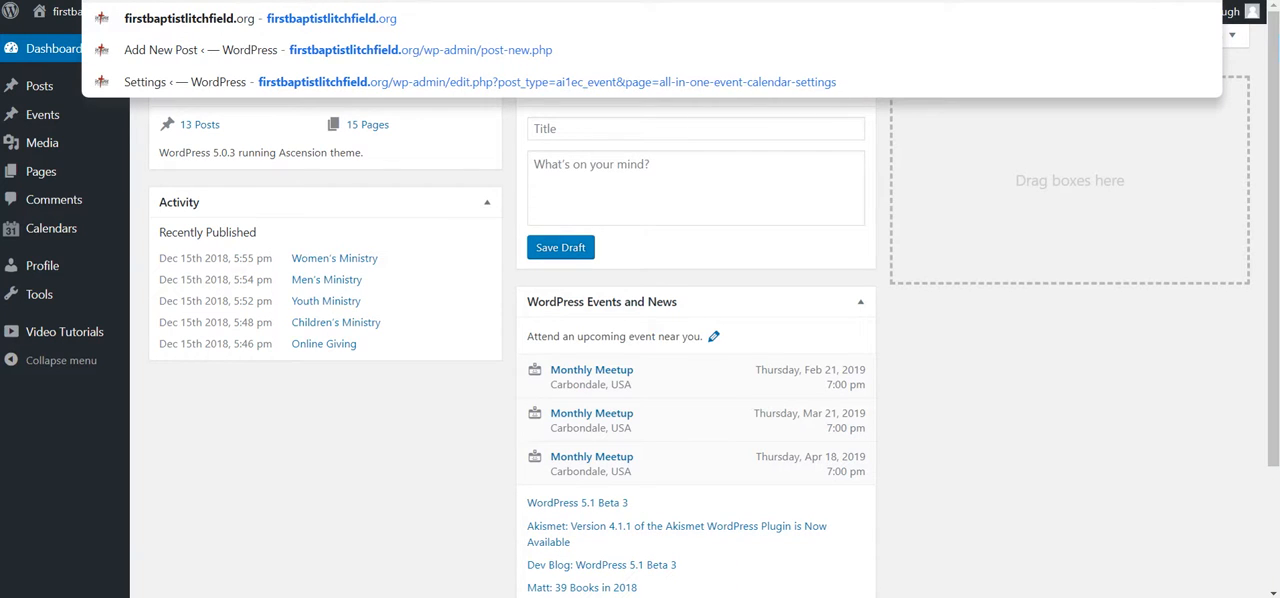
left_click(395, 27)
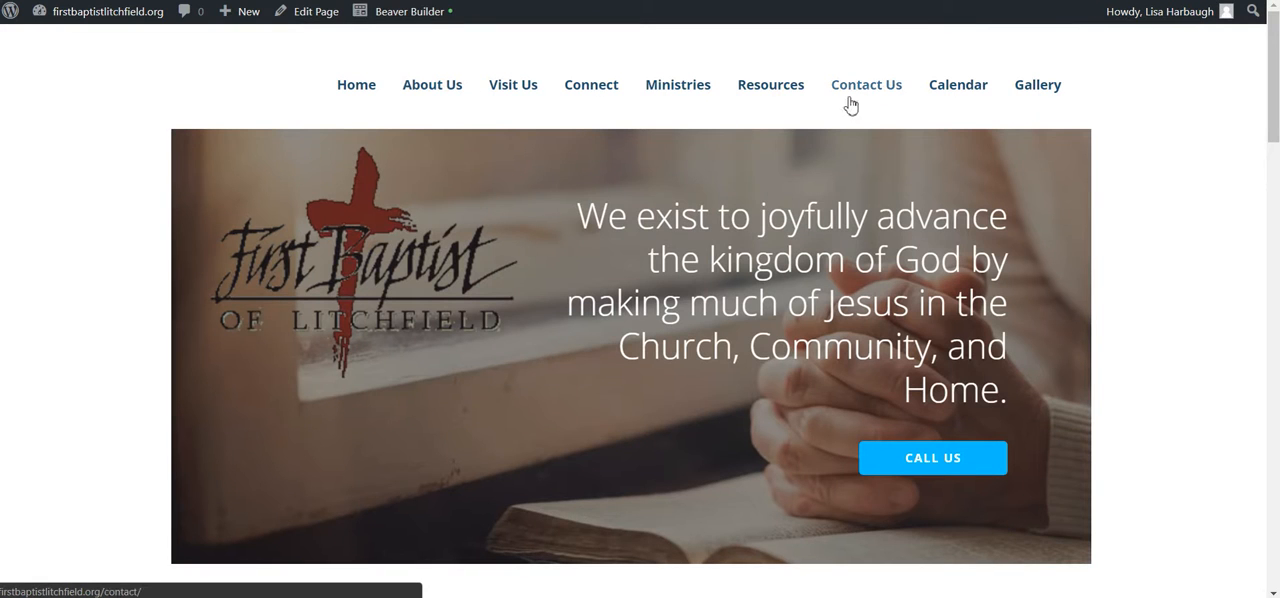
mouse_move(703, 87)
left_click(447, 94)
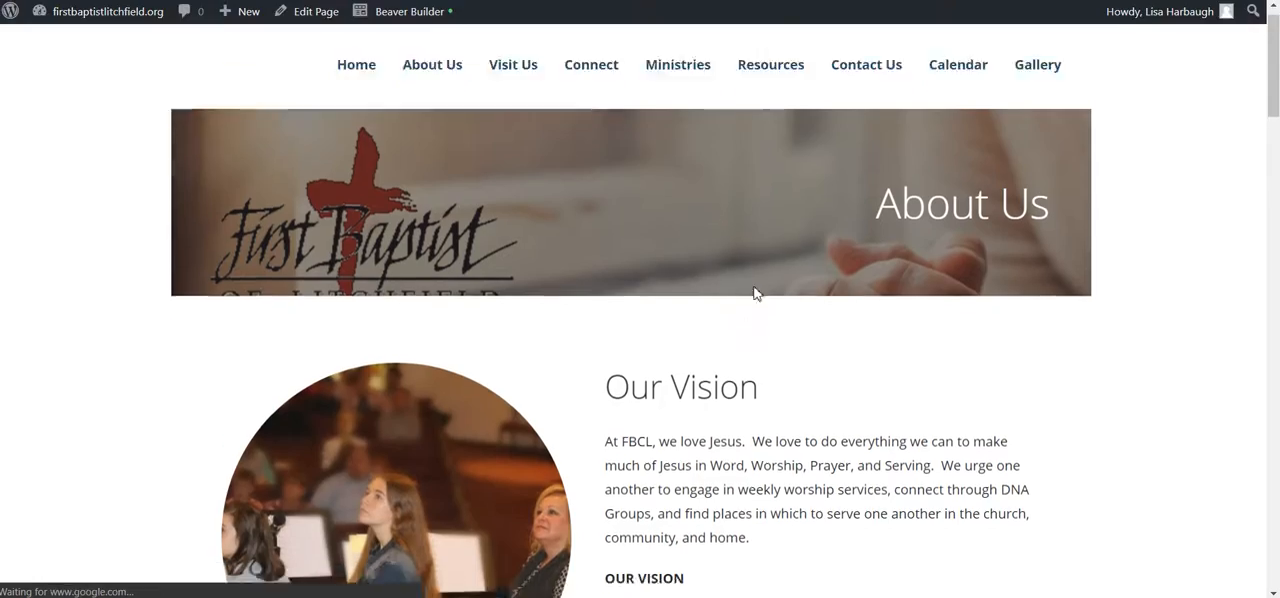
scroll(600, 270, "down", 10)
scroll(613, 293, "down", 15)
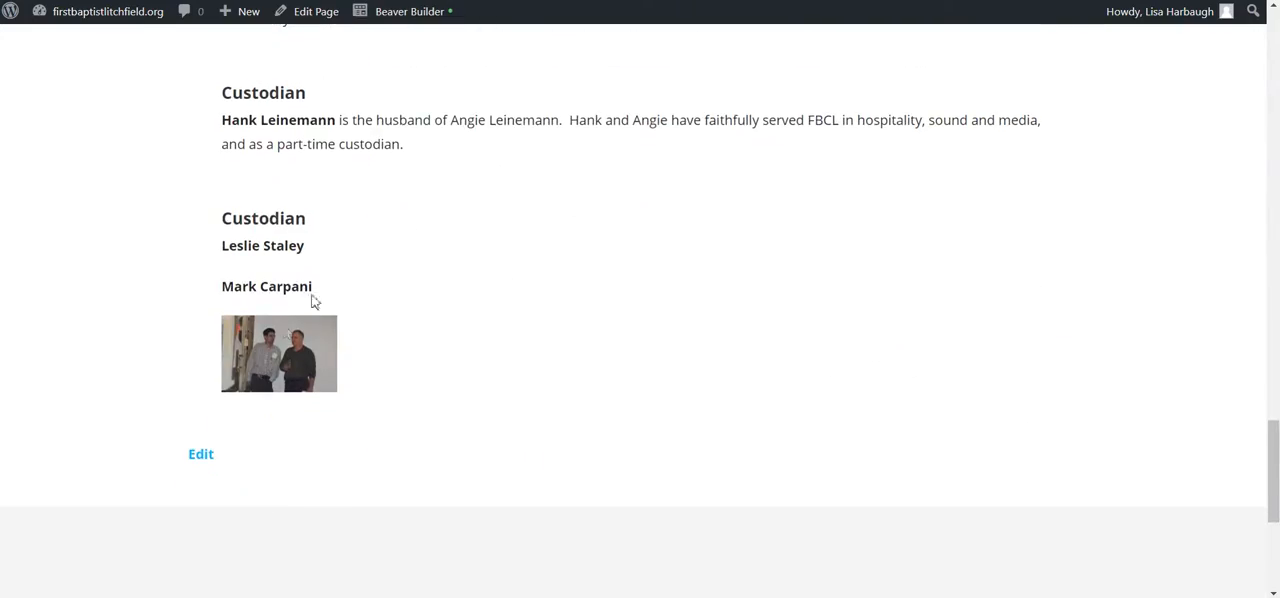
Step: Reopen the About Us page in Beaver Builder and remove the photo and second custodian's name from the last Custodian text module, saving it
scroll(633, 310, "up", 1)
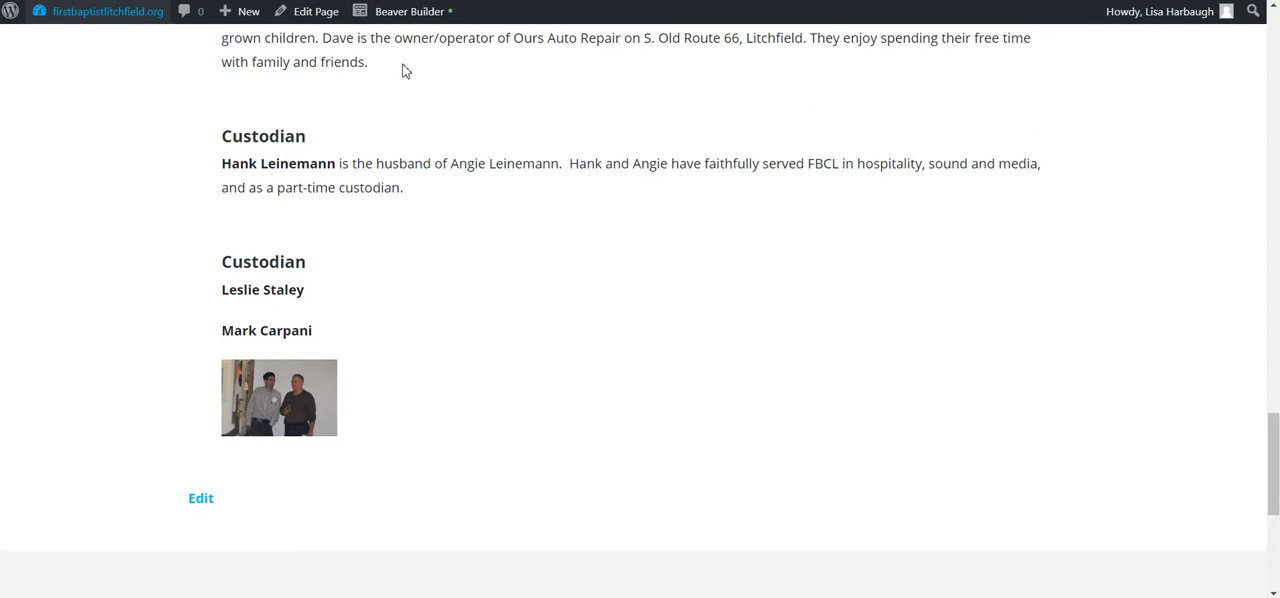
left_click(390, 14)
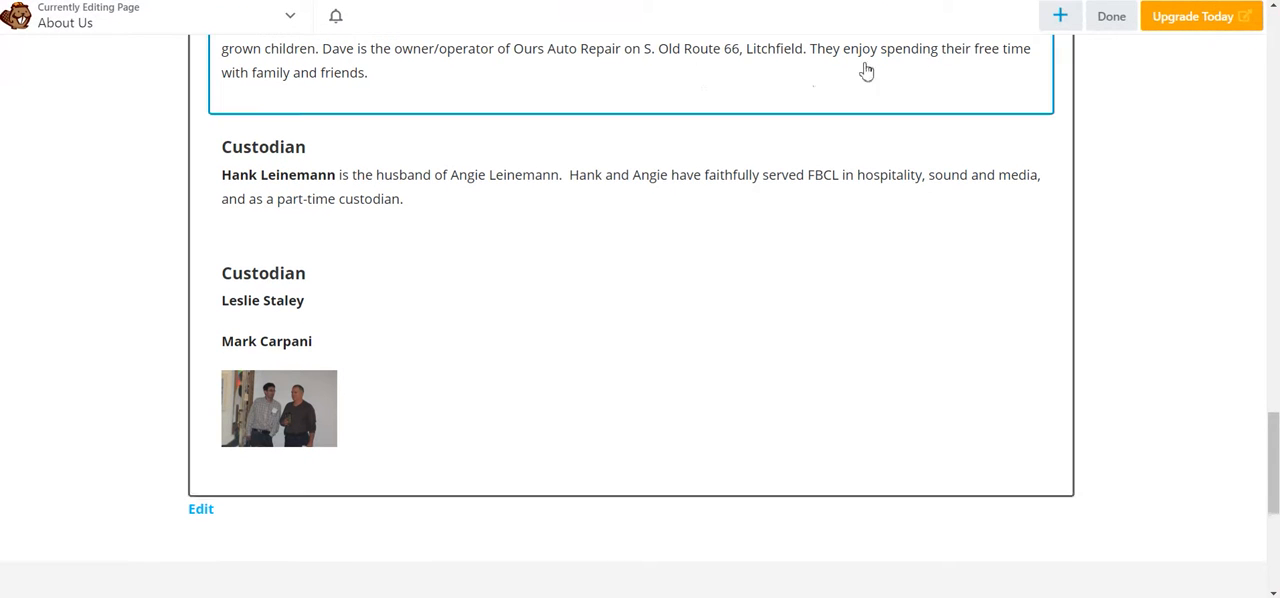
left_click(268, 412)
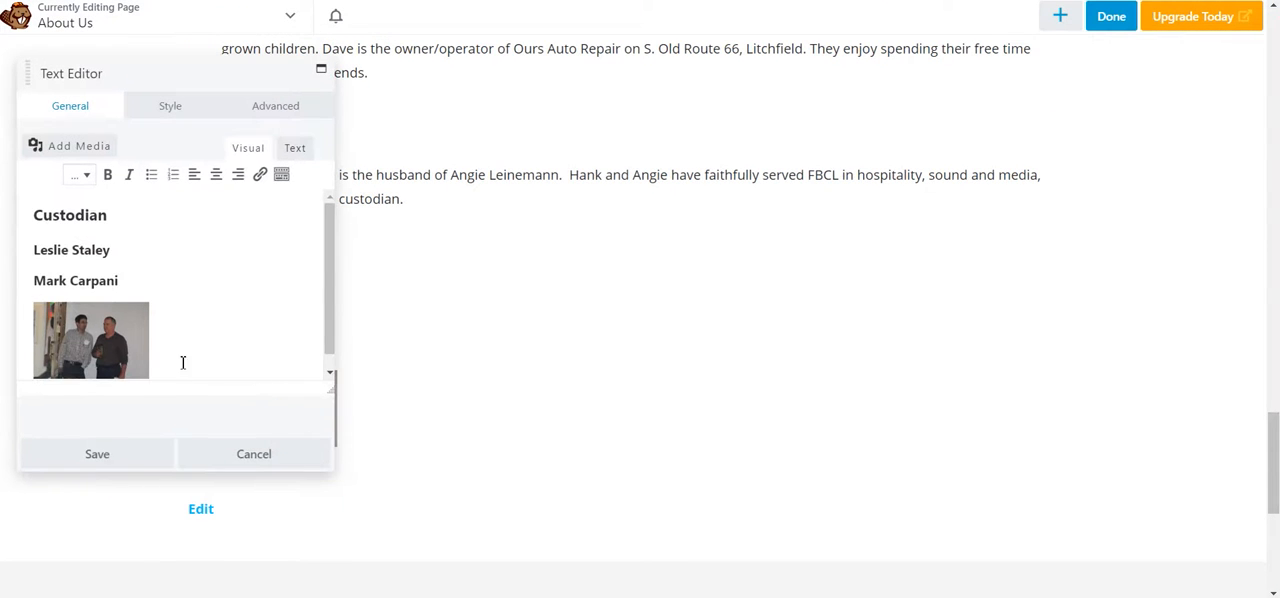
left_click(136, 366)
key("Delete")
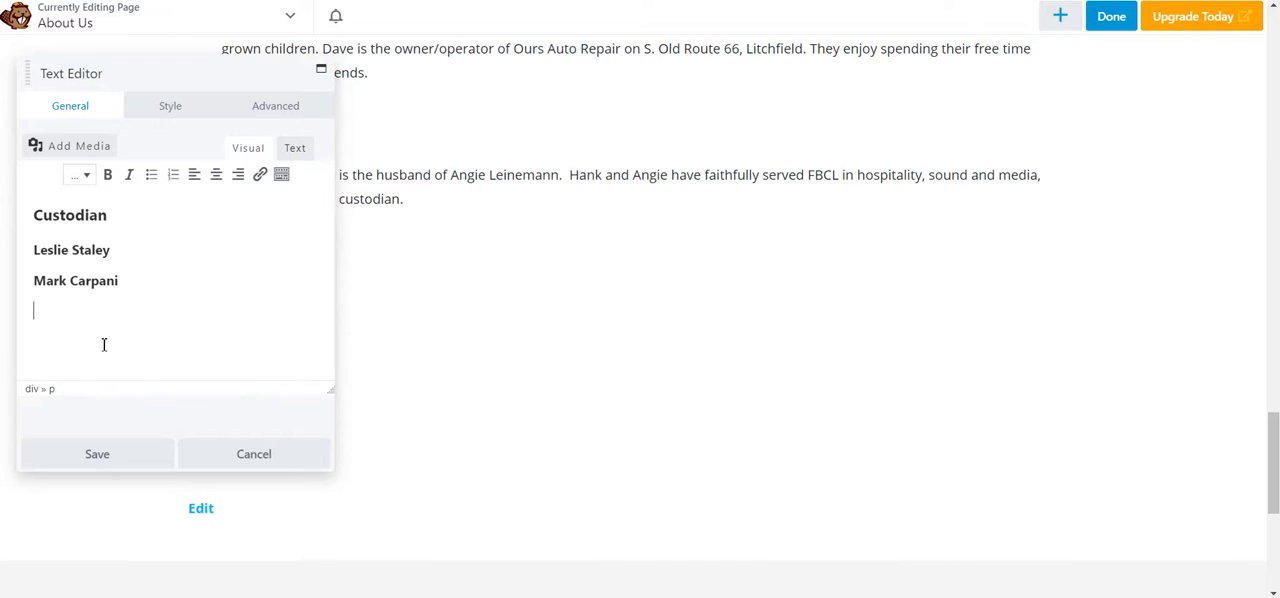
key("BackSpace")
key("BackSpace")
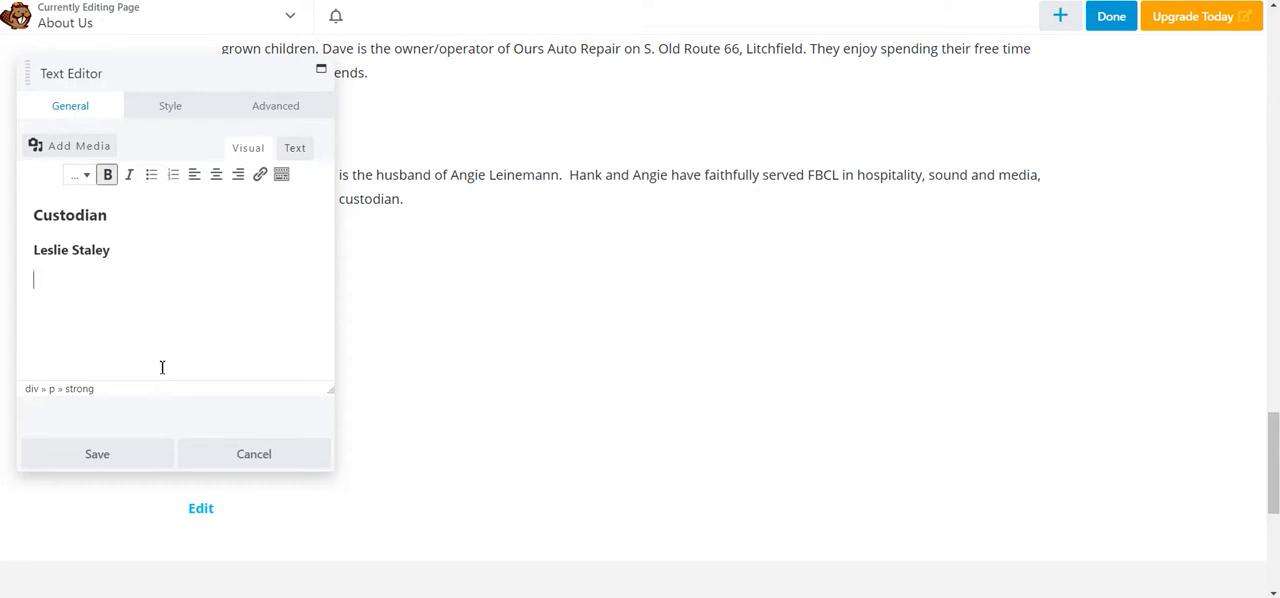
left_click(115, 460)
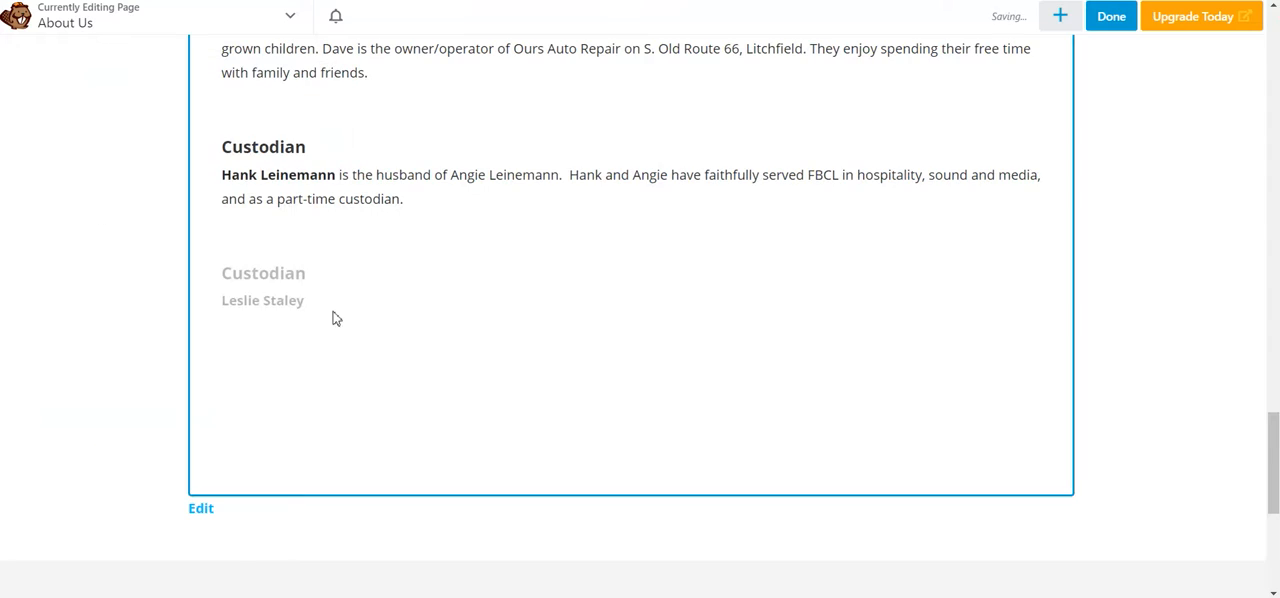
Step: Open the photo picker for the round image beside Our Vision and look through the computer's files without uploading any
scroll(396, 283, "up", 3)
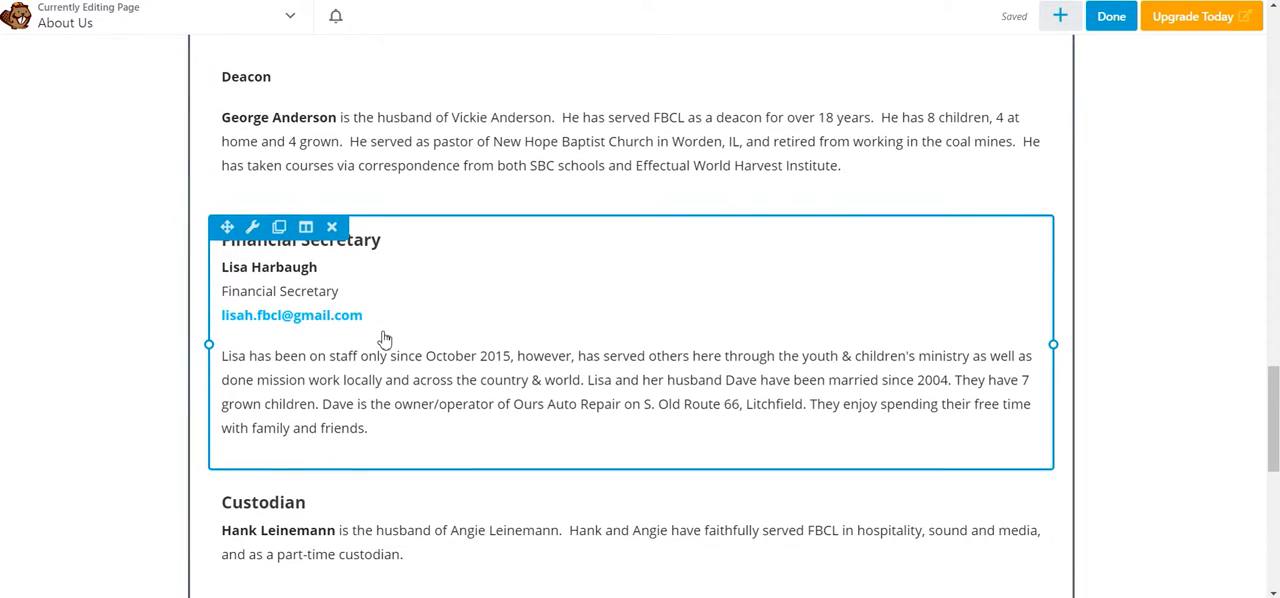
scroll(385, 340, "up", 15)
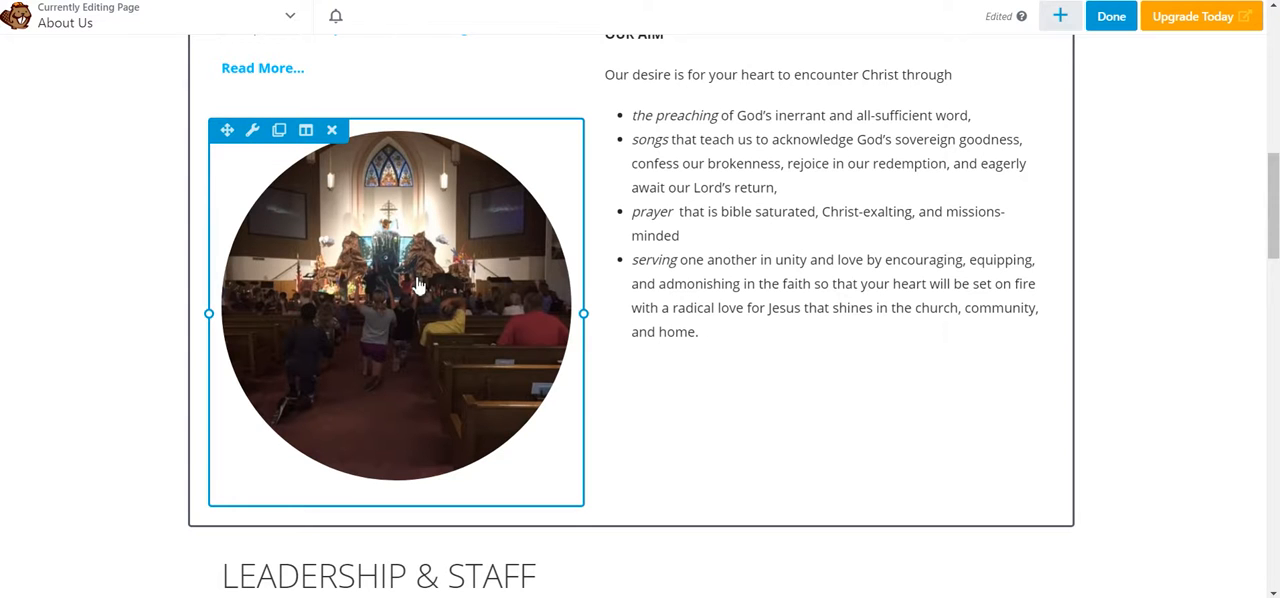
scroll(808, 311, "up", 8)
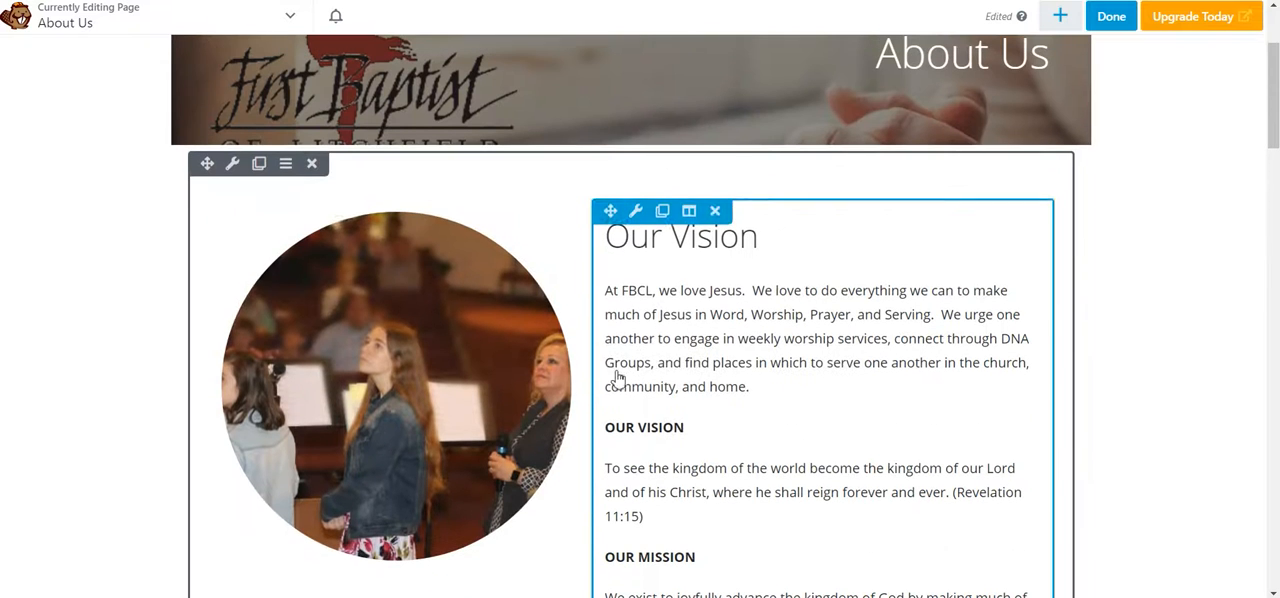
left_click(362, 375)
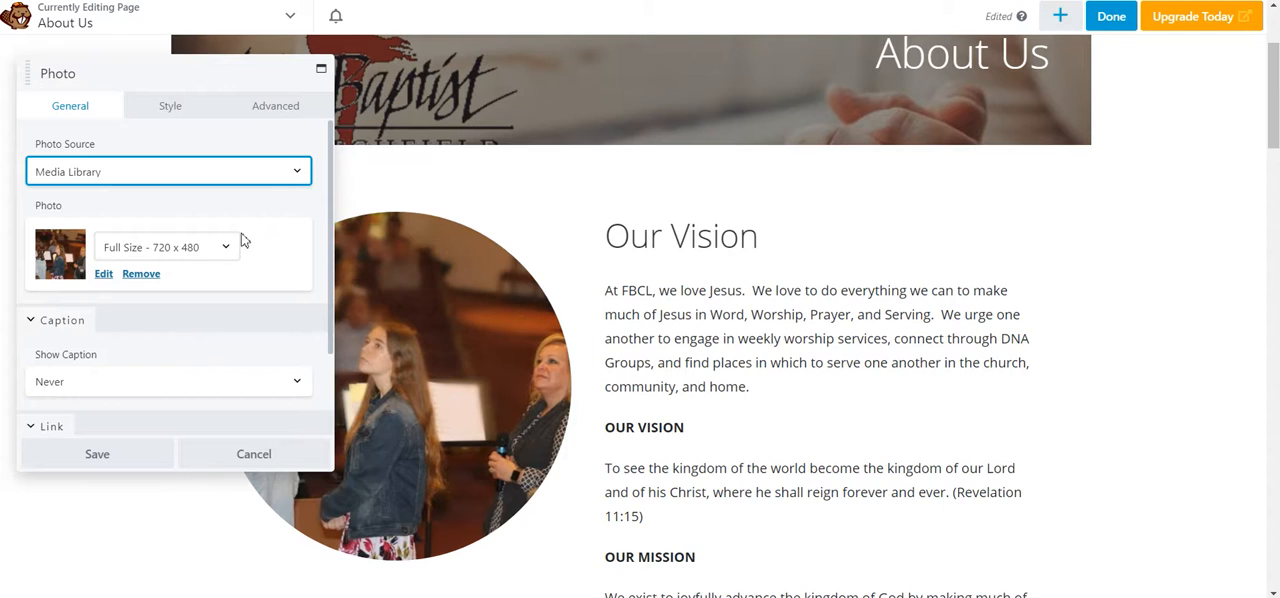
left_click(104, 273)
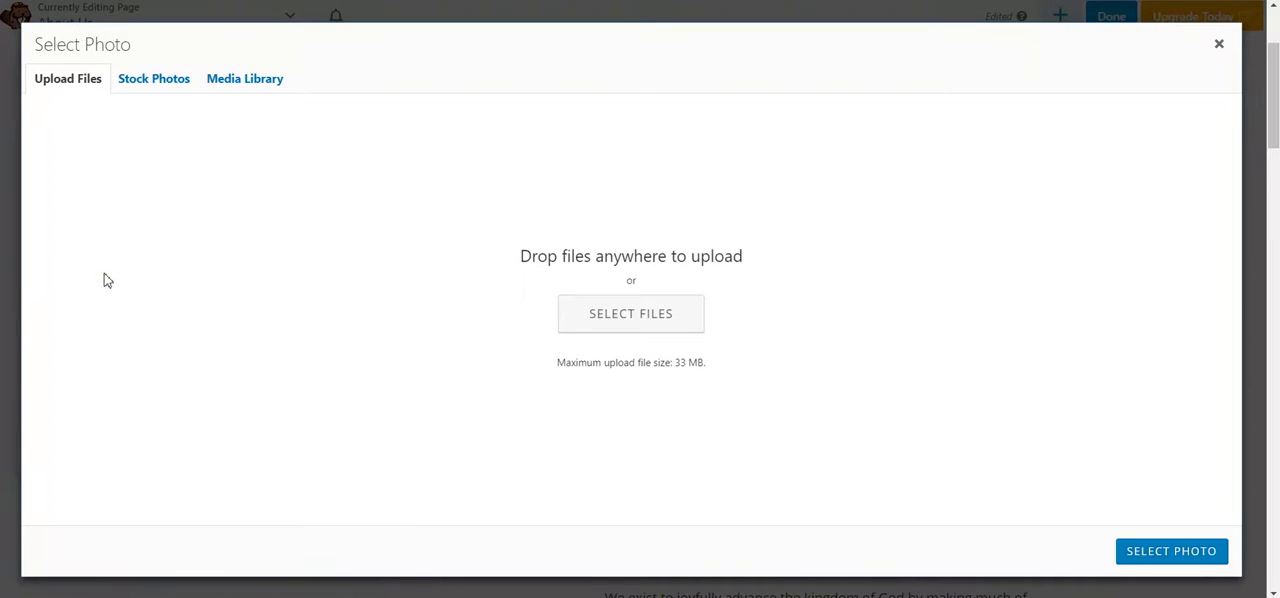
left_click(634, 318)
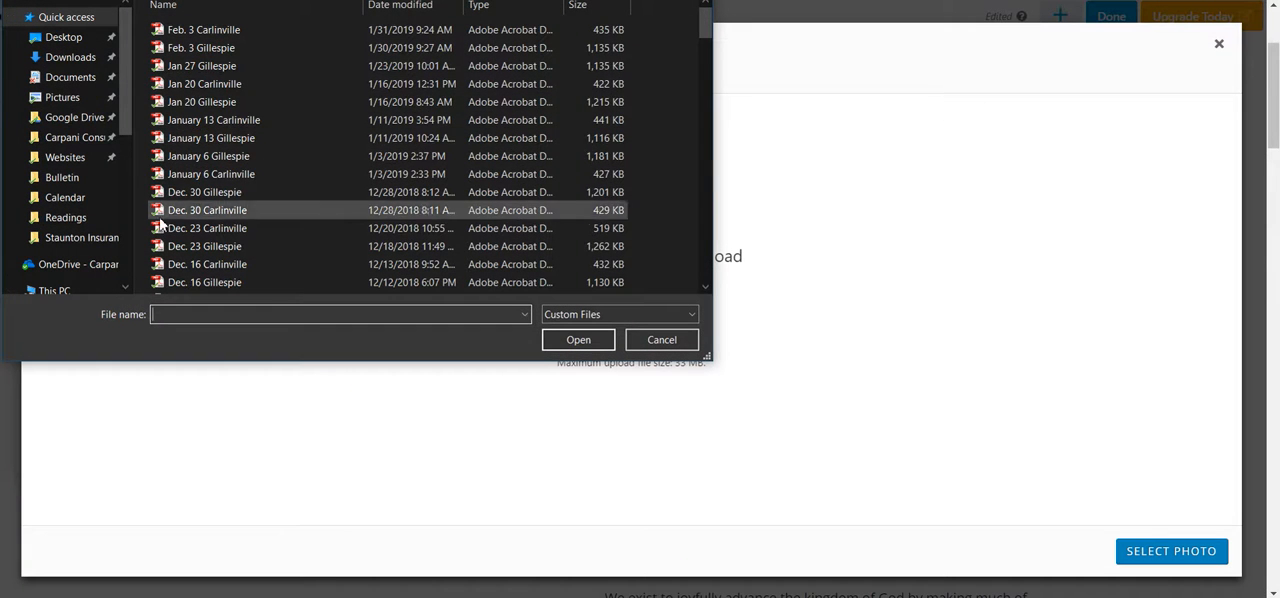
left_click(662, 340)
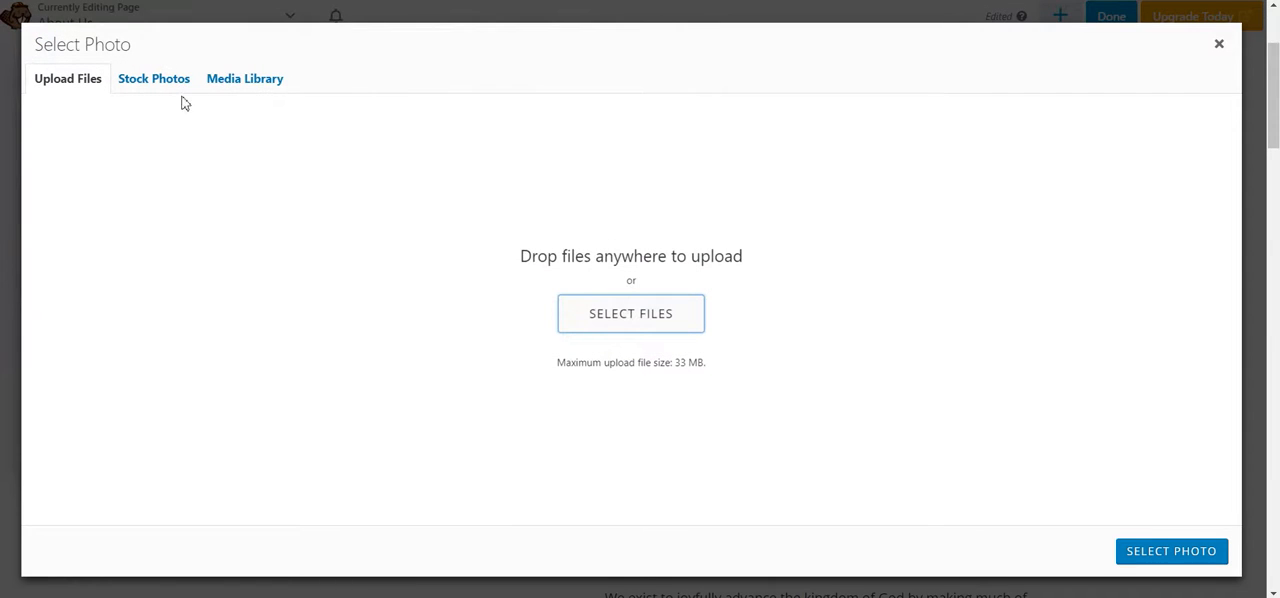
Step: Browse the church's media library and the Generic stock photos as replacement sources for the image
left_click(244, 84)
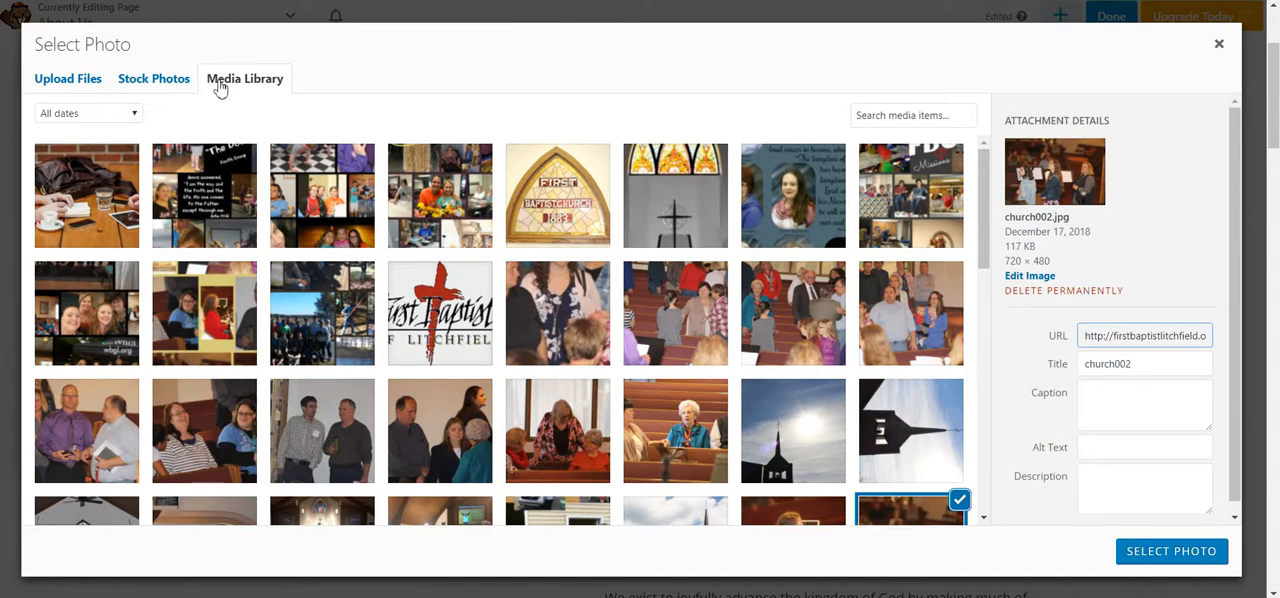
left_click(168, 88)
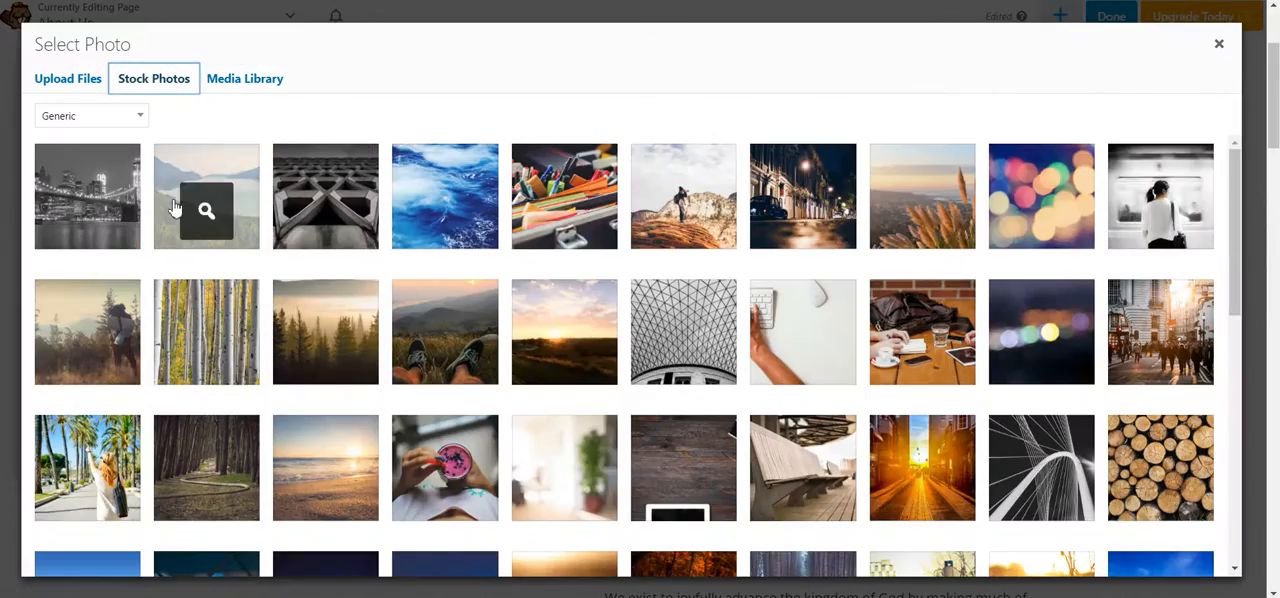
scroll(677, 214, "down", 10)
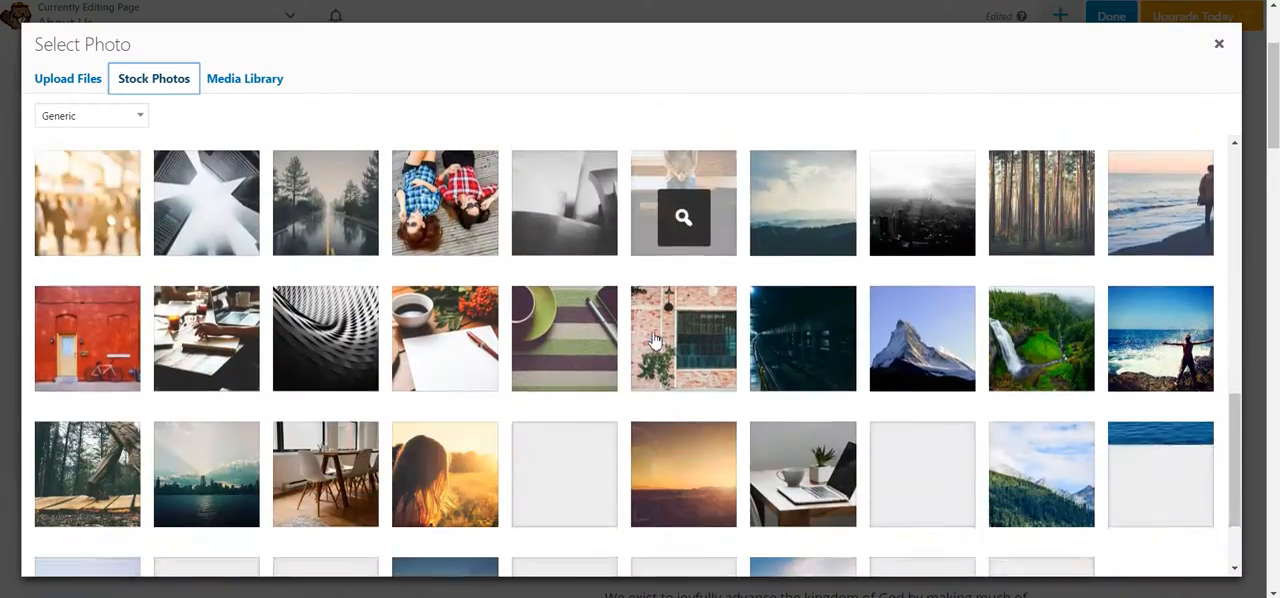
scroll(655, 341, "down", 15)
scroll(175, 286, "up", 3)
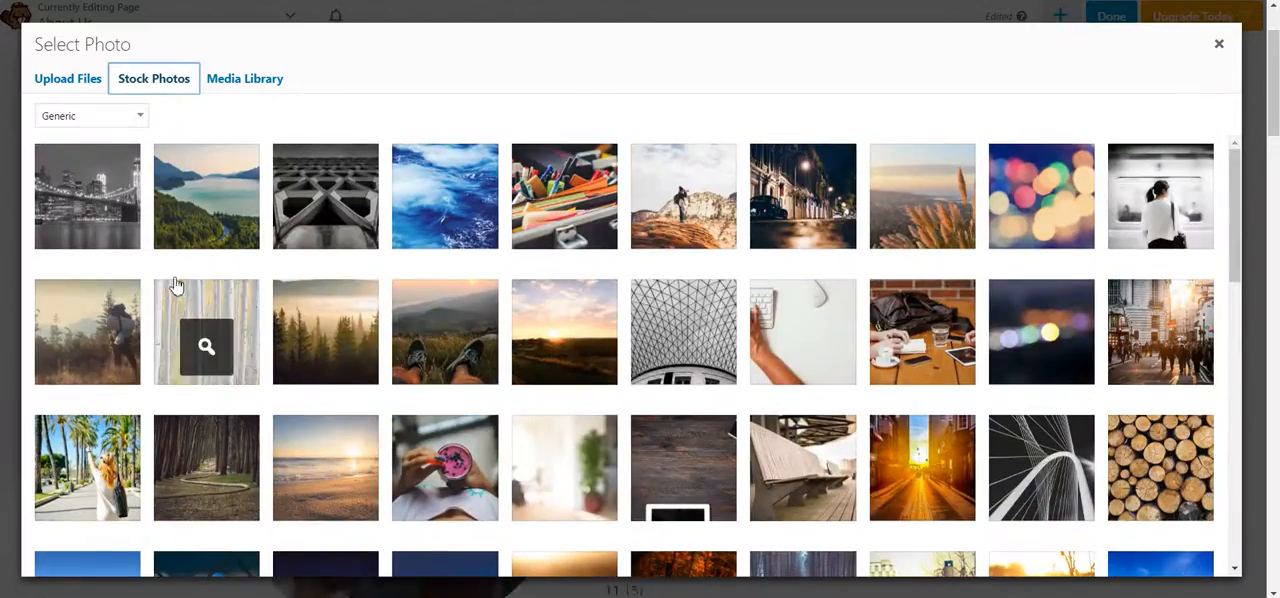
Step: Filter the stock photos to the Faith and Religion category and preview the praying-hands photo without importing it
left_click(134, 118)
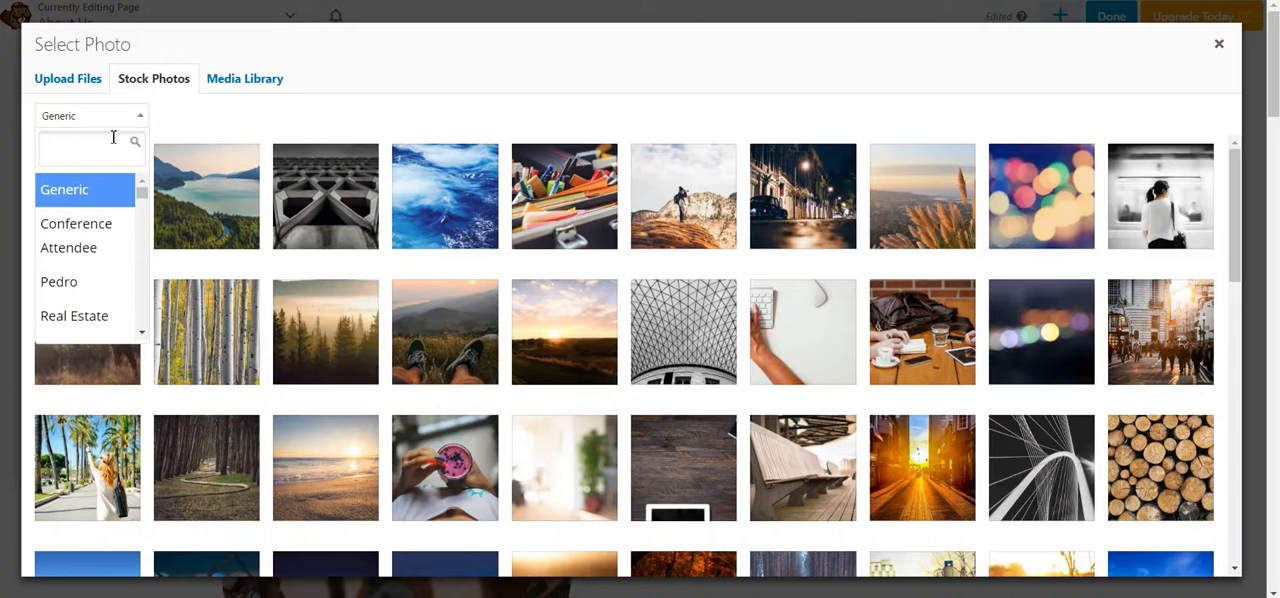
type("religion")
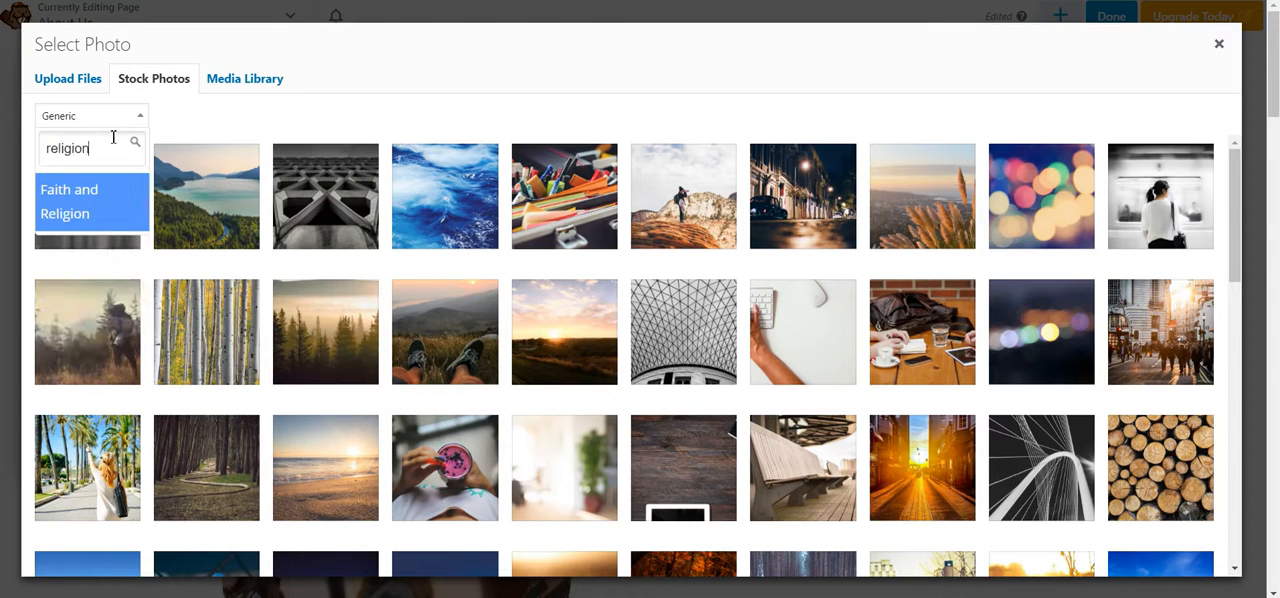
left_click(87, 206)
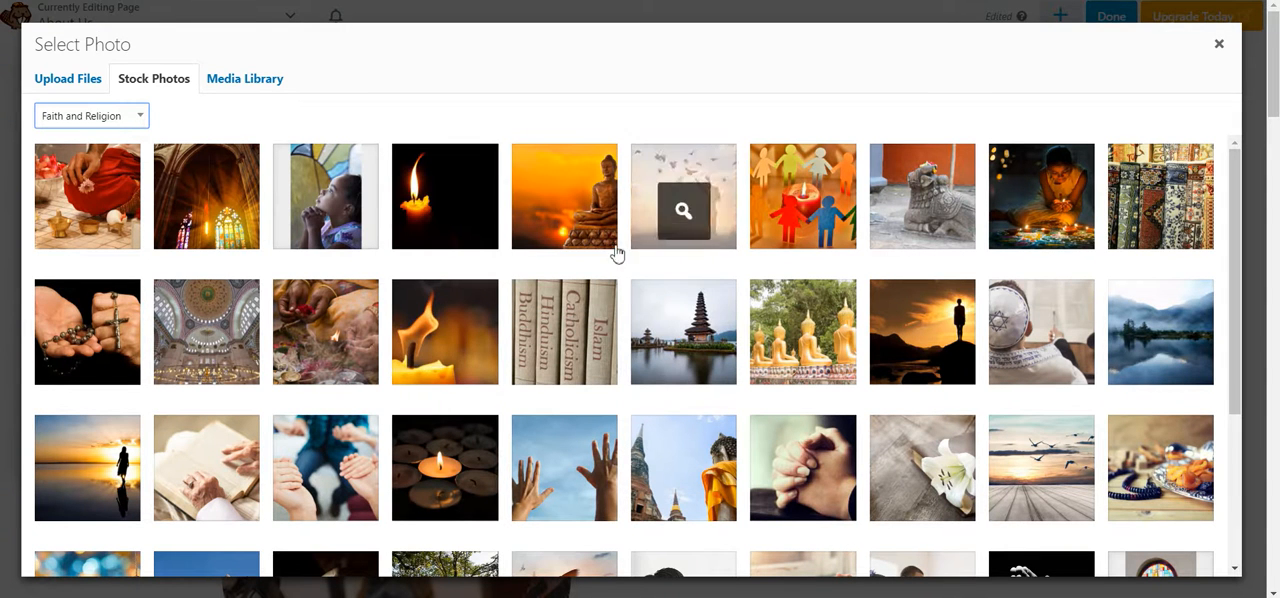
scroll(560, 300, "down", 5)
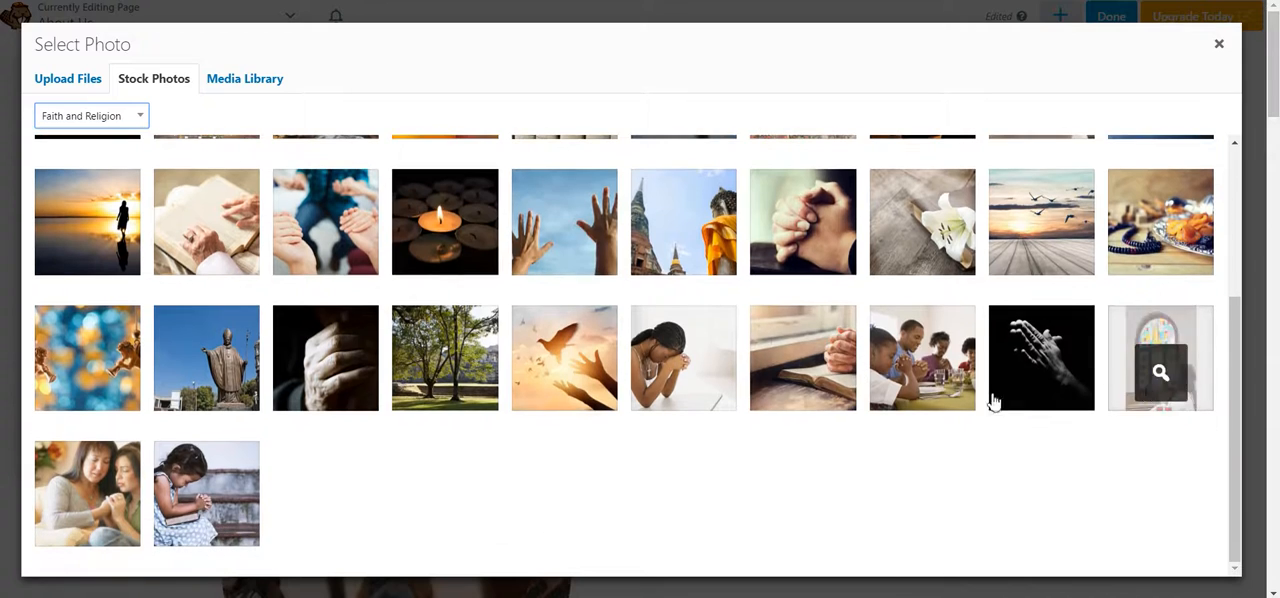
left_click(1032, 378)
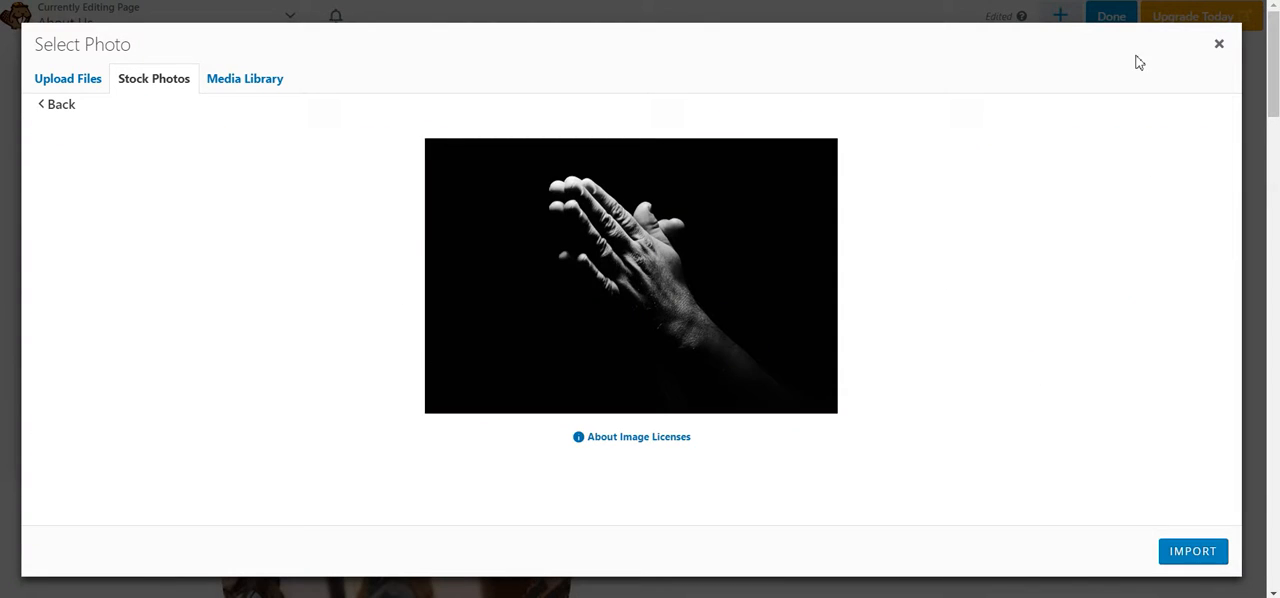
left_click(1219, 43)
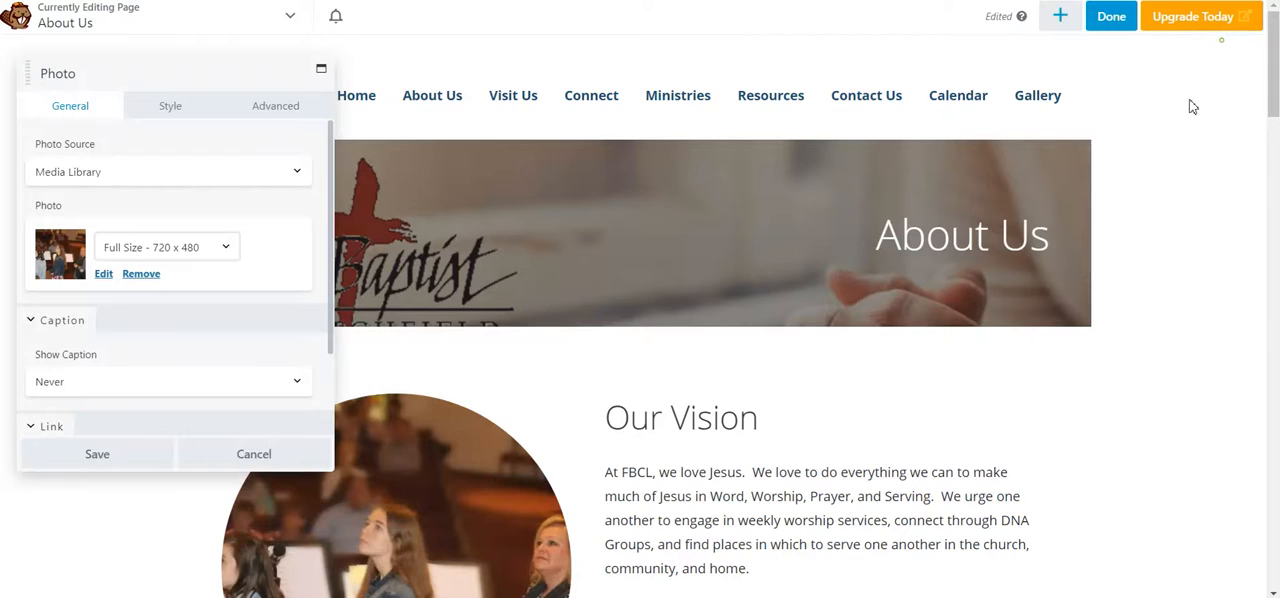
Step: Cancel the settings of the round photo beside Our Vision, keeping its current image
left_click(354, 454)
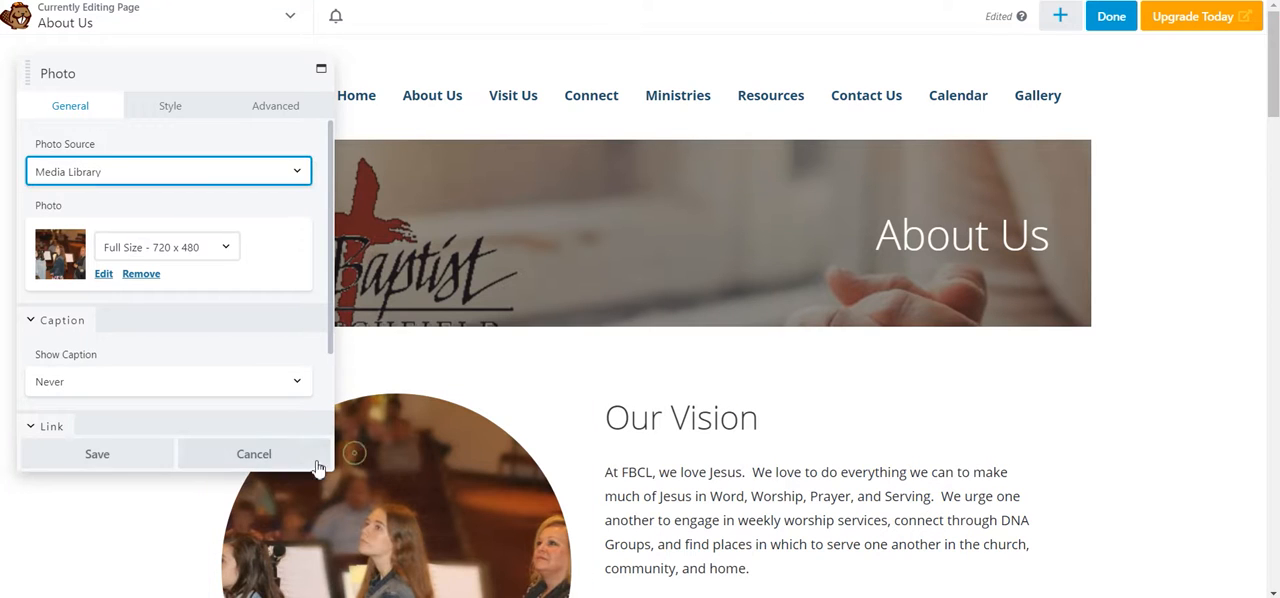
left_click(316, 464)
scroll(980, 380, "down", 3)
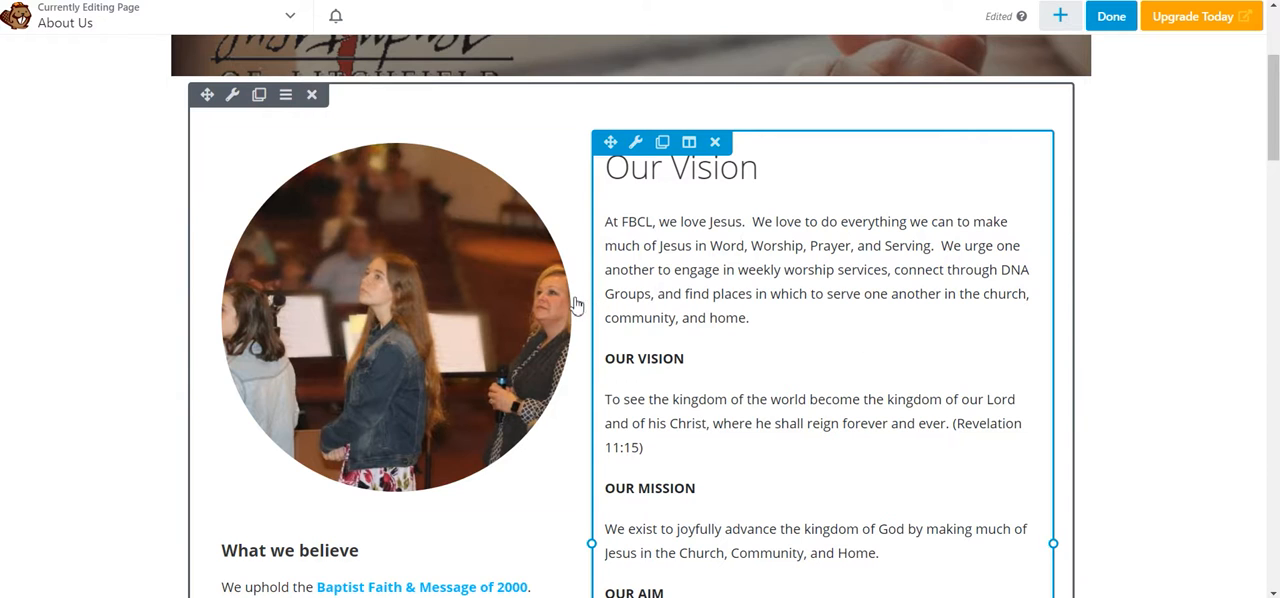
left_click(417, 306)
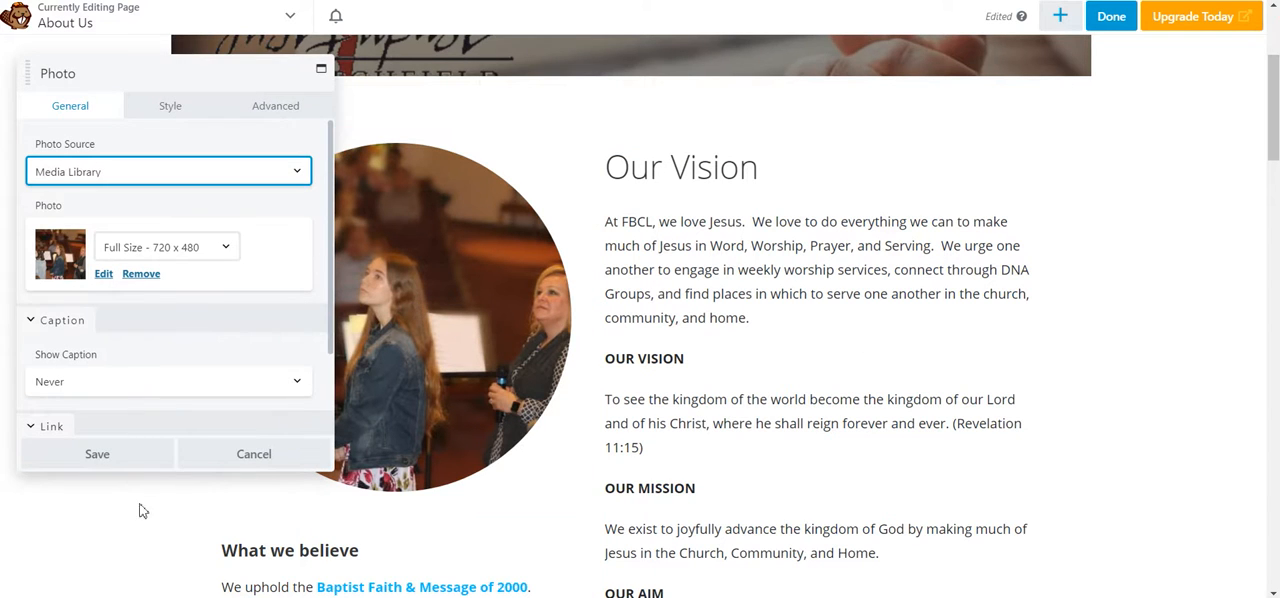
left_click(253, 454)
Step: Look through the standard modules available for adding content near the Leadership & Staff section
scroll(943, 274, "down", 3)
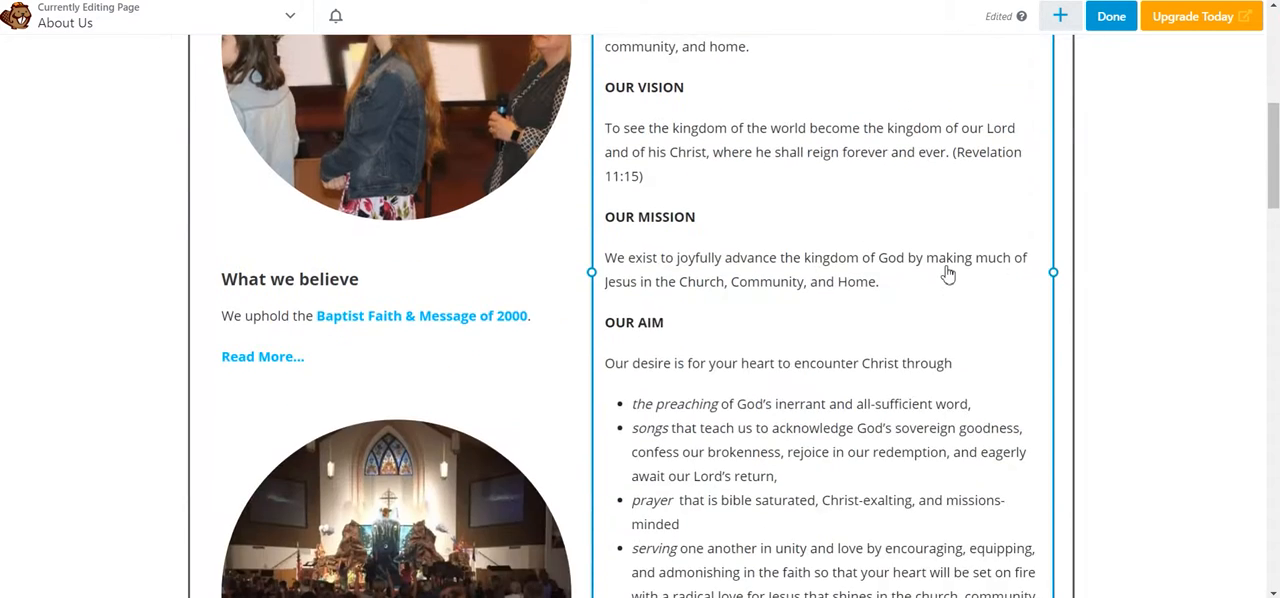
scroll(948, 274, "down", 4)
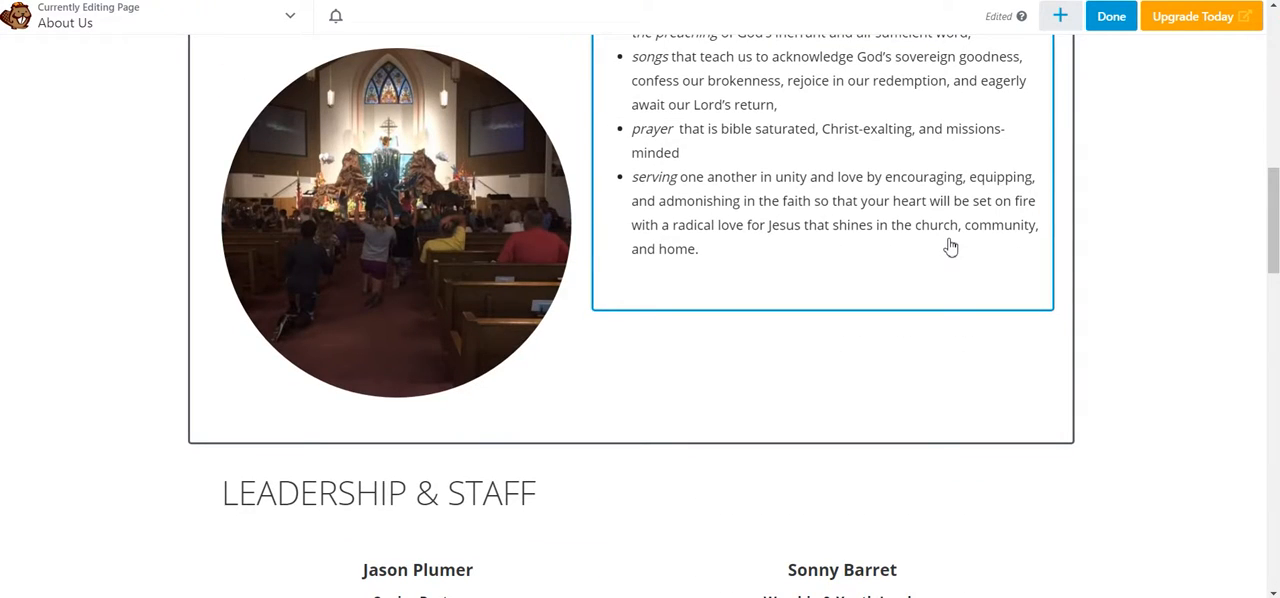
scroll(945, 242, "down", 2)
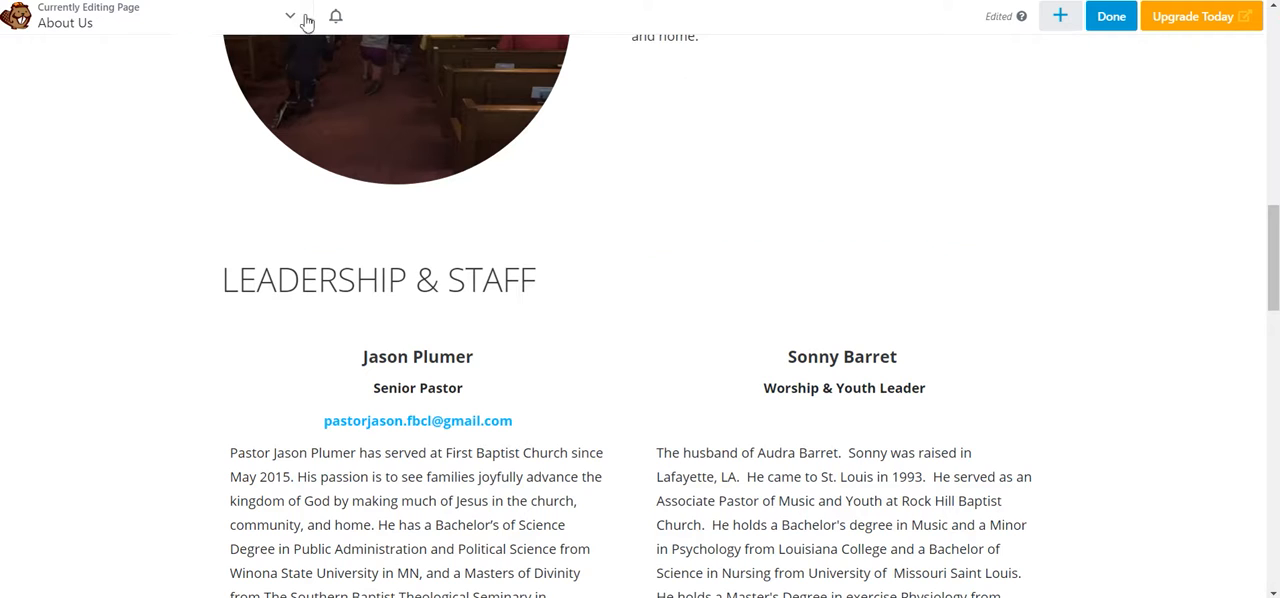
left_click(1061, 17)
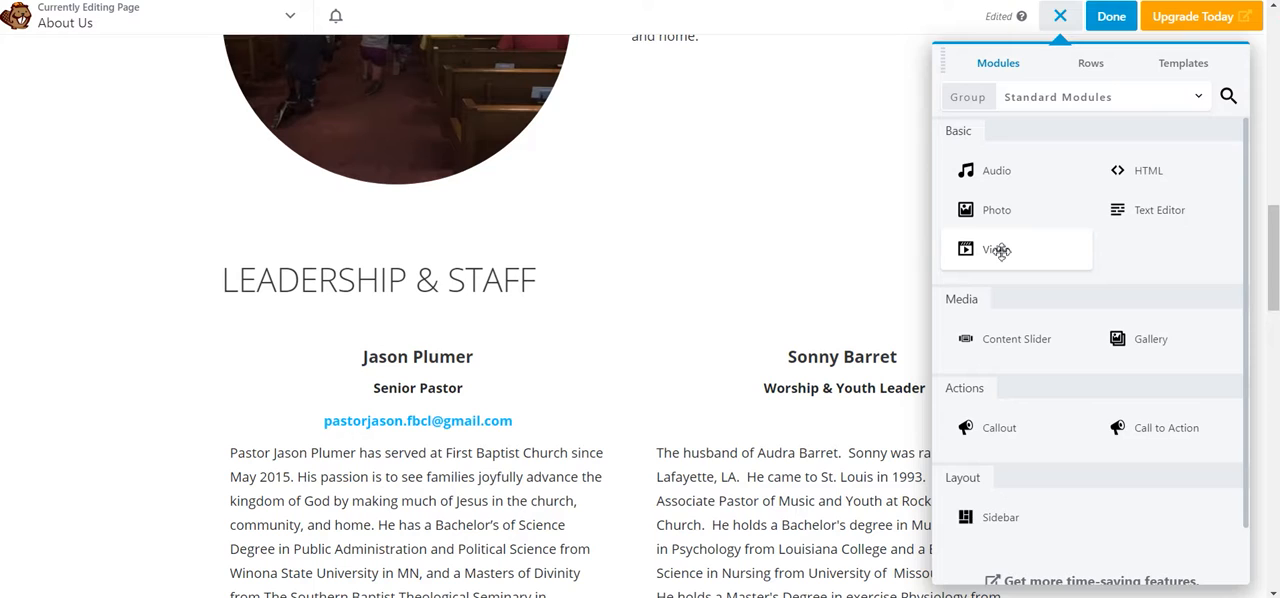
scroll(1057, 370, "down", 1)
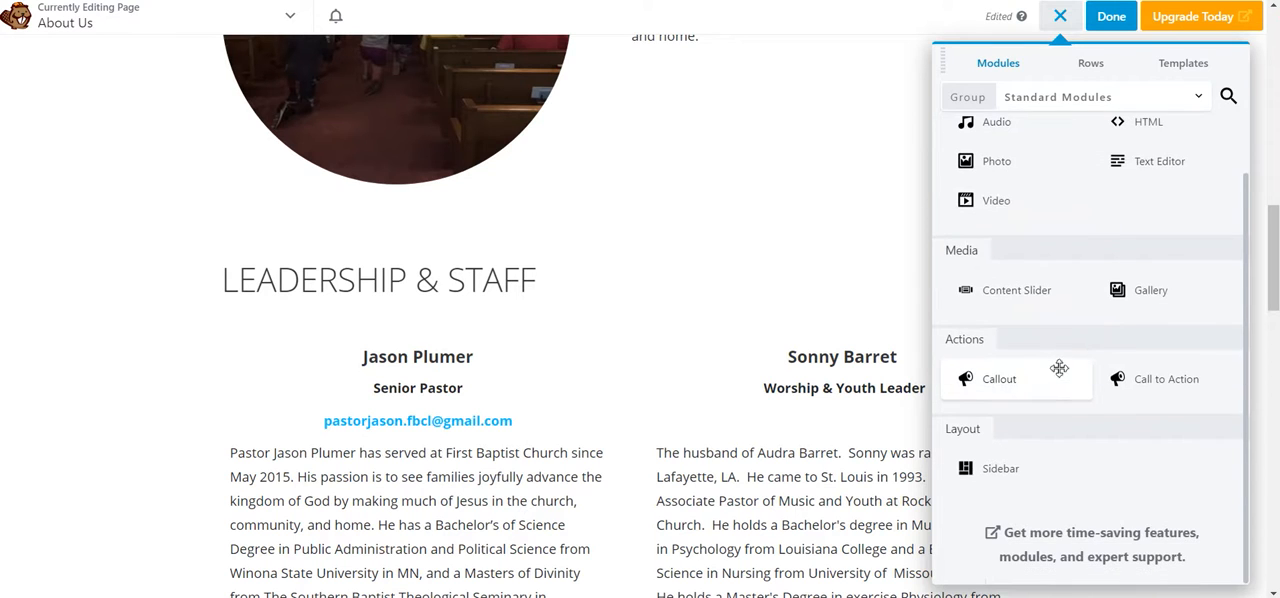
scroll(1059, 368, "up", 1)
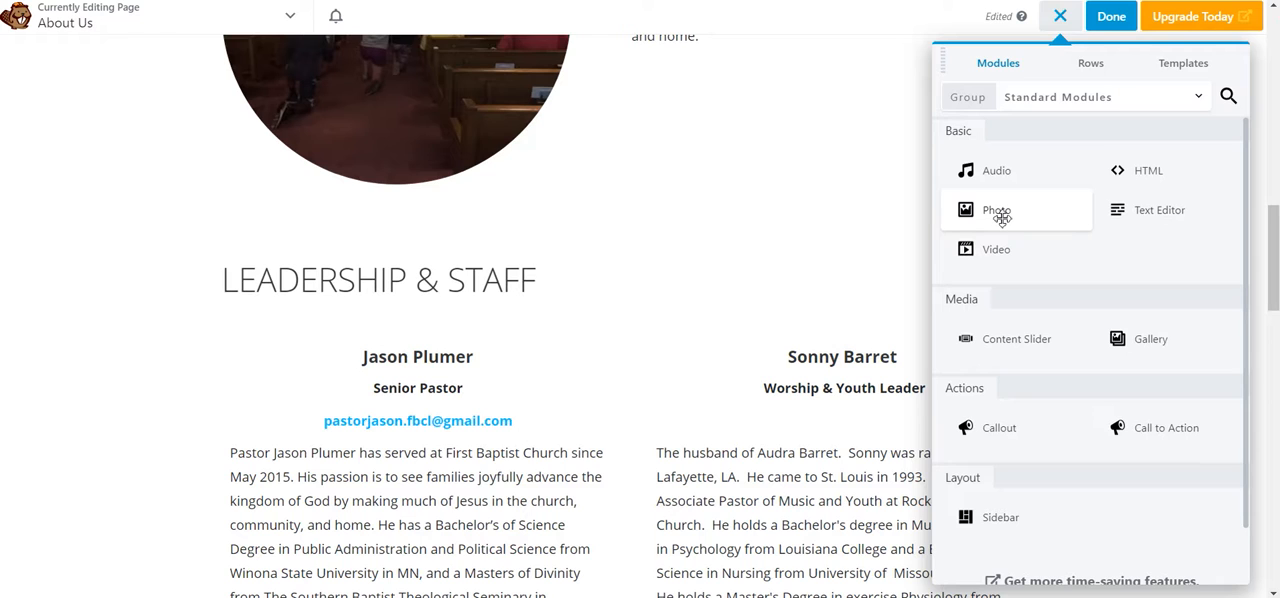
Step: Add a Photo module above the Leadership & Staff heading and keep Media Library as its photo source
left_click_drag(1001, 217, 1004, 224)
left_click_drag(789, 220, 593, 375)
scroll(732, 202, "up", 5)
scroll(782, 260, "down", 3)
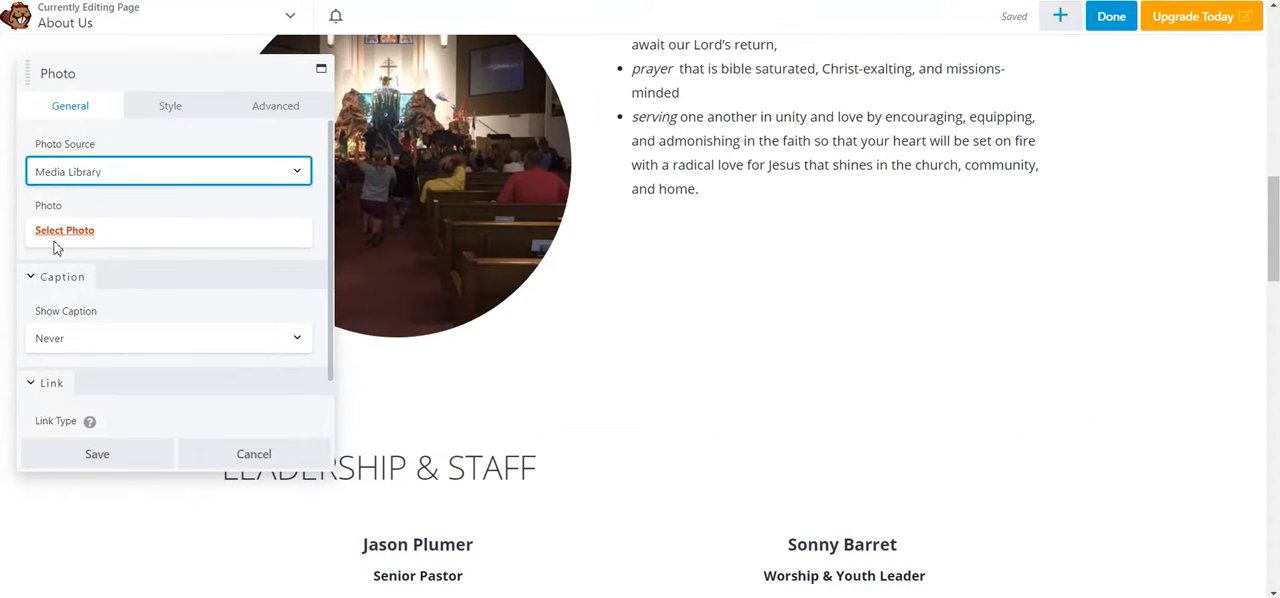
left_click(130, 182)
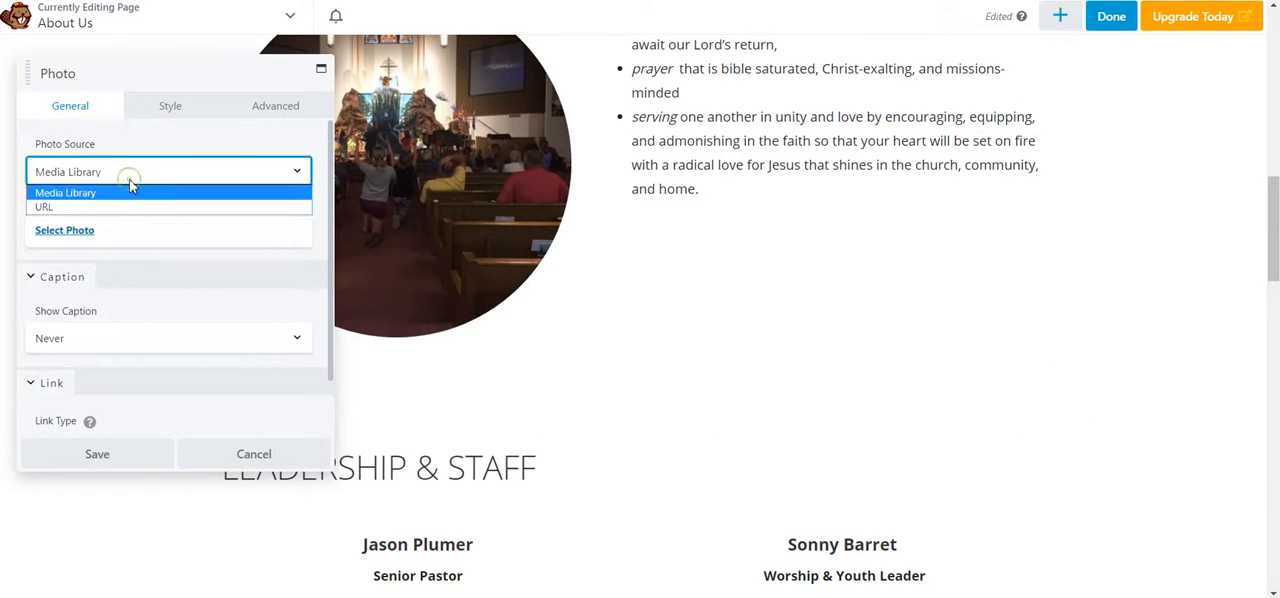
left_click(135, 175)
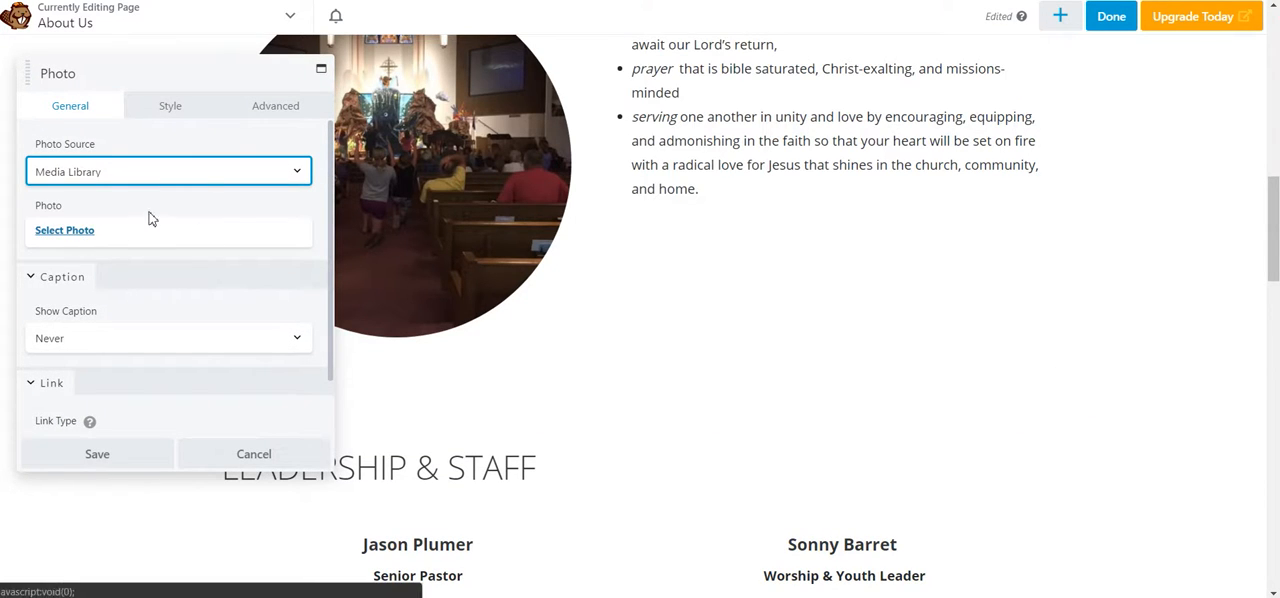
Step: Import the stock photo of sunlit stained-glass church windows from Faith and Religion for the new Photo module
left_click(58, 233)
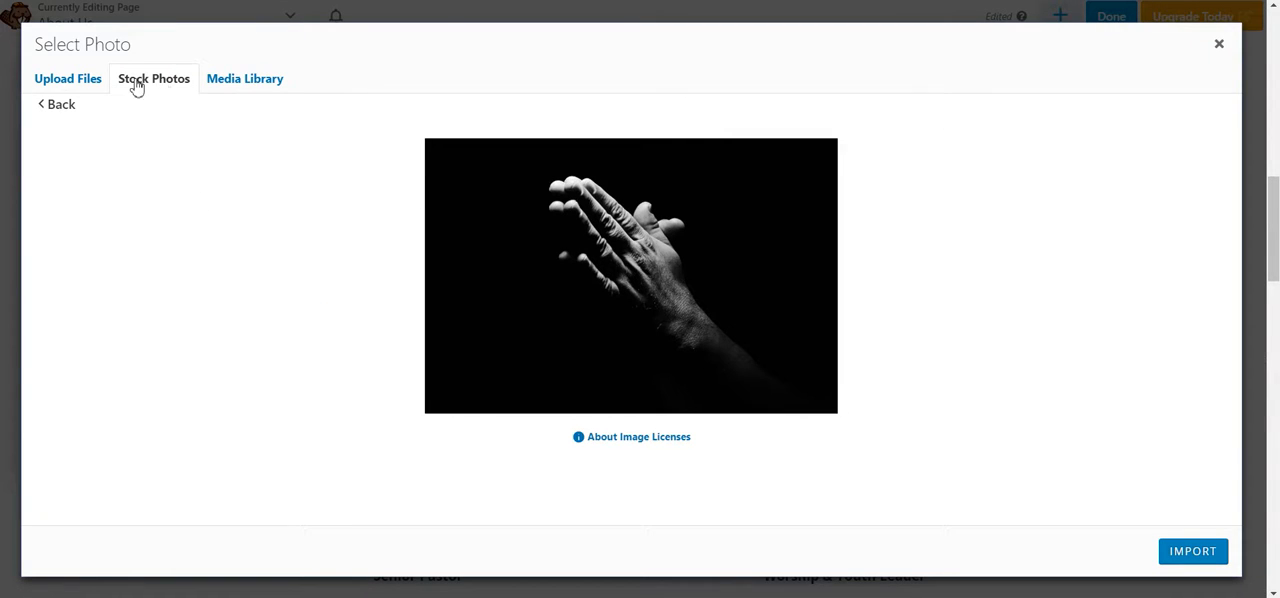
left_click(60, 106)
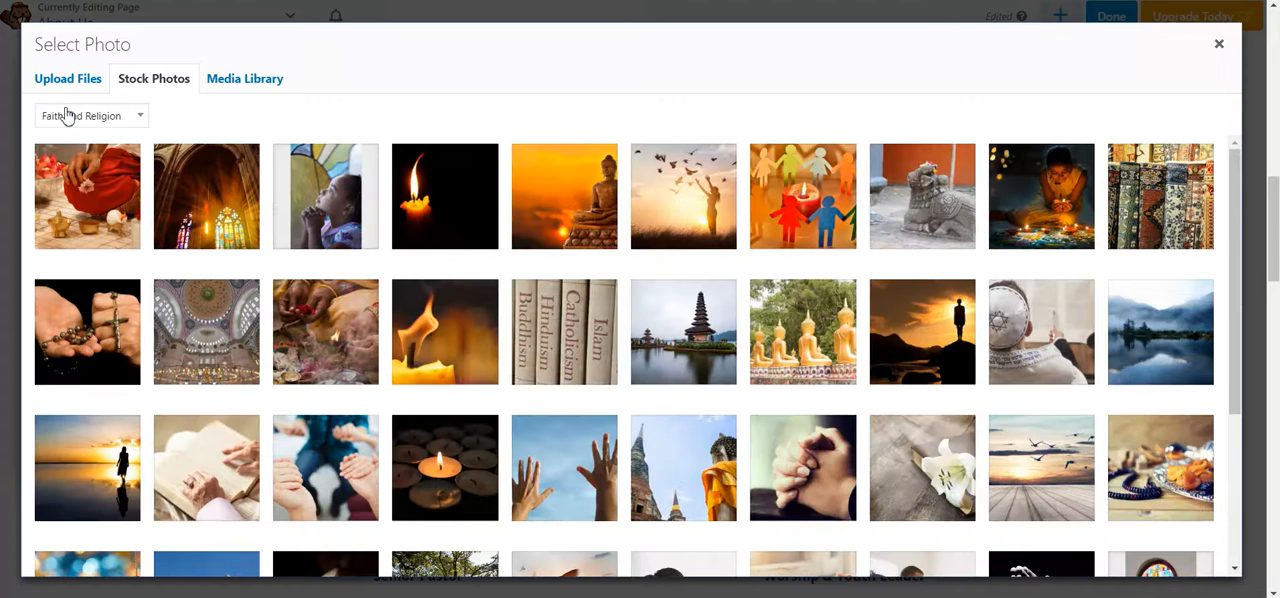
left_click(217, 202)
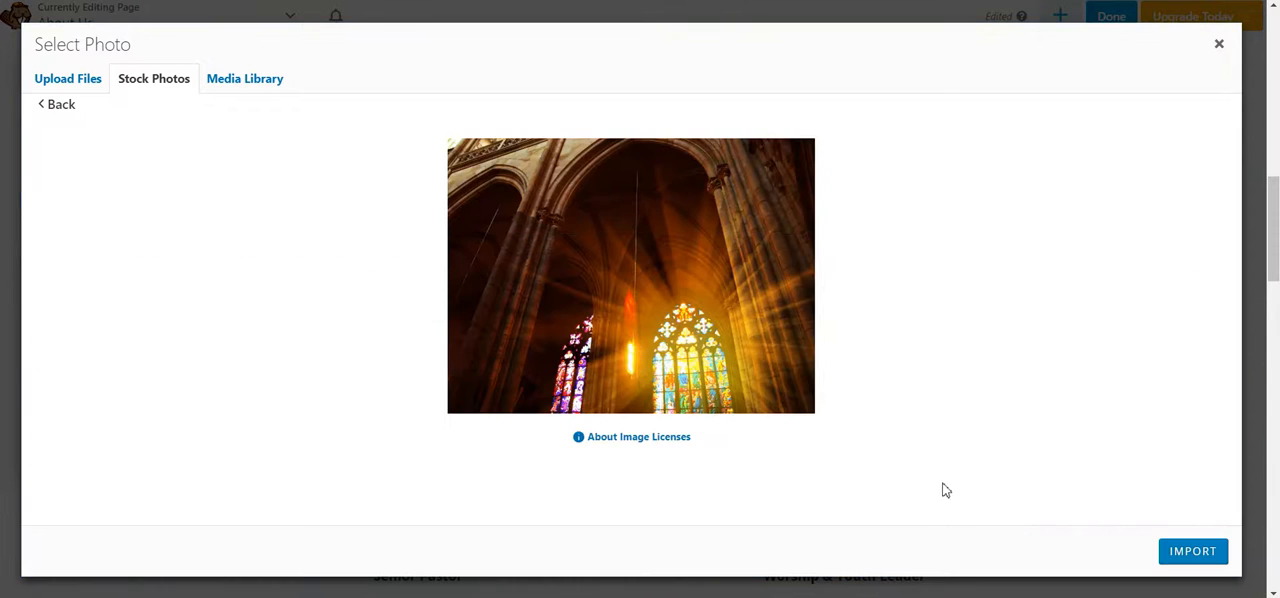
left_click(1197, 556)
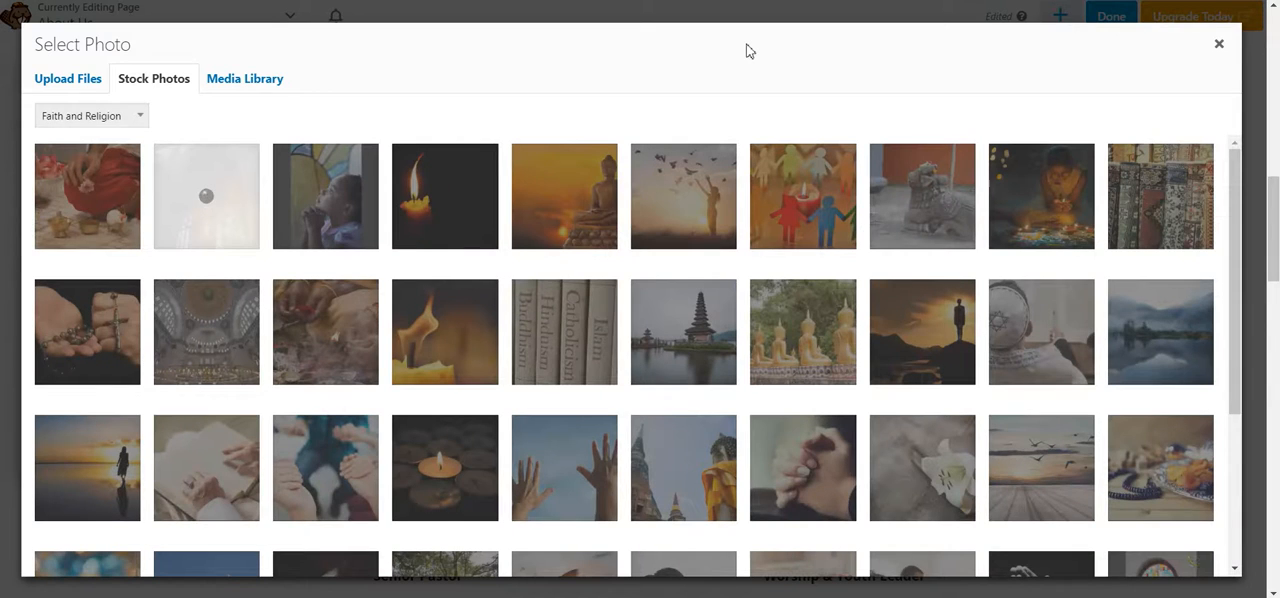
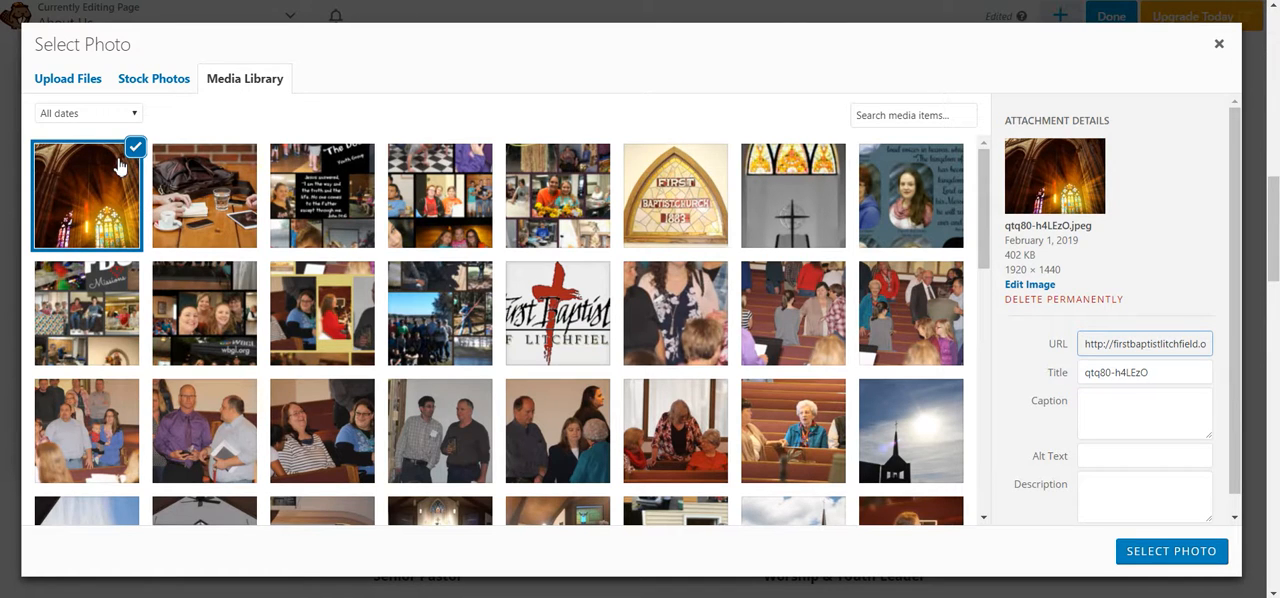
Step: Insert the selected stained-glass church photo at full size in the new Photo module and save the module
left_click(1176, 553)
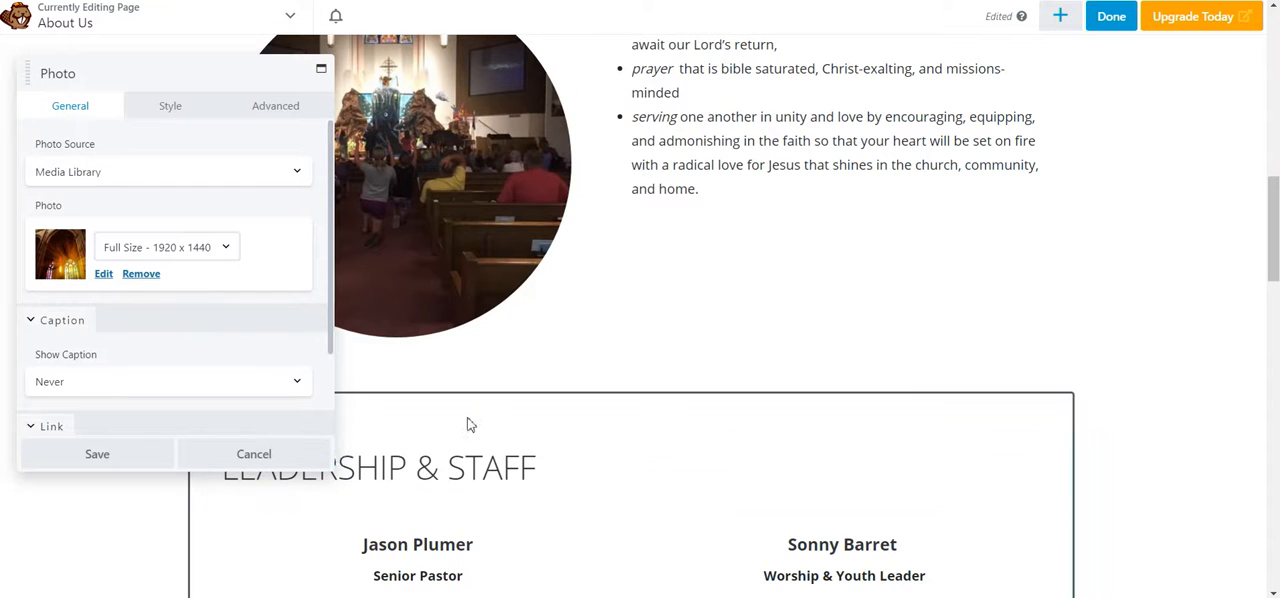
scroll(526, 449, "down", 3)
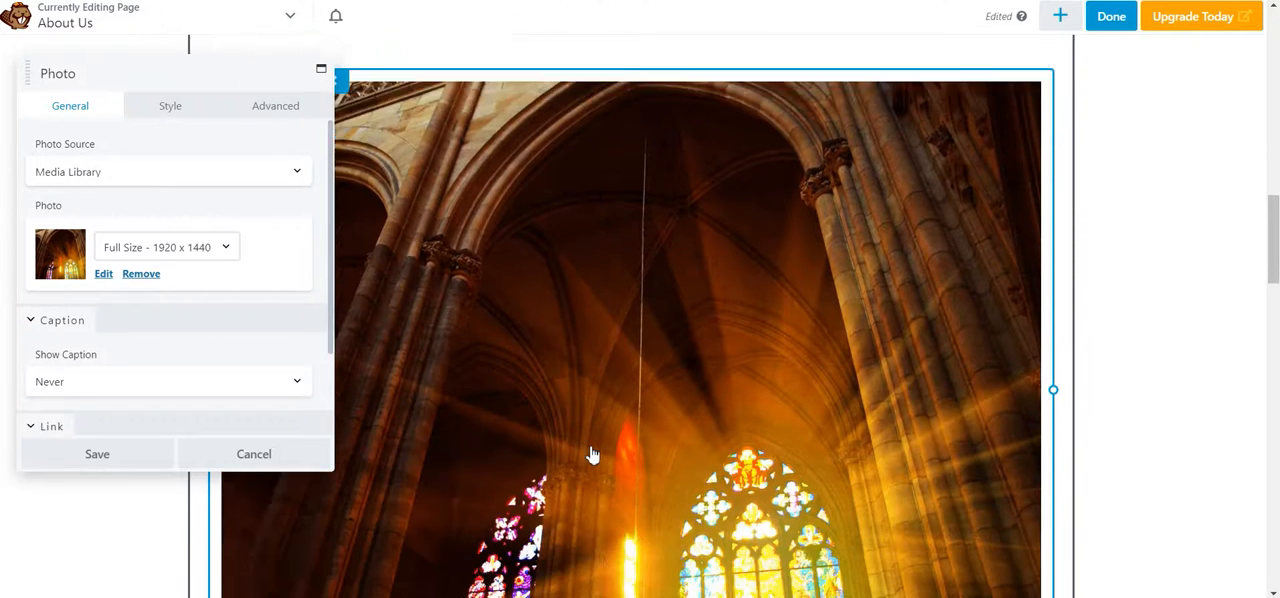
scroll(592, 455, "down", 3)
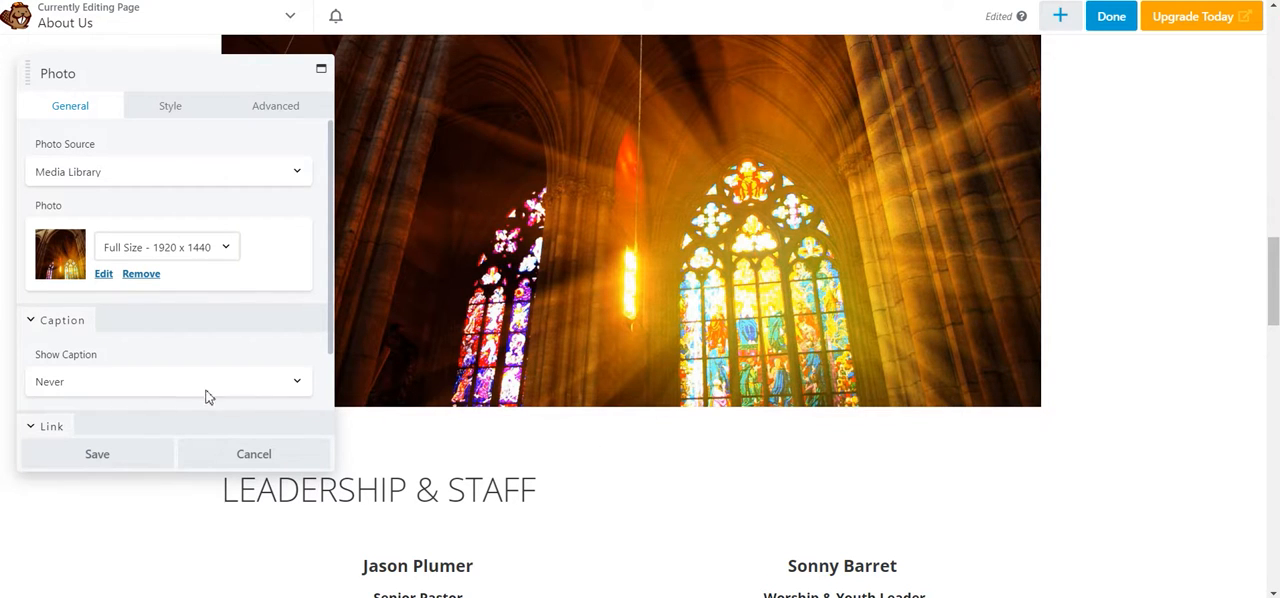
left_click(95, 456)
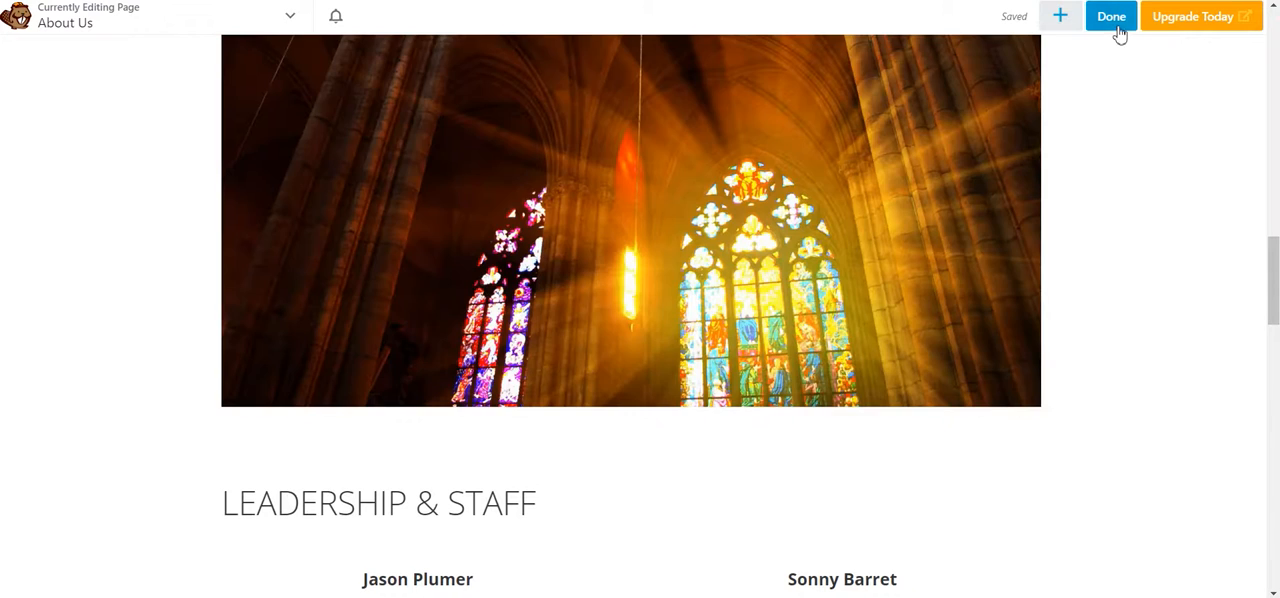
Step: Publish the About Us page with the new church photo and reload the live page
left_click(1120, 33)
left_click(1148, 28)
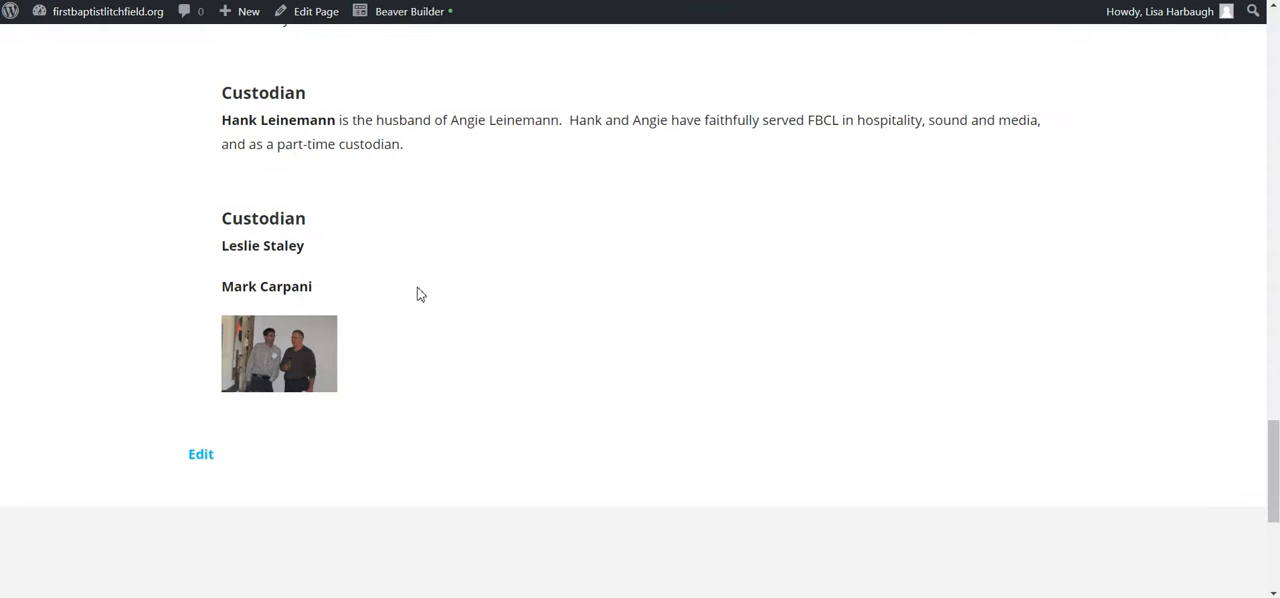
scroll(418, 293, "up", 4)
scroll(323, 300, "down", 6)
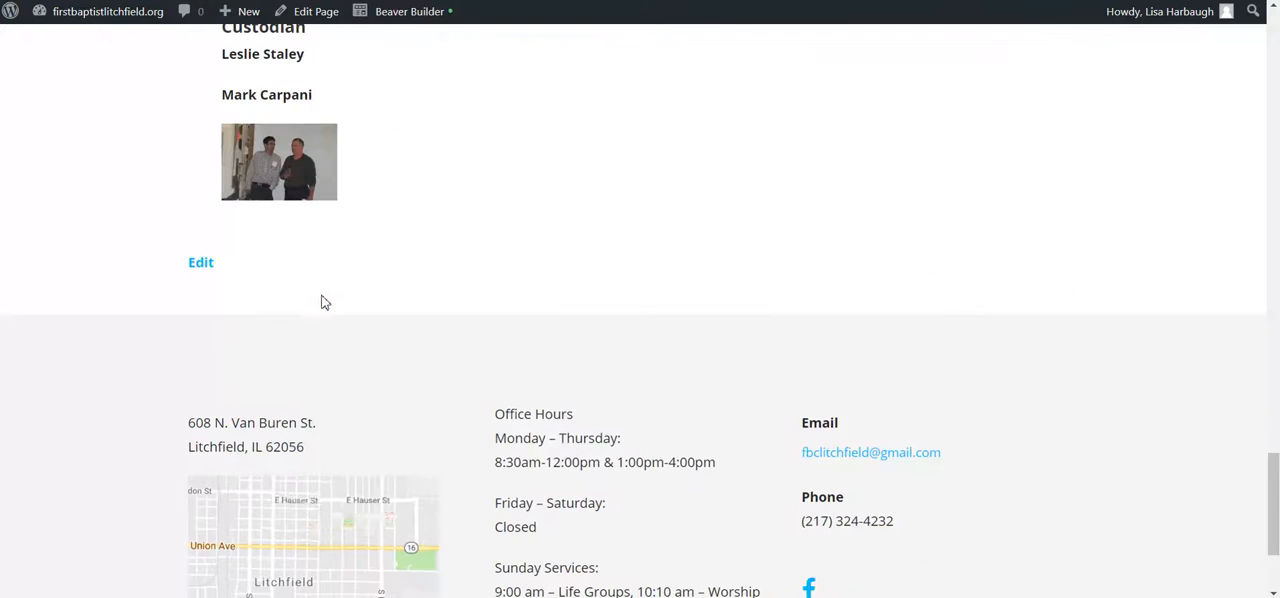
key("F5")
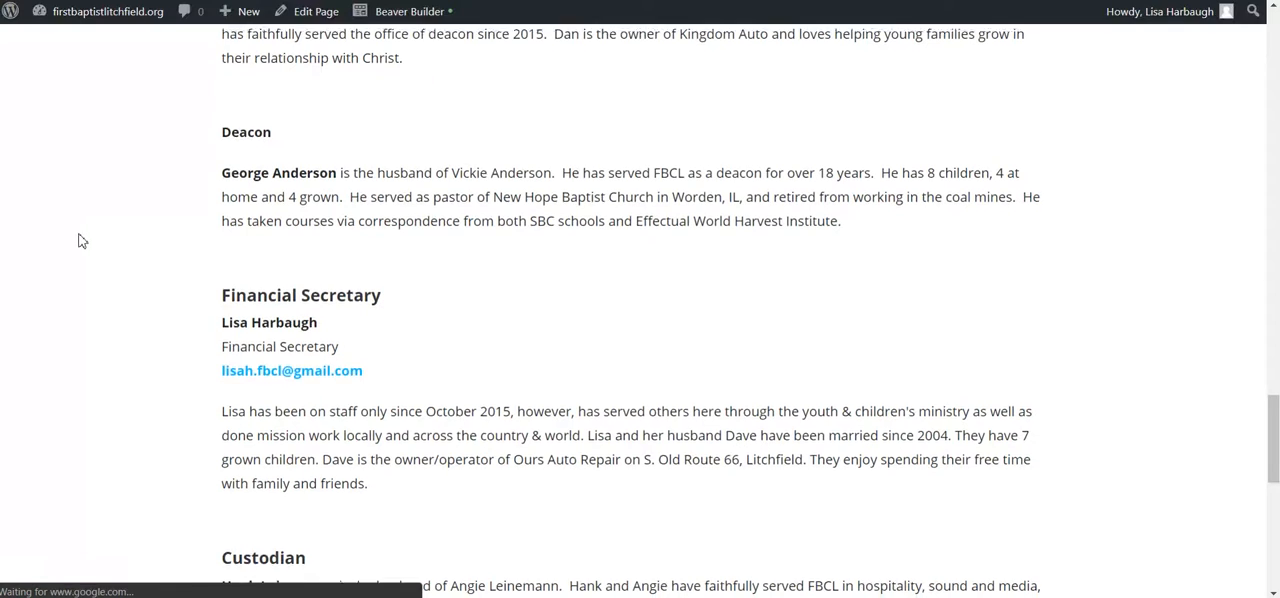
Step: Examine how the full-size church photo sits between the vision content and the Leadership & Staff section on the published page
scroll(283, 340, "up", 4)
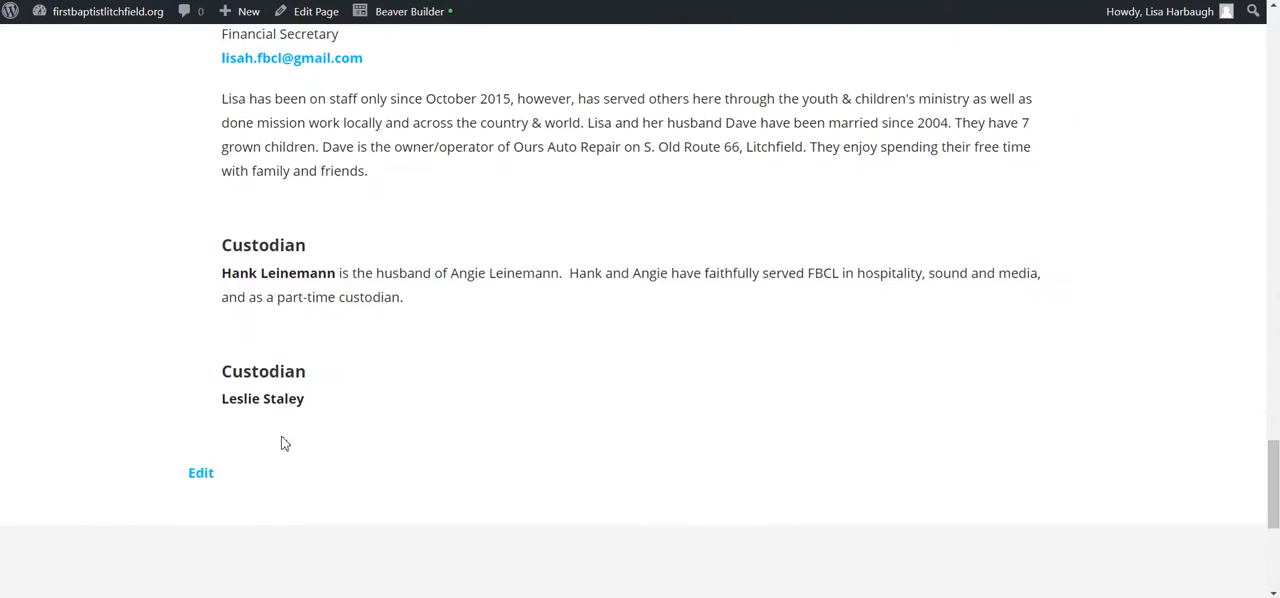
scroll(288, 443, "up", 10)
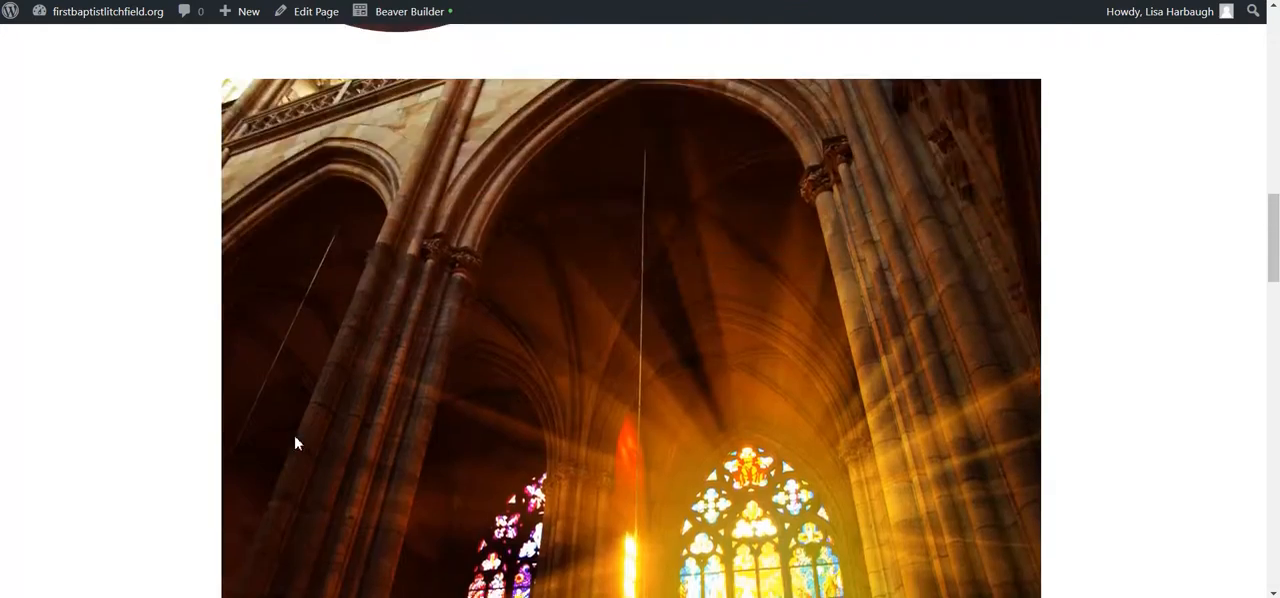
scroll(295, 442, "up", 3)
scroll(543, 294, "down", 4)
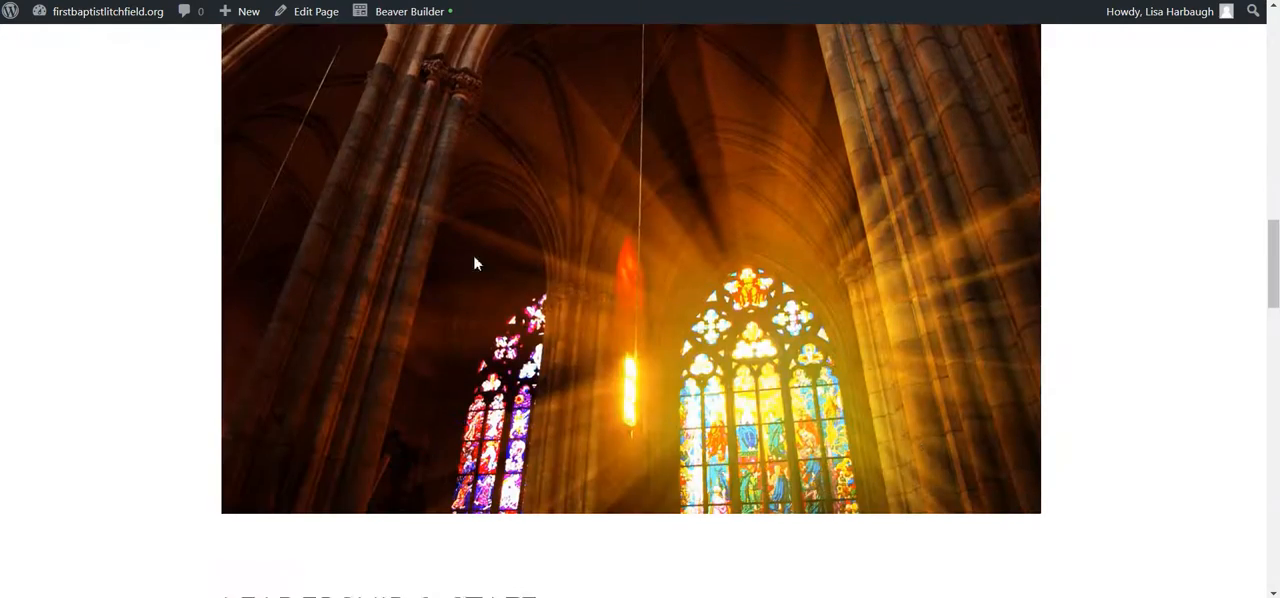
scroll(604, 467, "up", 3)
scroll(514, 529, "down", 4)
scroll(514, 529, "up", 4)
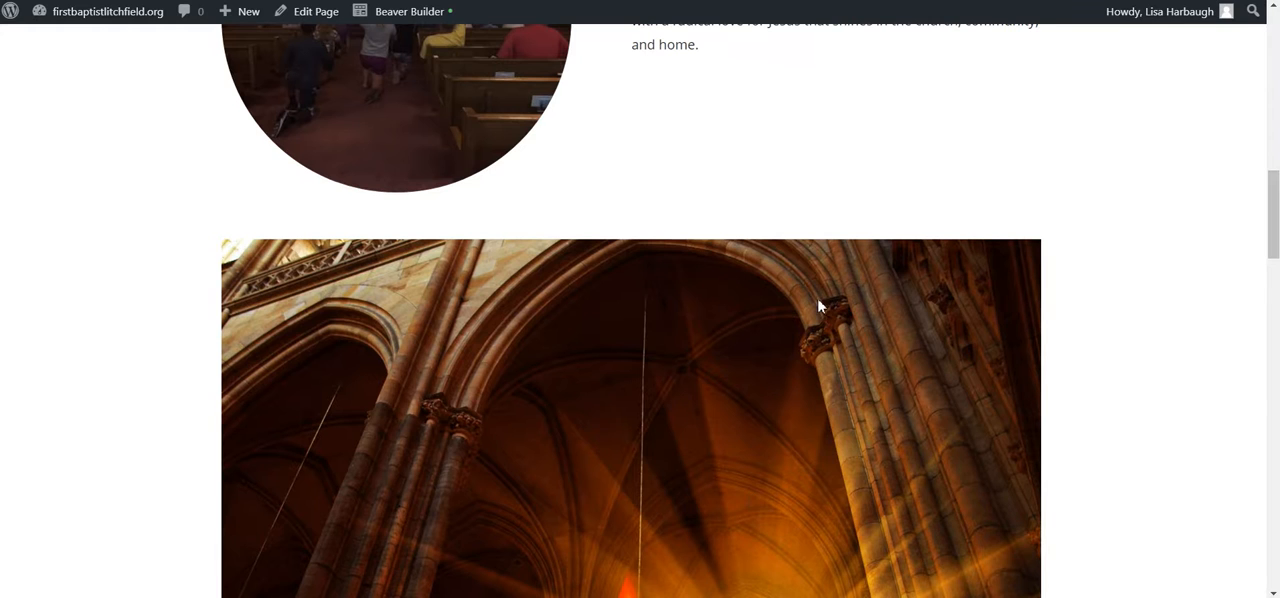
scroll(714, 277, "up", 3)
scroll(720, 290, "down", 4)
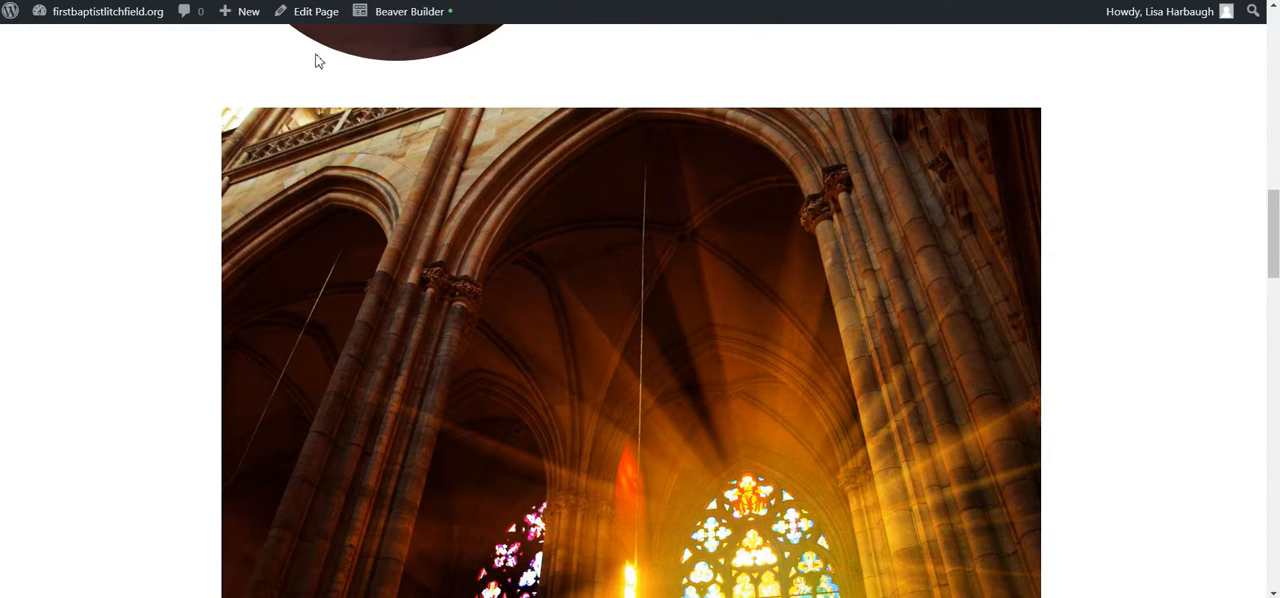
Step: Reopen the page in Beaver Builder and set the church photo's size to Medium - 300 x 225
left_click(423, 11)
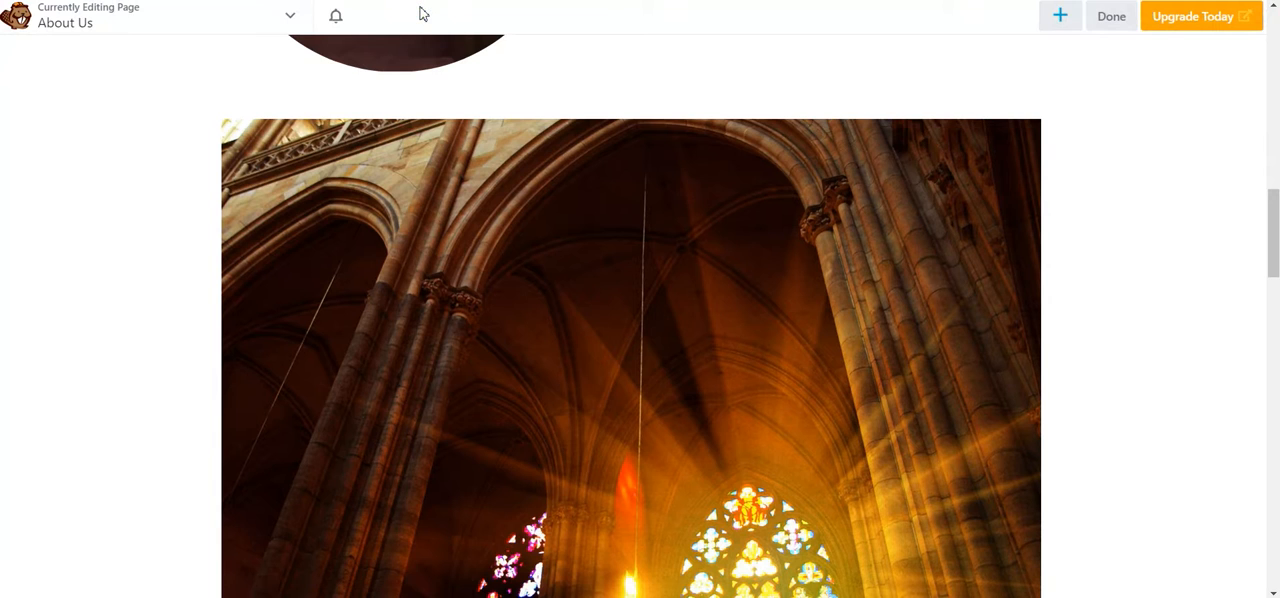
mouse_move(546, 263)
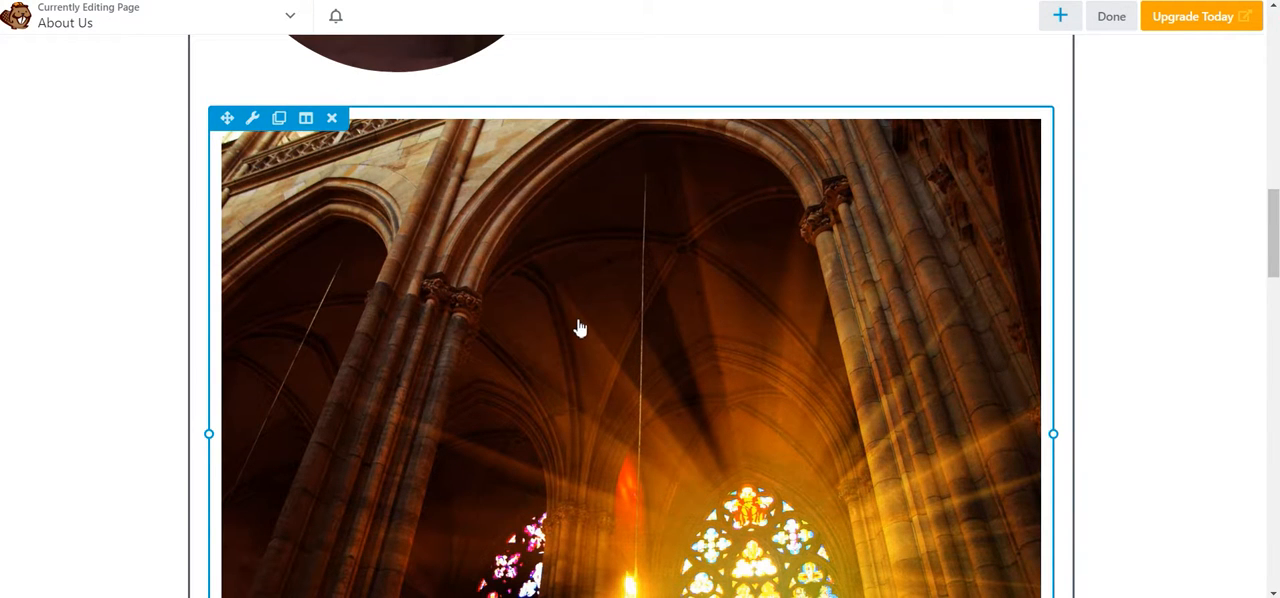
scroll(560, 322, "down", 1)
left_click(480, 314)
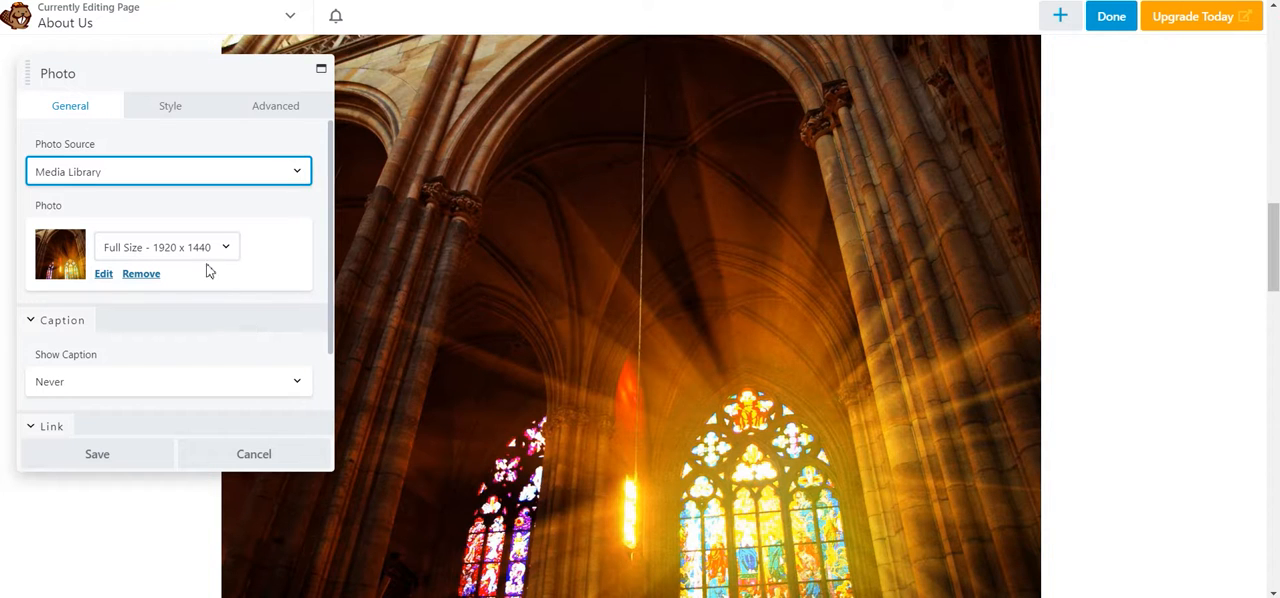
left_click(176, 250)
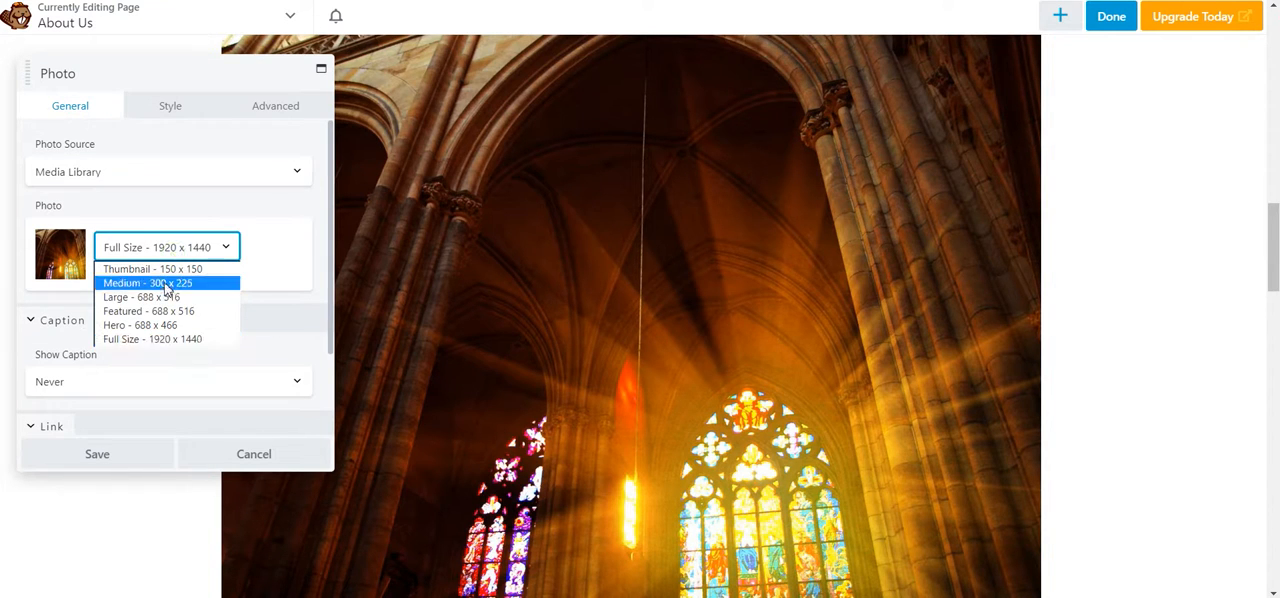
left_click(165, 297)
left_click(222, 252)
left_click(188, 284)
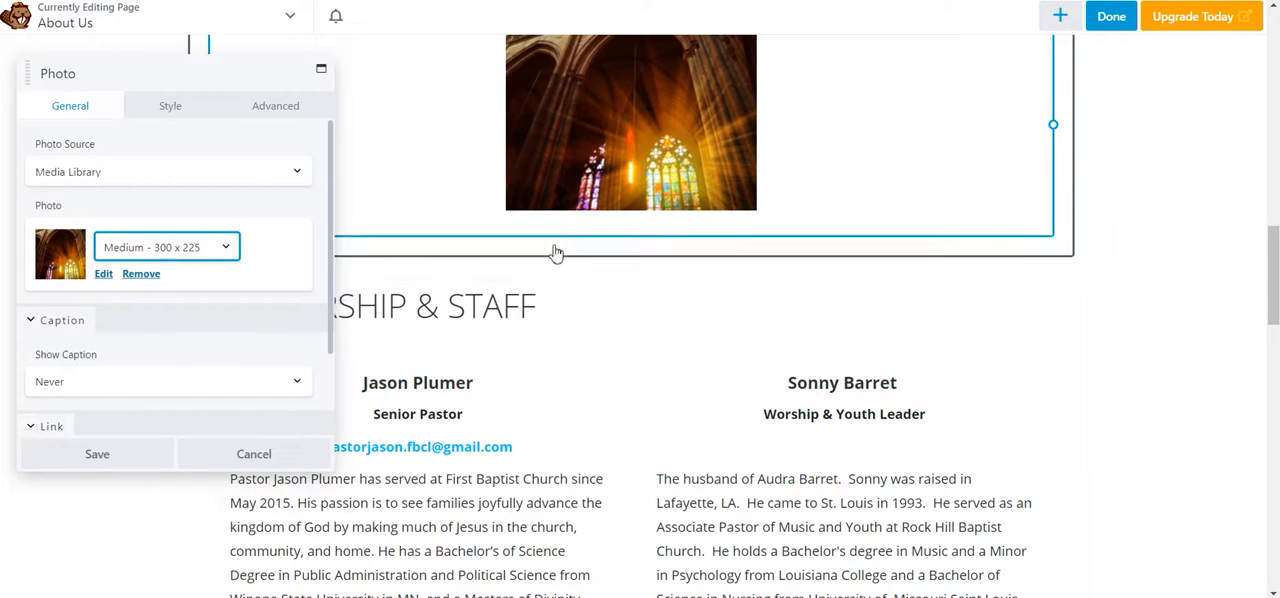
Step: Review the resized church photo on the page and look over its caption, link and style settings
scroll(592, 300, "up", 3)
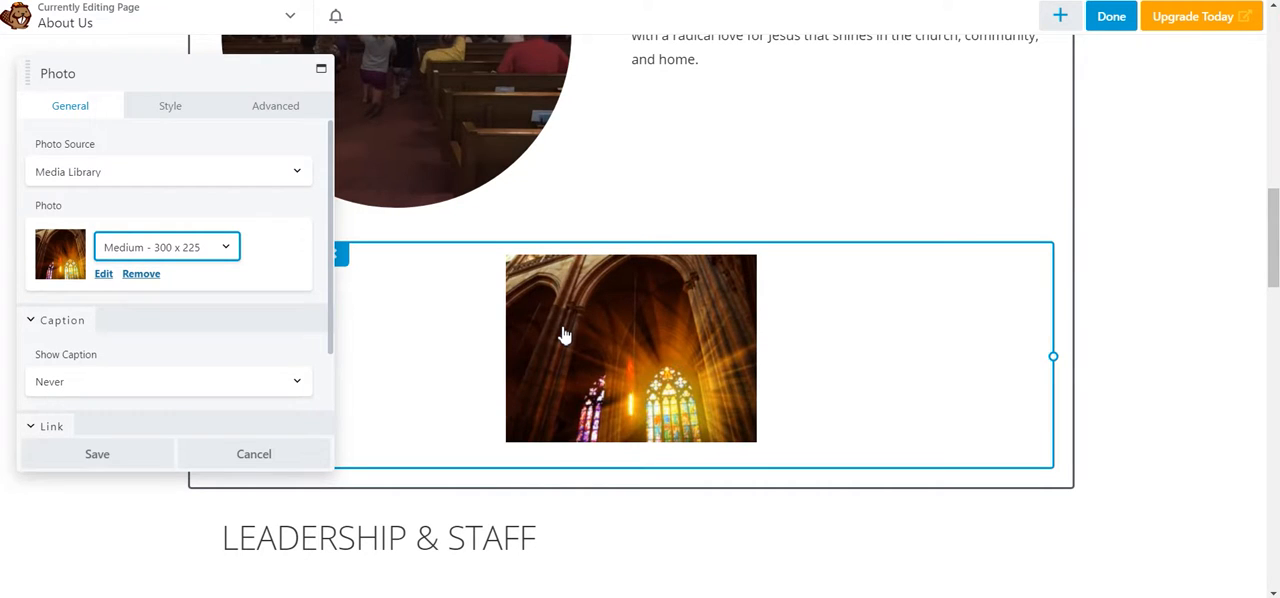
scroll(262, 313, "down", 1)
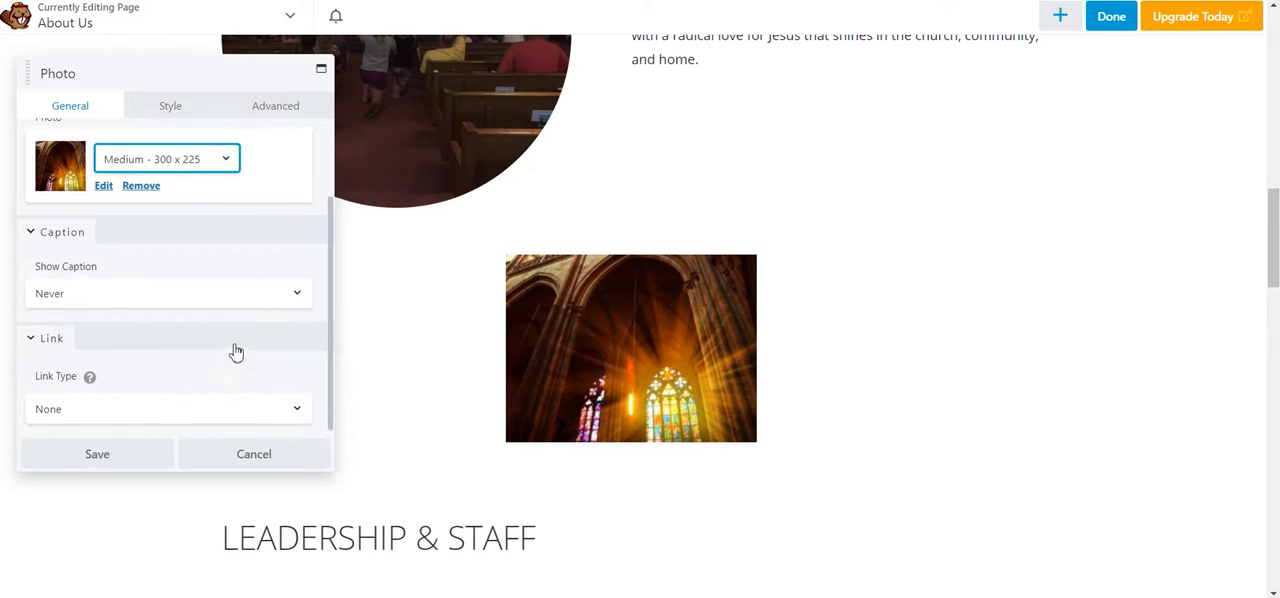
scroll(234, 345, "up", 1)
scroll(230, 400, "down", 1)
scroll(543, 346, "down", 1)
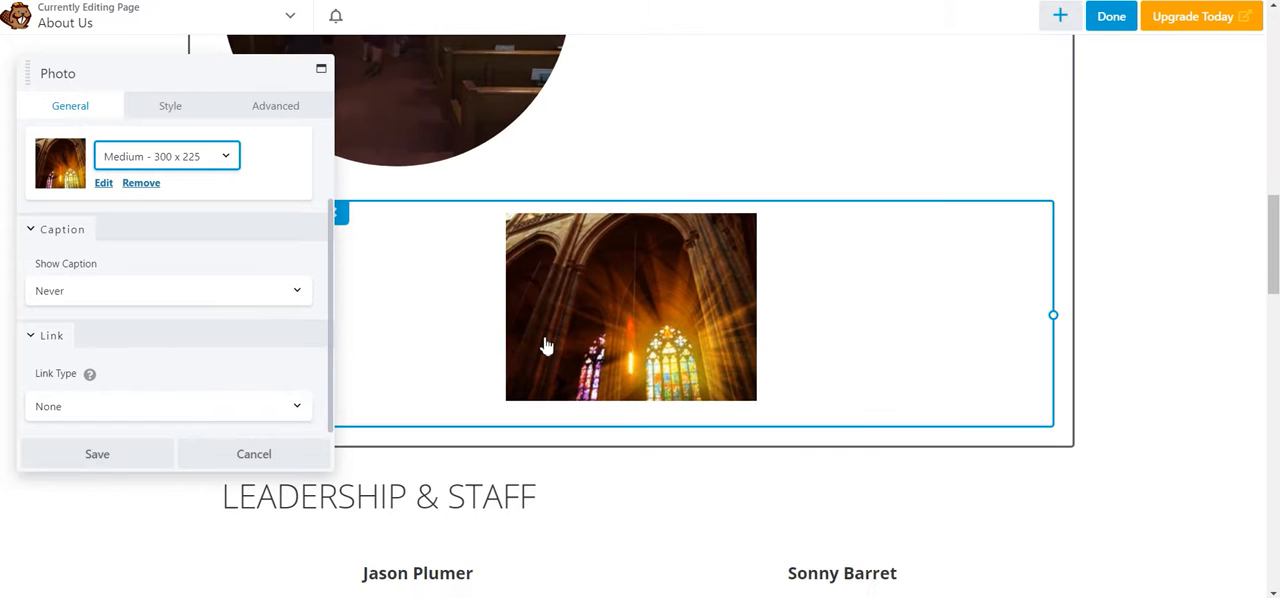
scroll(163, 151, "up", 1)
left_click(166, 110)
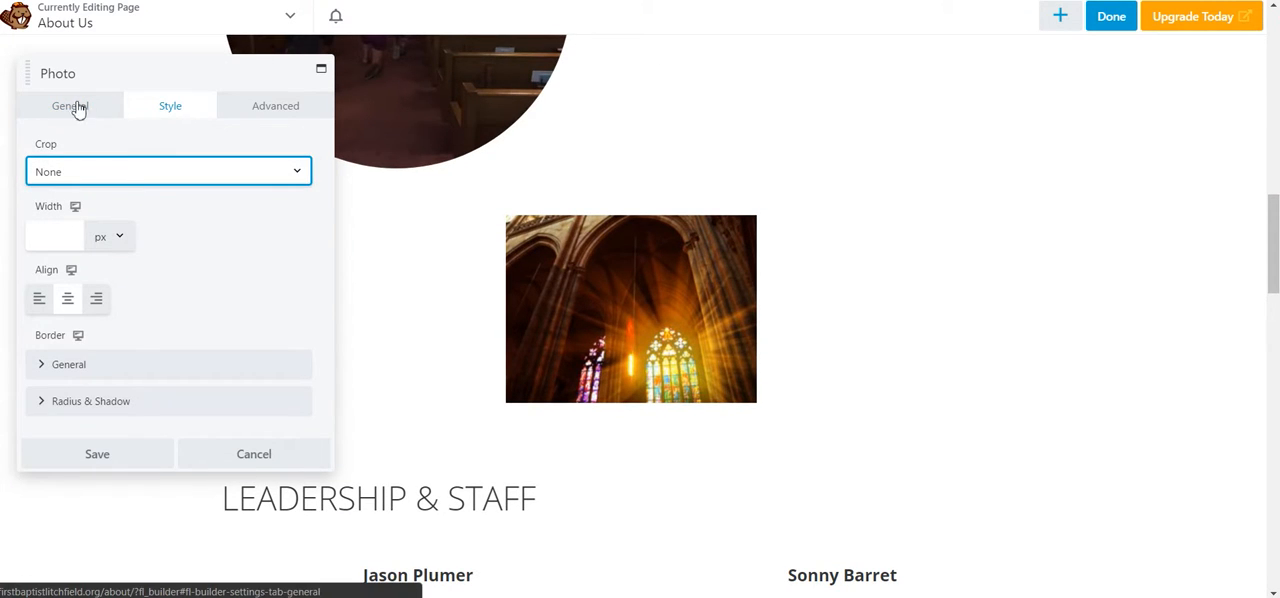
left_click(86, 106)
left_click(178, 112)
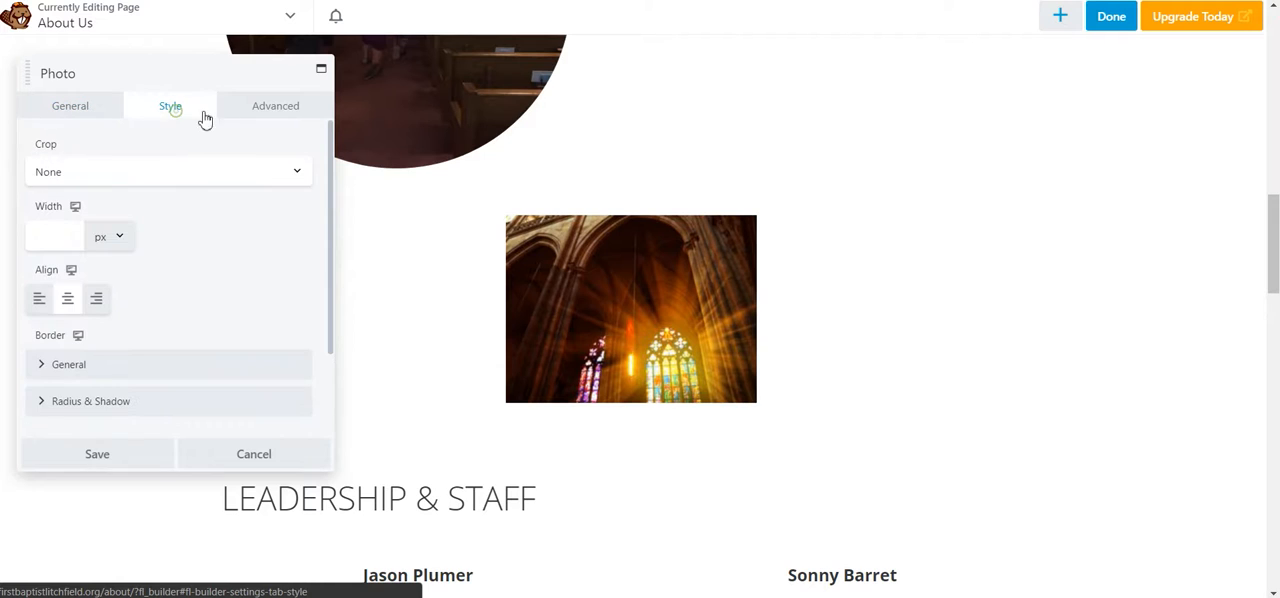
Step: Try the Circle, Portrait and Landscape crops on the church photo
left_click(142, 175)
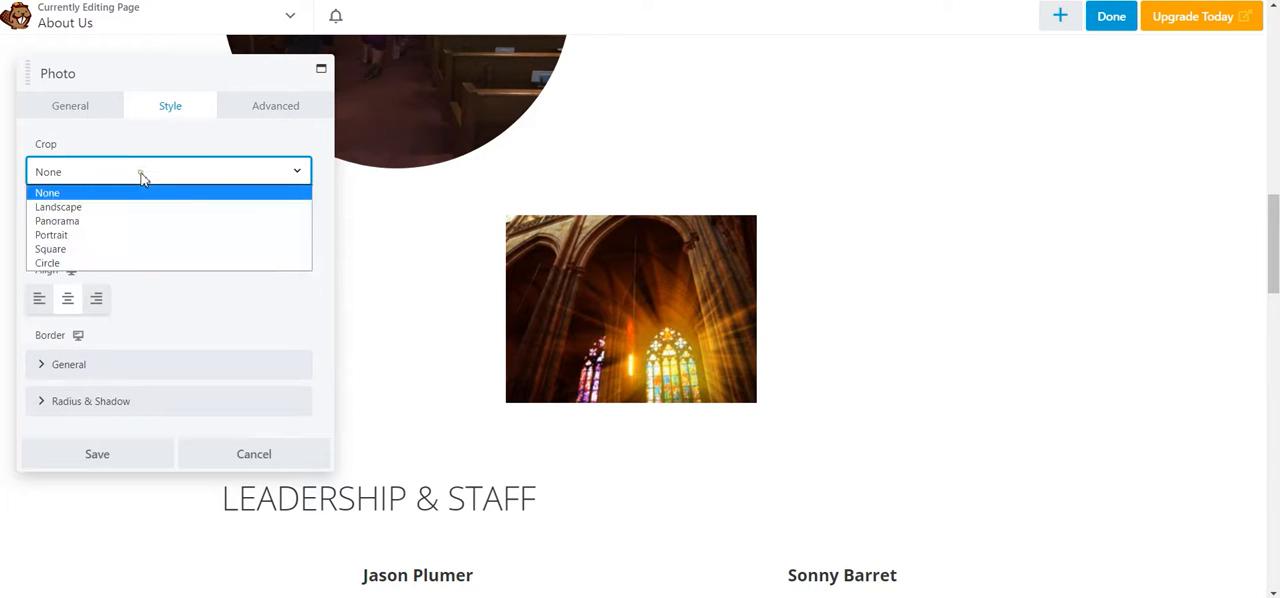
left_click(108, 266)
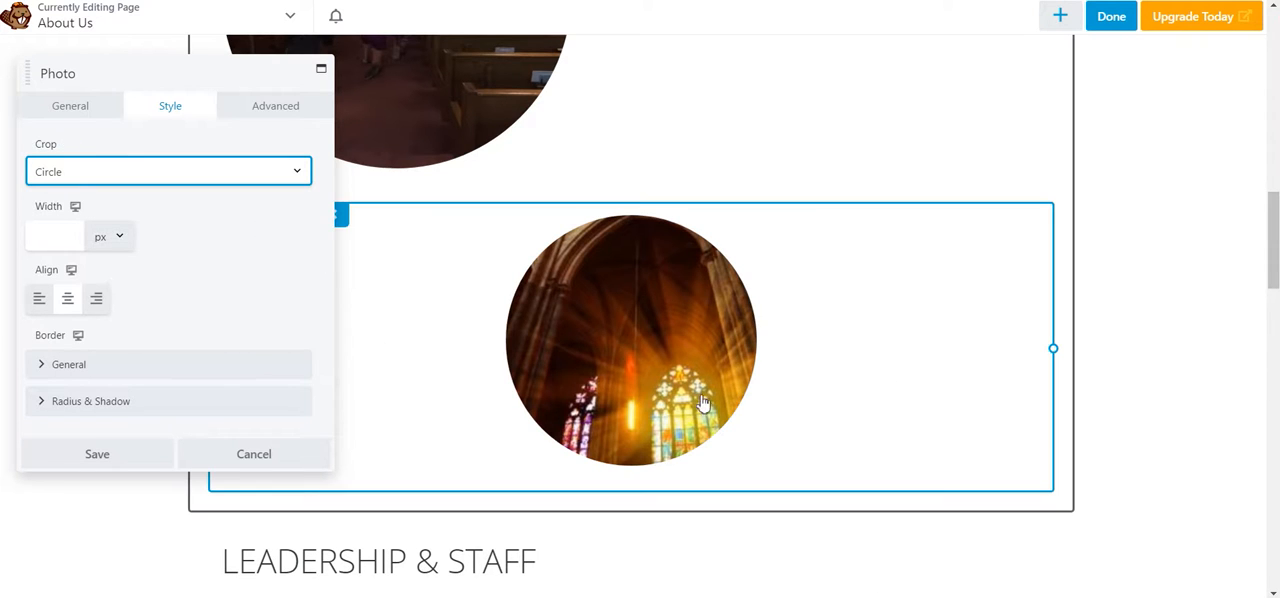
left_click(93, 180)
left_click(86, 236)
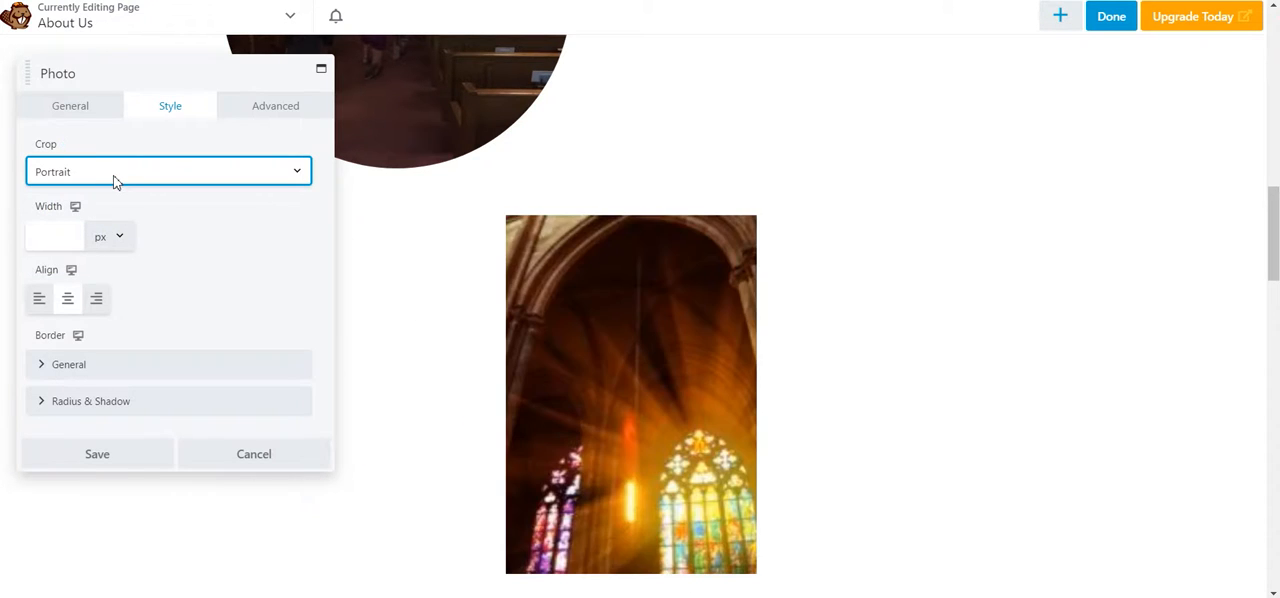
left_click(114, 181)
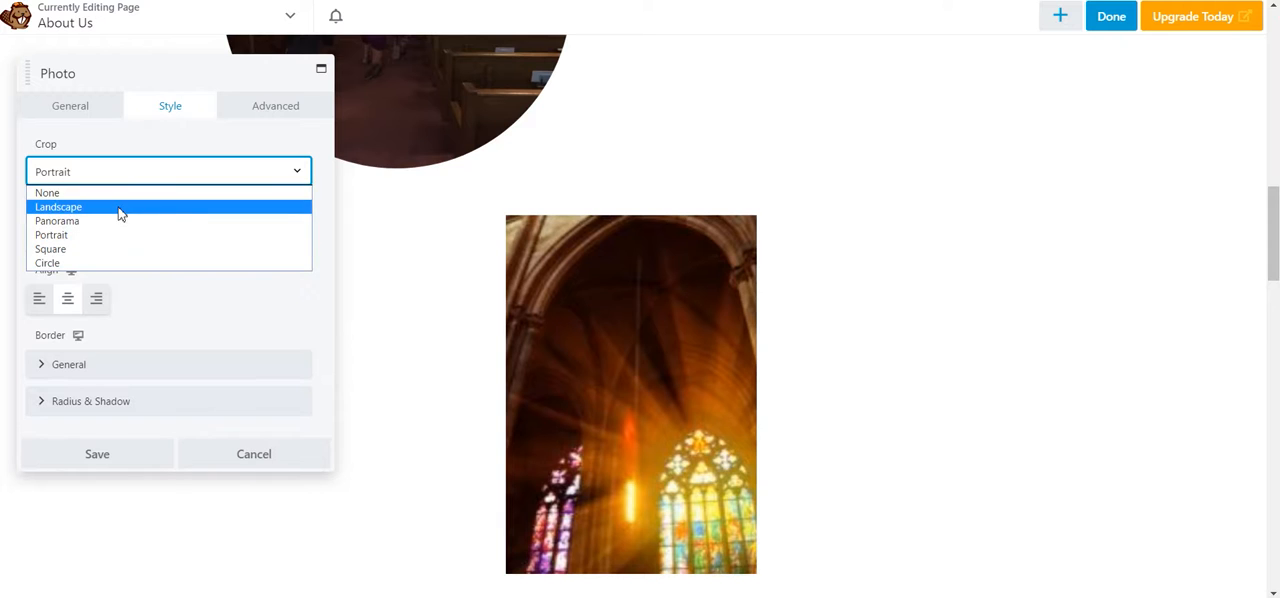
left_click(117, 213)
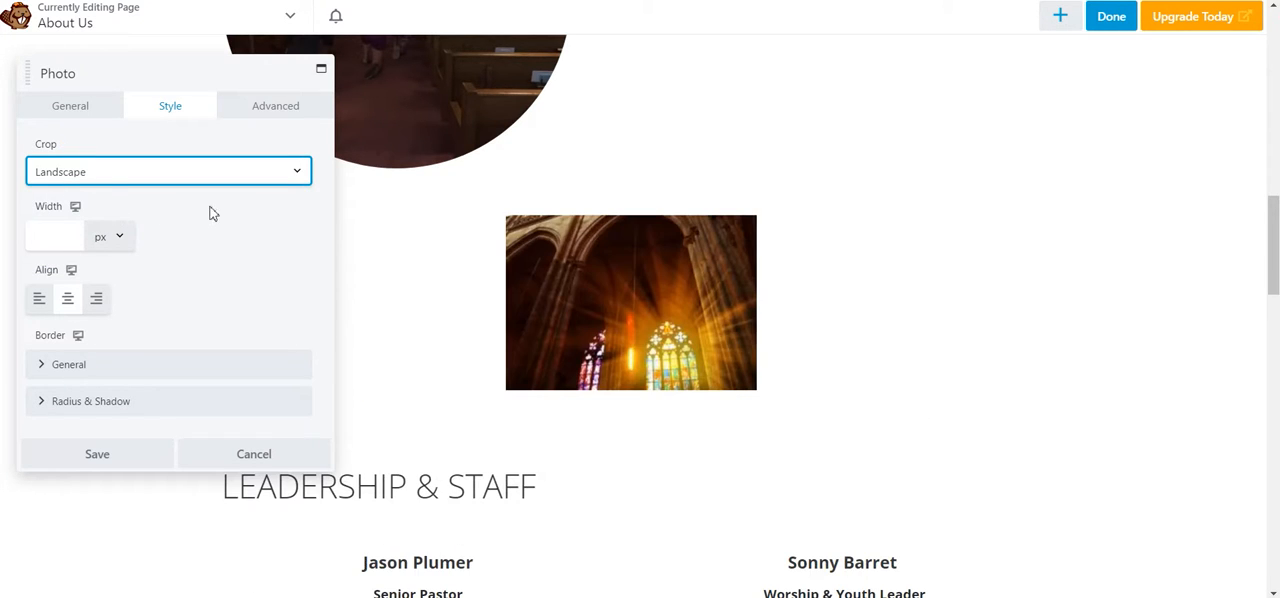
Step: Set the church photo's crop to Panorama and save the Photo module
left_click(114, 170)
left_click(150, 218)
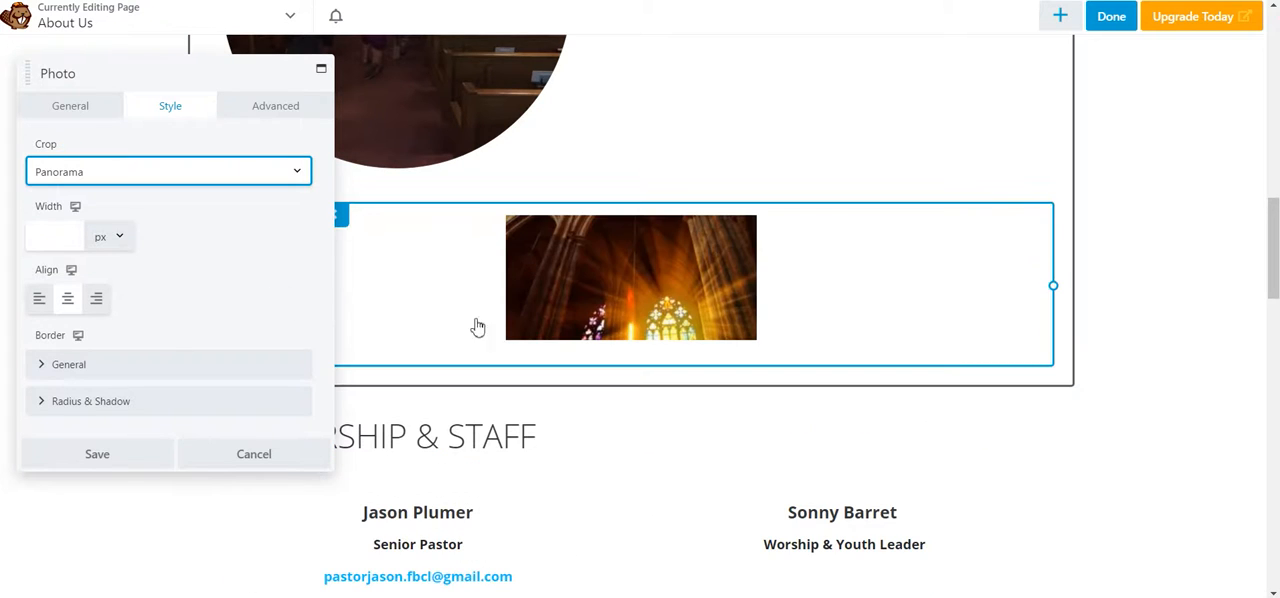
left_click(107, 462)
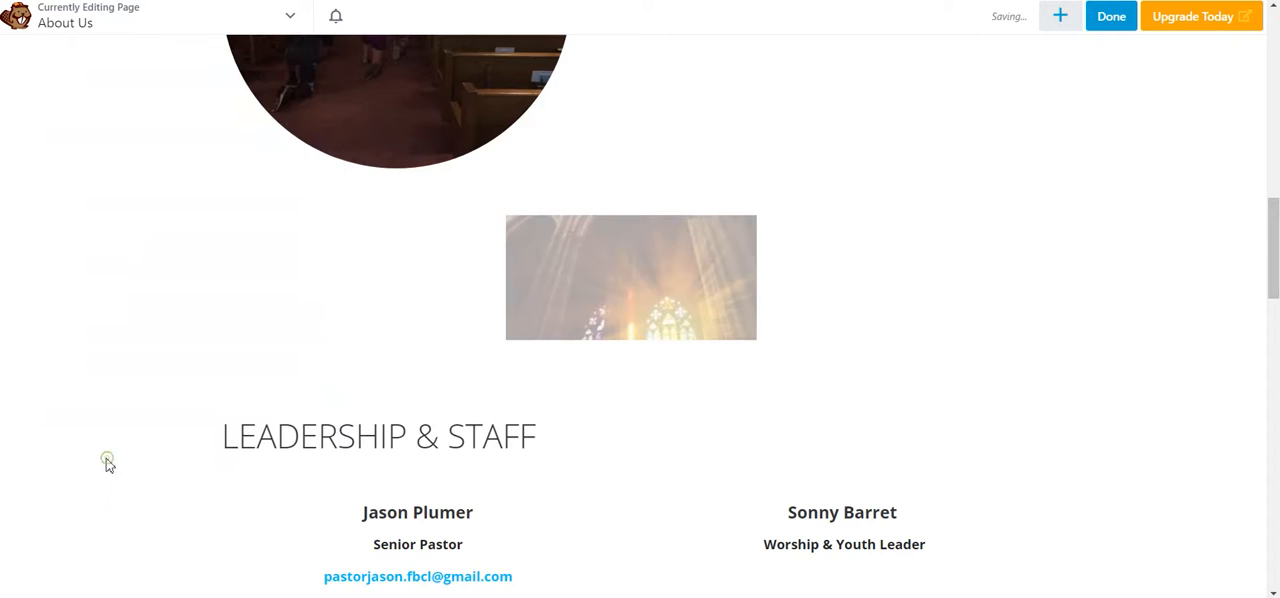
Step: Publish the About Us page and check the panorama-cropped photo on the live page
left_click(1123, 24)
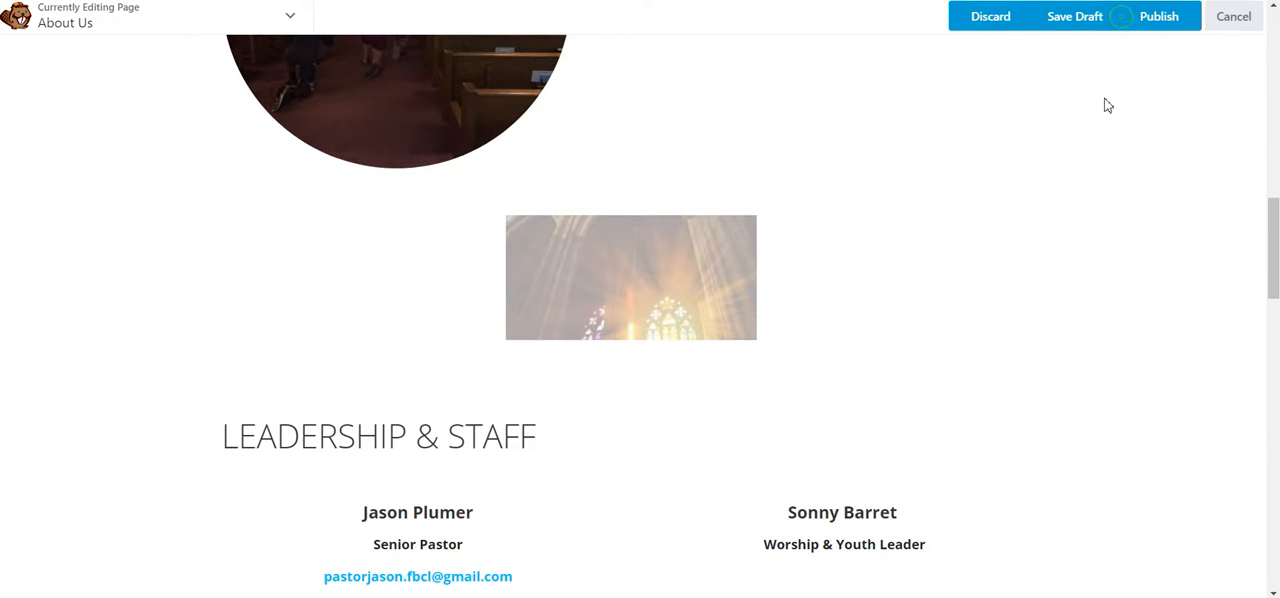
left_click(1154, 22)
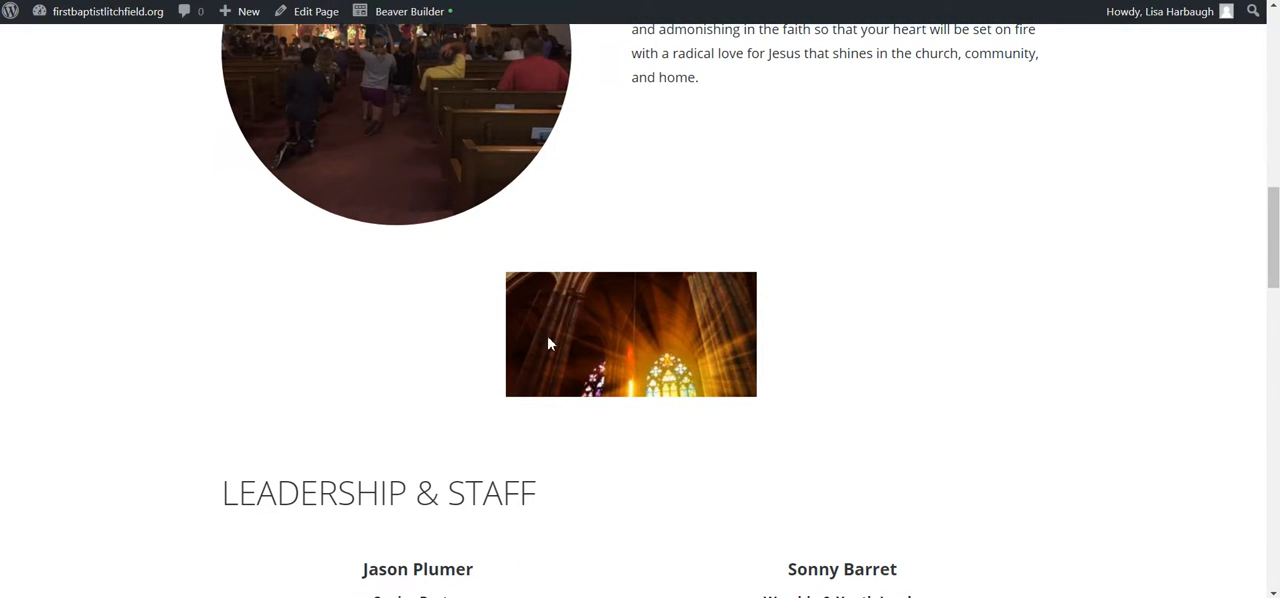
scroll(547, 329, "up", 7)
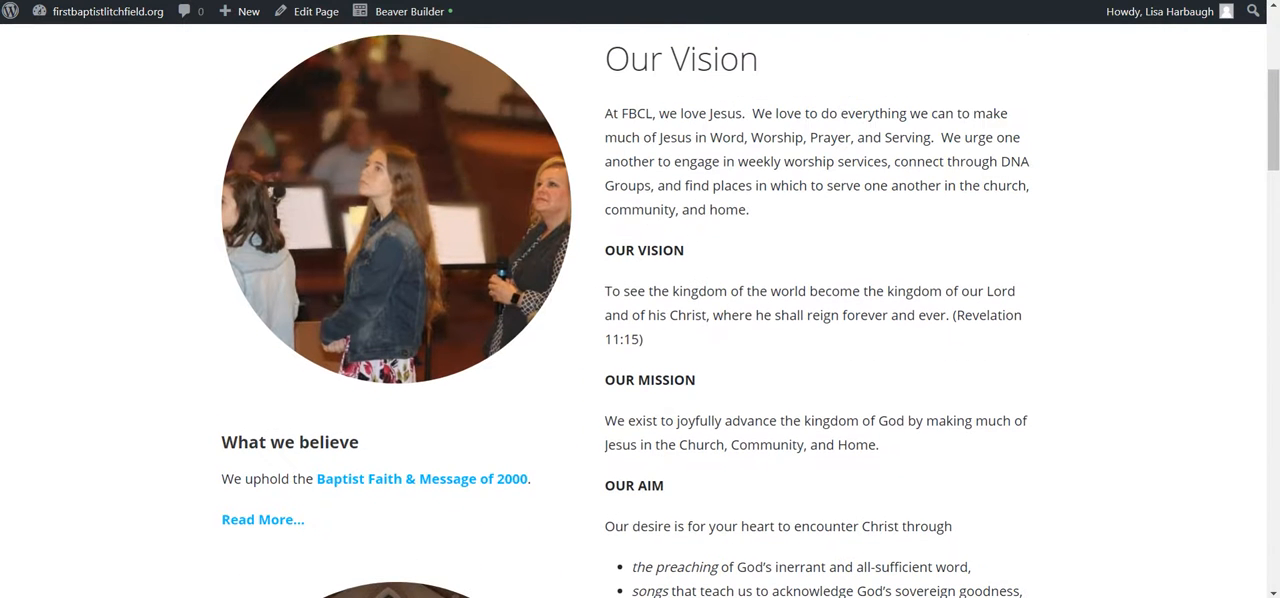
scroll(547, 329, "down", 8)
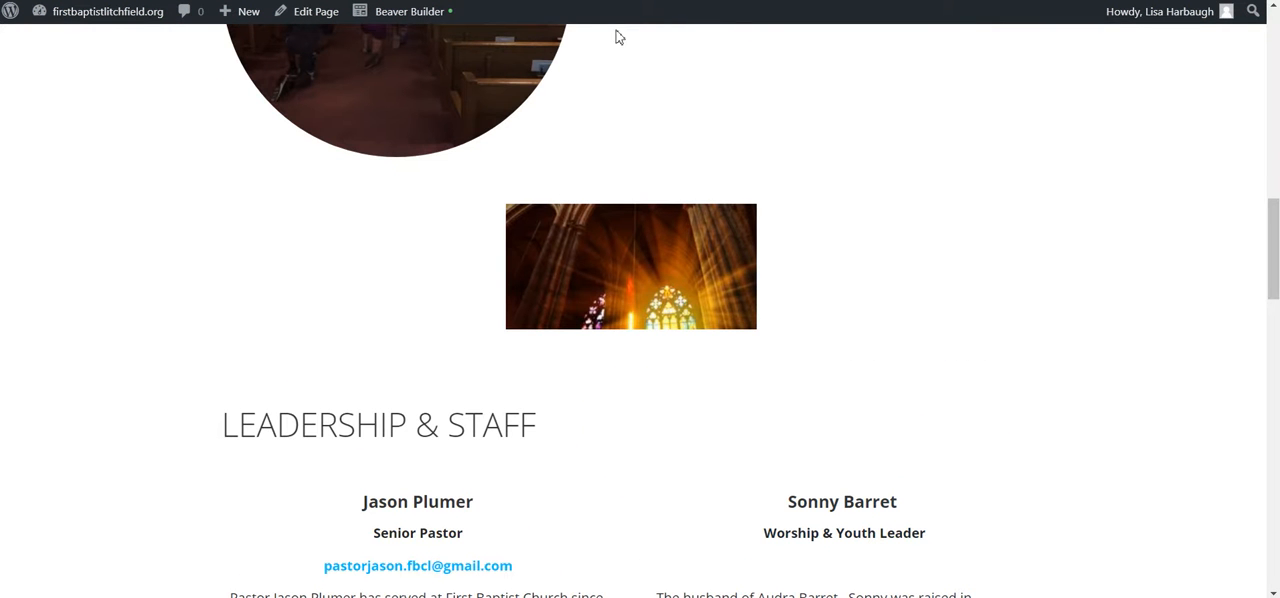
Step: Reopen the About Us page in Beaver Builder at the church photo above Leadership & Staff
left_click(420, 11)
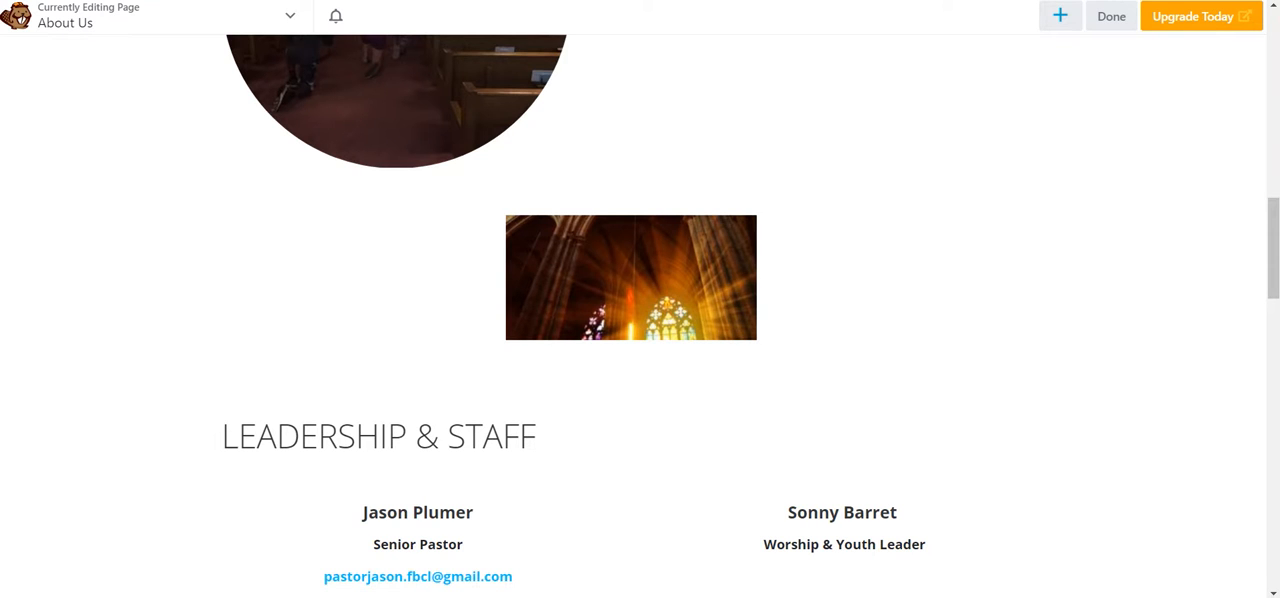
mouse_move(727, 259)
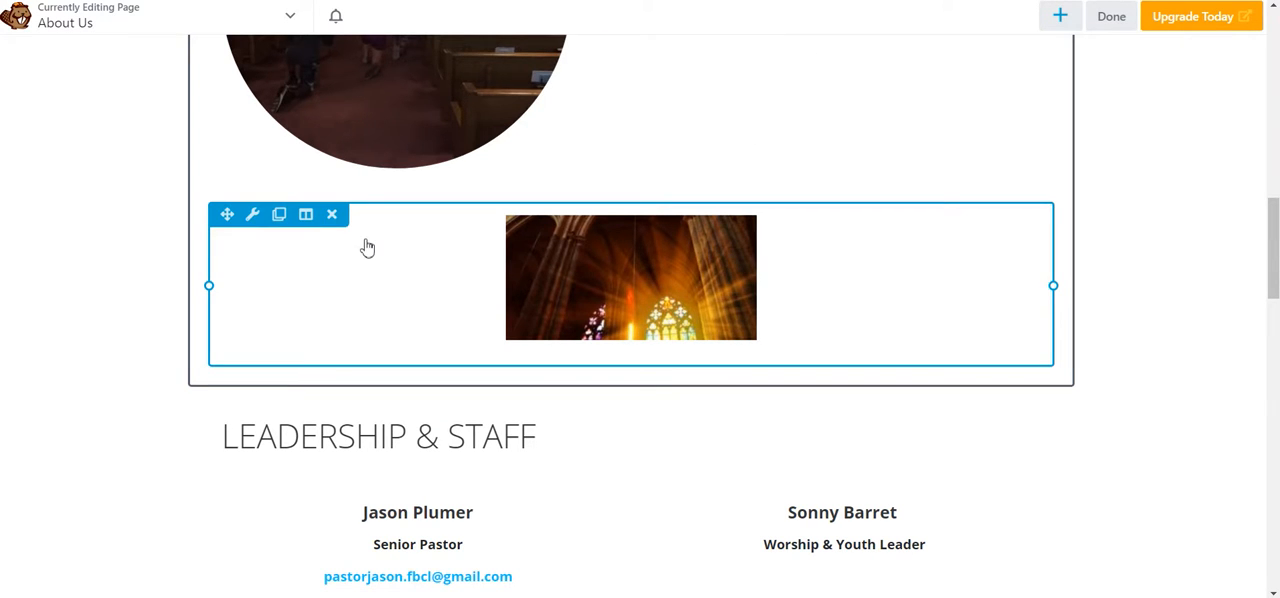